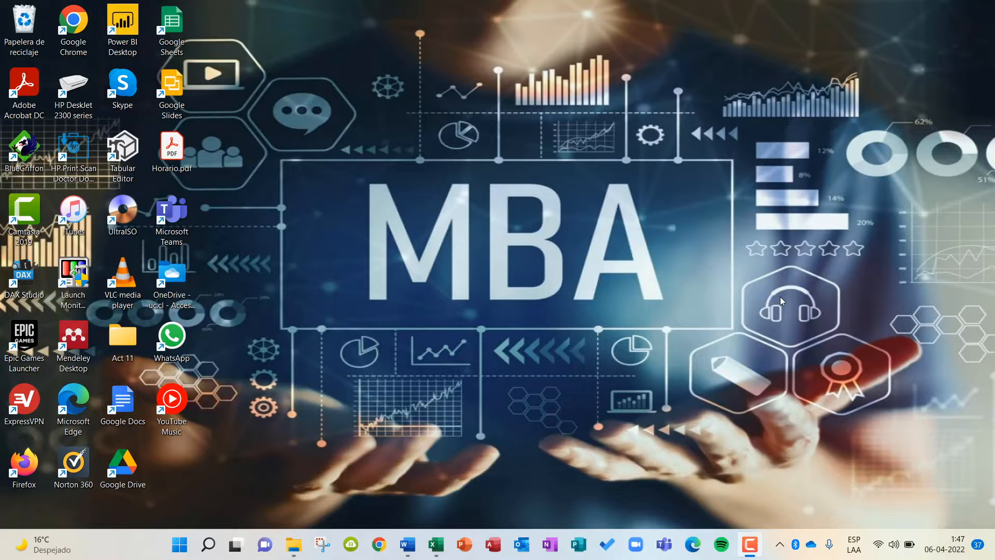
Bring up the Act 11 folder window and reposition it on the desktop to show the activity files.
mouse_move(293, 545)
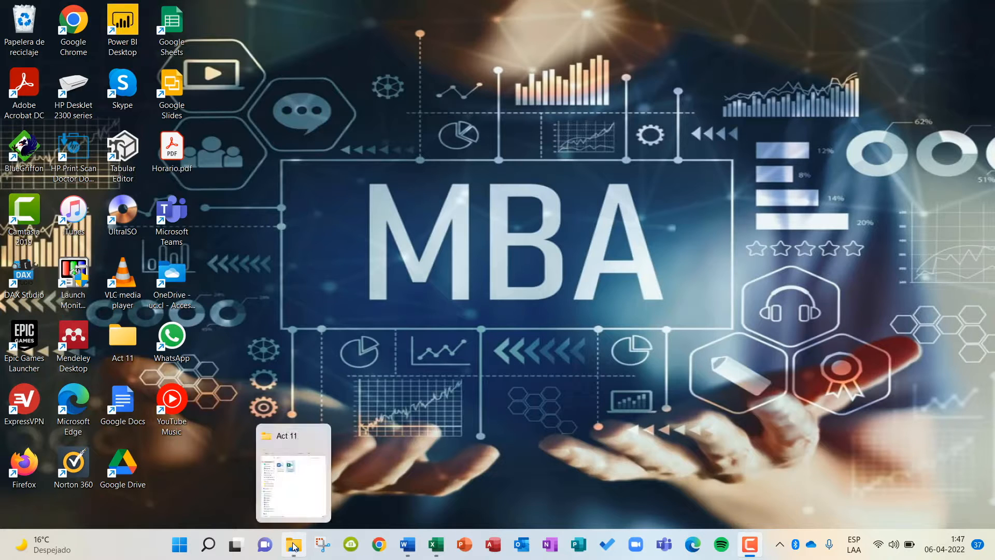
left_click(299, 467)
left_click_drag(663, 12, 481, 12)
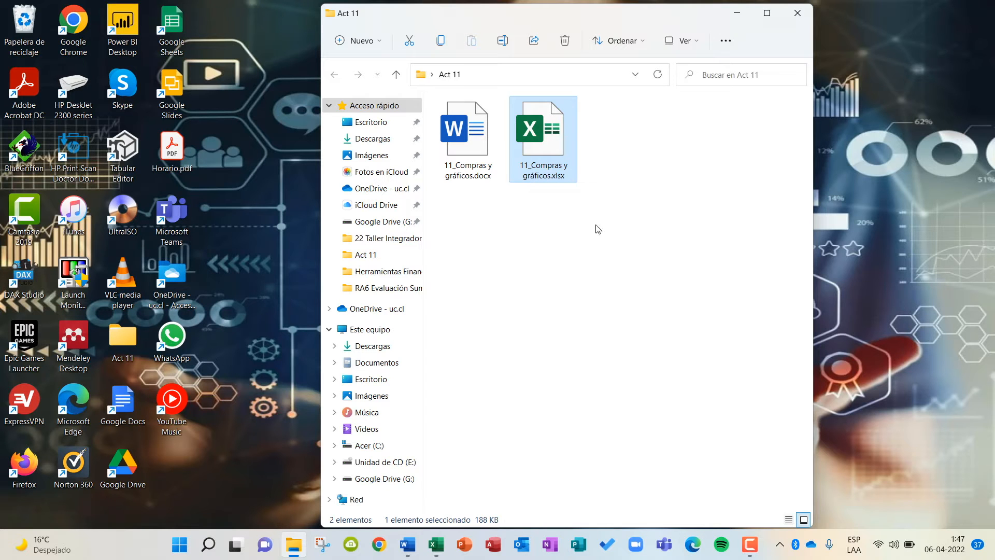
Switch to the Word document 11_Compras y gráficos.docx and read the objectives and the Control de Facturas instructions.
left_click(407, 542)
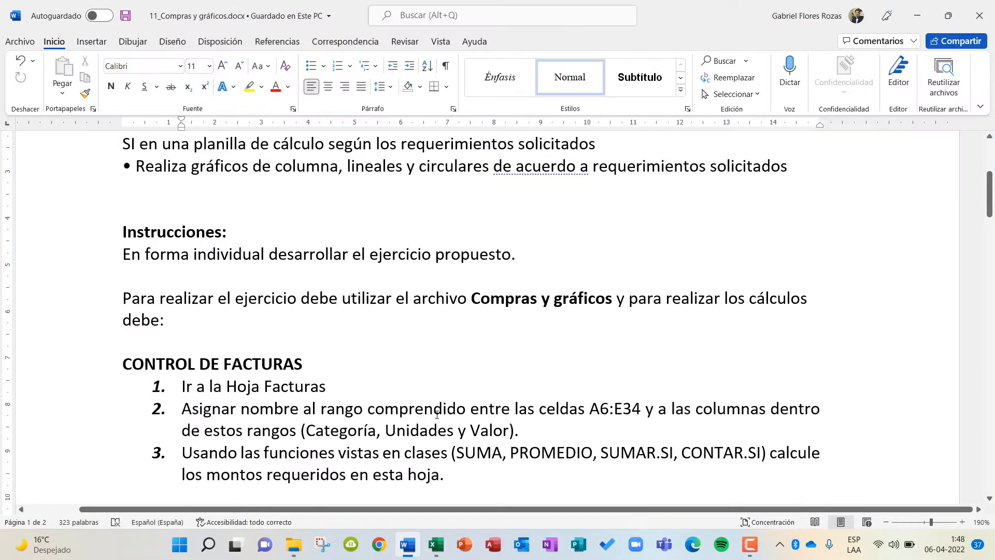
scroll(443, 378, "up", 5)
scroll(443, 379, "down", 3)
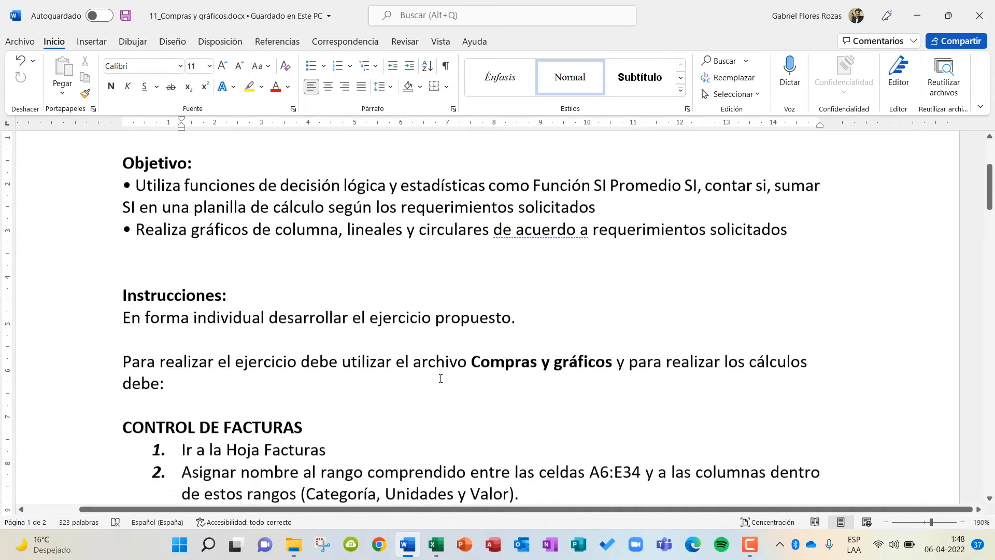
scroll(301, 311, "up", 1)
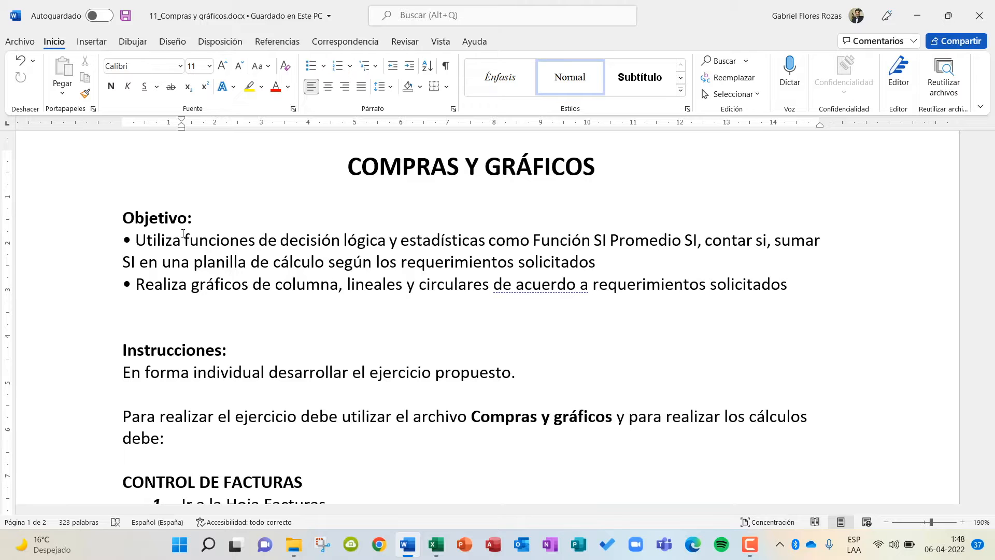
scroll(305, 363, "down", 5)
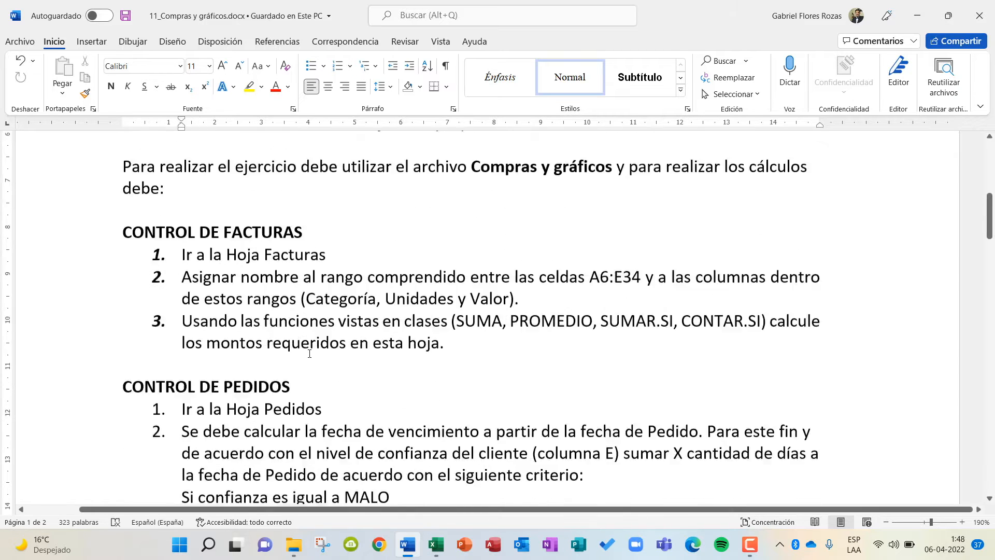
scroll(309, 355, "up", 2)
scroll(305, 357, "down", 1)
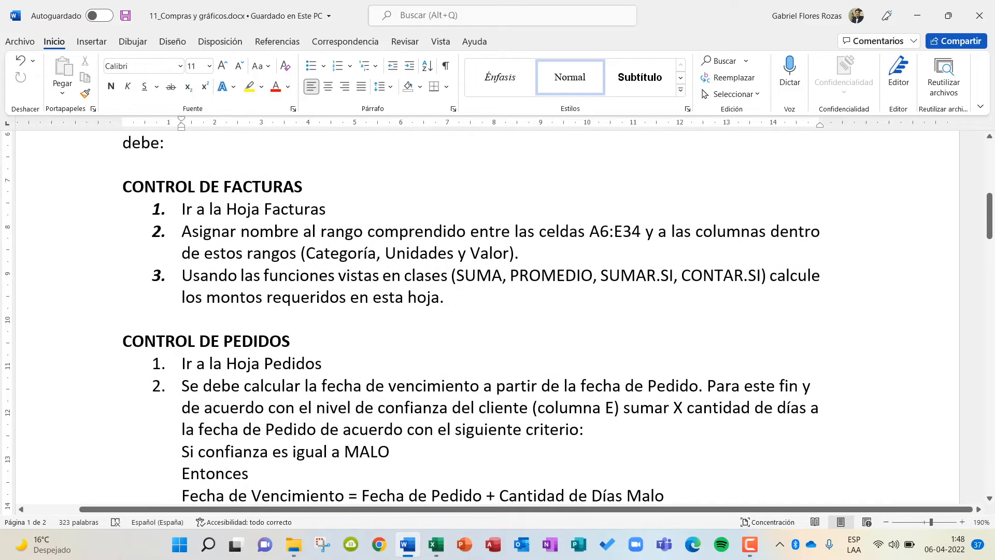
Switch to the Excel workbook, look through the Facturas, Pedidos, Resumen and Parámetros sheets, and recheck the Word instructions before returning to Facturas.
left_click(437, 545)
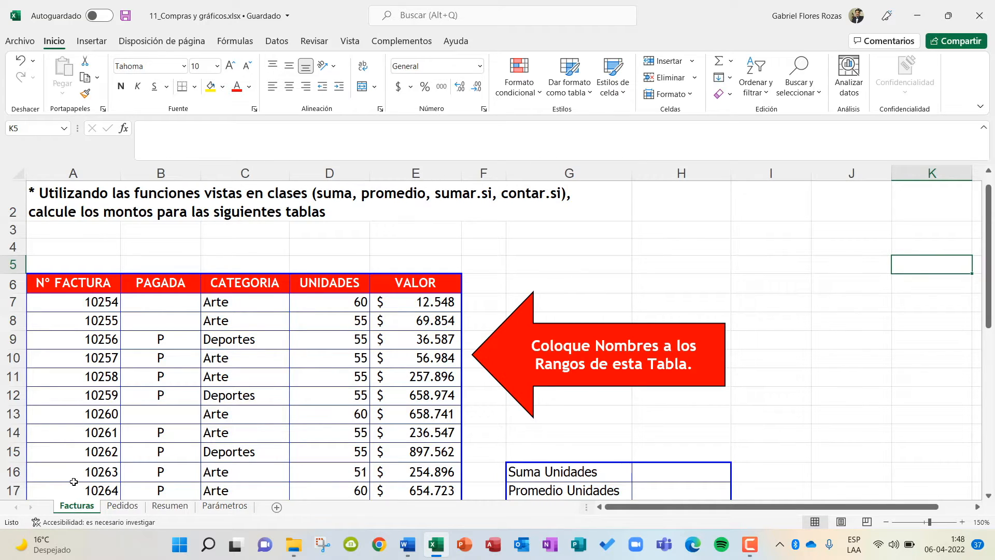
left_click(115, 507)
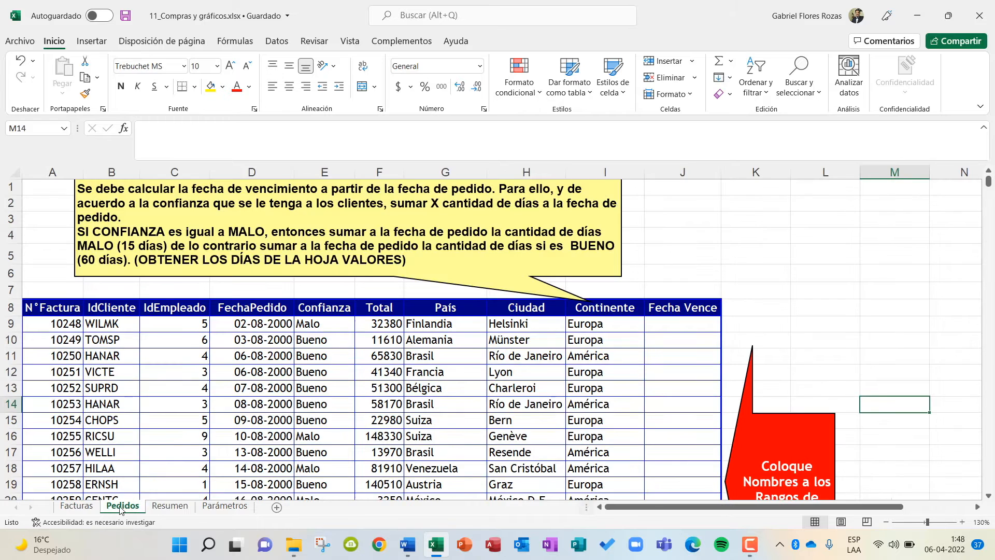
left_click(169, 506)
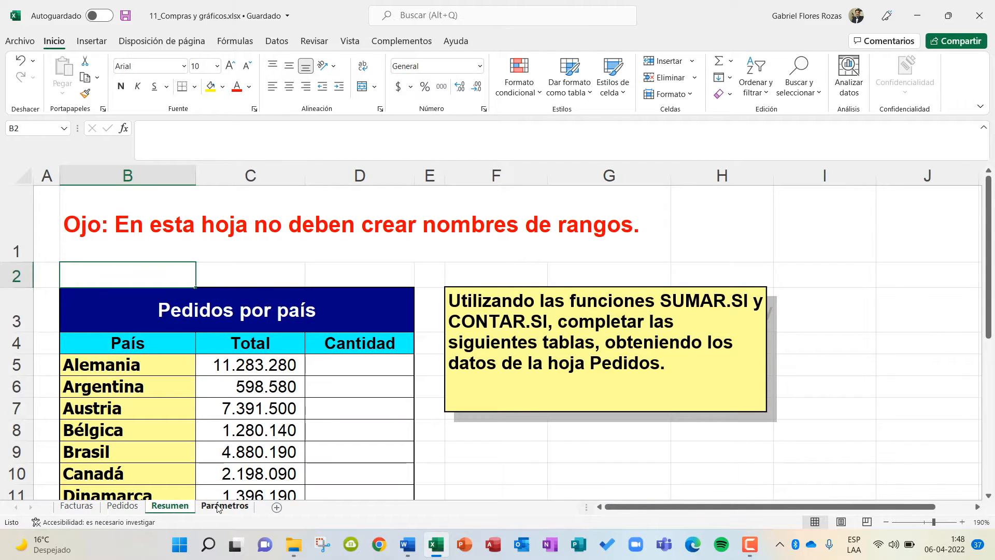
left_click(218, 506)
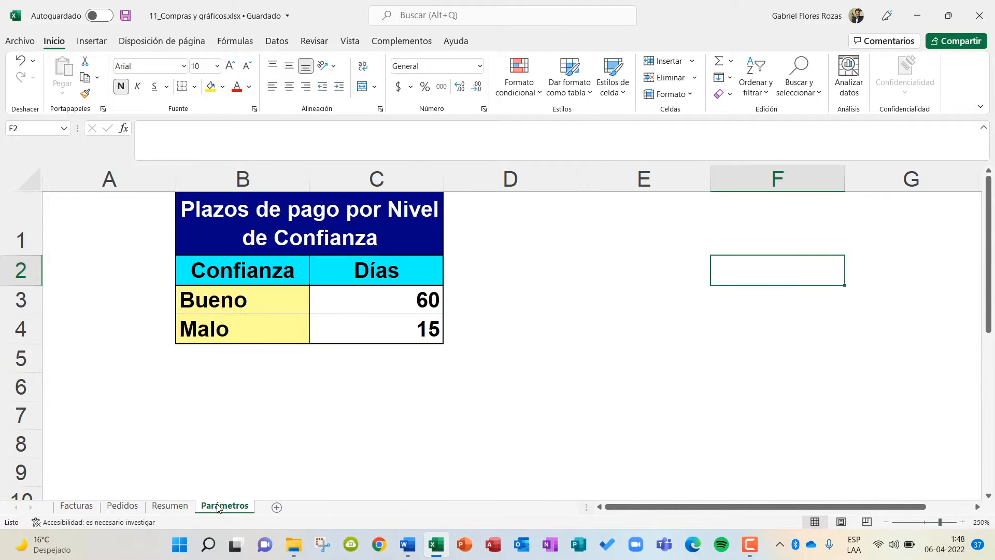
left_click(73, 505)
scroll(182, 454, "up", 1)
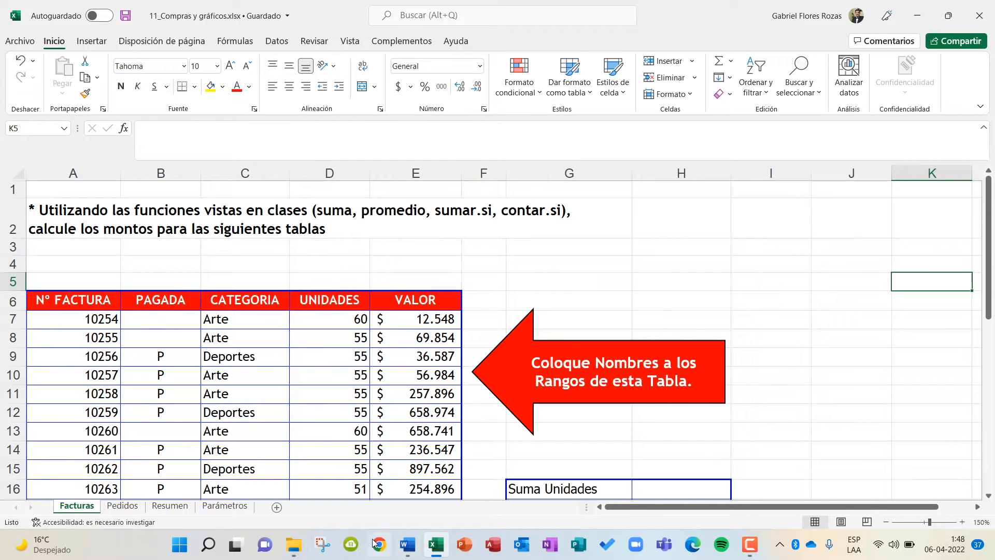
left_click(403, 545)
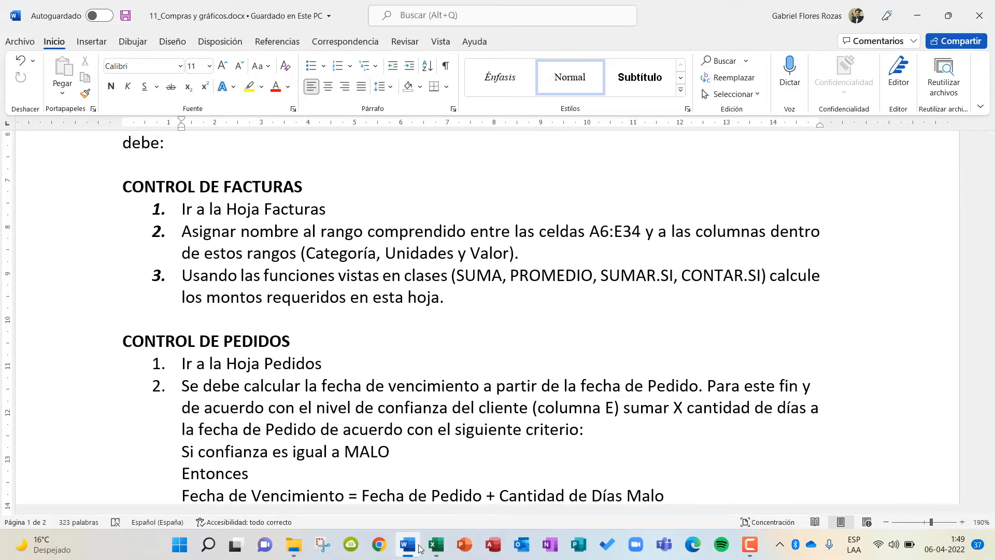
left_click(436, 544)
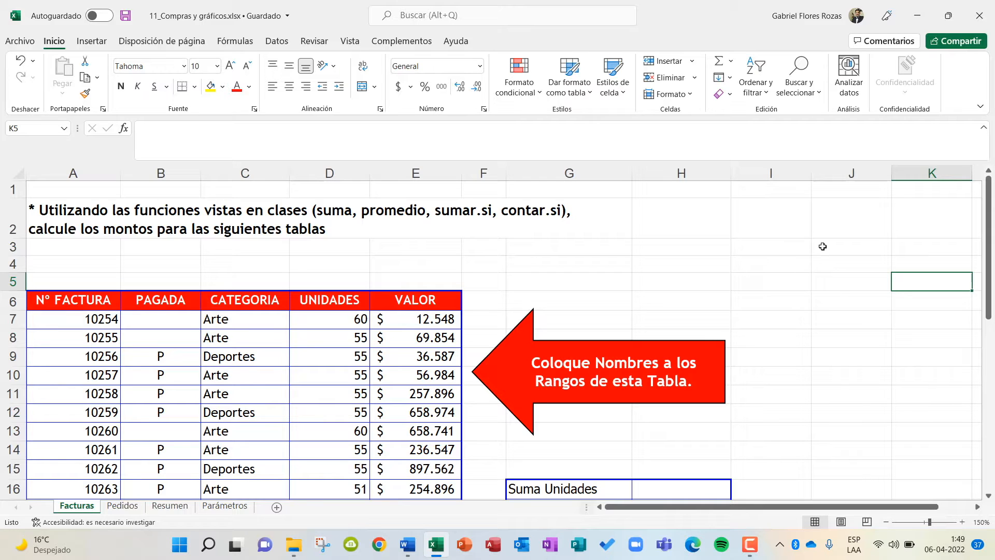
Enter the sample values 78, 33, 7, 3, 5, 100 and 50 in cells J3 to J9 of the Facturas sheet.
left_click(840, 247)
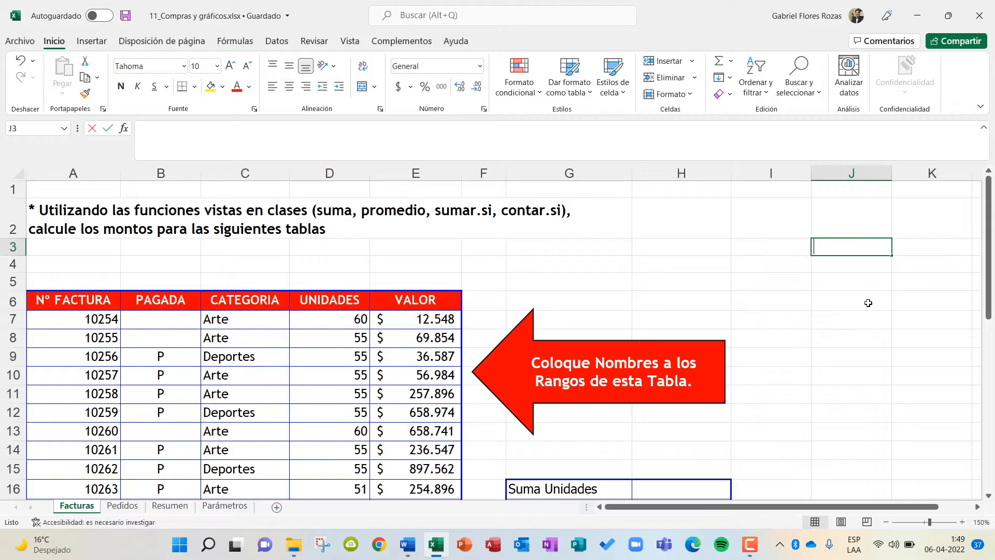
type("78")
key("Return")
type("33")
key("Return")
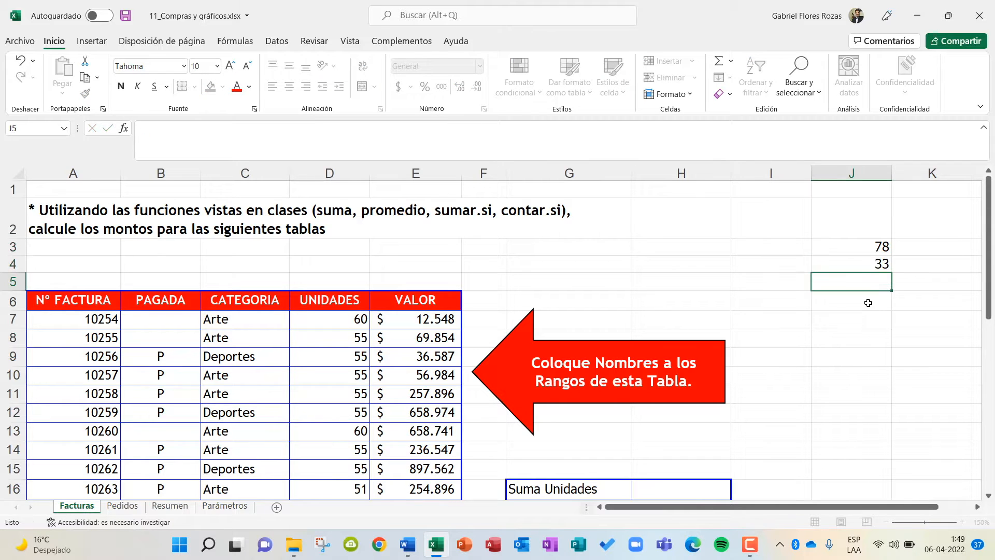
type("7")
key("Return")
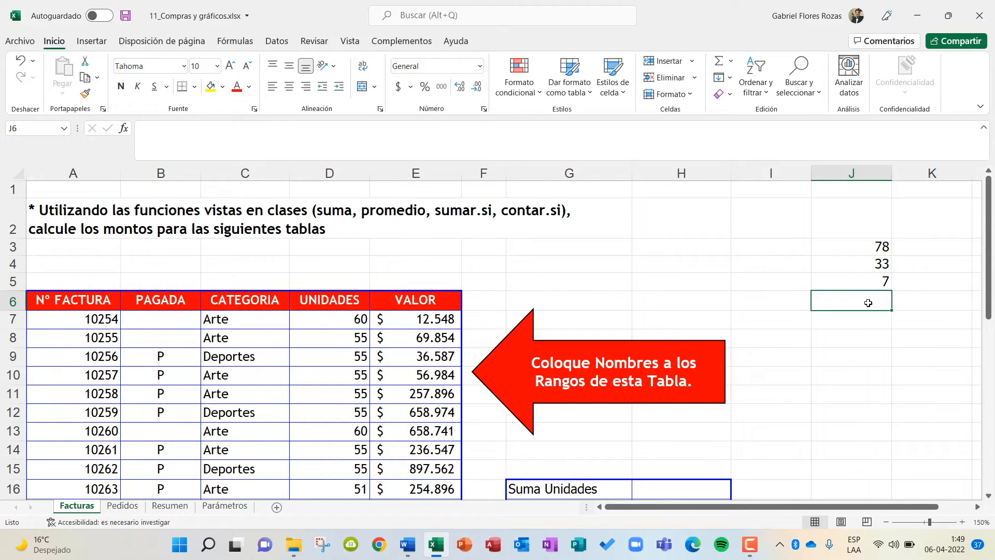
type("3")
key("Return")
type("5")
key("Return")
type("100")
key("Return")
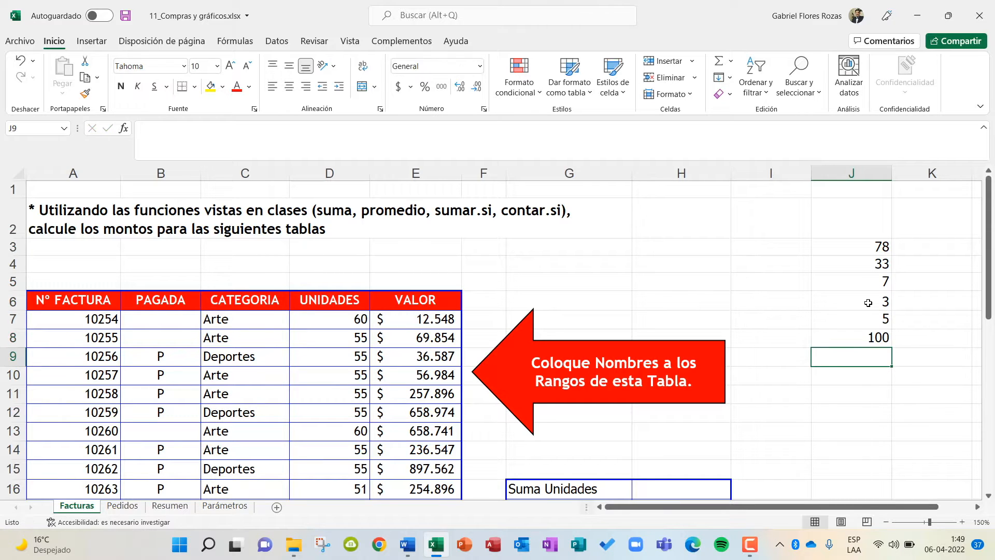
type("50")
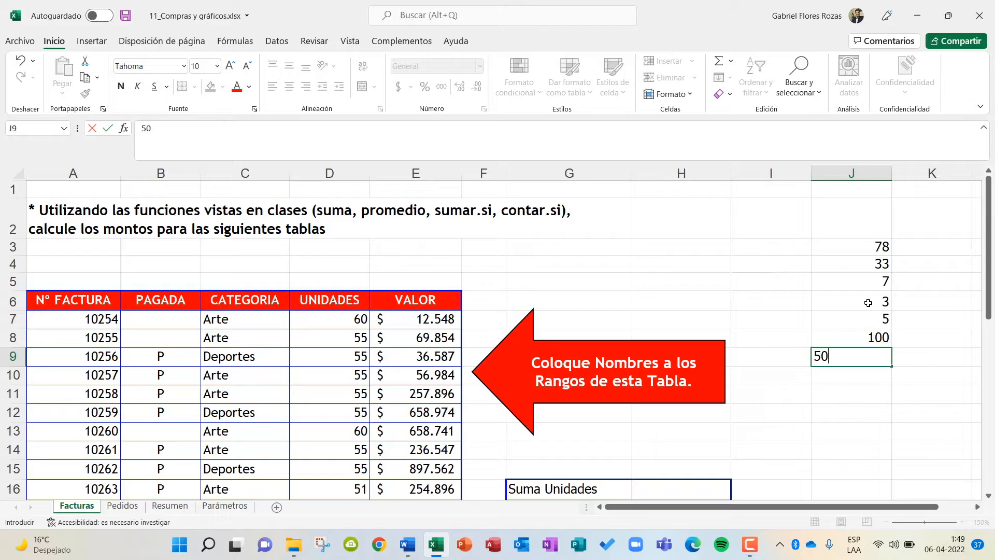
key("Return")
key("Return")
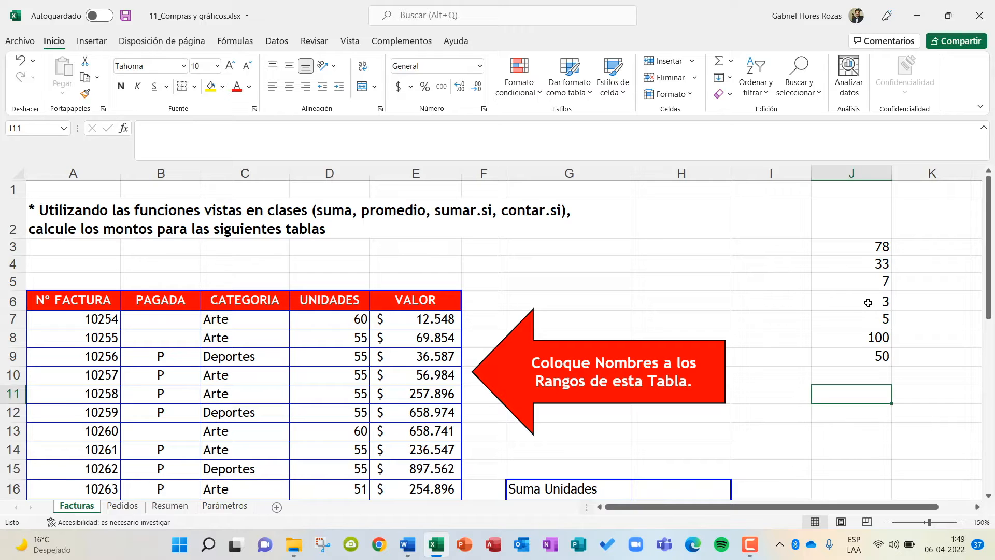
Add up the sample values in cell J11 with =SUMA(J3:J9) and reselect that cell to review its formula.
type("=")
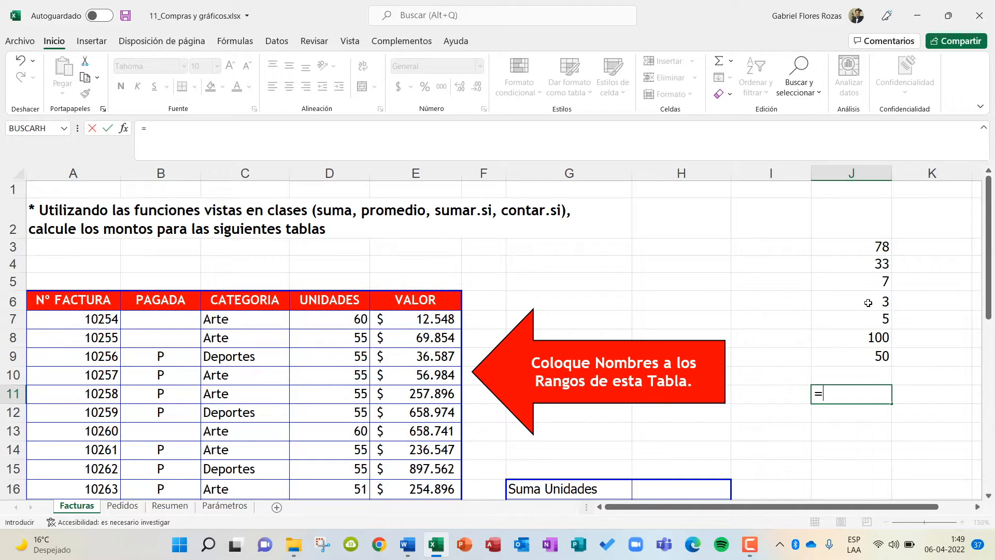
type("suma")
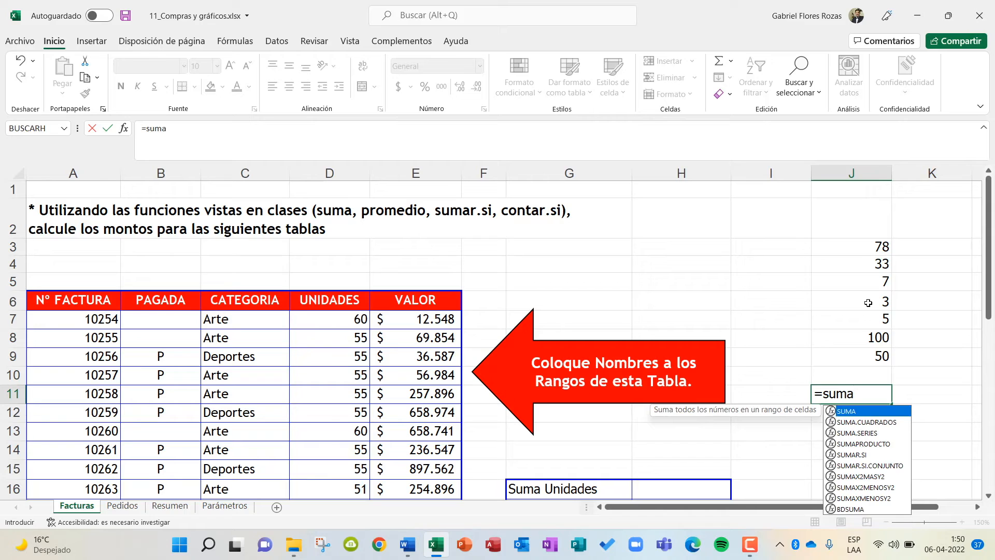
key("BackSpace")
key("BackSpace")
key("BackSpace")
key("BackSpace")
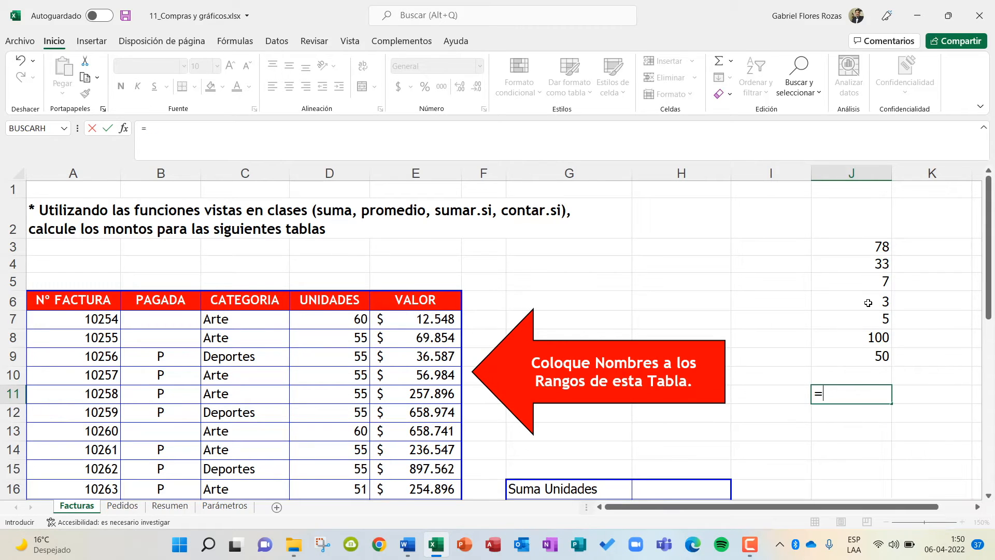
key("Caps_Lock")
type("SUMA")
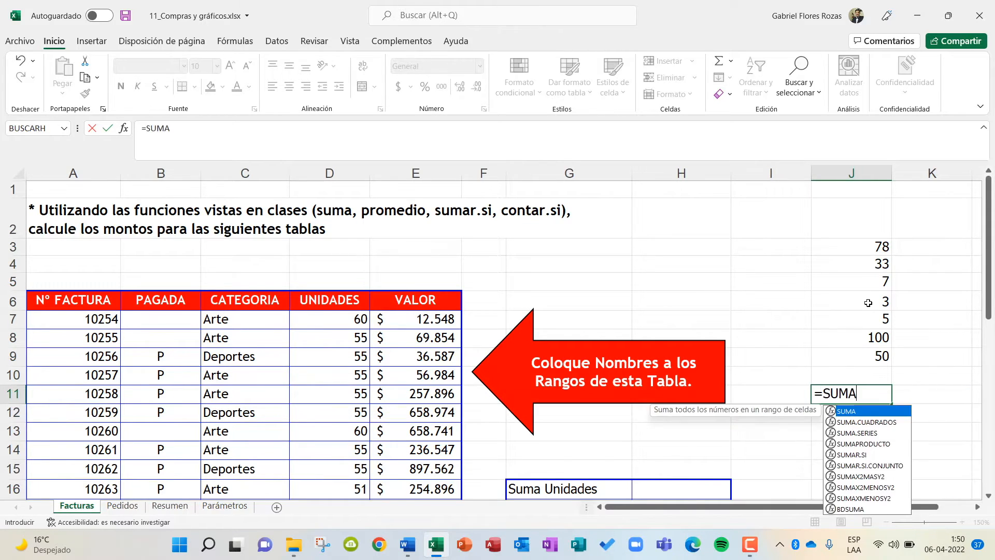
type("(")
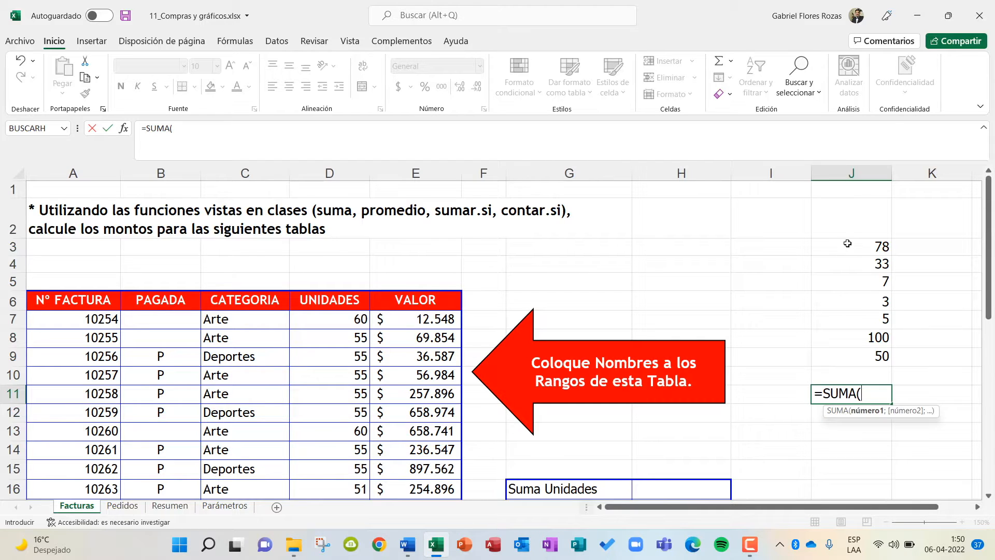
left_click_drag(844, 248, 835, 365)
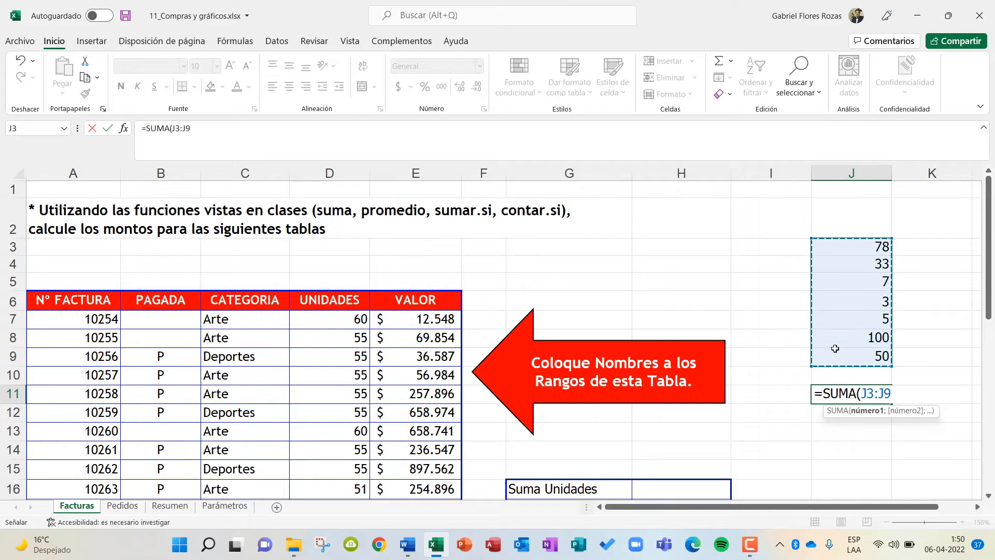
type(")")
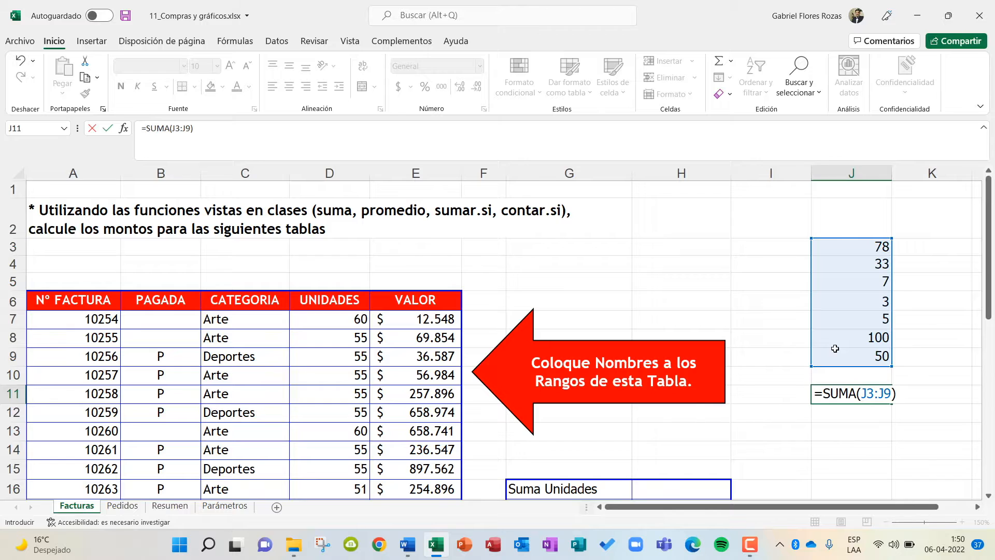
key("Return")
key("Return")
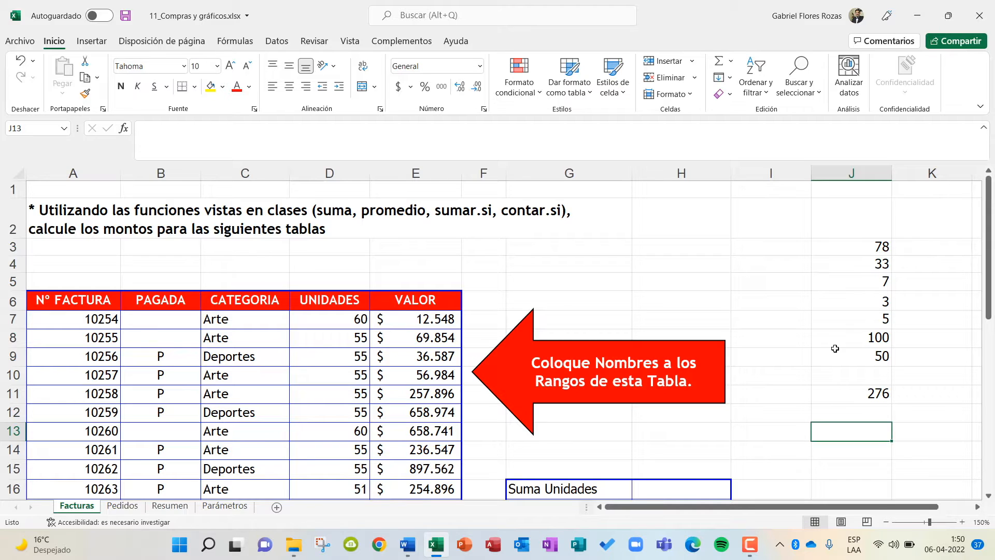
key("Up")
key("Up")
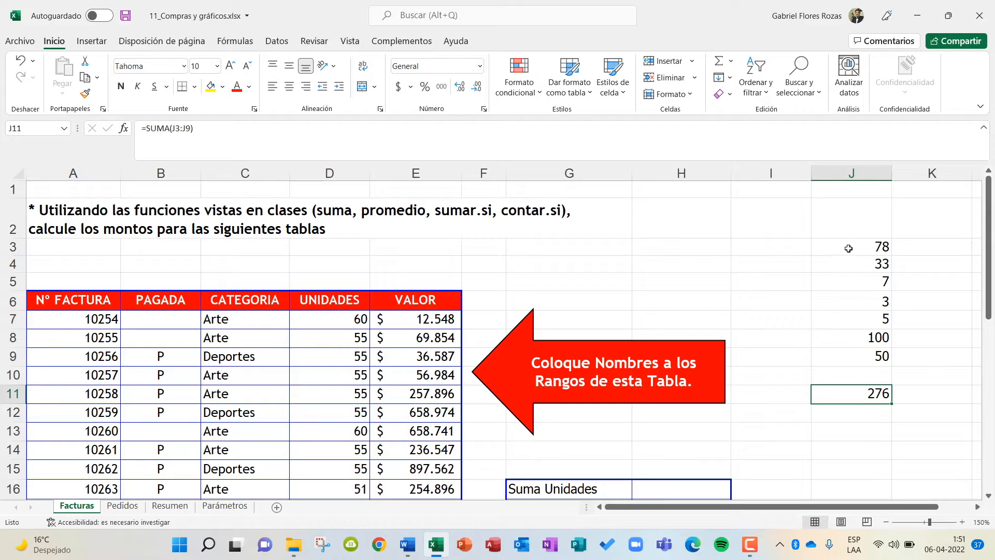
Assign the name TEST to the range J3:J9 and check it in the list of defined names.
left_click_drag(846, 248, 829, 359)
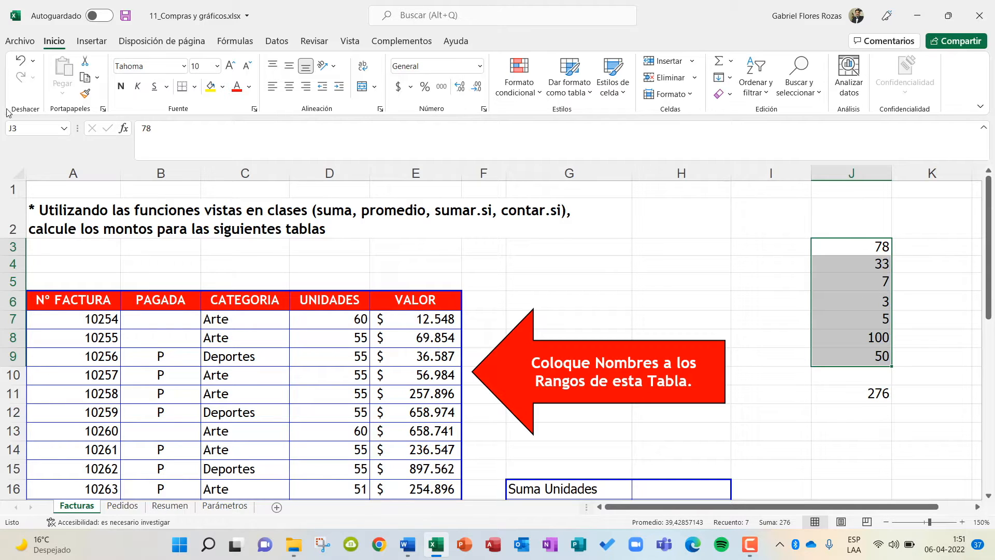
left_click(36, 130)
key("Caps_Lock")
type("TEST")
key("Return")
left_click(65, 129)
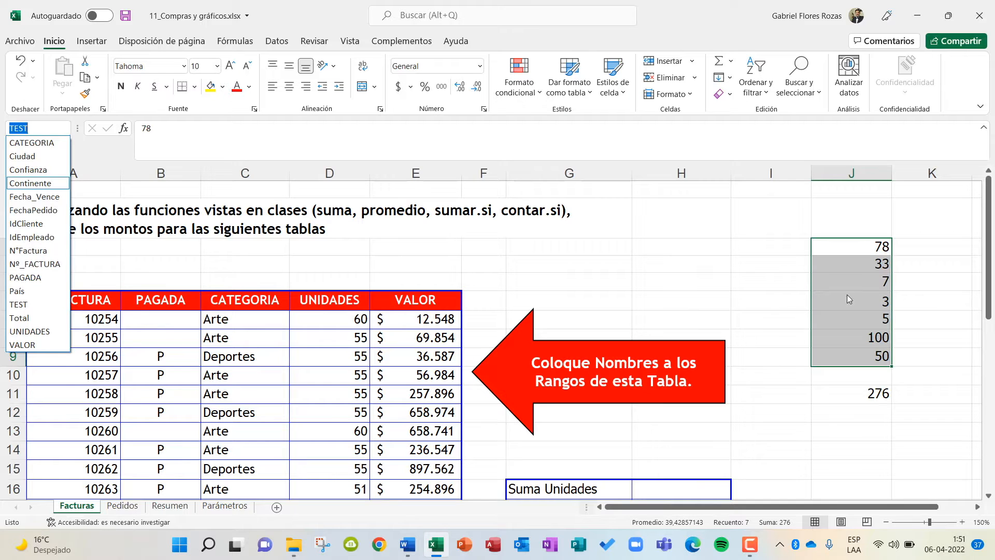
key("Escape")
left_click(766, 280)
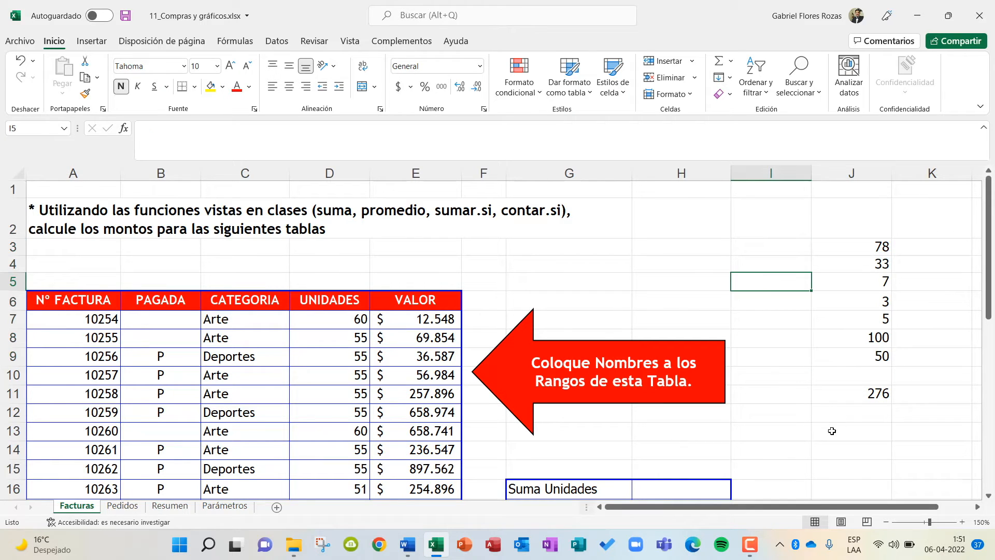
Add up the sample values through their range name with =SUMA(TEST) in cell J13.
left_click(868, 434)
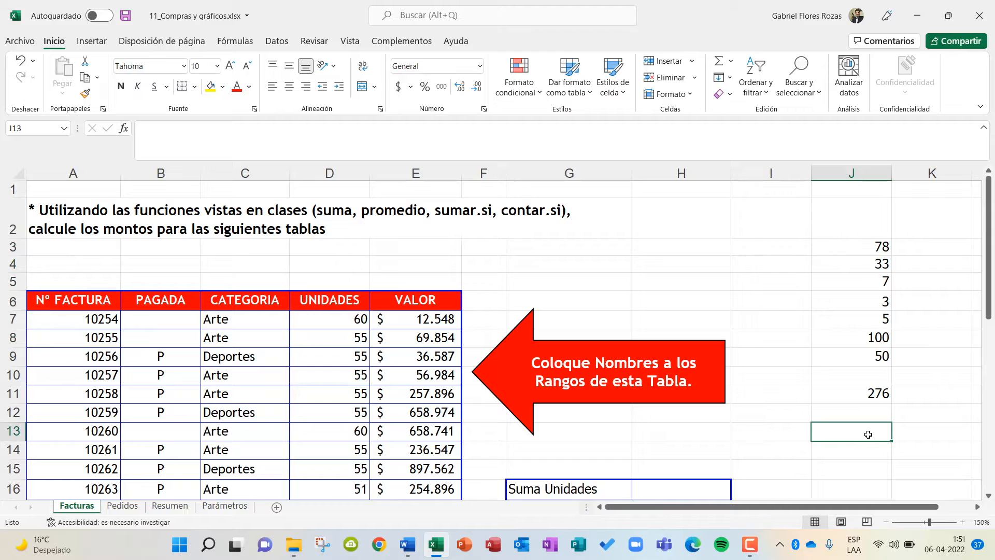
type("=SUM")
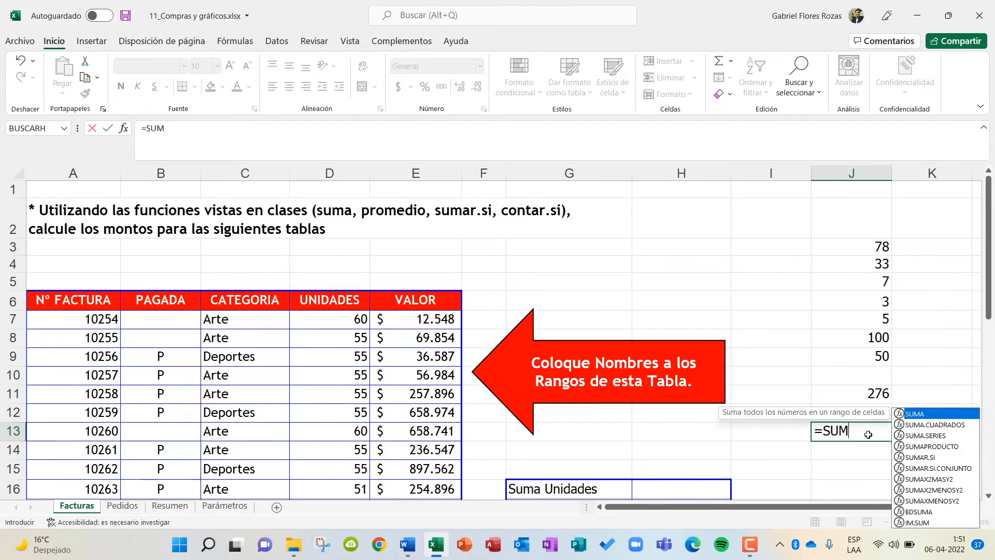
type("A(")
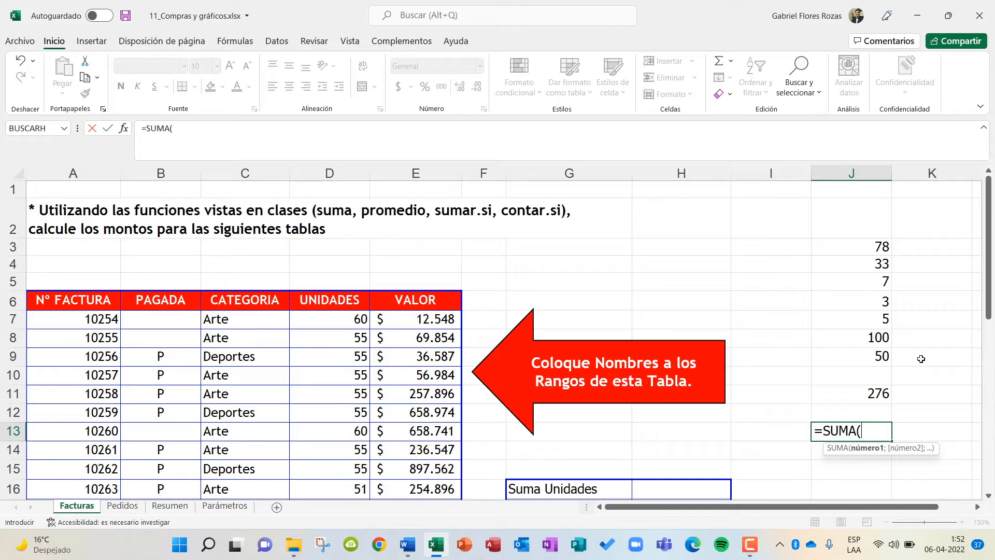
type("TEST)")
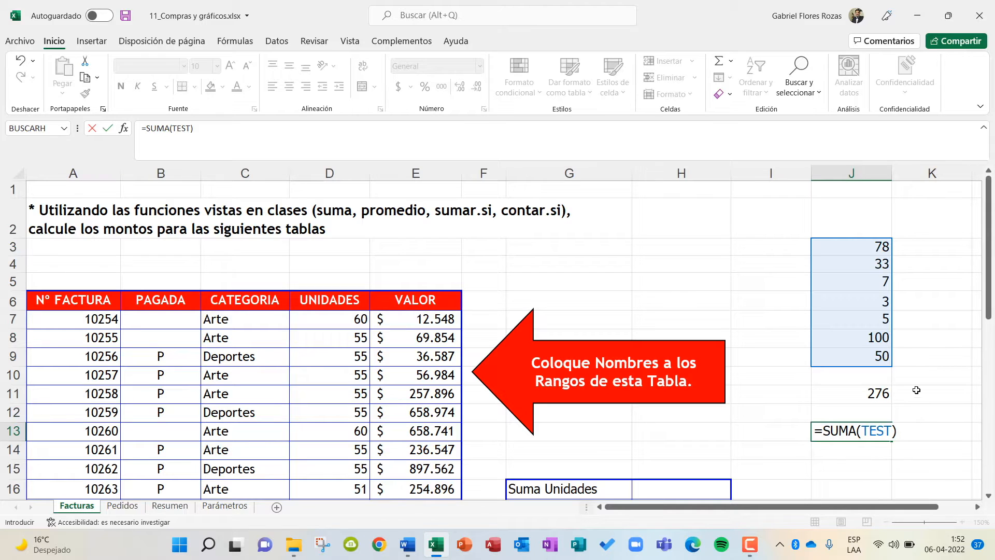
key("Return")
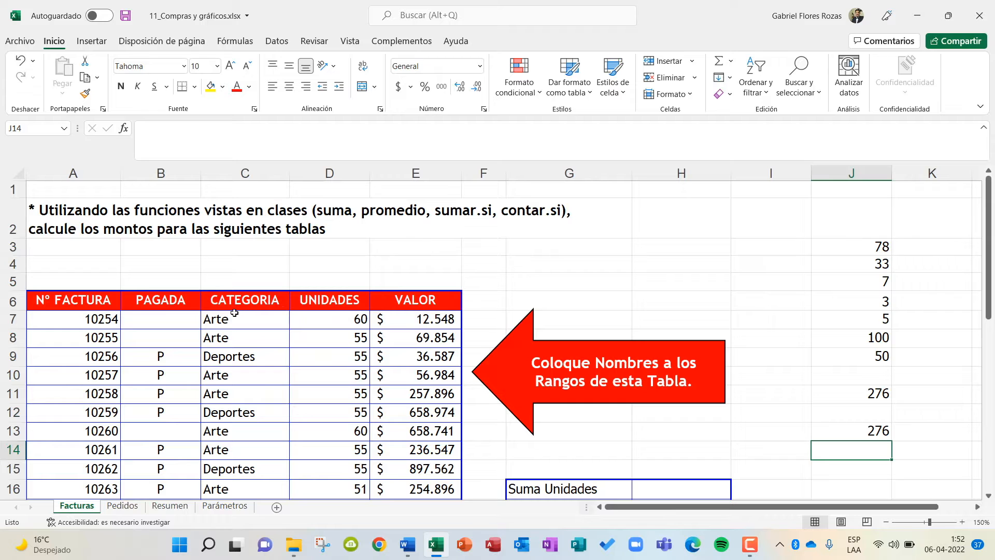
Look over the summary tables beside the invoices and select the values of the UNIDADES column from D7 down.
scroll(630, 366, "down", 2)
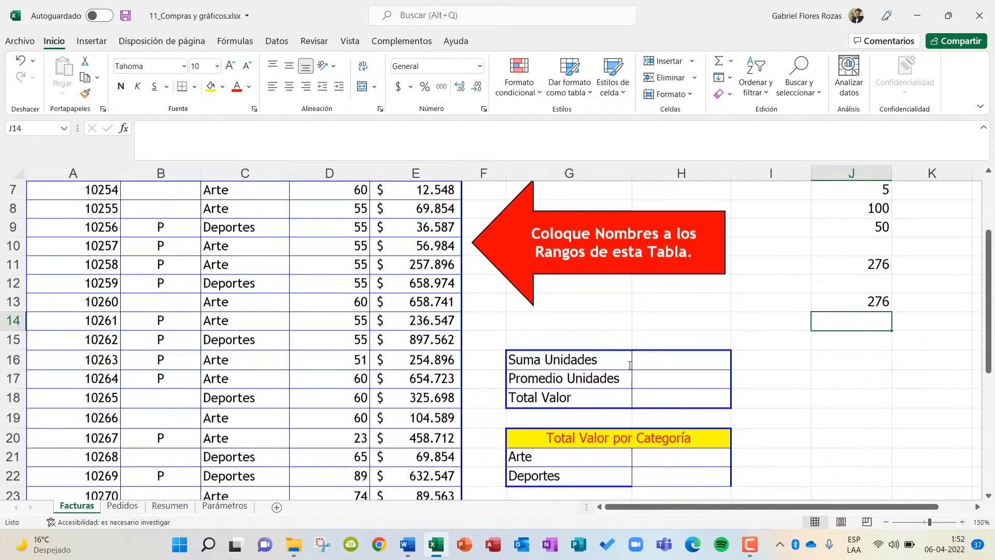
scroll(629, 366, "up", 1)
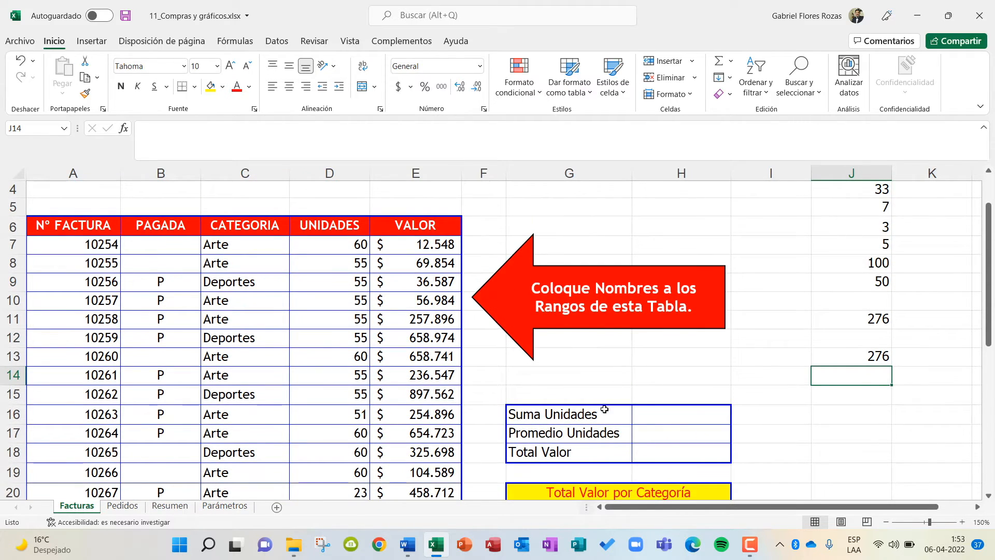
left_click(326, 244)
left_click_drag(326, 244, 317, 465)
scroll(317, 465, "up", 6)
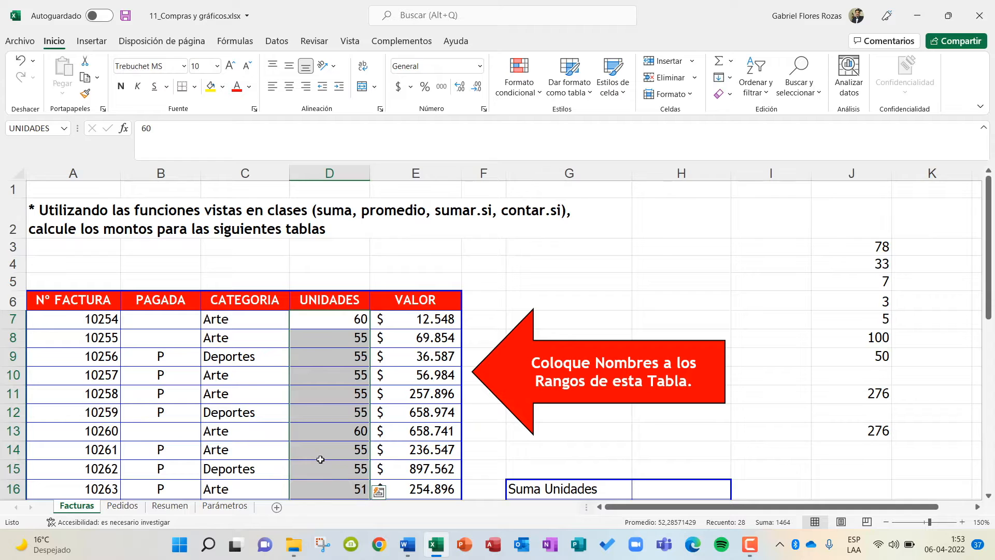
Select the defined name UNIDADES from an empty cell and check which rows of the invoice table it covers.
left_click(388, 247)
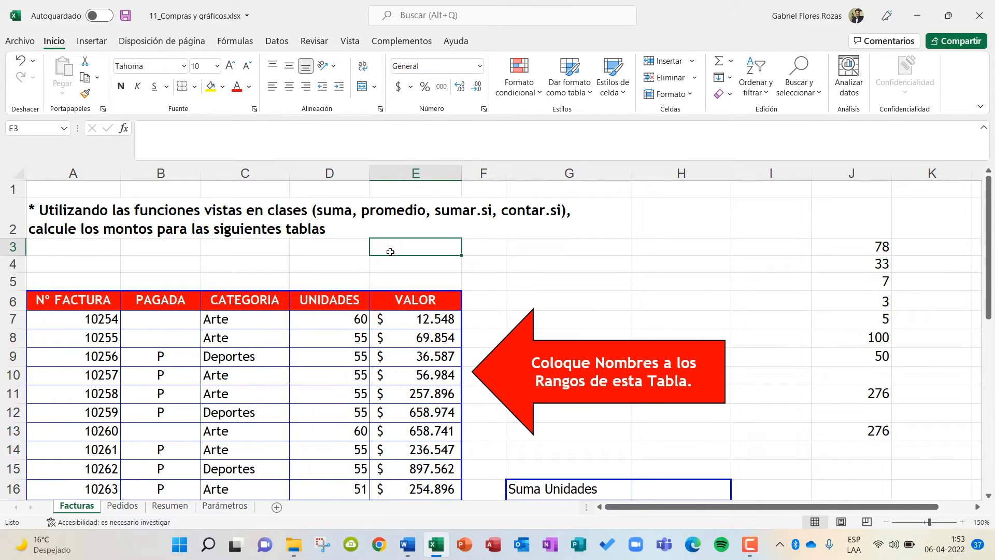
left_click(66, 130)
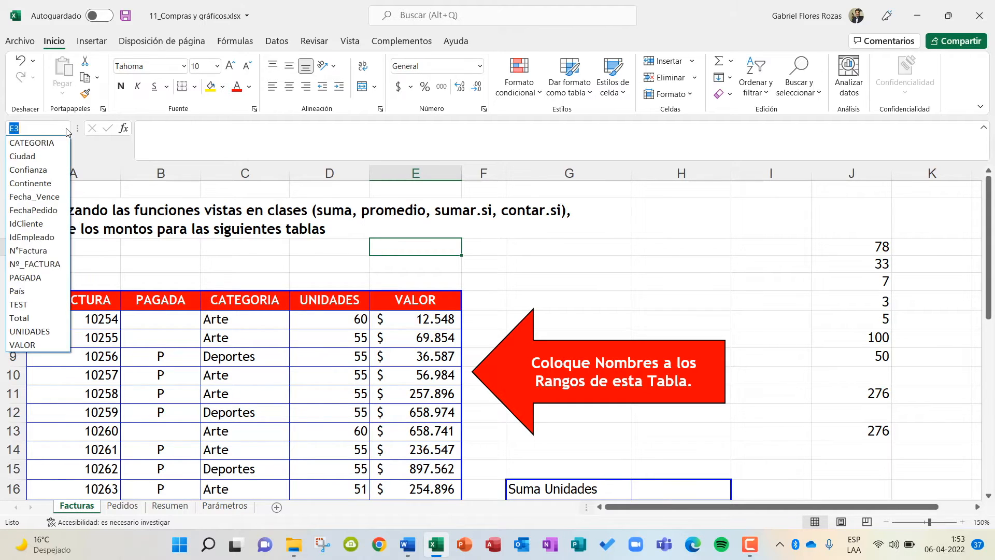
left_click(33, 331)
scroll(394, 357, "up", 2)
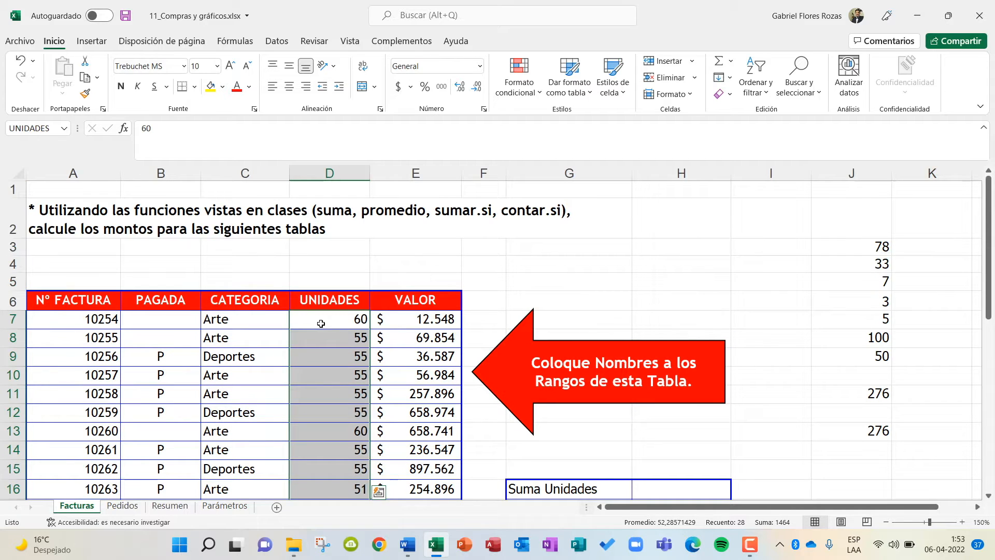
scroll(321, 323, "down", 11)
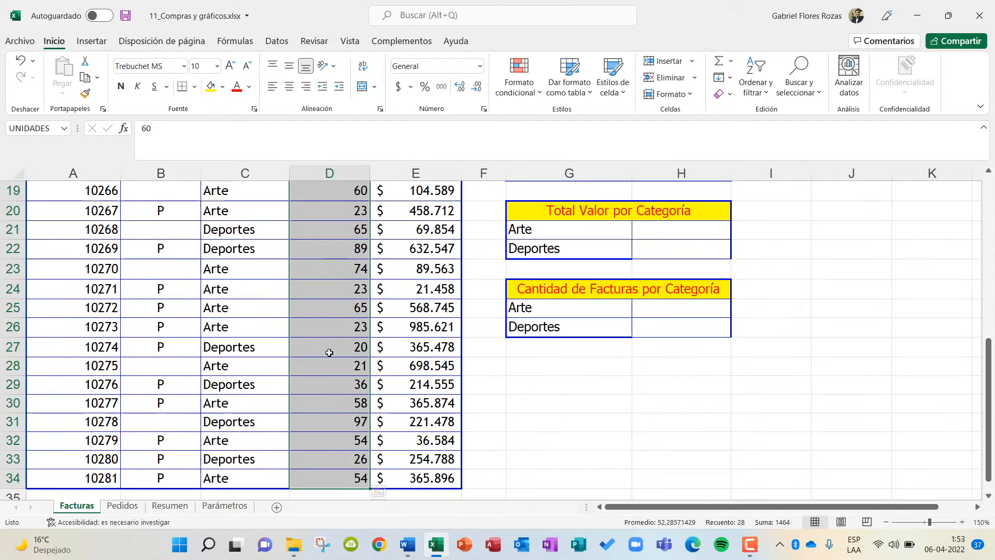
scroll(329, 352, "up", 4)
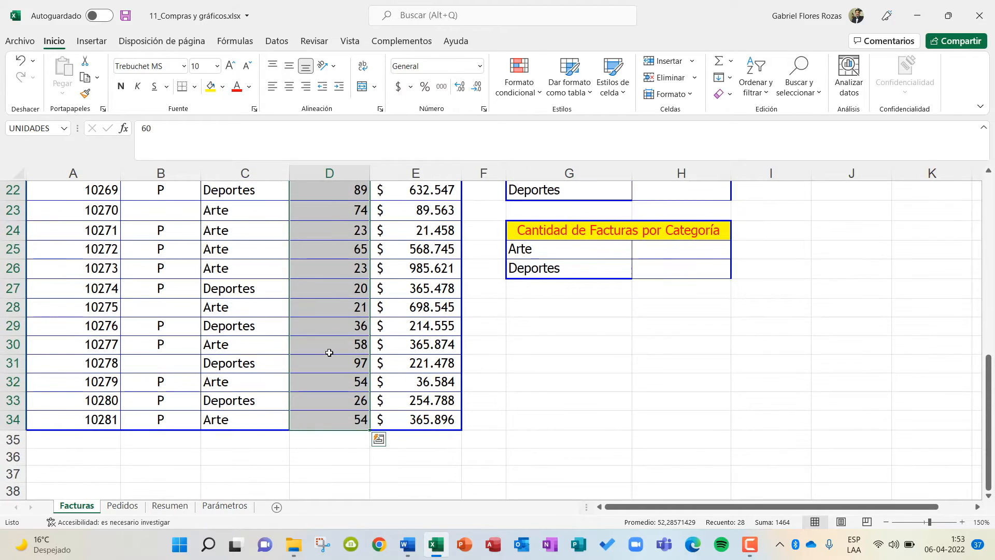
scroll(329, 352, "up", 7)
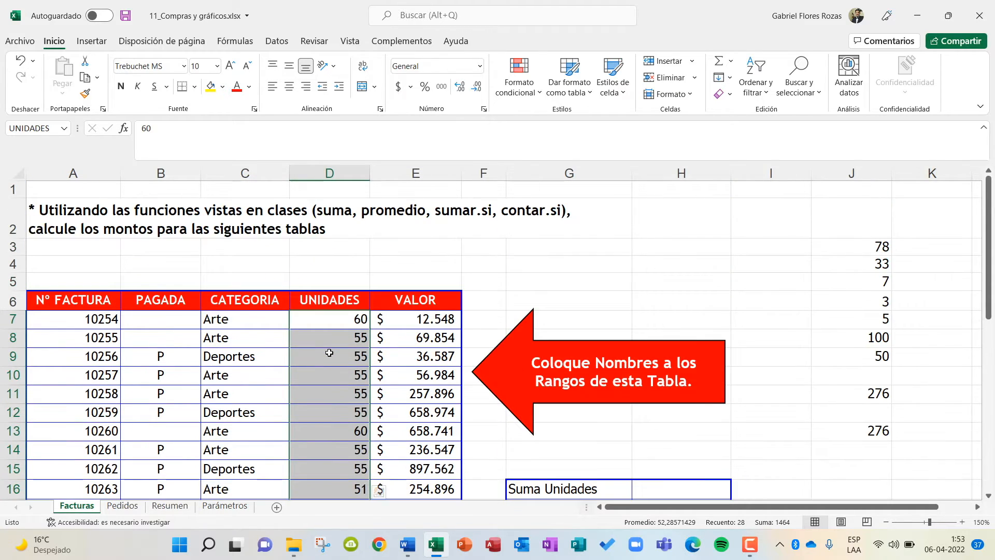
scroll(329, 352, "down", 3)
scroll(329, 352, "up", 2)
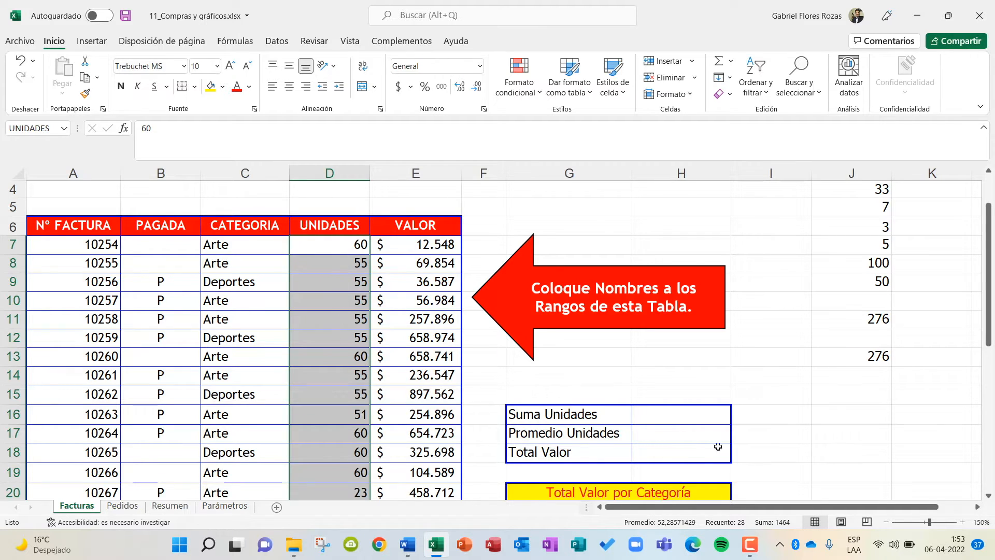
Calculate Suma Unidades in cell H16 with =SUMA(UNIDADES).
left_click(692, 410)
type("=")
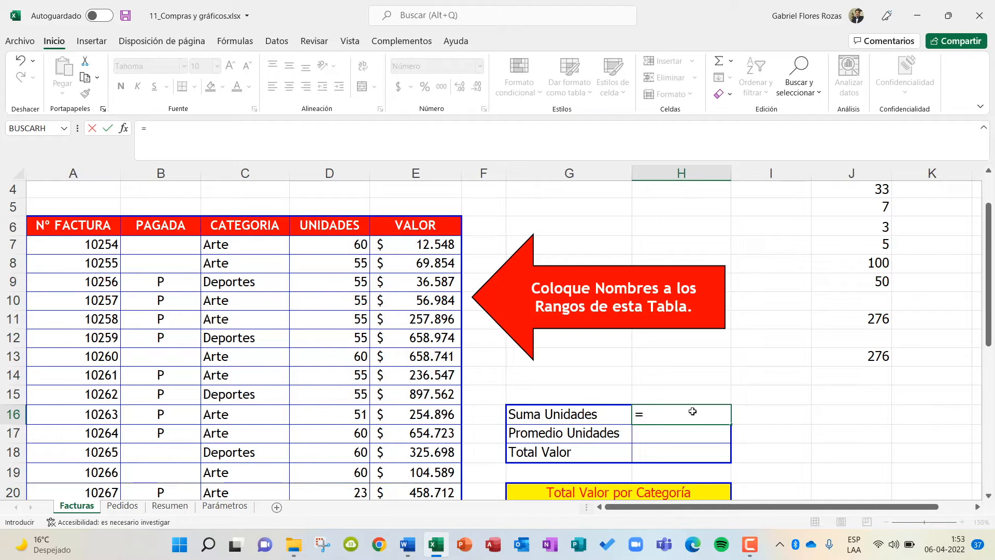
key("Caps_Lock")
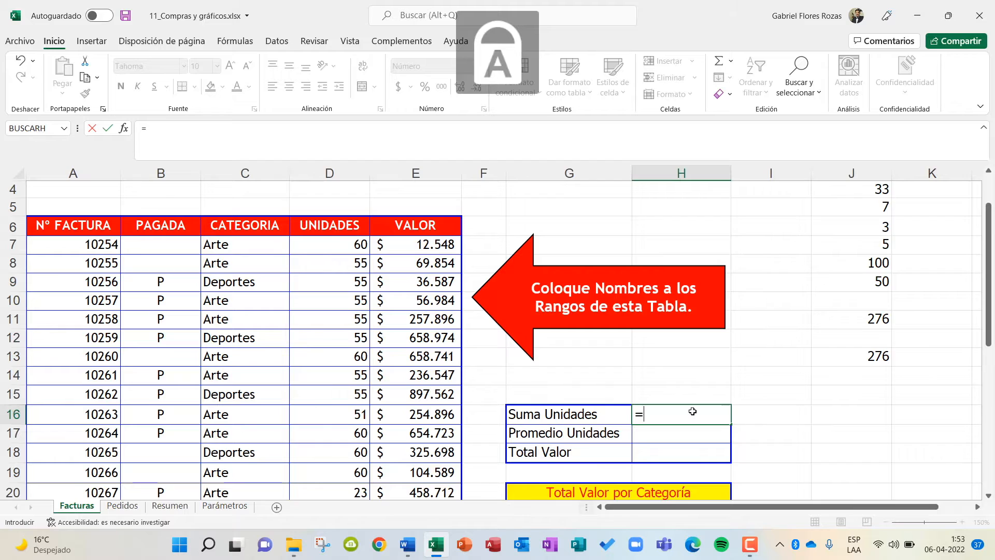
type("SUMA")
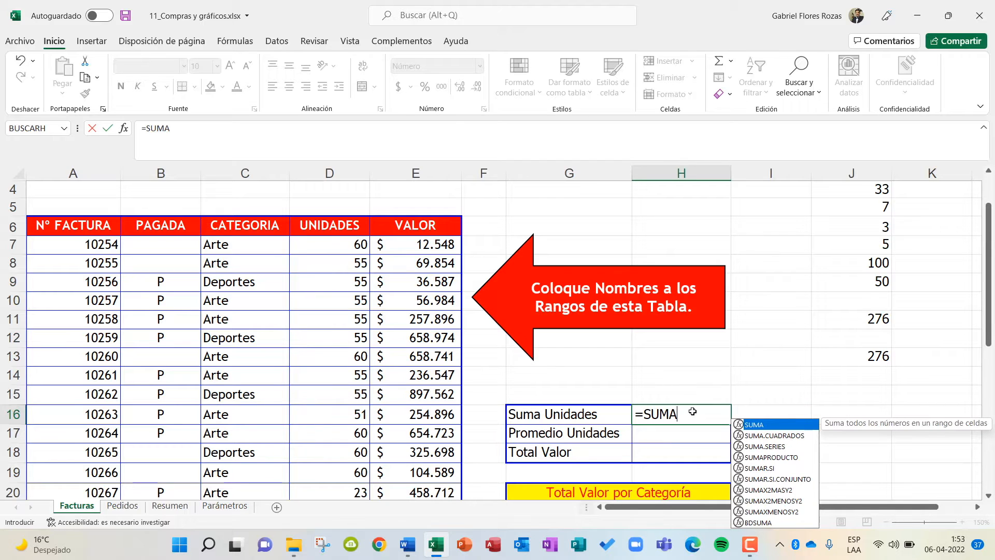
type("(")
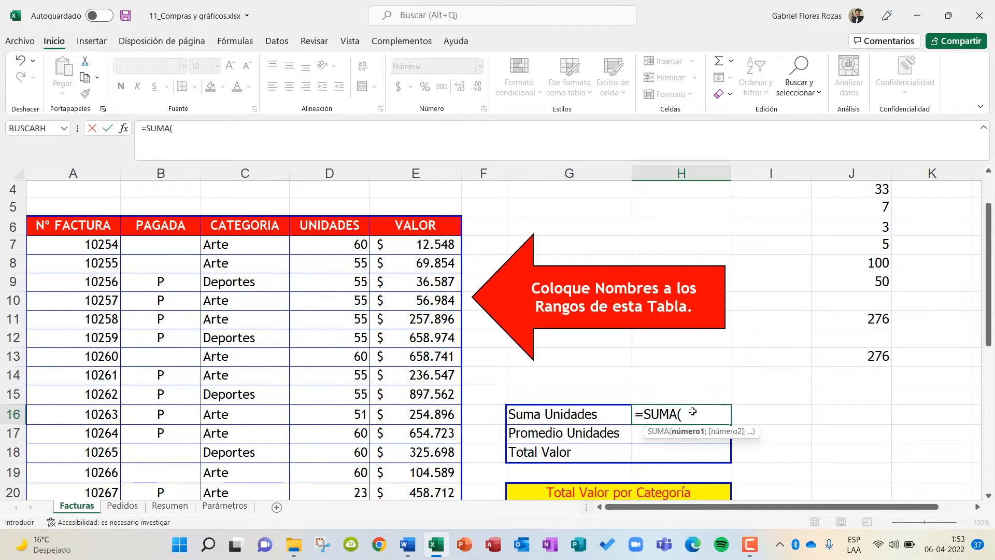
type("UNIDADES=")
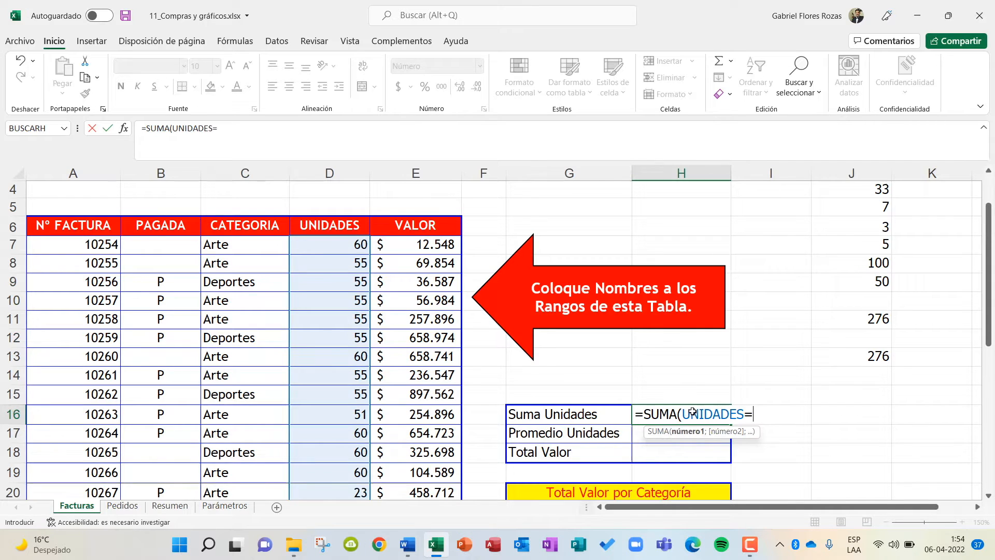
type(")")
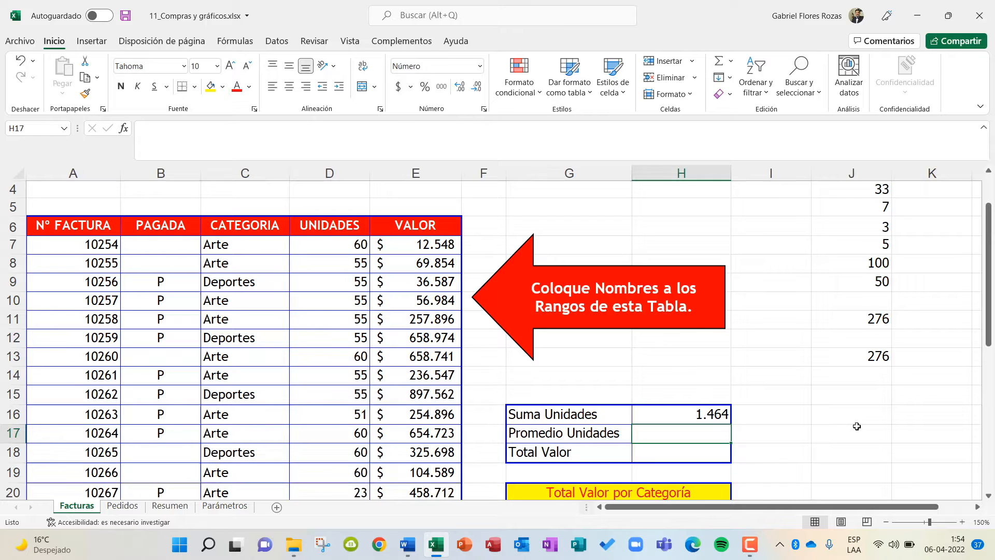
Calculate Promedio Unidades in cell H17 with =PROMEDIO(UNIDADES).
type("=")
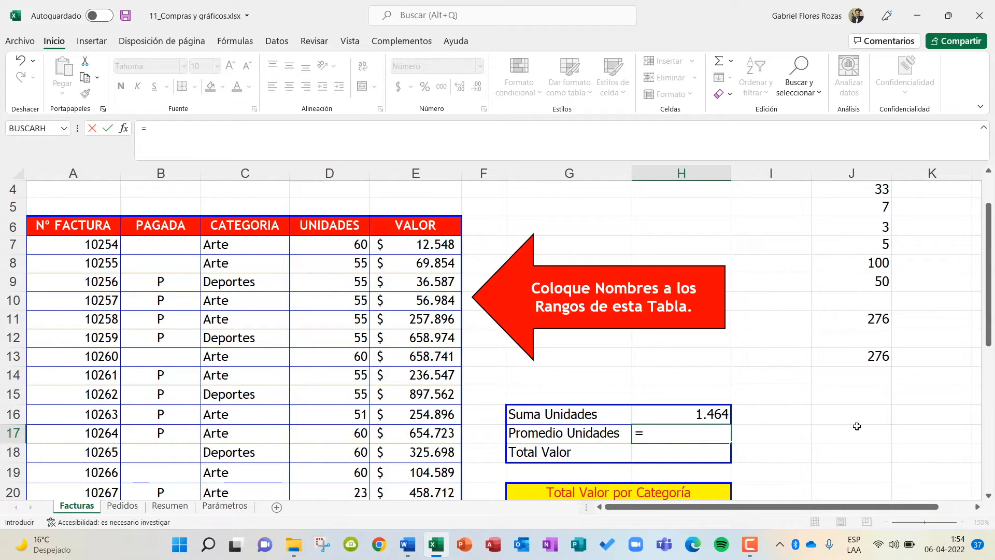
type("PROMEDIO(")
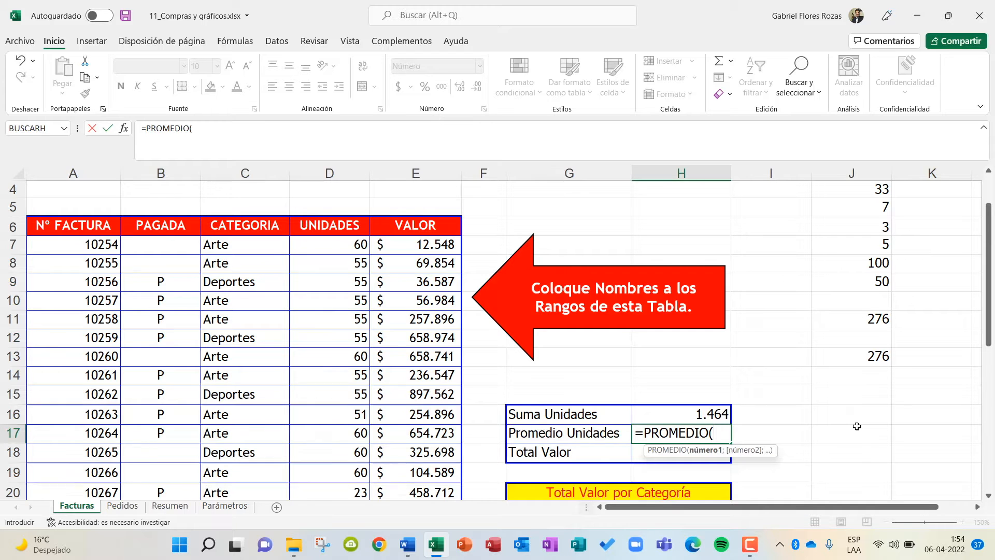
type("U")
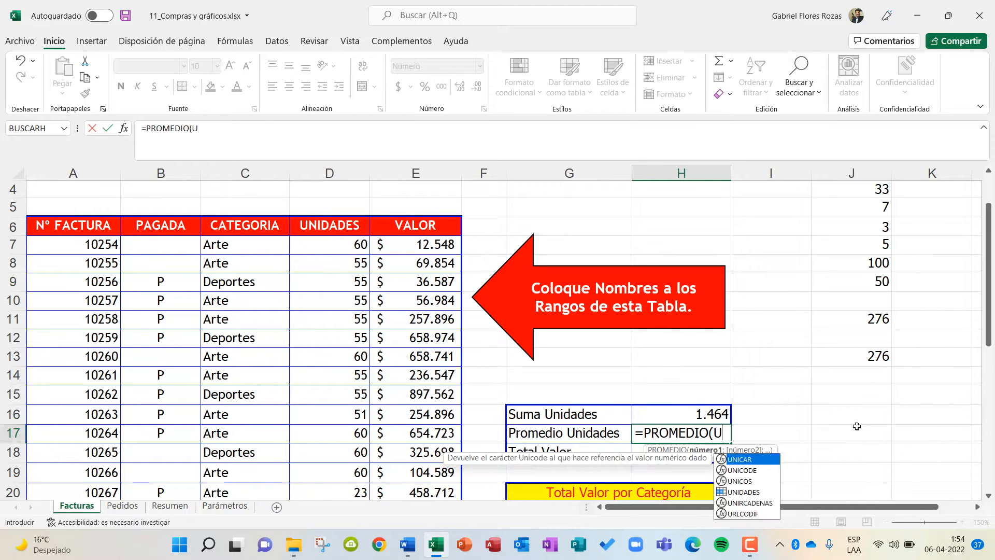
type("NIDADES)")
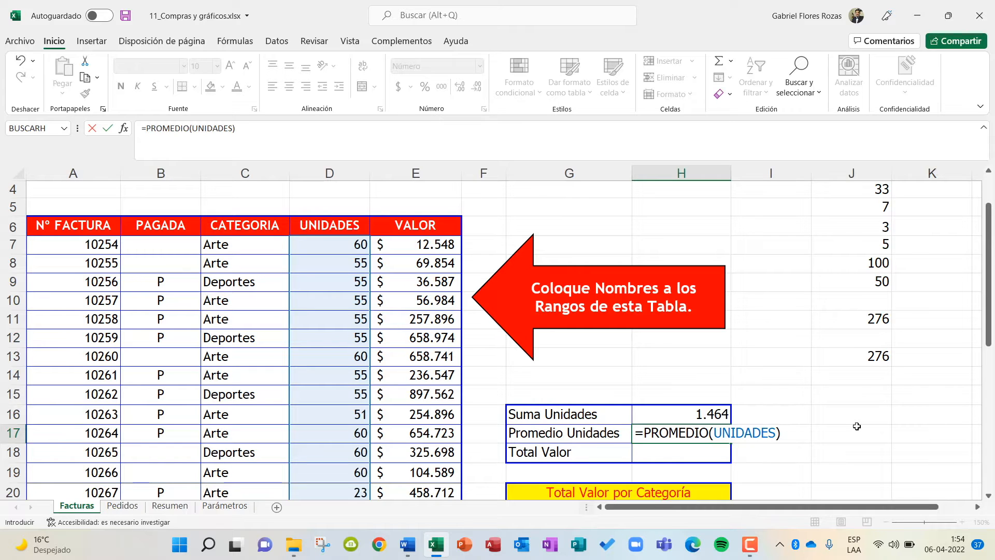
key("Return")
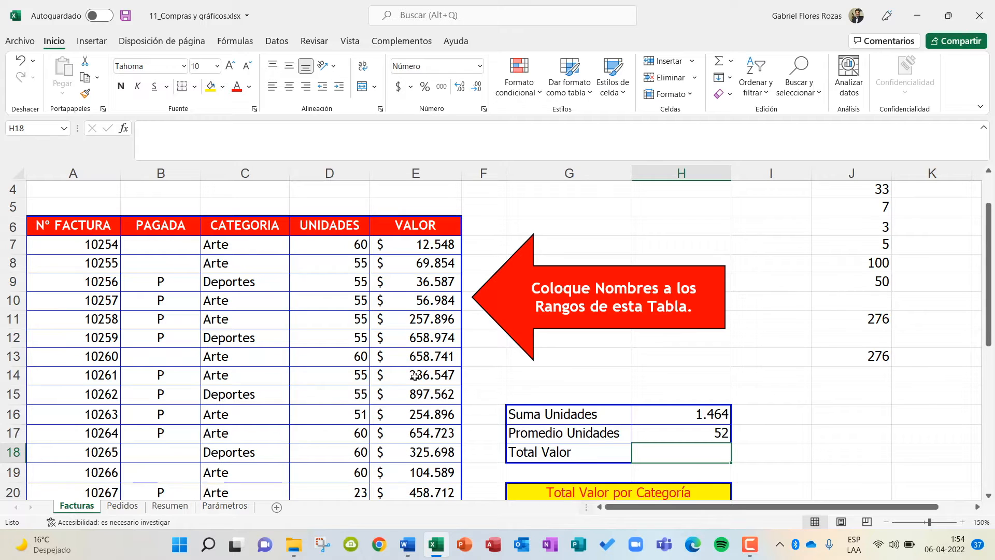
Select the defined name VALOR and check which rows of the invoice table's VALOR column it covers.
left_click(407, 244)
left_click_drag(406, 244, 387, 475)
left_click(388, 247)
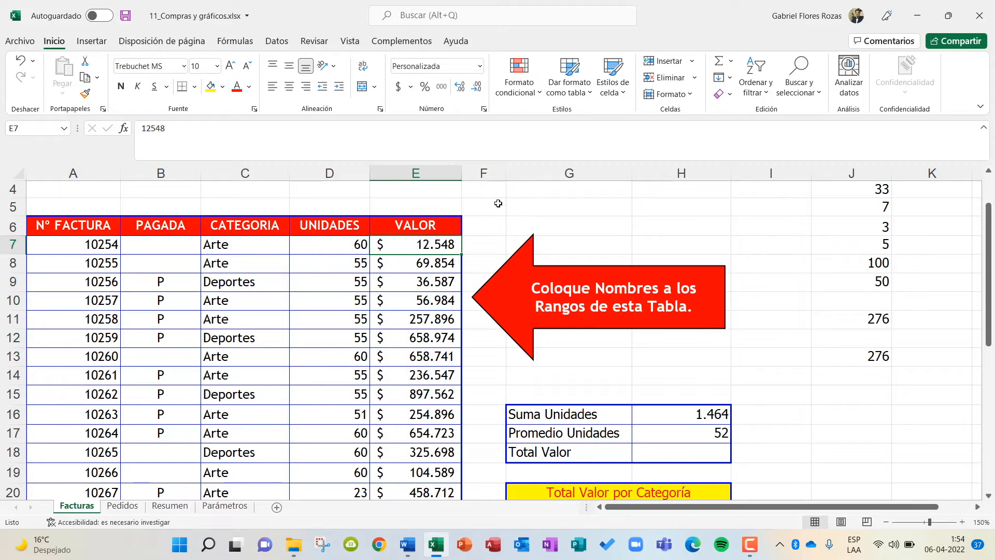
left_click(445, 199)
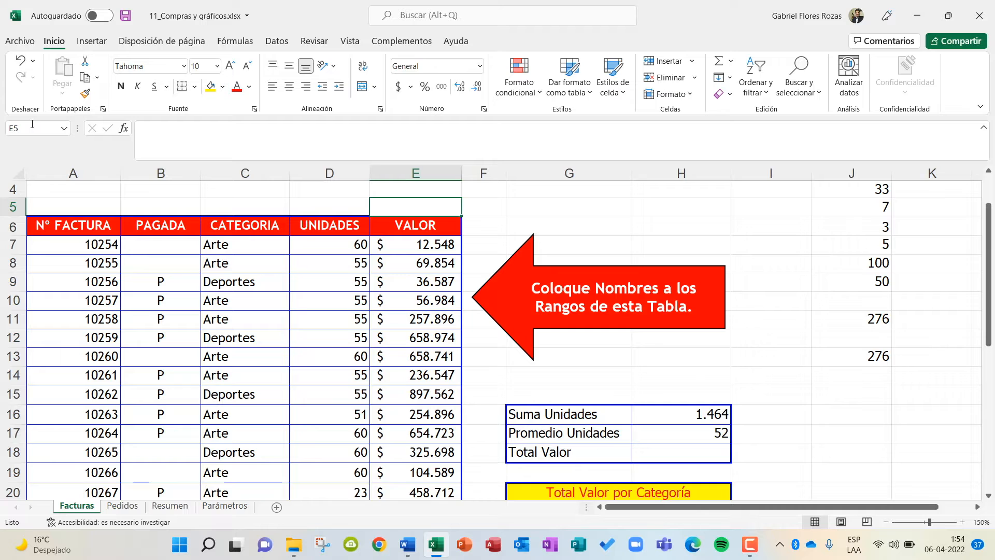
left_click(65, 128)
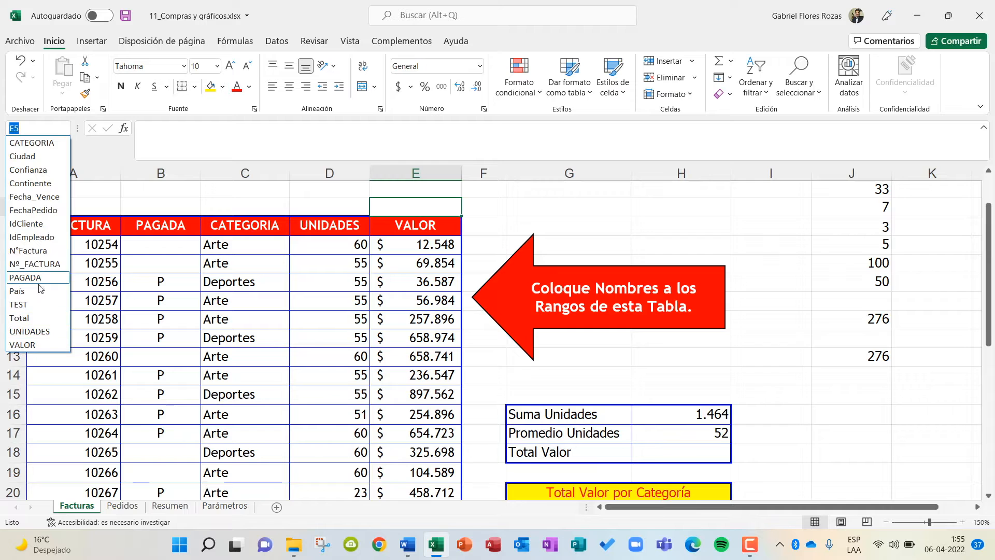
left_click(30, 345)
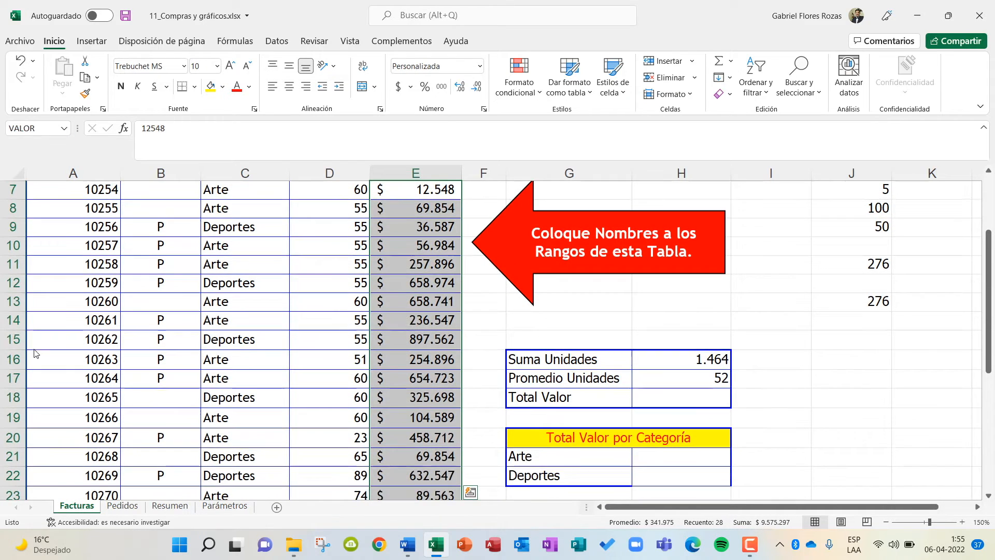
scroll(432, 316, "up", 2)
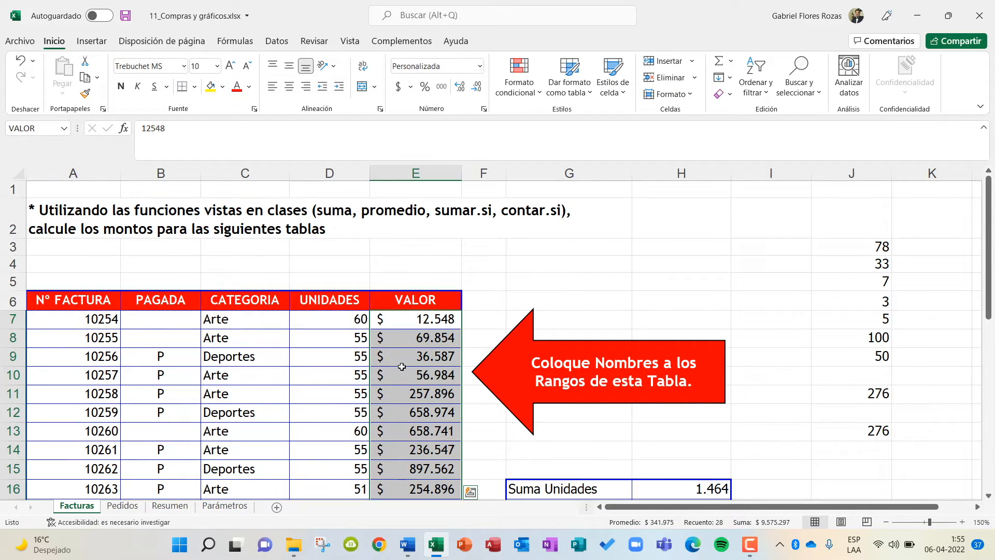
scroll(392, 383, "down", 10)
scroll(393, 384, "up", 2)
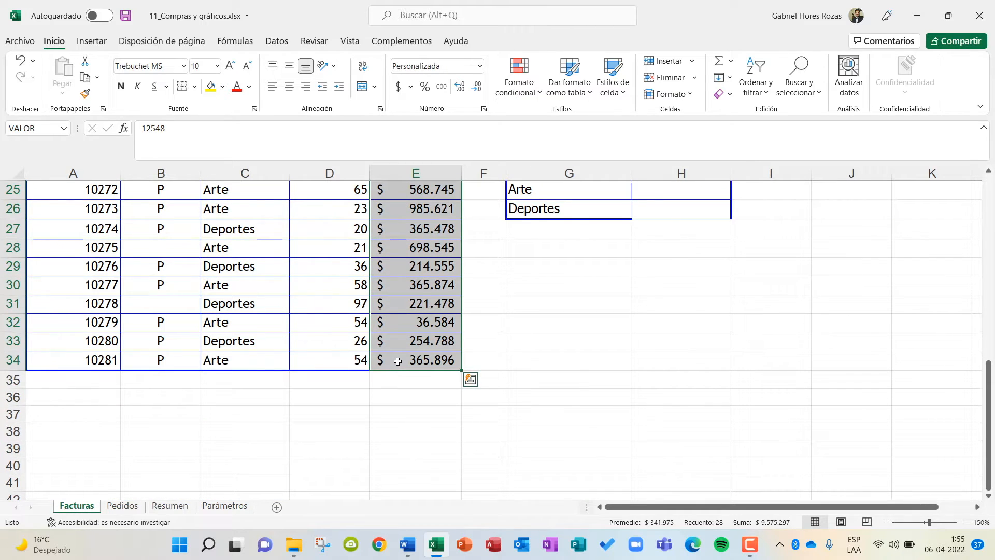
scroll(397, 361, "up", 7)
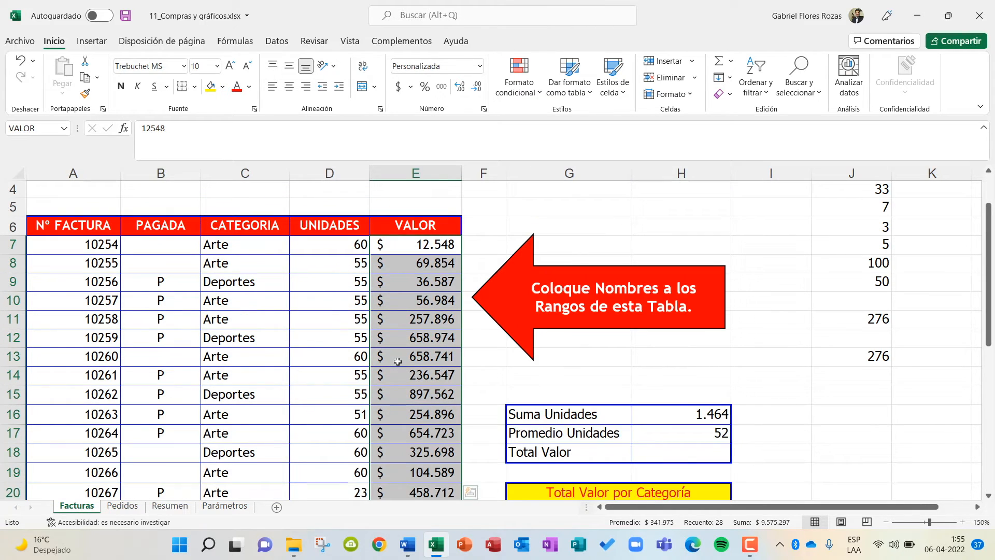
Calculate Total Valor in cell H18 with =SUMA(VALOR).
left_click(684, 451)
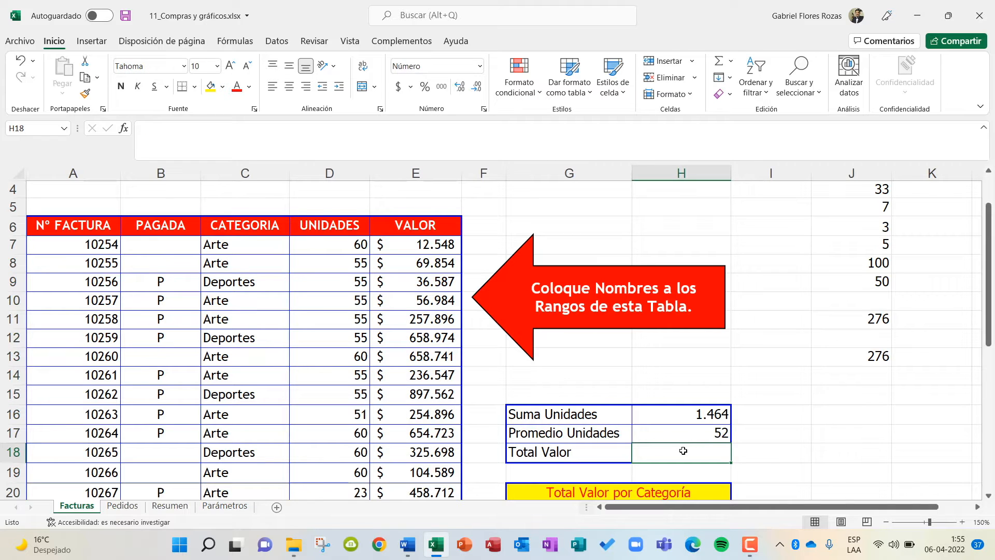
type("=SUM")
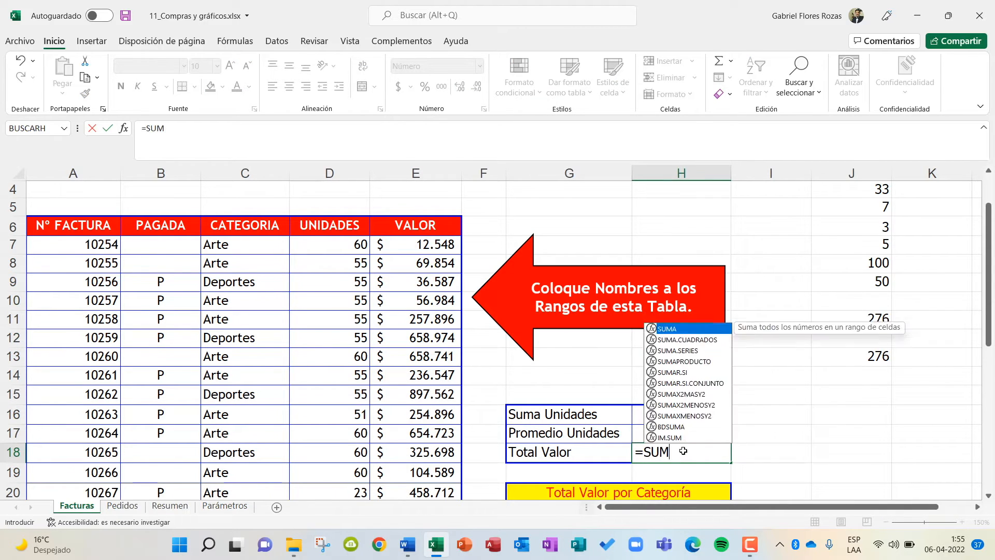
type("A(")
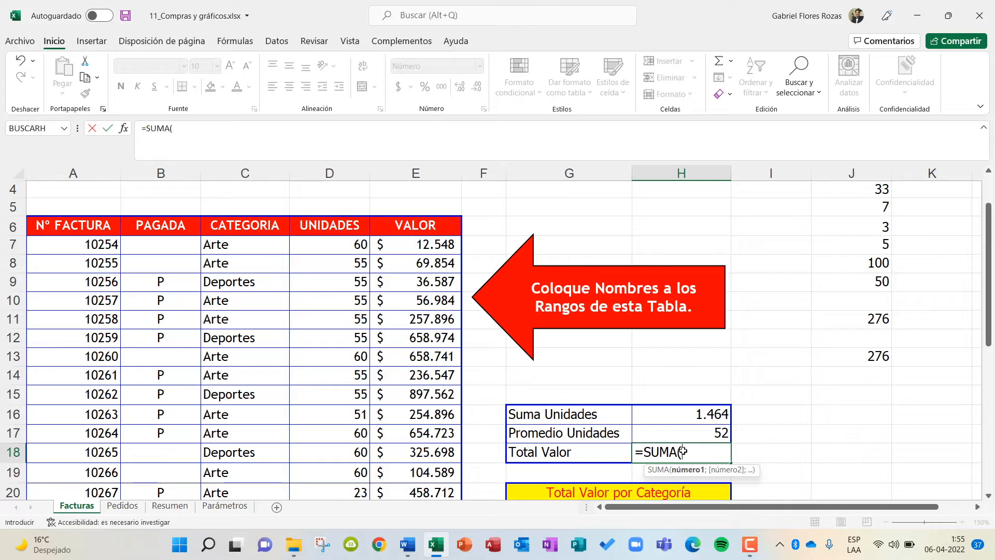
type("VALOR)")
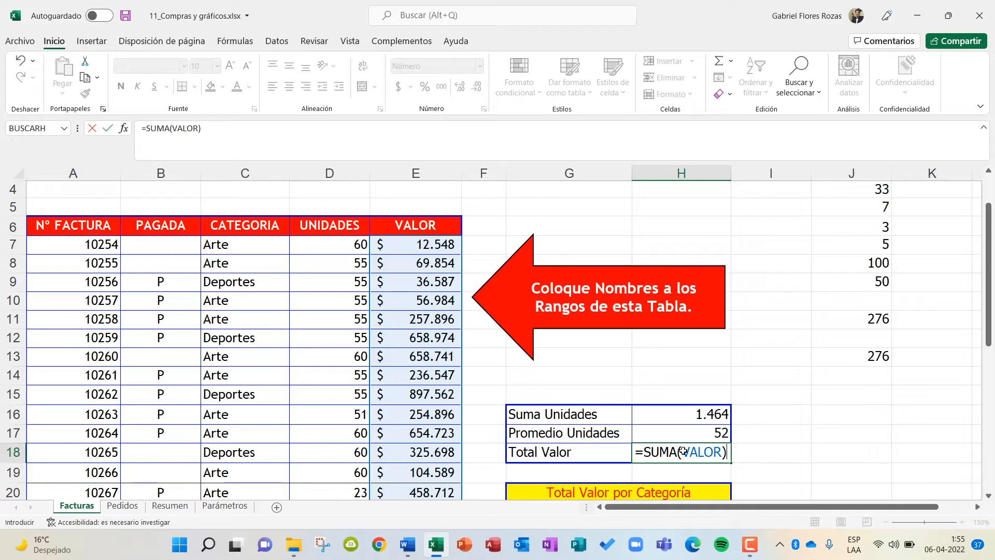
key("Return")
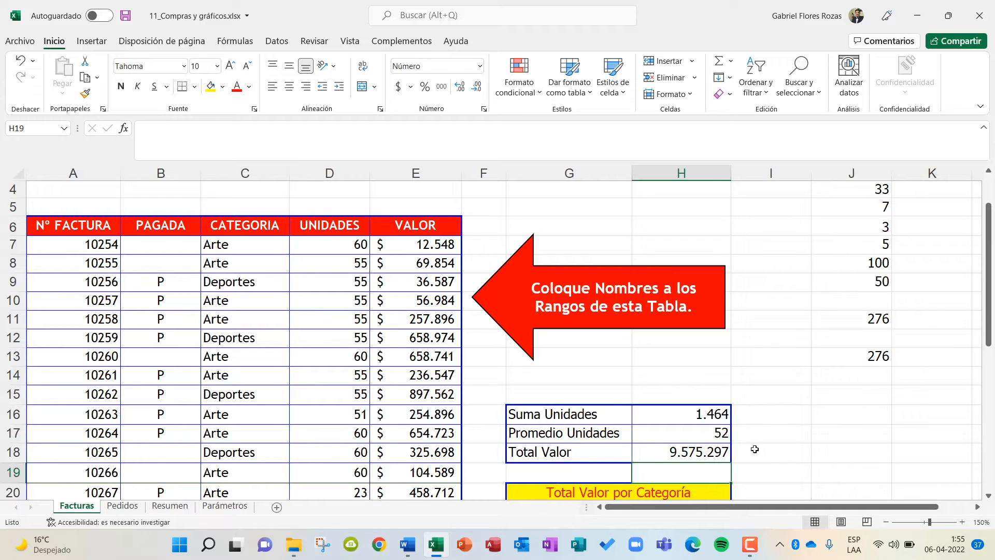
Select cell H21 for Arte under Total Valor por Categoría and review the exercise instructions and the invoice table's columns.
scroll(796, 373, "down", 4)
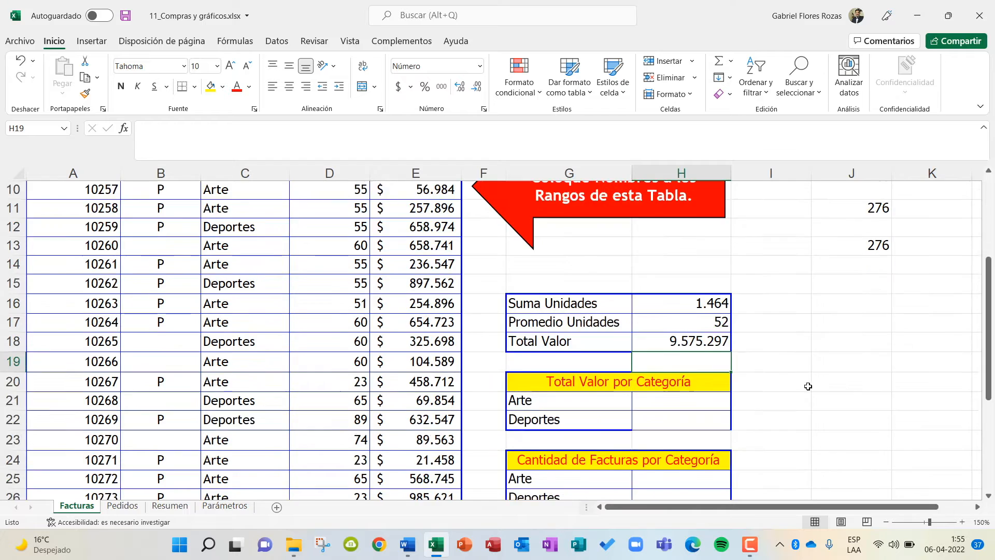
scroll(806, 388, "up", 2)
scroll(806, 388, "down", 1)
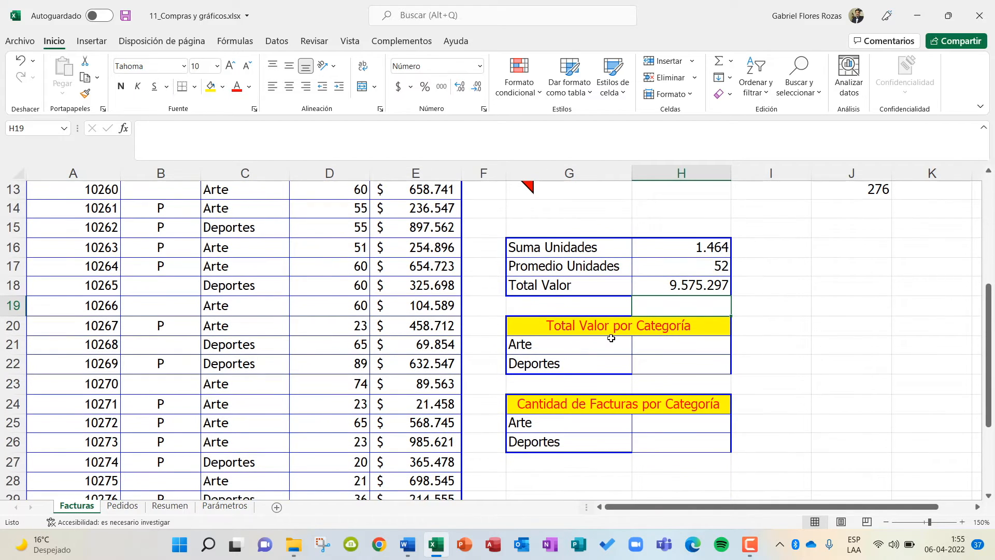
left_click(673, 343)
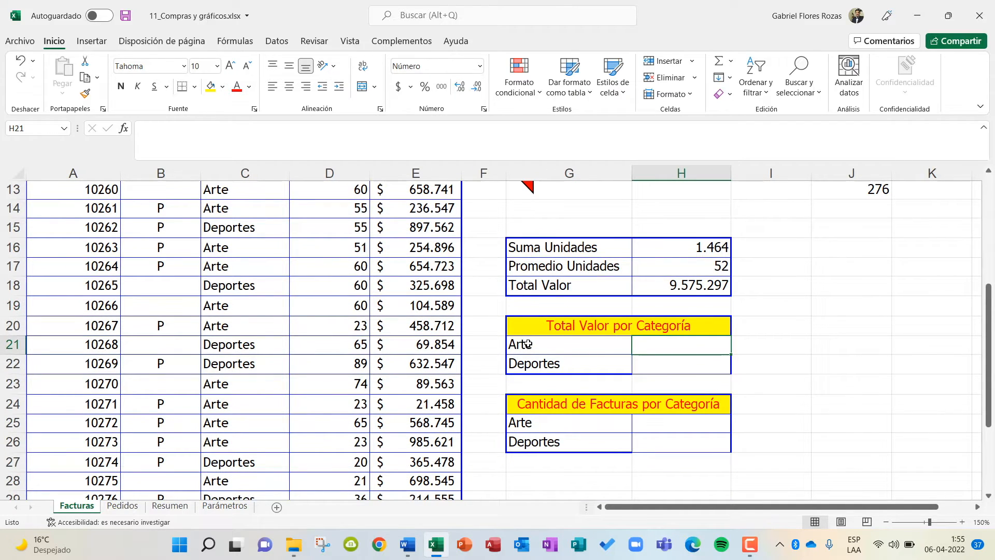
scroll(527, 344, "up", 1)
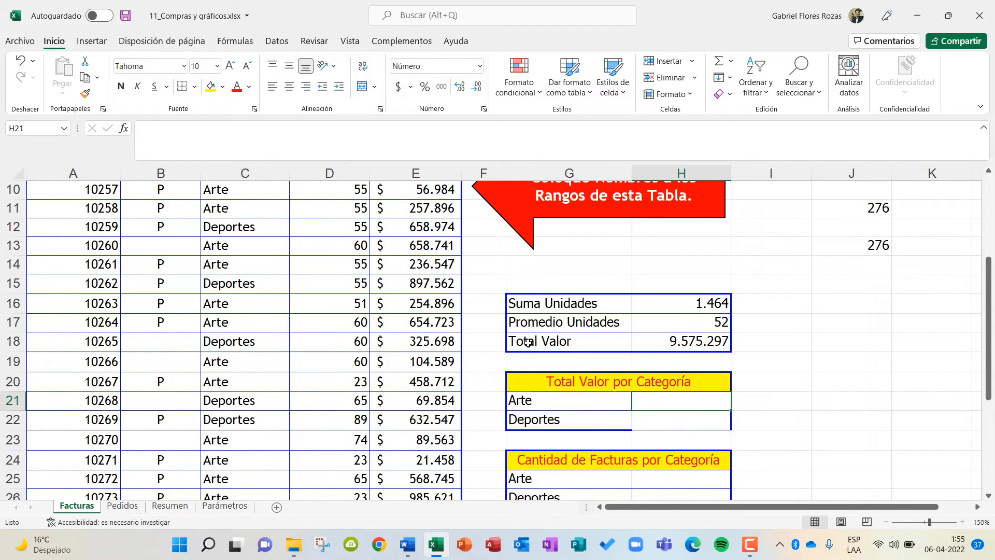
scroll(527, 343, "up", 3)
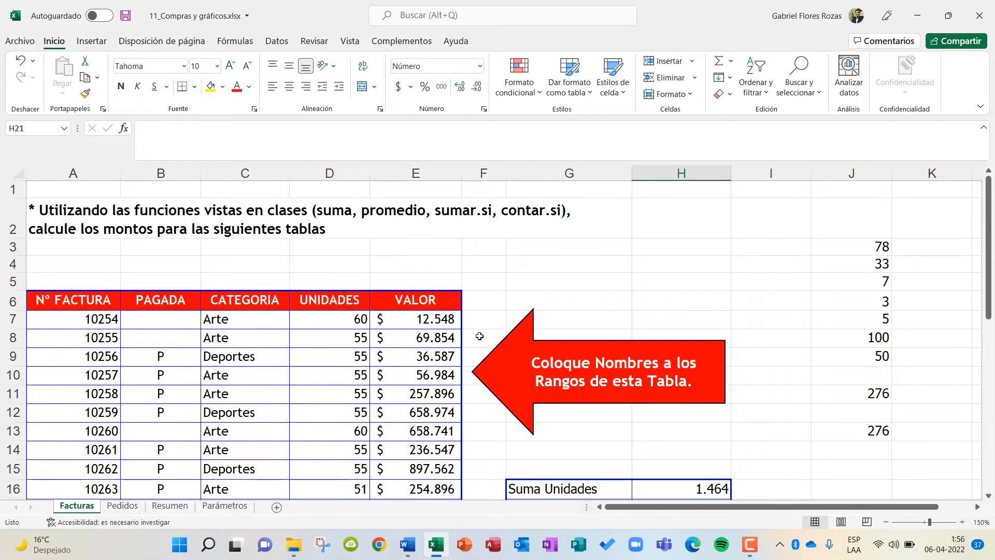
scroll(423, 322, "down", 3)
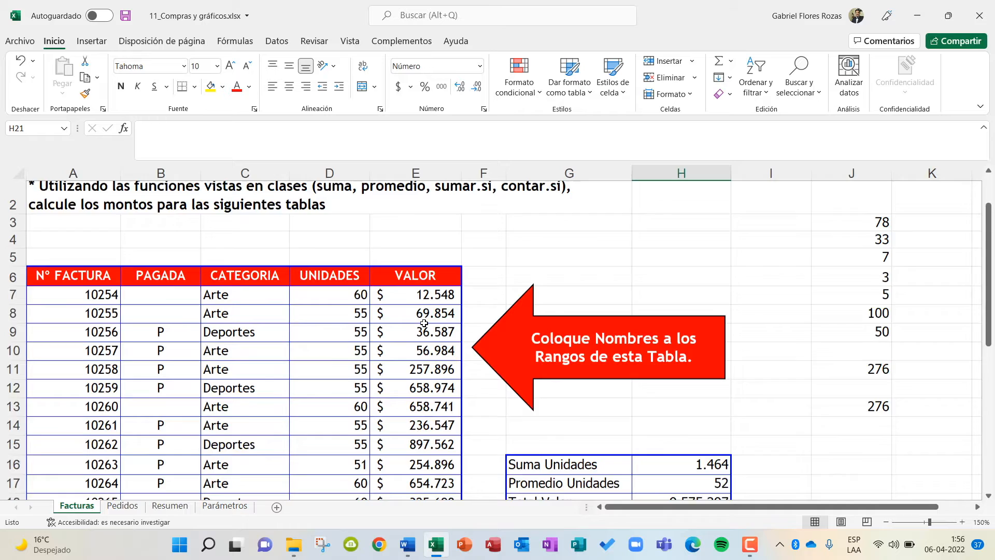
scroll(435, 356, "up", 2)
scroll(435, 356, "up", 1)
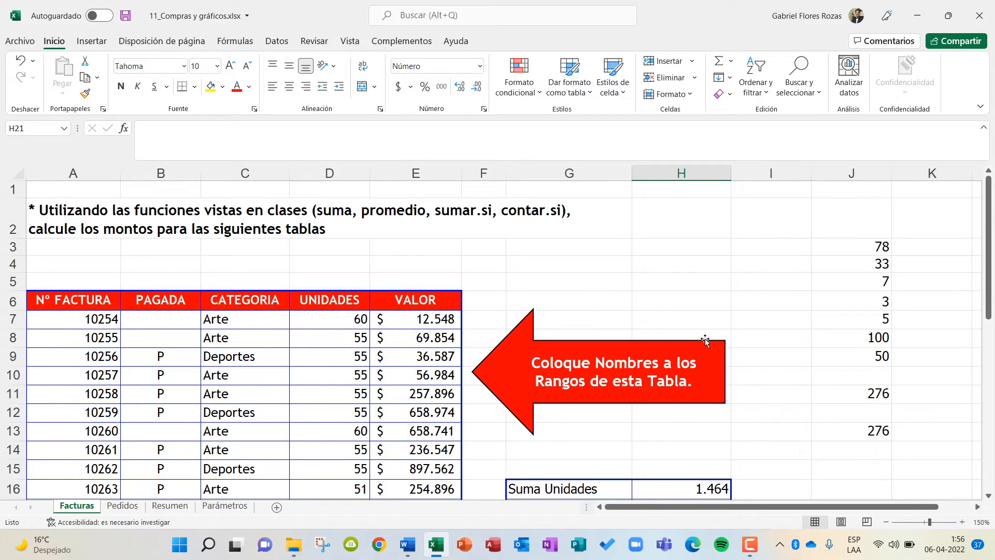
scroll(695, 337, "down", 3)
scroll(736, 349, "up", 2)
scroll(735, 349, "up", 1)
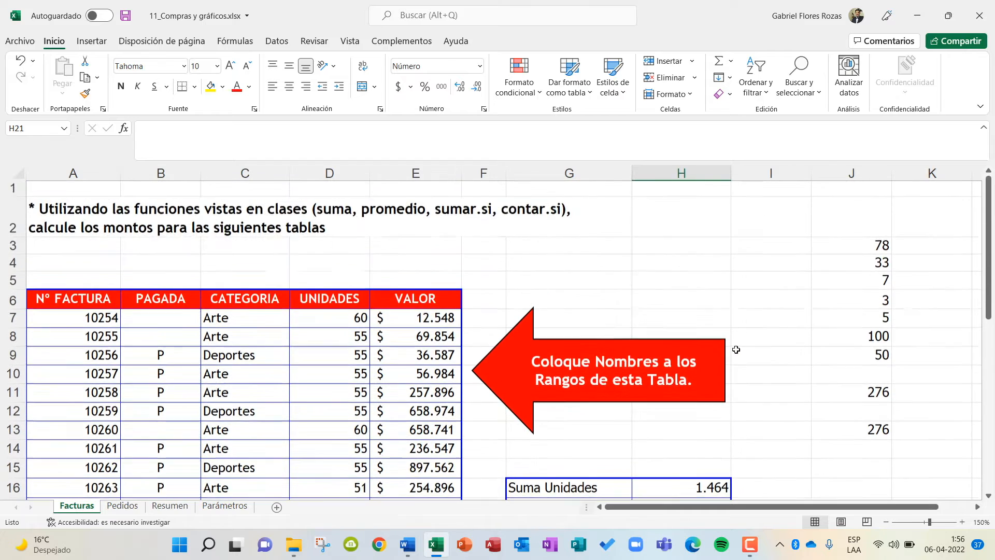
scroll(736, 349, "down", 3)
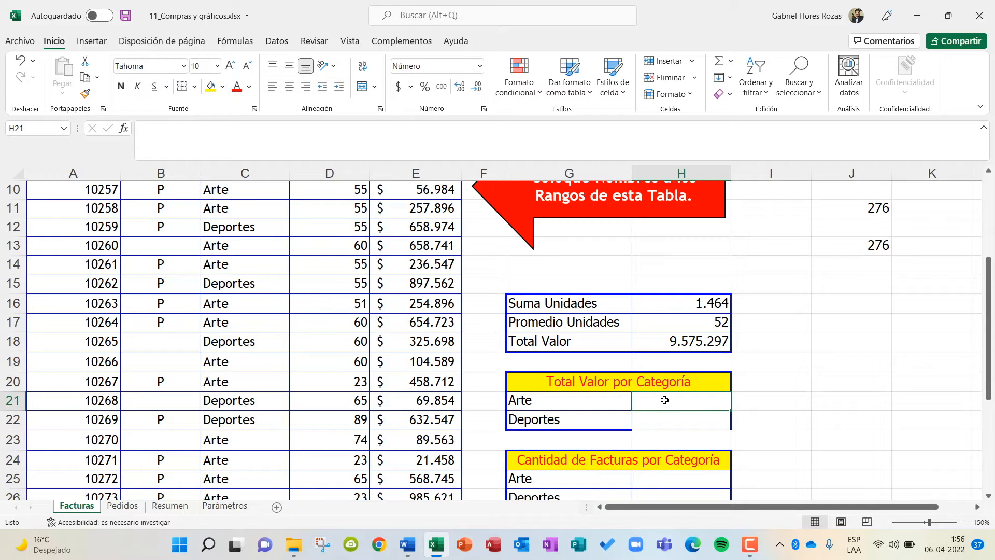
Begin a SUMAR.SI formula in cell H21 with the named range CATEGORIA as its range argument.
type("=")
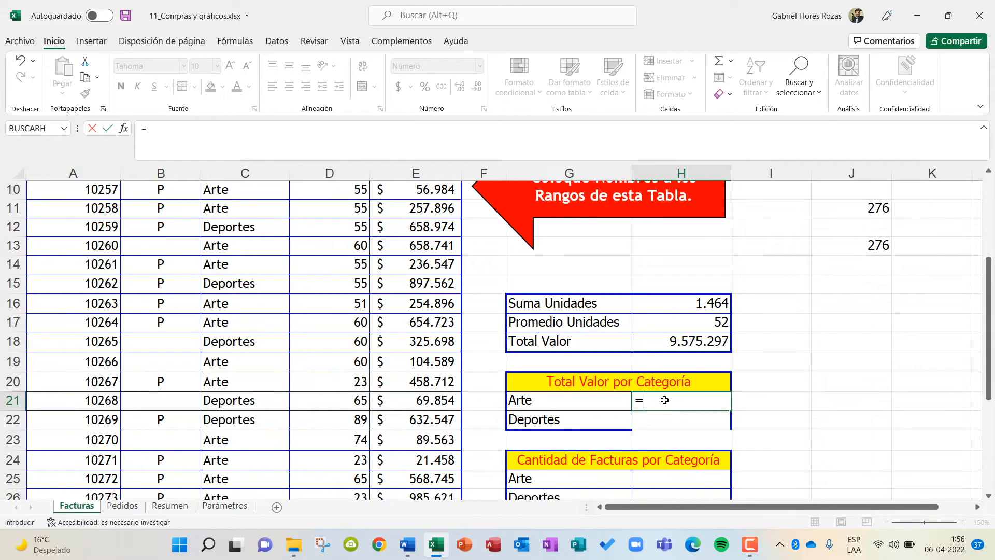
type("SUMAR.SI")
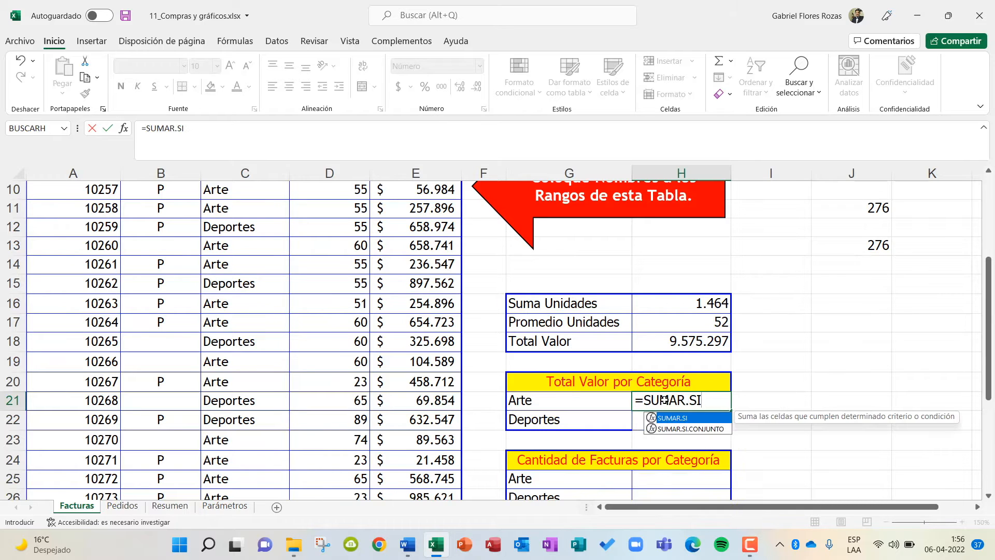
type("(")
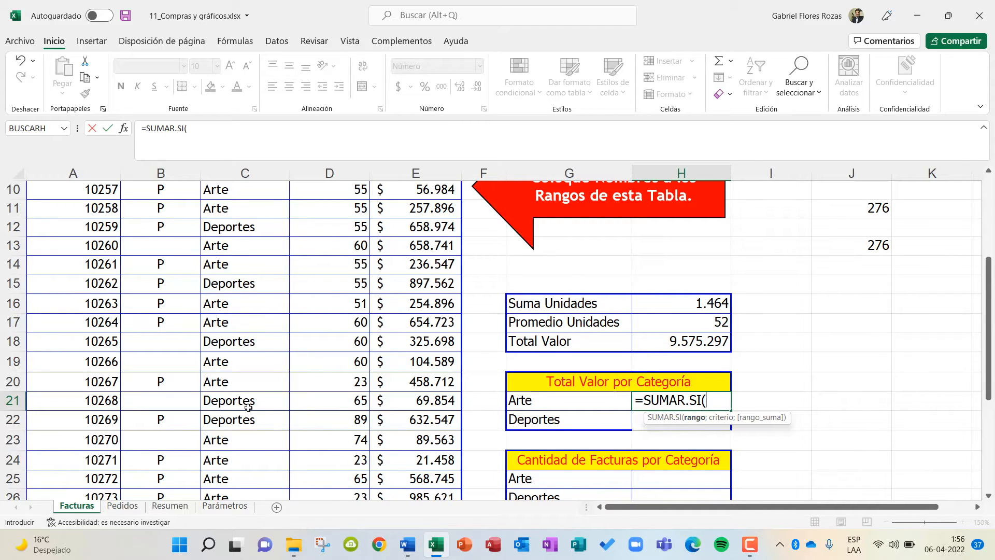
scroll(249, 408, "up", 3)
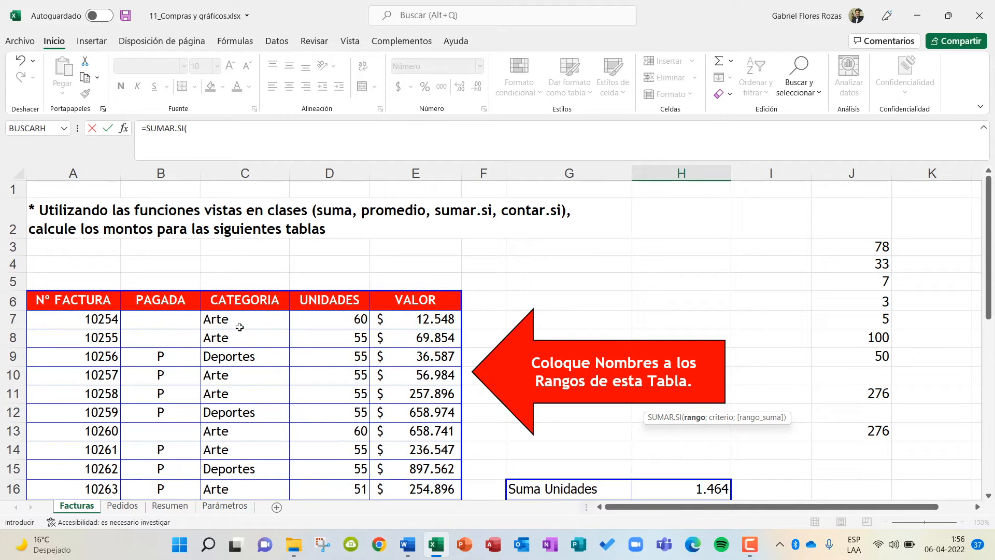
scroll(240, 326, "down", 2)
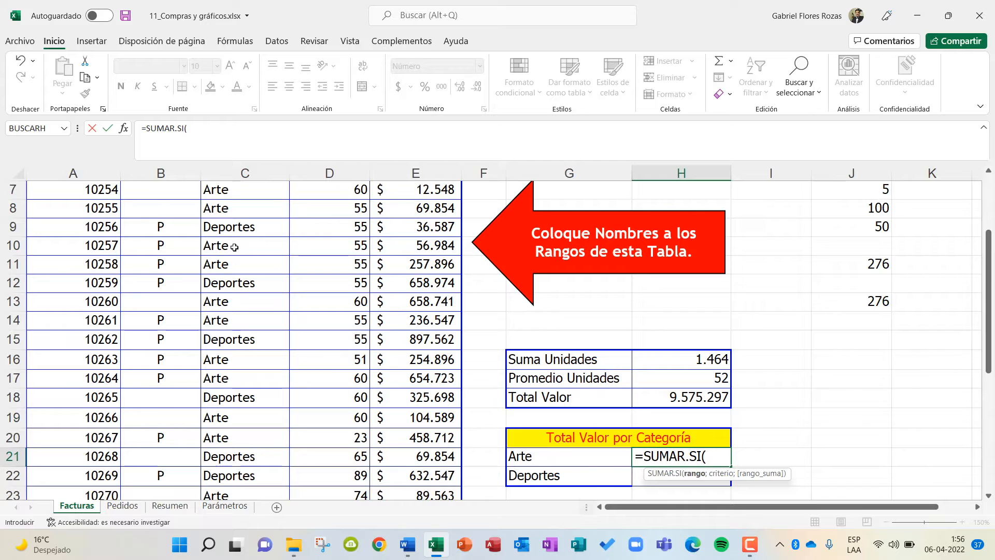
scroll(251, 363, "up", 1)
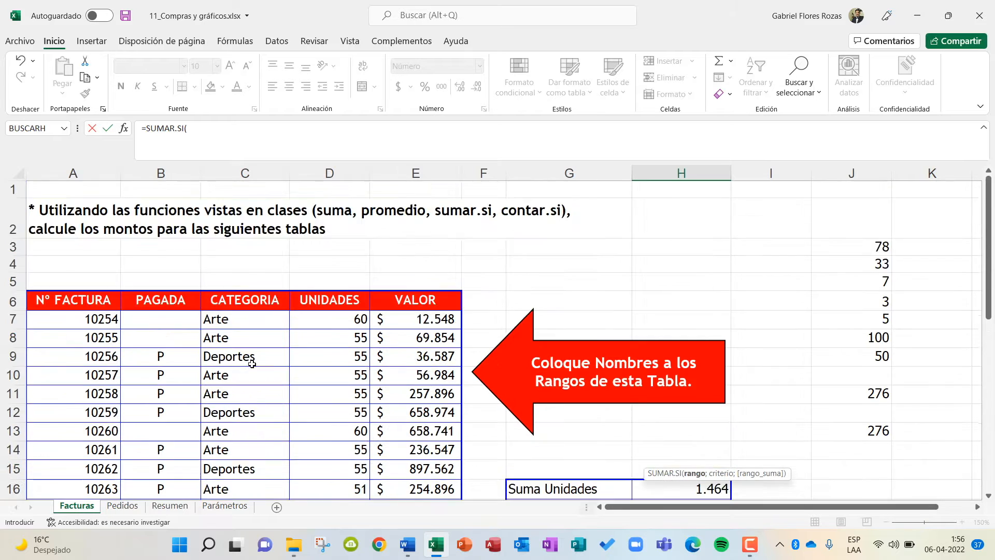
scroll(252, 364, "down", 3)
scroll(252, 364, "up", 1)
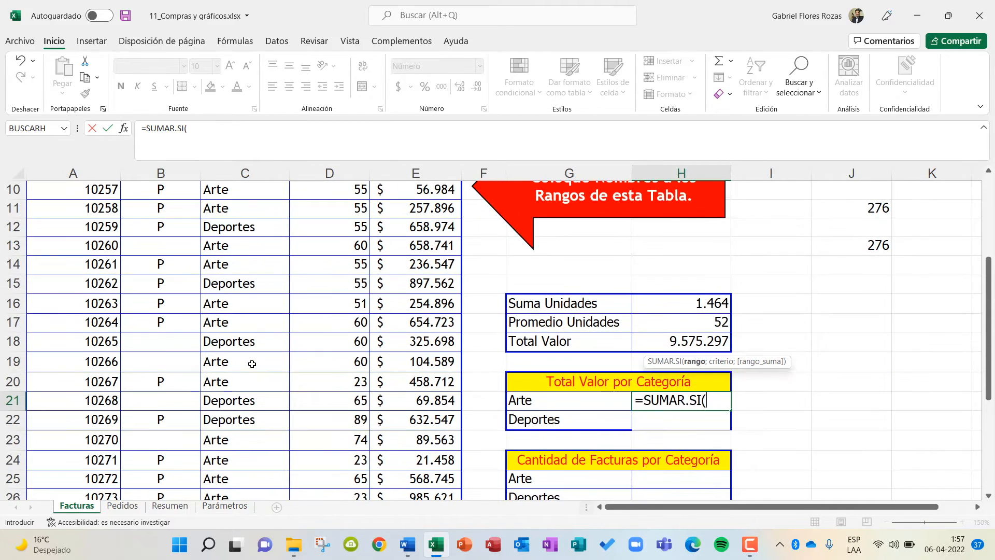
scroll(252, 364, "down", 2)
scroll(251, 364, "up", 1)
scroll(251, 364, "up", 4)
scroll(252, 364, "down", 4)
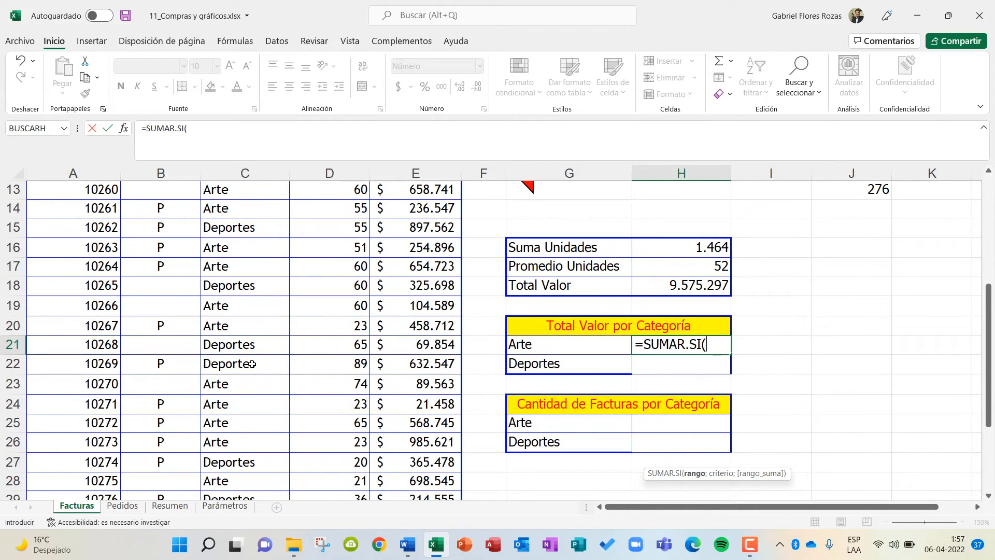
type("CATEGOR")
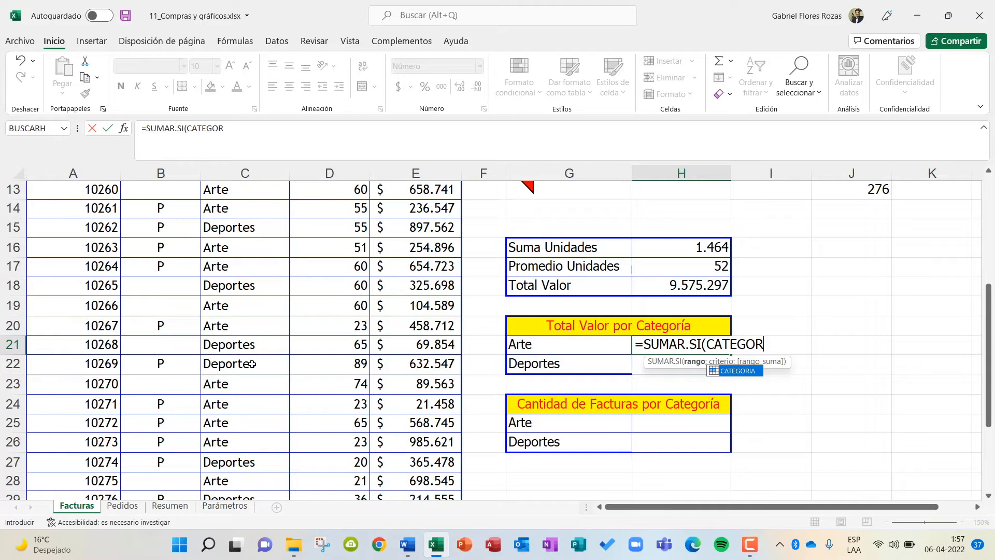
type("IA")
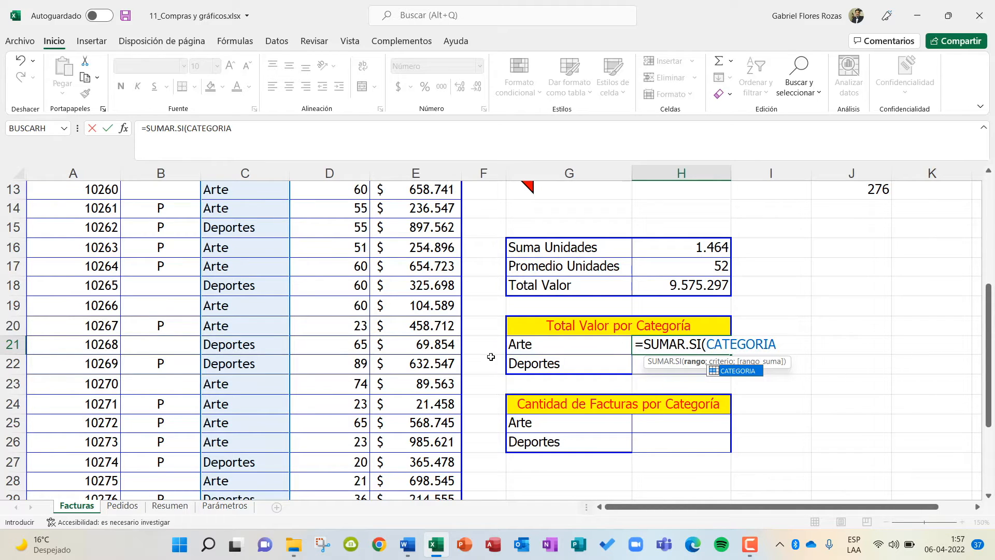
type(";")
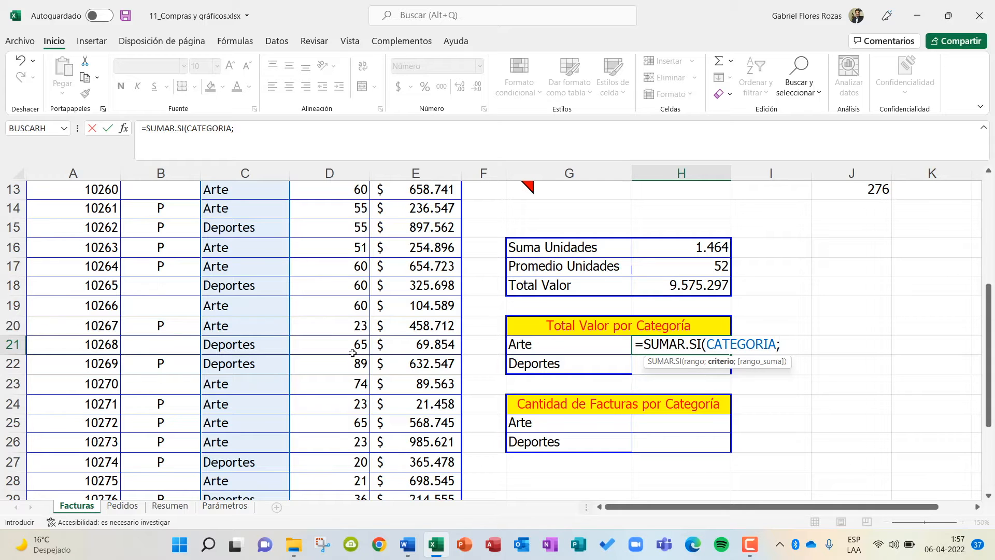
Add "Arte" as the criterion of the SUMAR.SI formula in H21, followed by a semicolon.
scroll(221, 291, "up", 3)
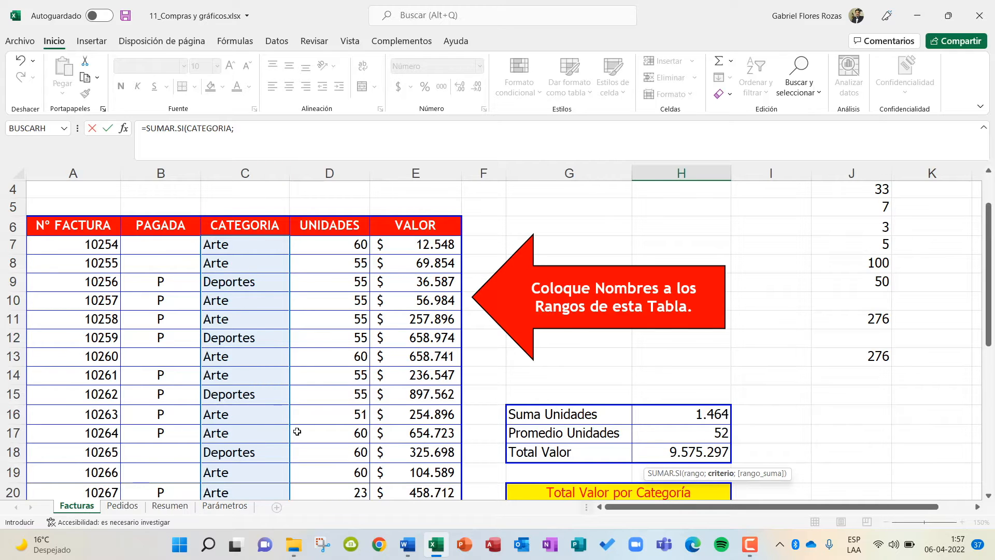
scroll(259, 436, "down", 2)
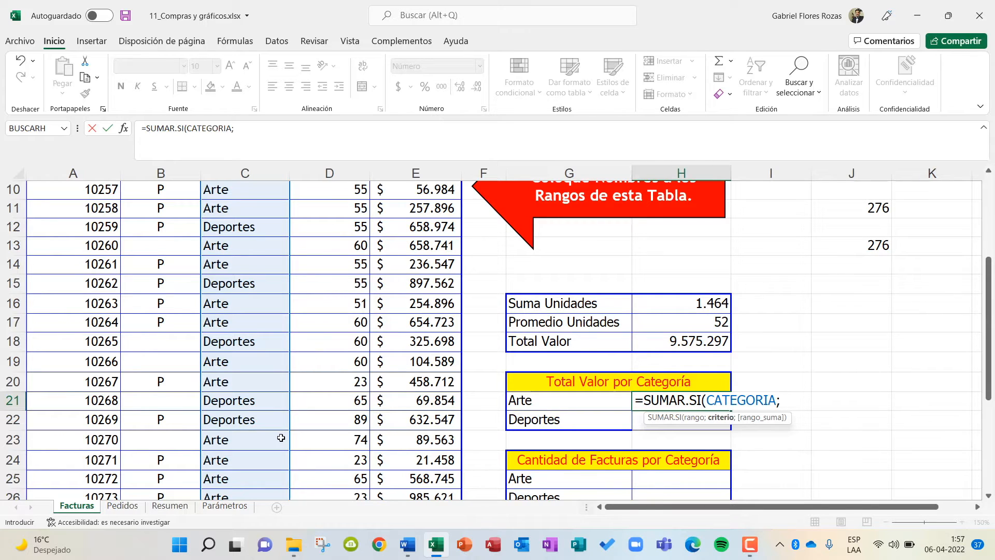
type("\"aR")
key("BackSpace")
key("BackSpace")
type("Arte\";")
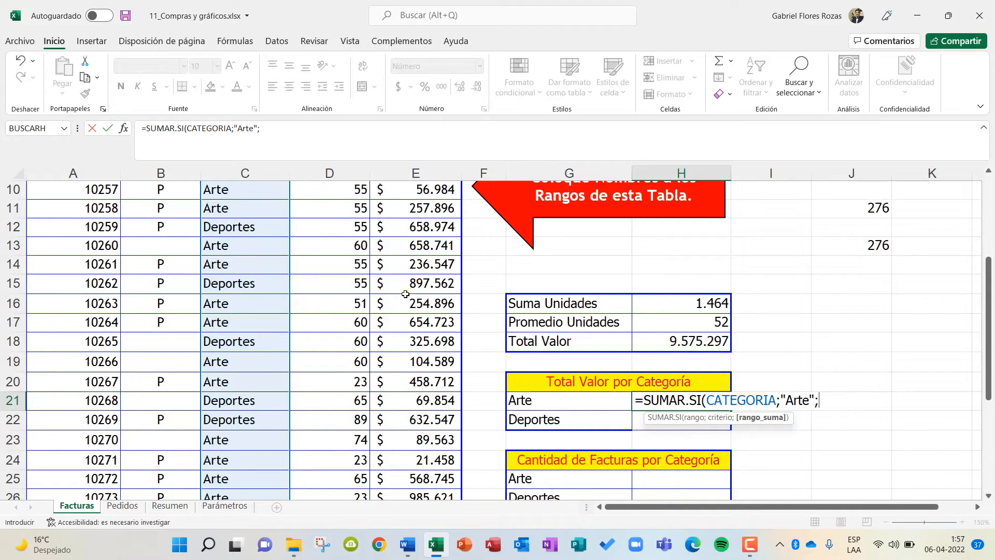
Complete the H21 formula with VALOR as the sum range, giving =SUMAR.SI(CATEGORIA;"Arte";VALOR).
scroll(253, 374, "up", 3)
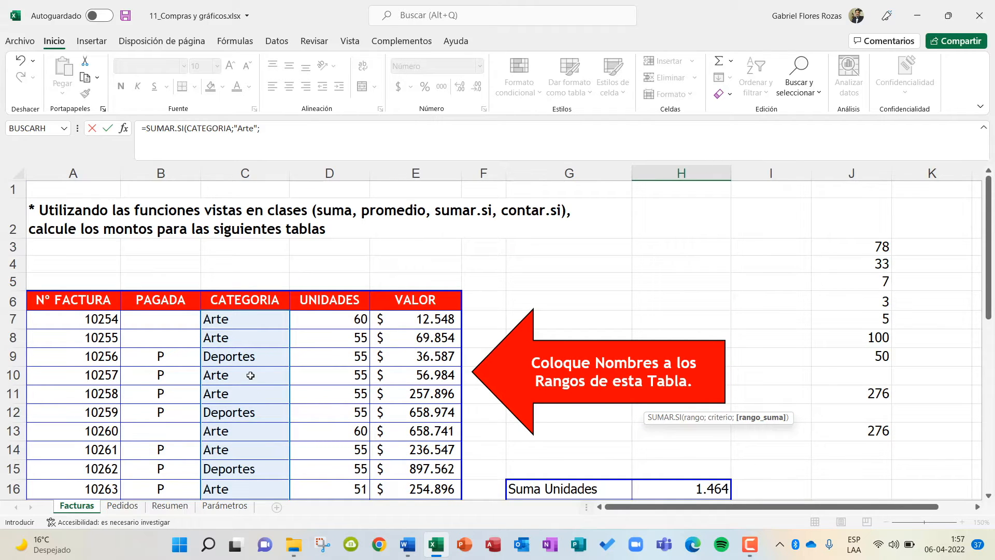
scroll(257, 344, "down", 3)
scroll(257, 347, "up", 3)
scroll(423, 465, "down", 3)
scroll(422, 465, "down", 1)
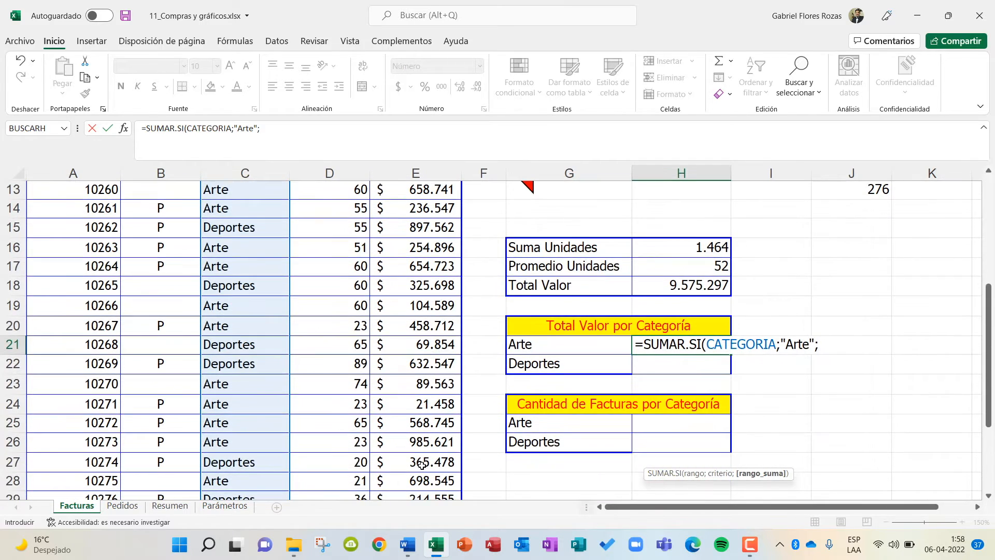
left_click(273, 132)
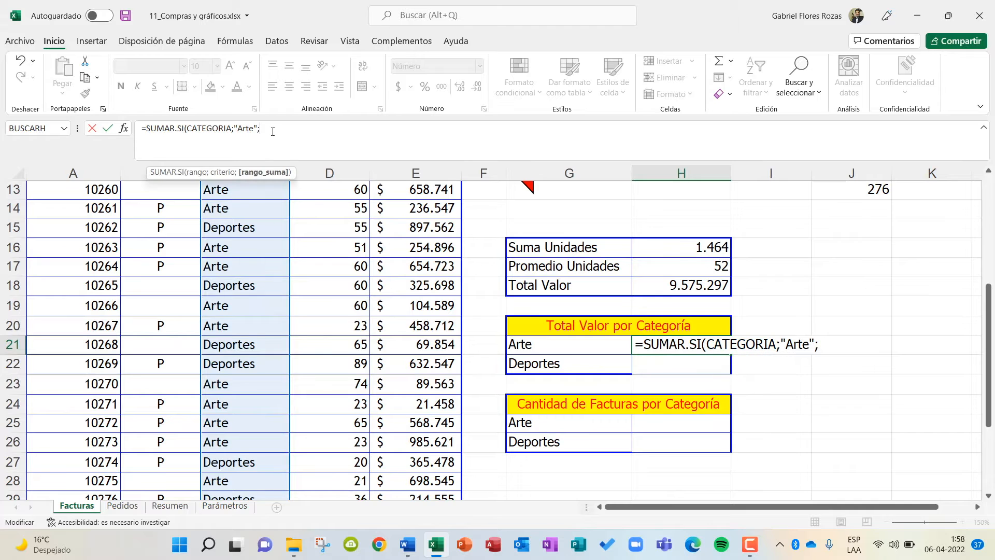
type("va")
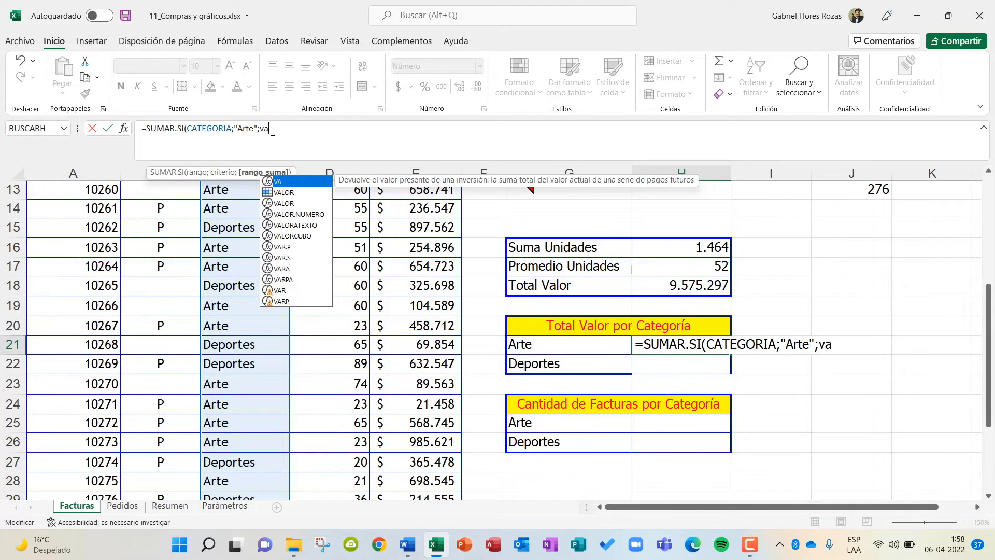
key("BackSpace")
key("BackSpace")
key("Caps_Lock")
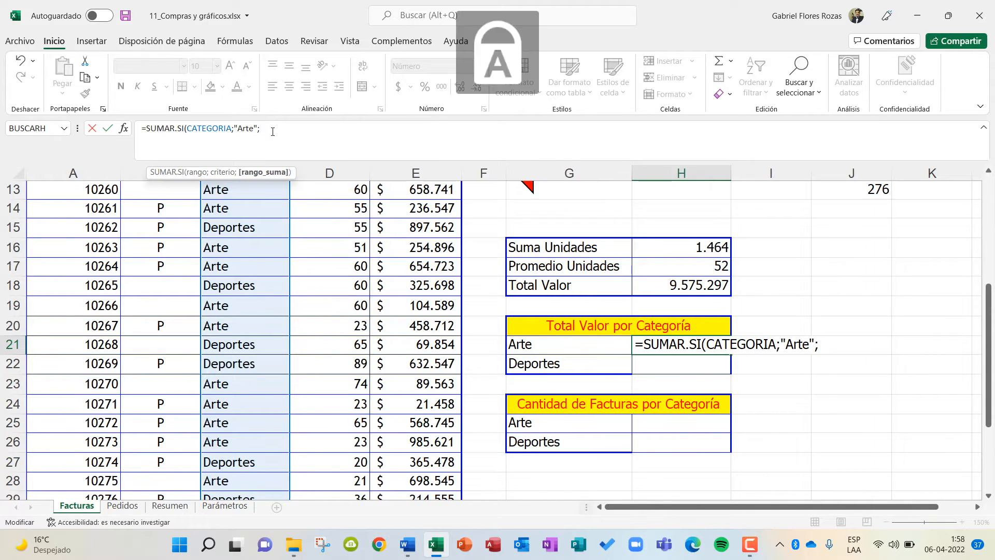
type("VALOR)")
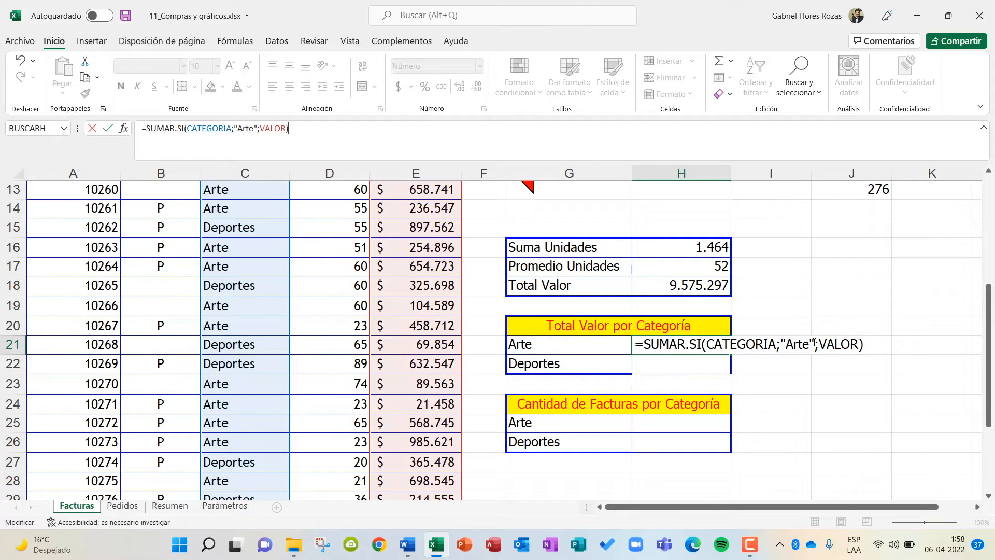
key("Return")
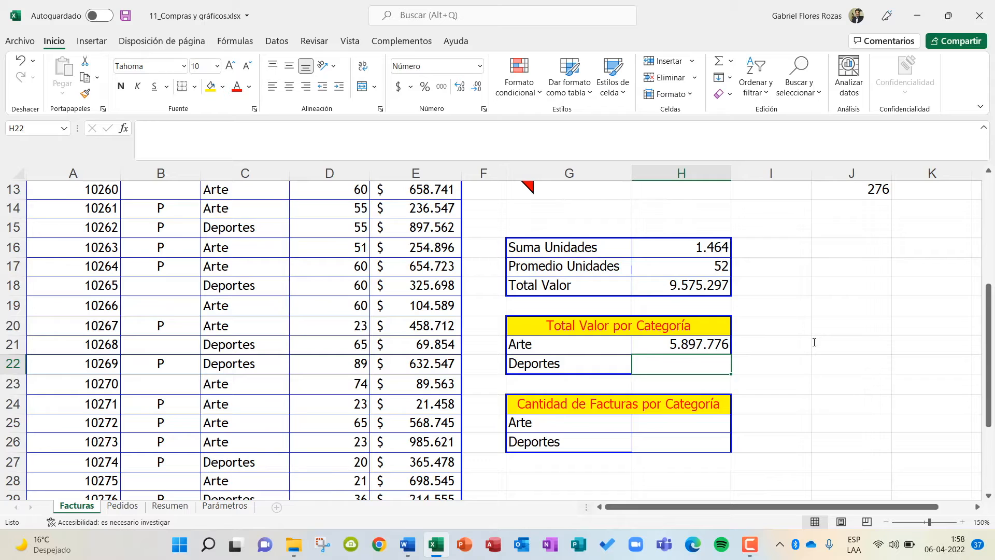
Copy the SUMAR.SI formula from H21 down to cell H22 for Deportes.
left_click(718, 344)
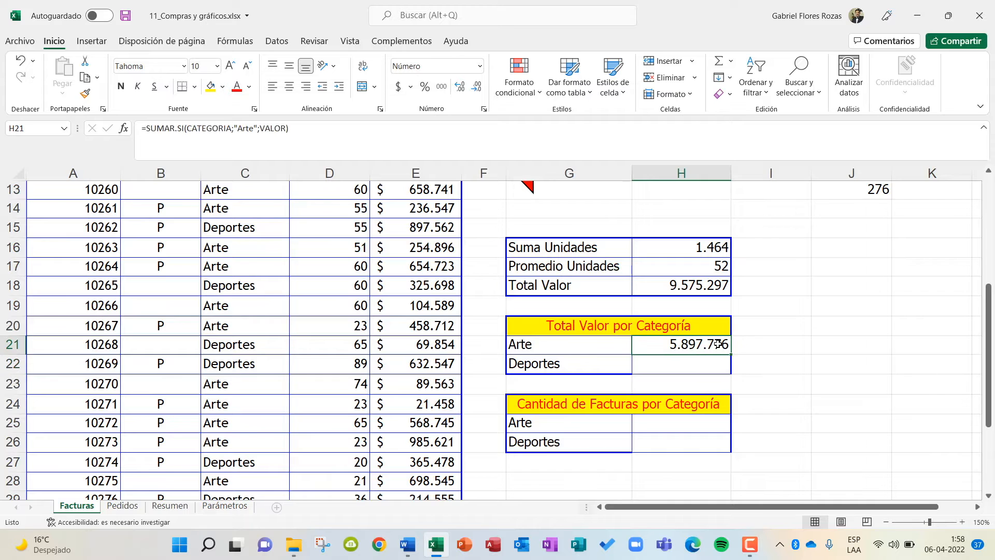
left_click_drag(730, 353, 730, 365)
left_click(761, 369)
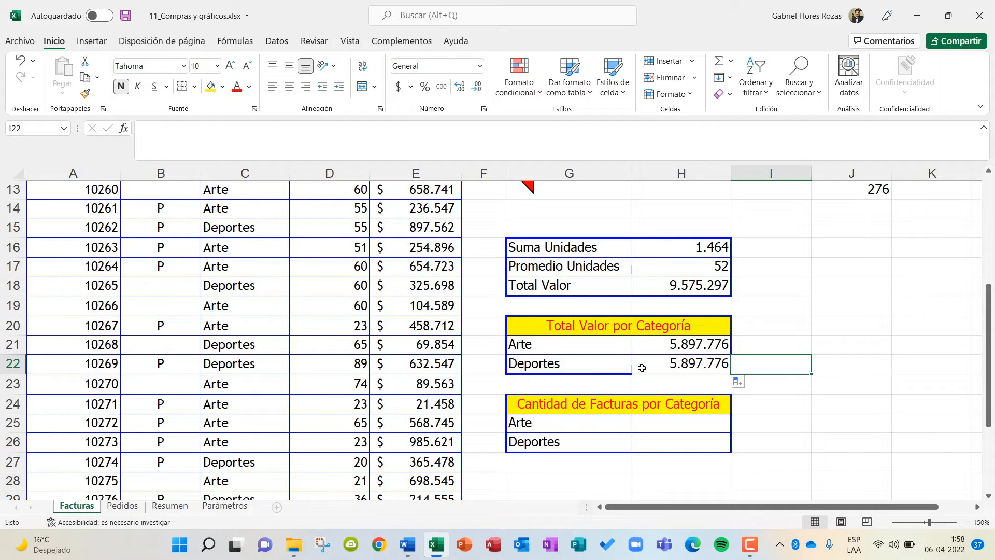
left_click(713, 366)
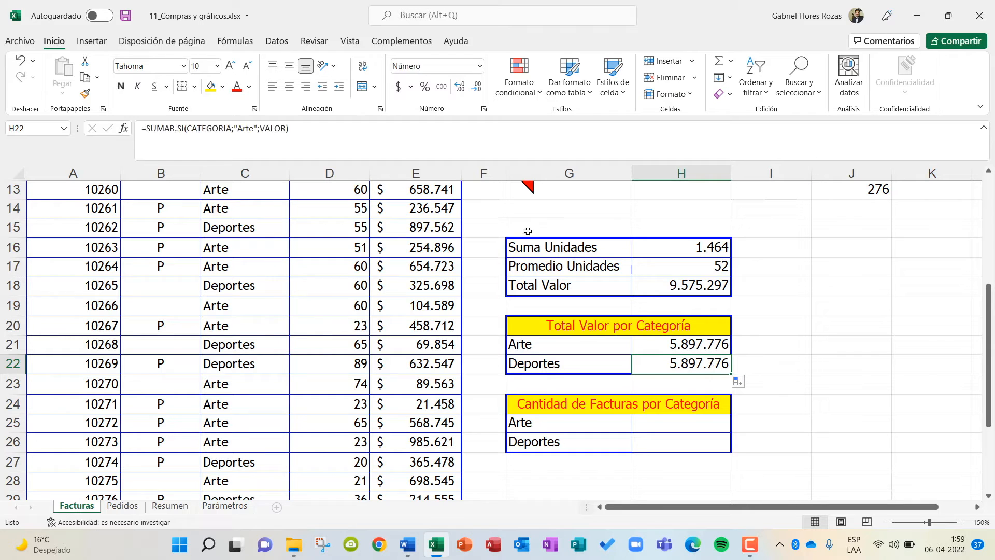
Change the criterion of the SUMAR.SI formula in H22 from "Arte" to "Deportes".
left_click_drag(238, 128, 256, 128)
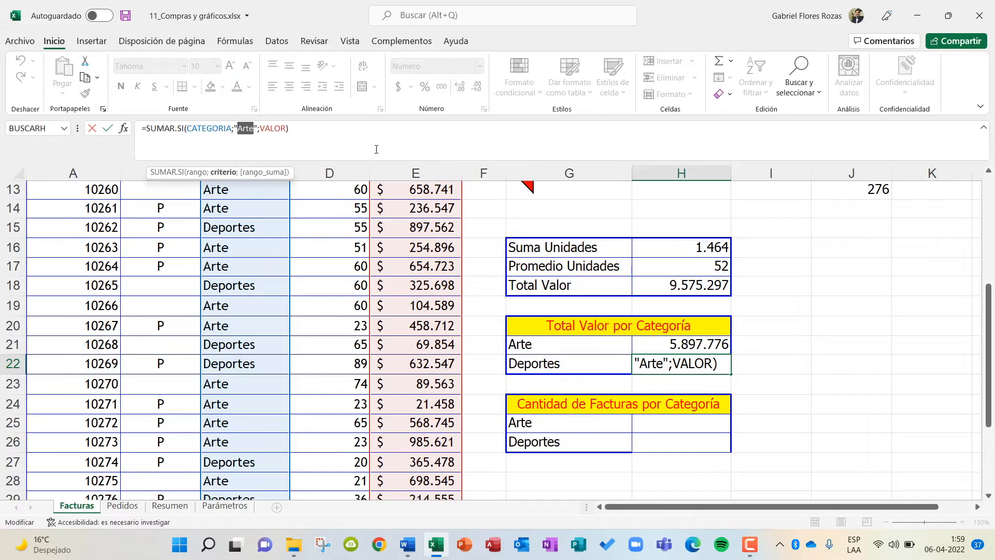
type("d")
key("BackSpace")
key("Caps_Lock")
type("Deporte")
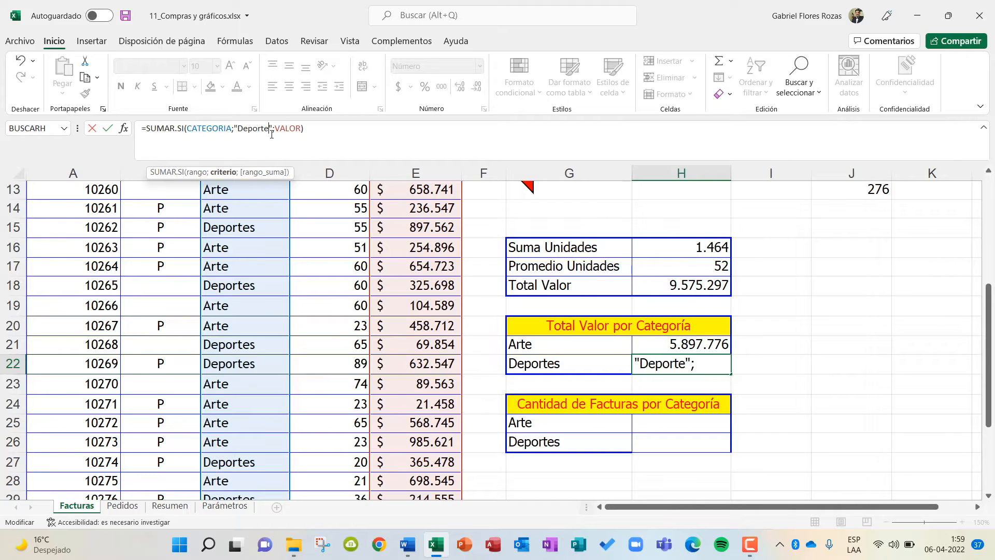
type("s")
key("Return")
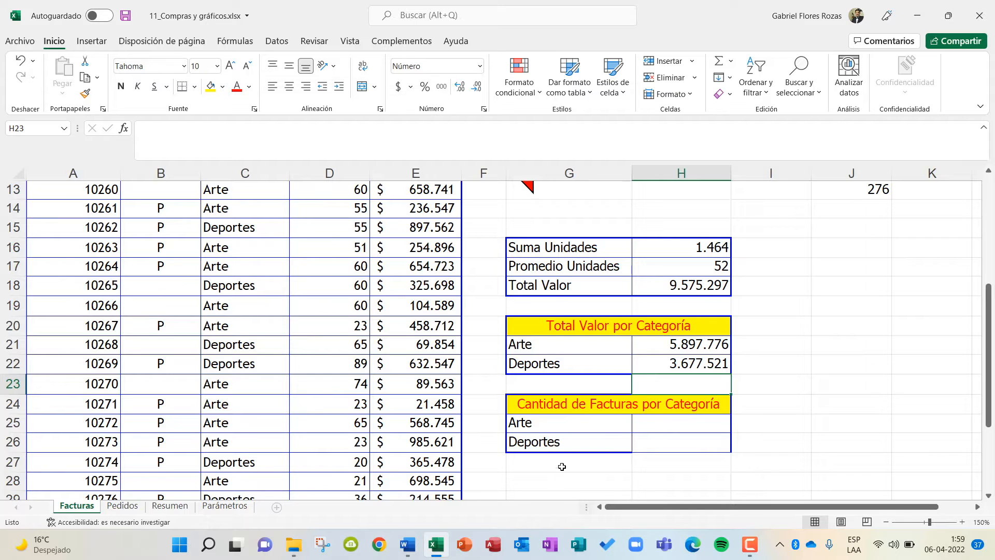
Review the invoice table's columns and start a formula in cell H25 for Arte under Cantidad de Facturas por Categoría.
left_click(686, 425)
scroll(273, 375, "up", 3)
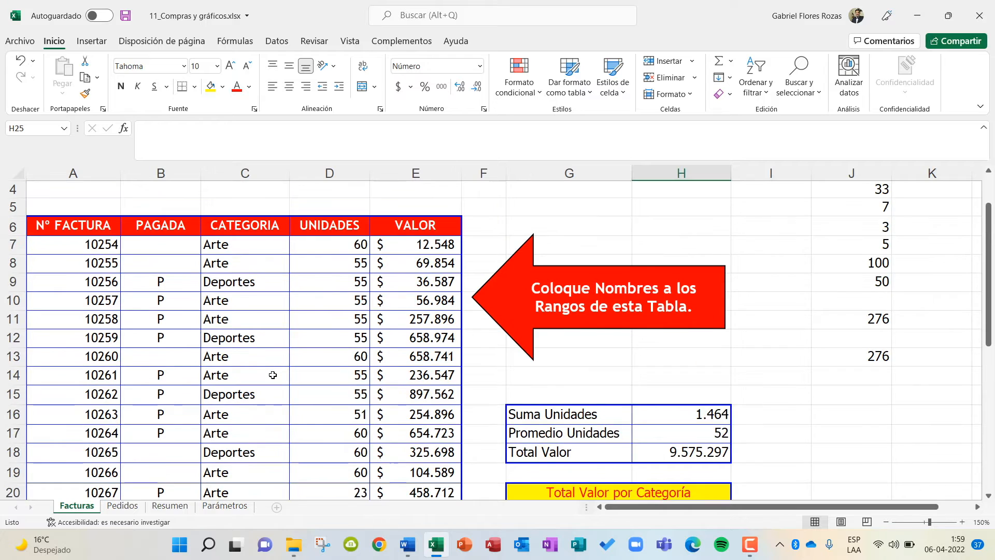
scroll(273, 375, "up", 2)
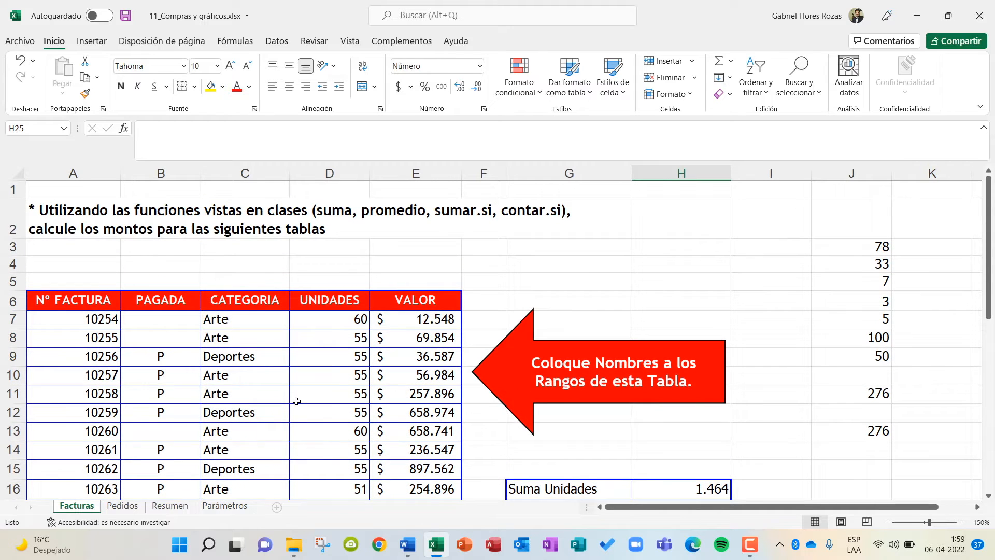
scroll(296, 401, "down", 2)
scroll(296, 401, "up", 1)
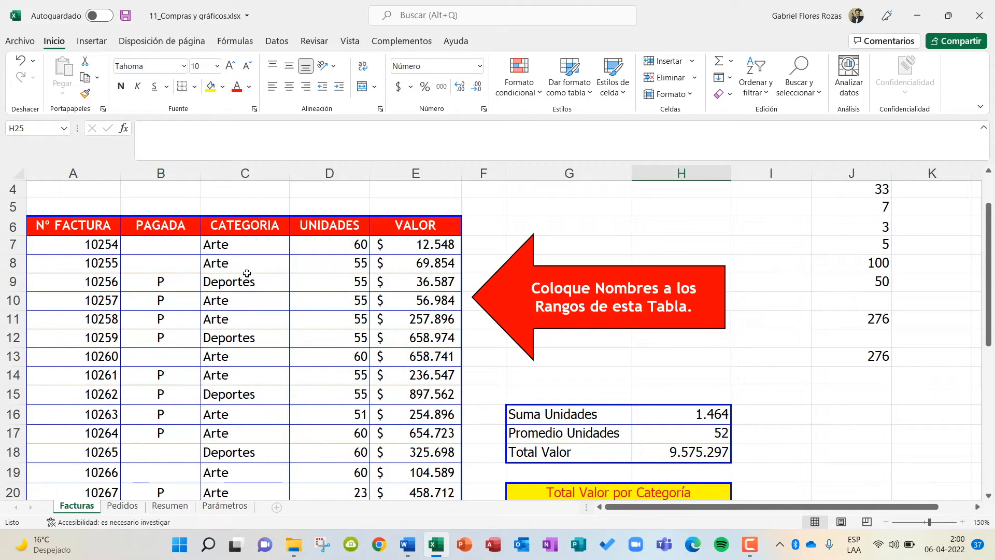
scroll(544, 275, "down", 4)
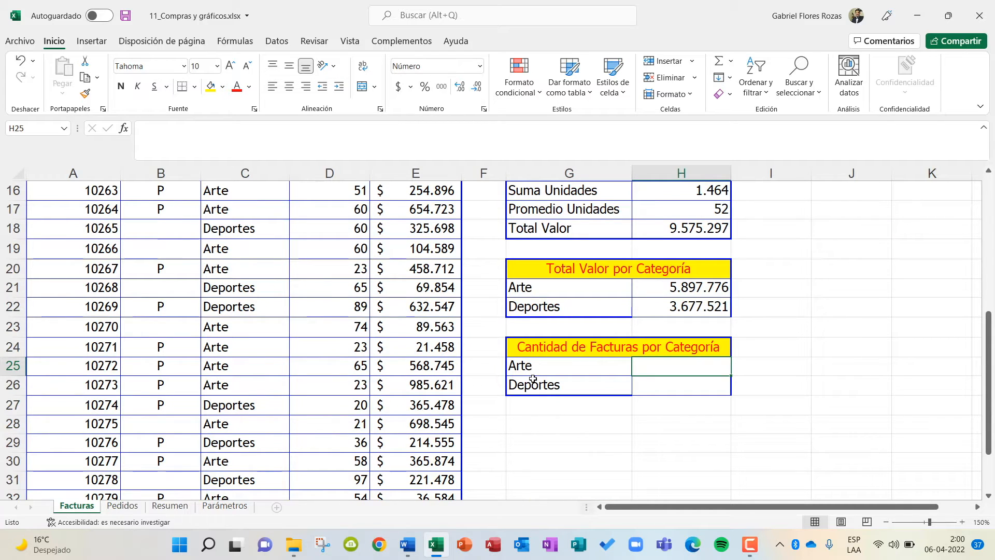
scroll(307, 400, "up", 4)
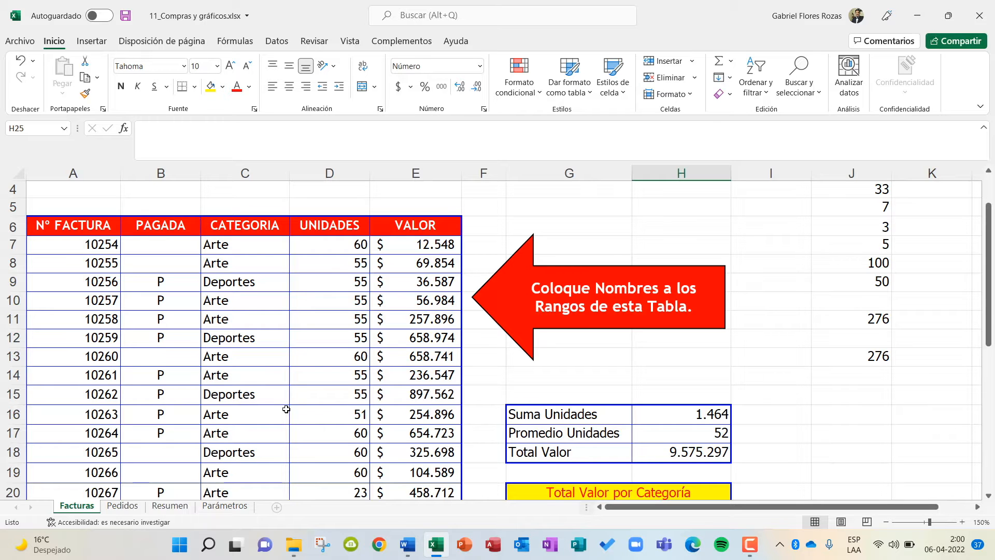
scroll(445, 388, "down", 3)
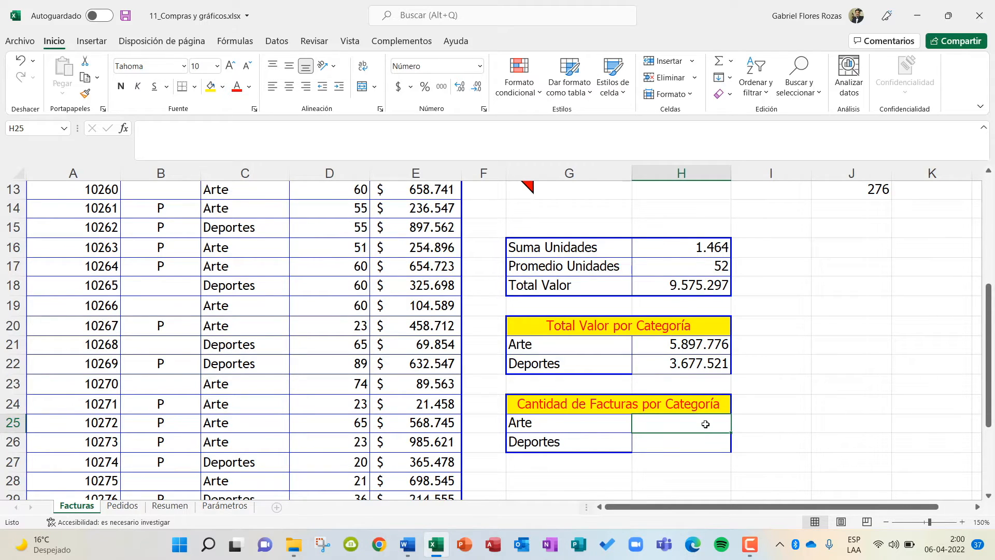
type("=")
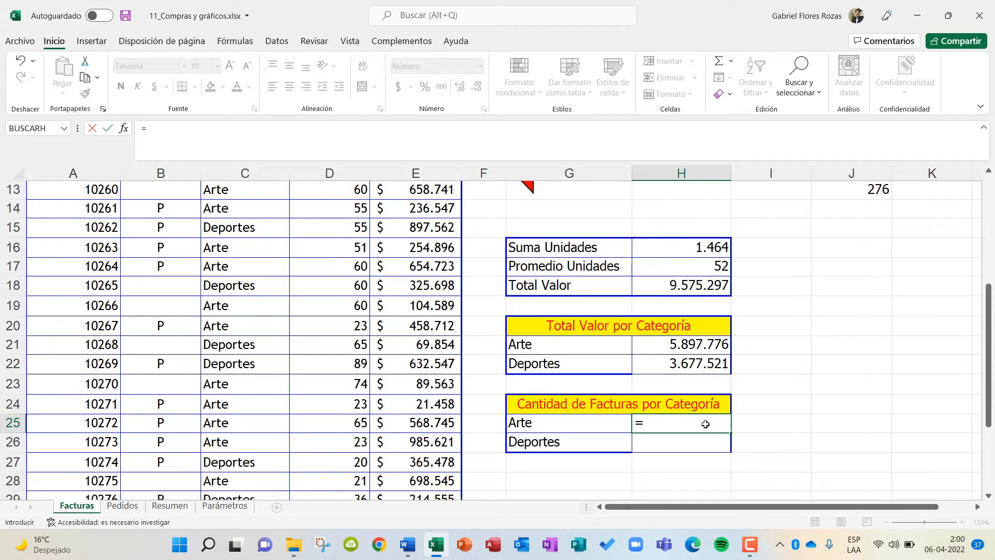
type("contar.si")
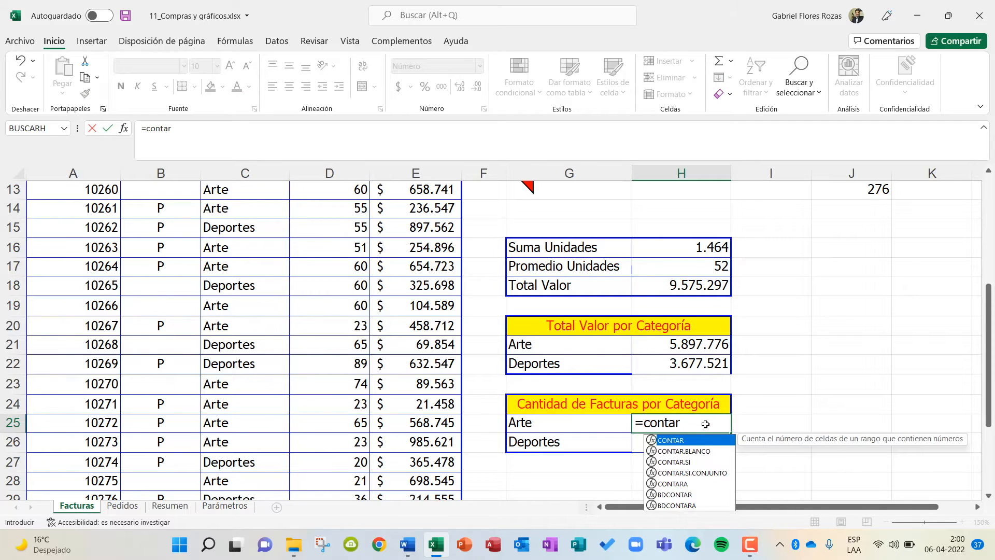
key("BackSpace")
key("BackSpace")
key("BackSpace")
key("BackSpace")
key("BackSpace")
key("BackSpace")
key("BackSpace")
key("BackSpace")
key("BackSpace")
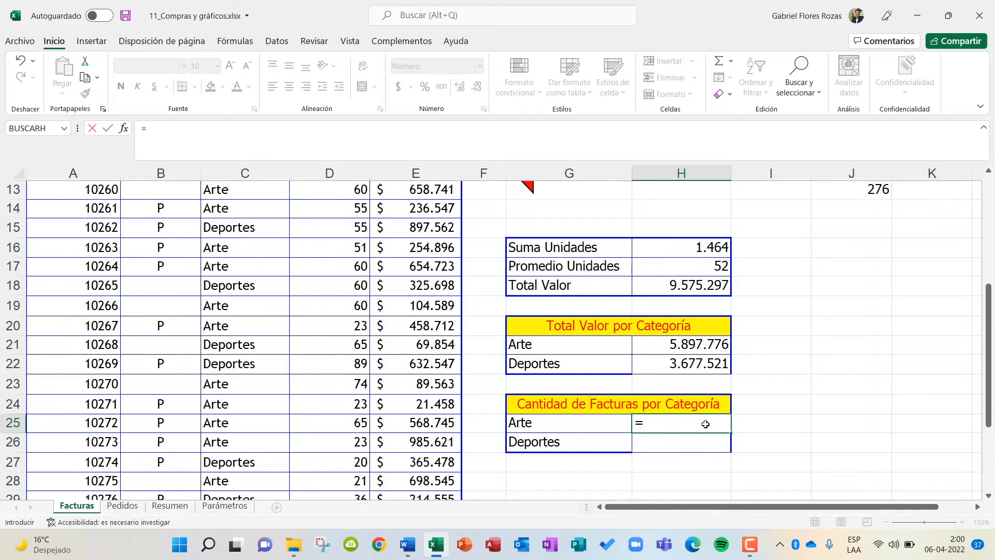
Complete the H25 formula as =CONTAR.SI(CATEGORIA;G25) to count the Arte invoices.
key("Caps_Lock")
type("CONTAR.")
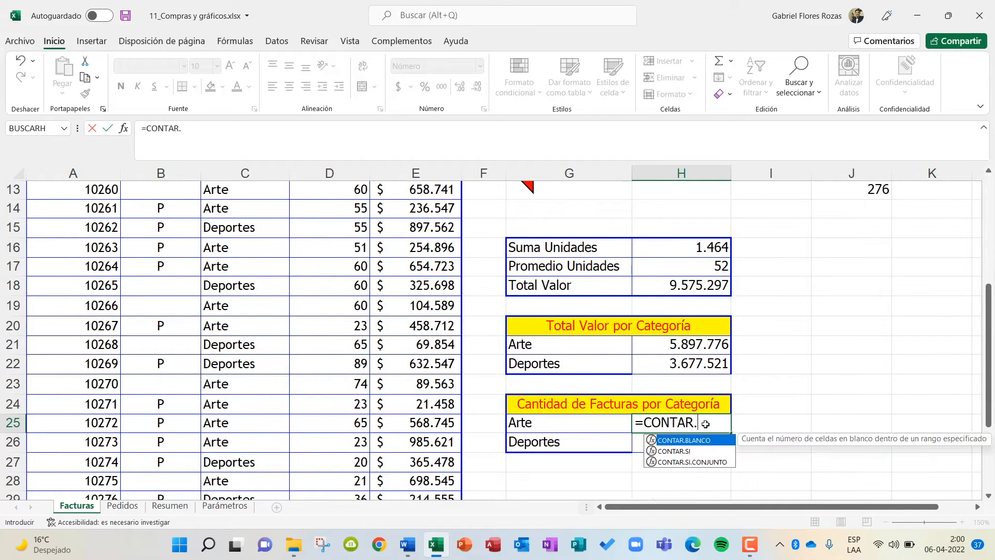
type("SI(")
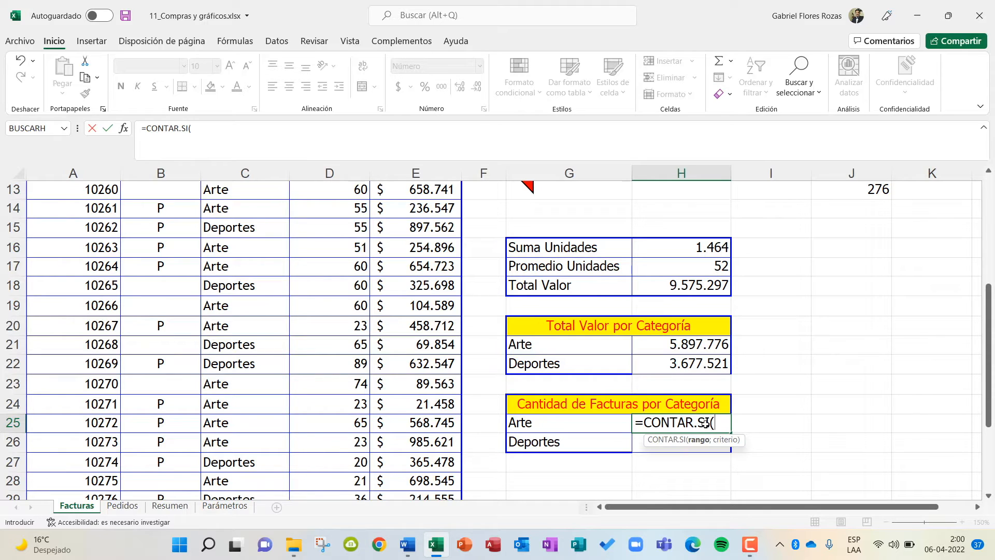
type("CAT")
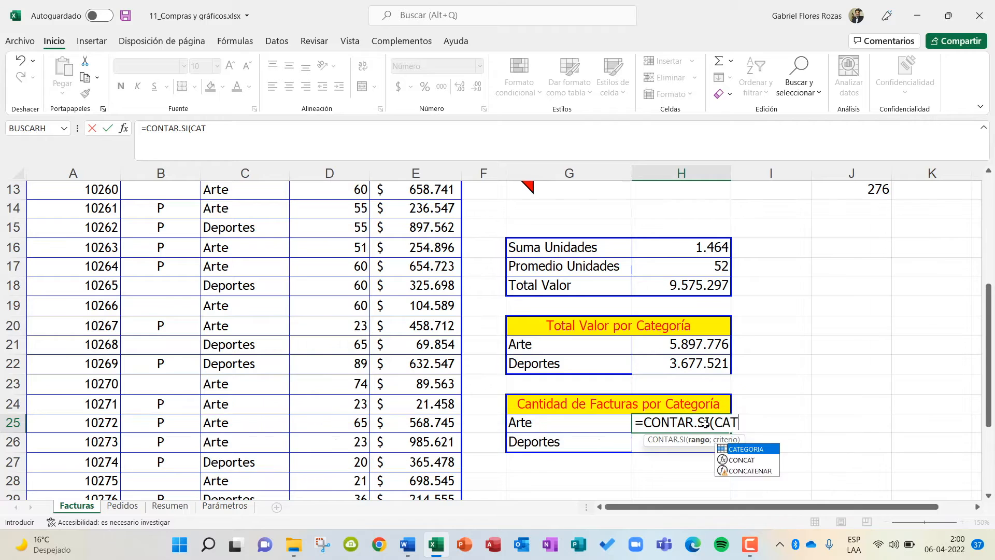
type("EGORIA")
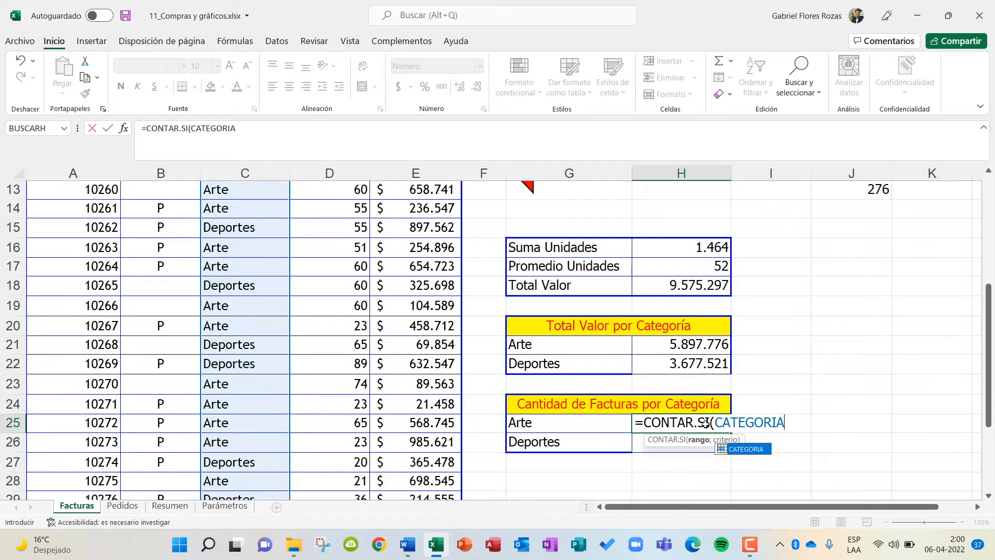
type(";")
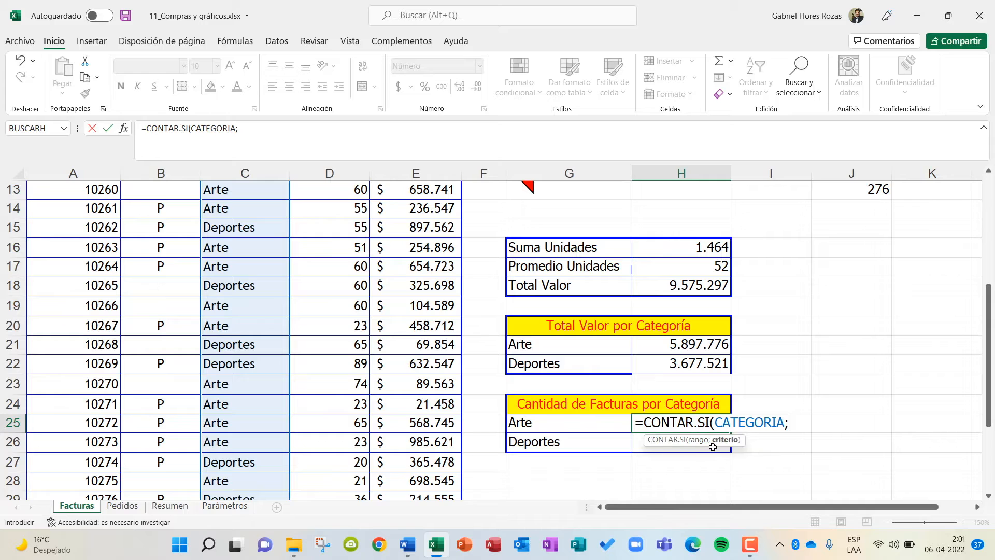
left_click(548, 424)
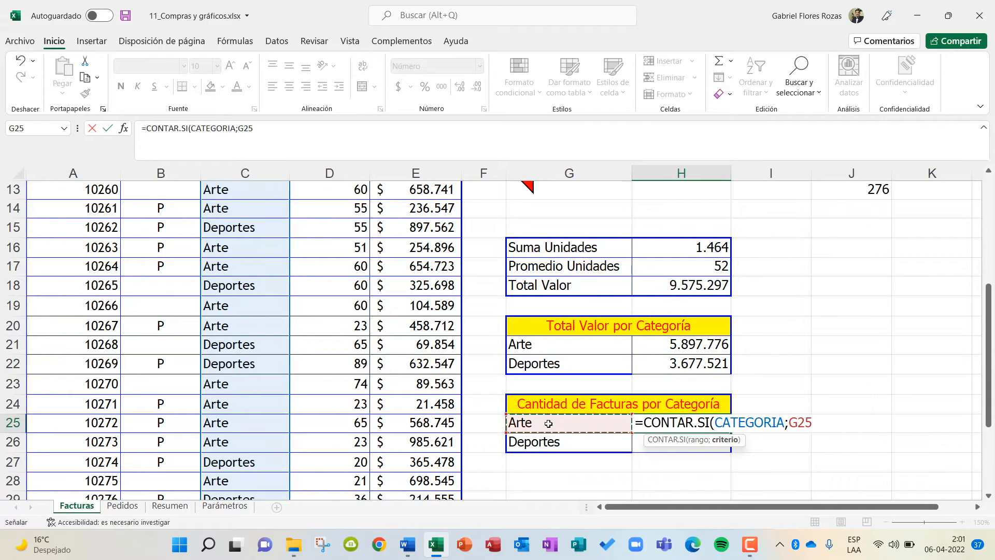
type(")")
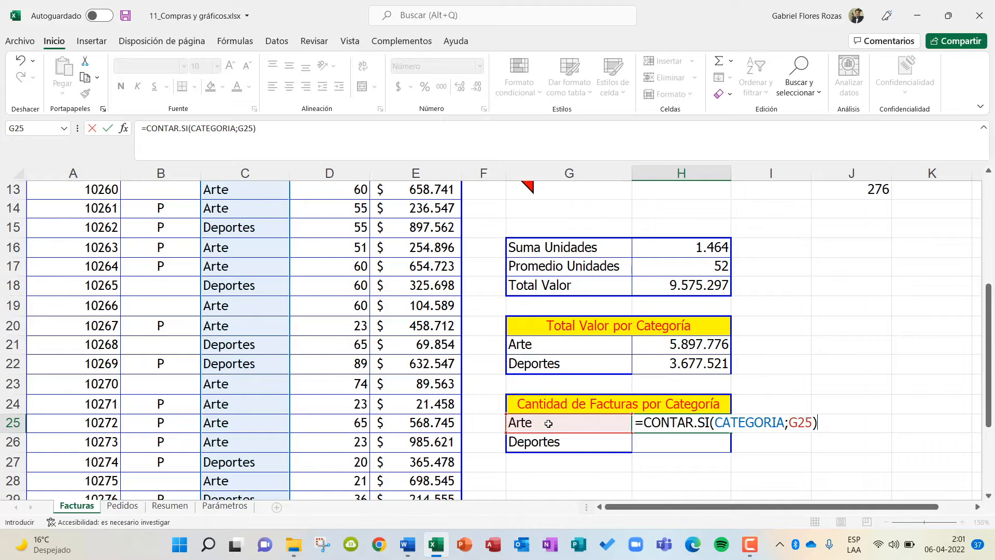
key("Return")
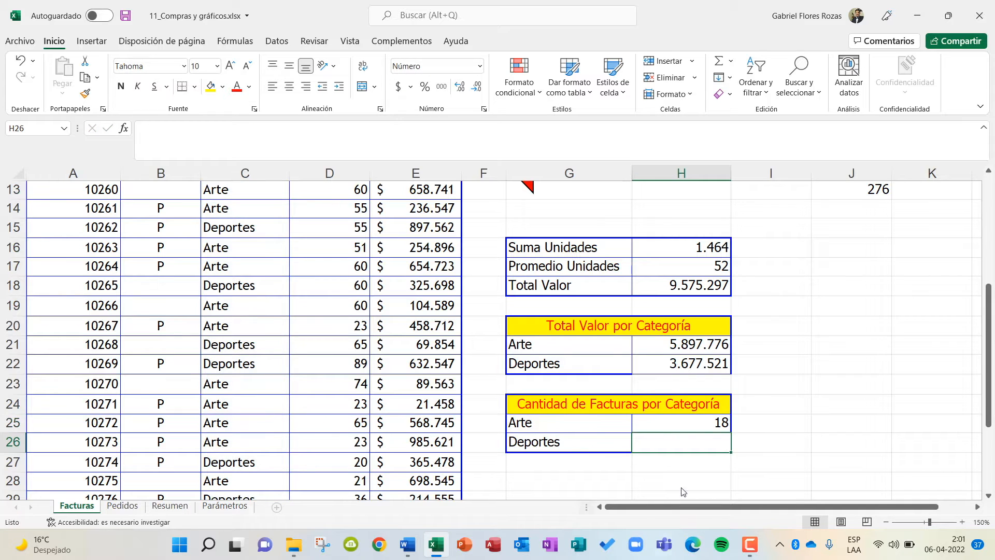
Copy the CONTAR.SI formula from H25 down to cell H26 for Deportes.
left_click(703, 426)
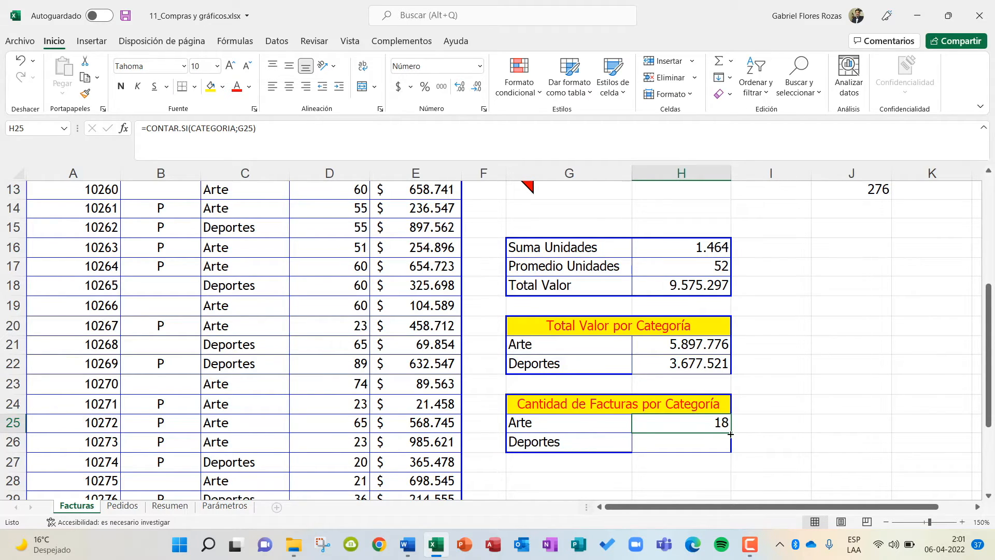
left_click_drag(730, 434, 731, 453)
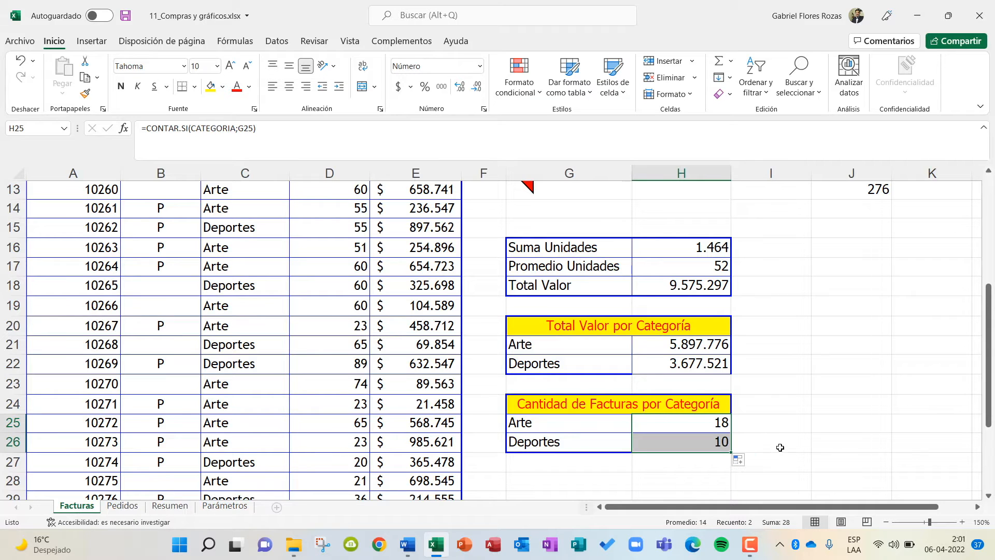
left_click(829, 447)
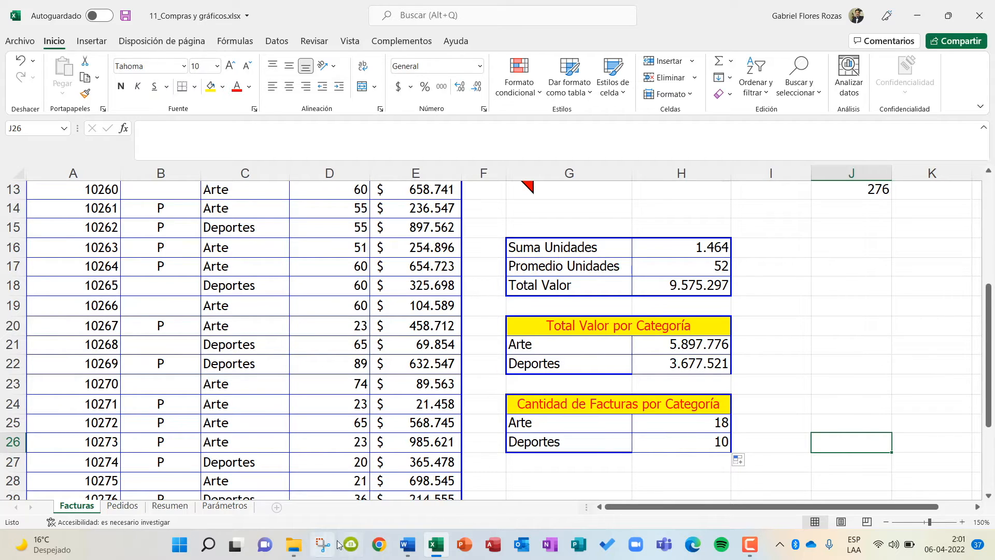
Switch to the Word instructions document and read the CONTROL DE PEDIDOS section on calculating the due date.
left_click(408, 544)
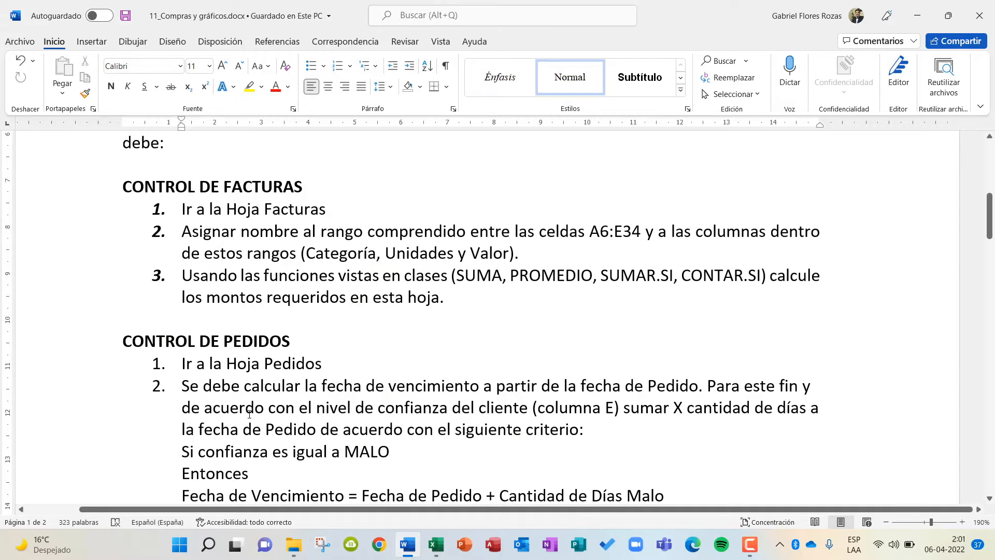
scroll(271, 442, "down", 2)
scroll(271, 442, "up", 1)
scroll(271, 441, "down", 2)
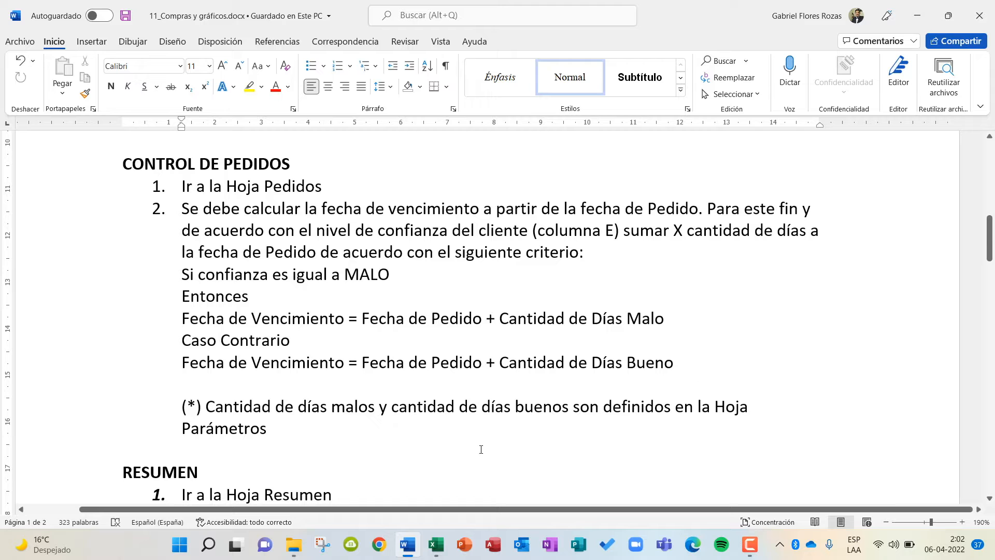
Return to the Excel workbook and select cell J9 under Fecha Vence on the Pedidos sheet.
left_click(442, 548)
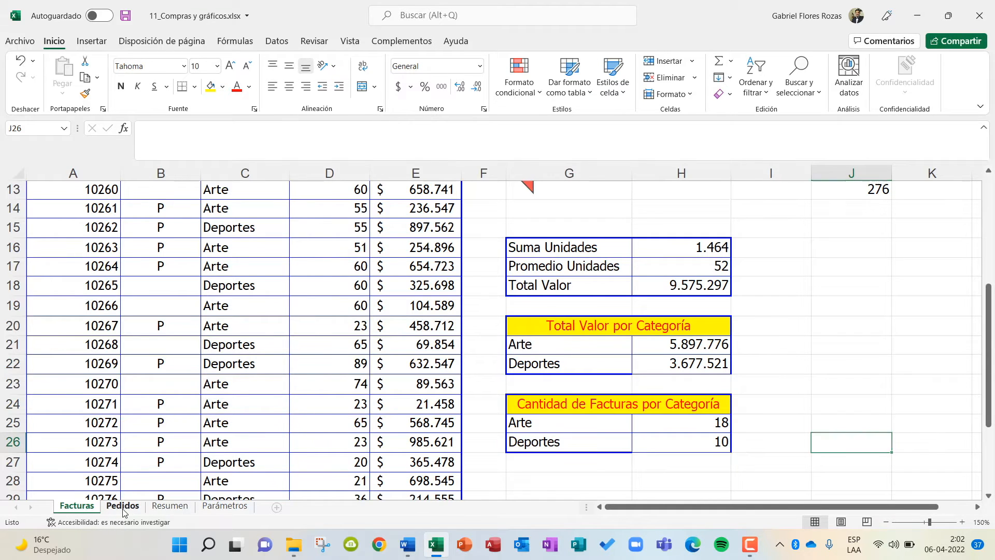
left_click(123, 505)
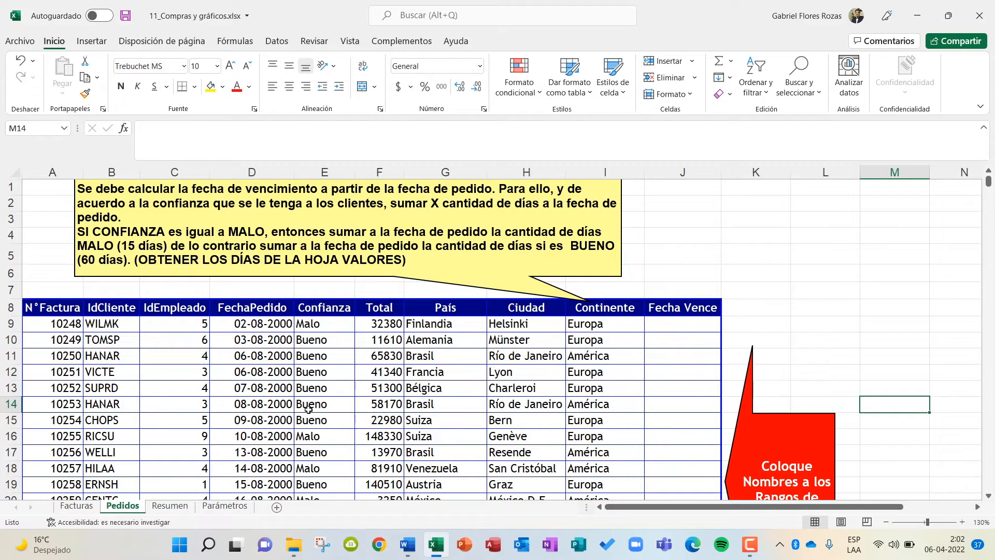
left_click(686, 328)
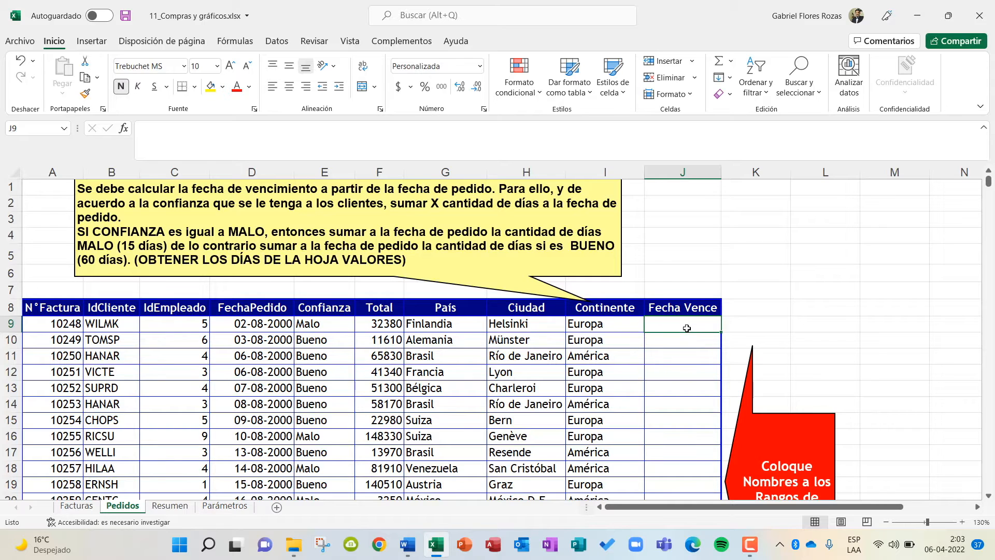
type("=SI")
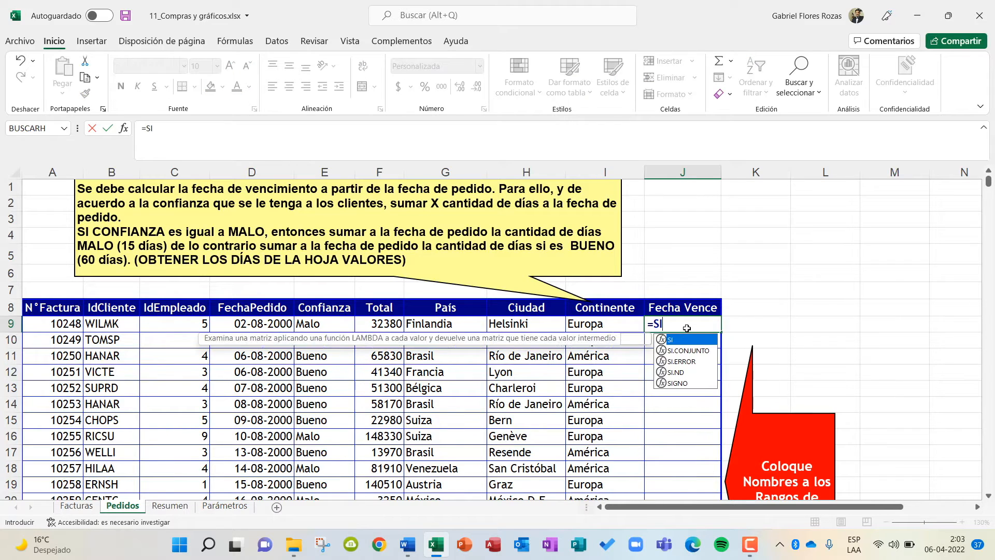
type("(")
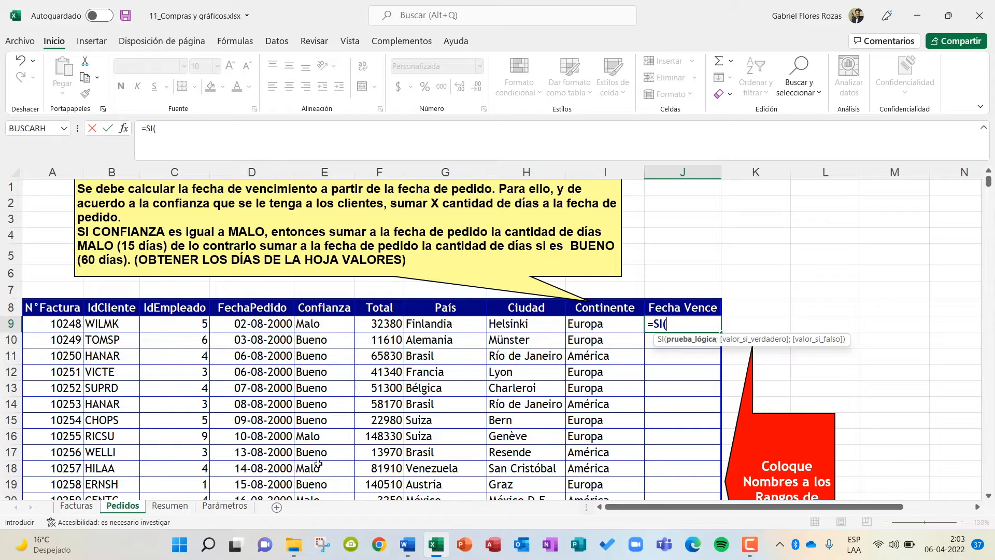
key("BackSpace")
key("BackSpace")
key("BackSpace")
key("BackSpace")
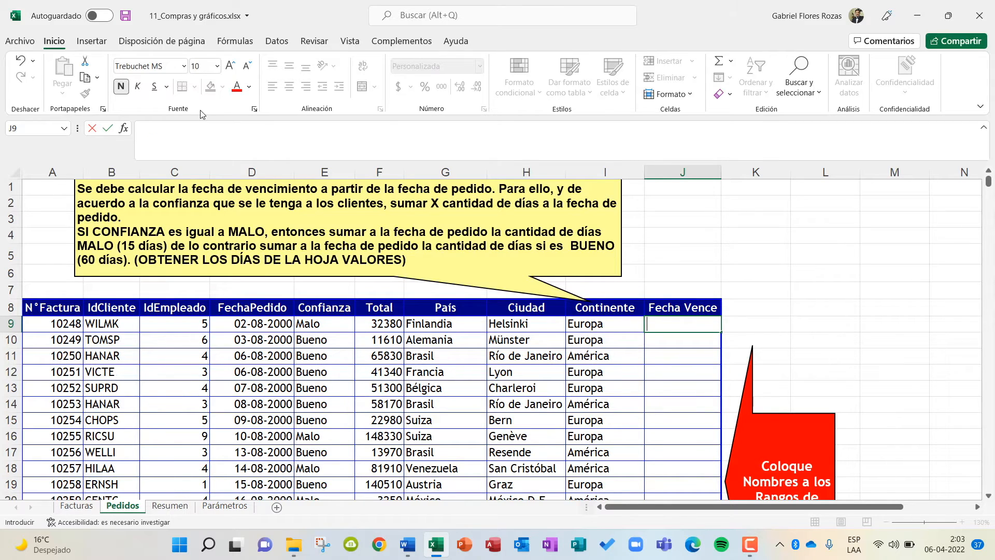
Display the list of the workbook's defined names to check the names available for the Pedidos columns.
left_click(63, 129)
left_click(63, 130)
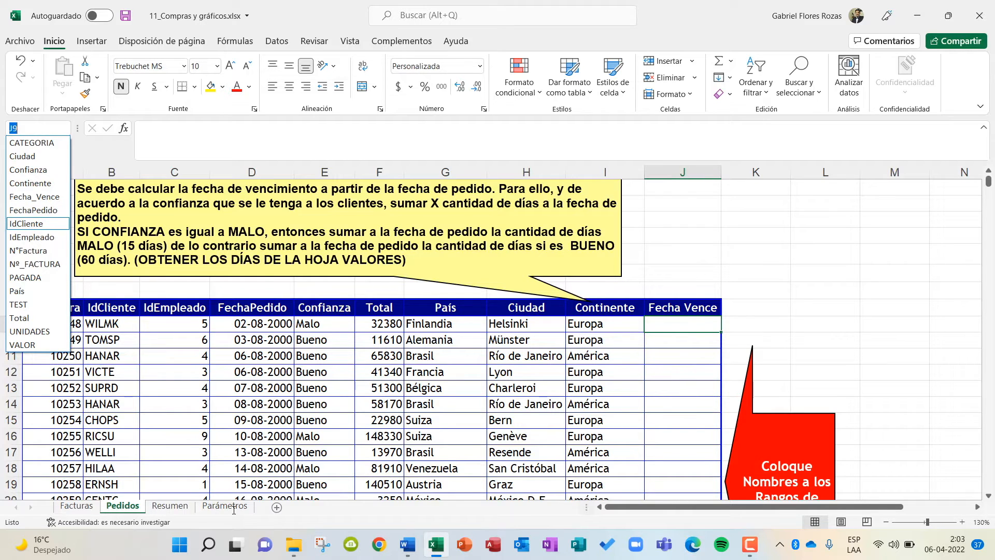
Enlarge the Pedidos sheet to 160% to read the due-date note, and check the payment days per confidence level on the Parámetros sheet.
left_click(233, 509)
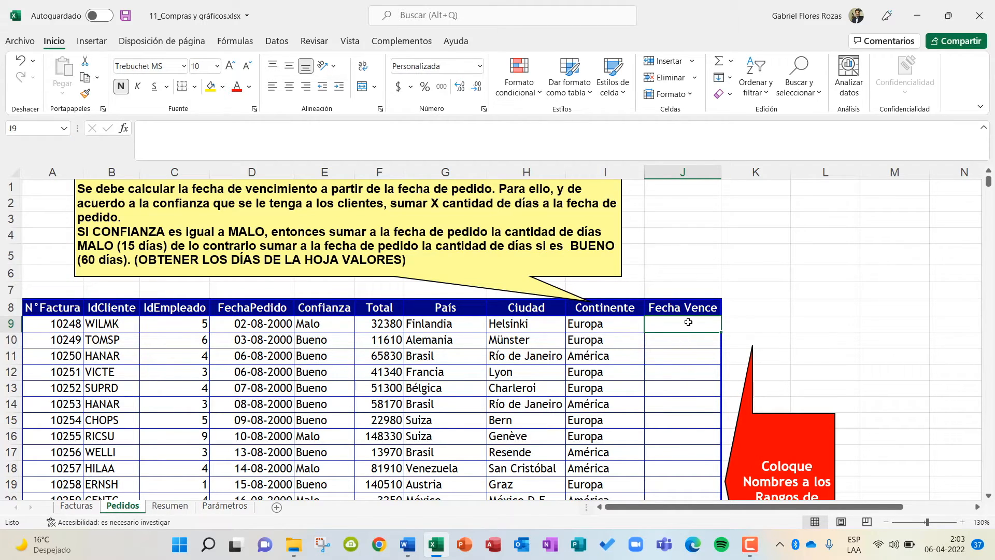
left_click(962, 521)
left_click(962, 521)
left_click(962, 521)
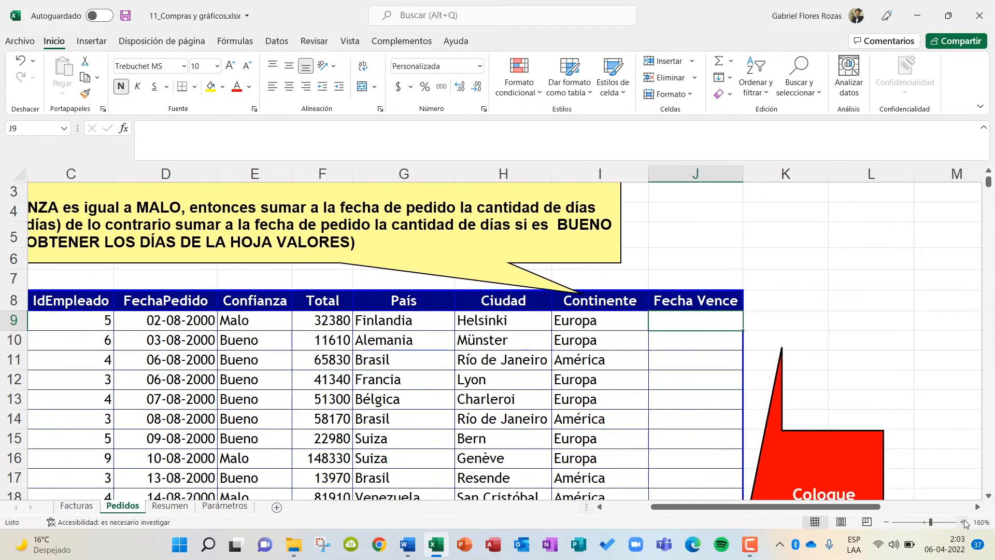
left_click(962, 522)
left_click_drag(808, 507, 757, 507)
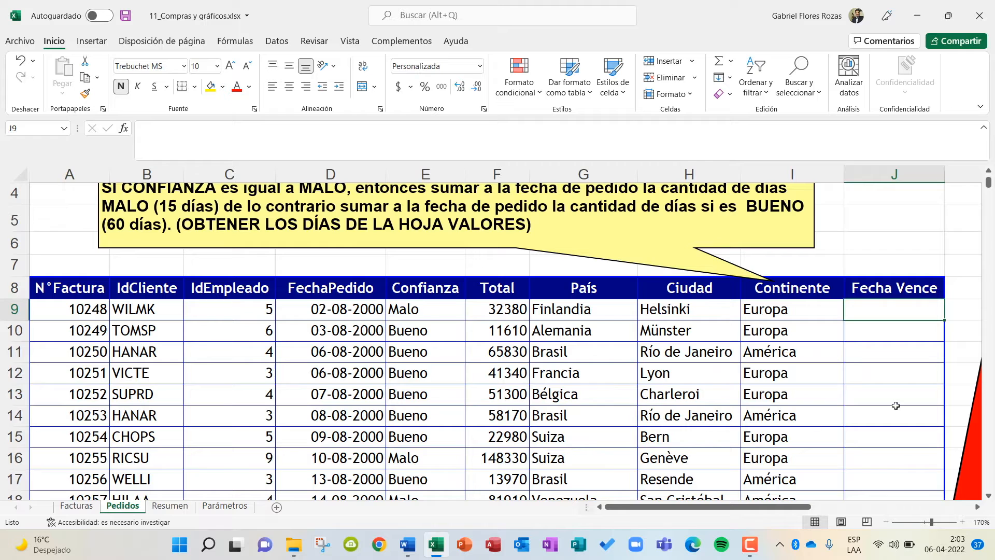
left_click(886, 522)
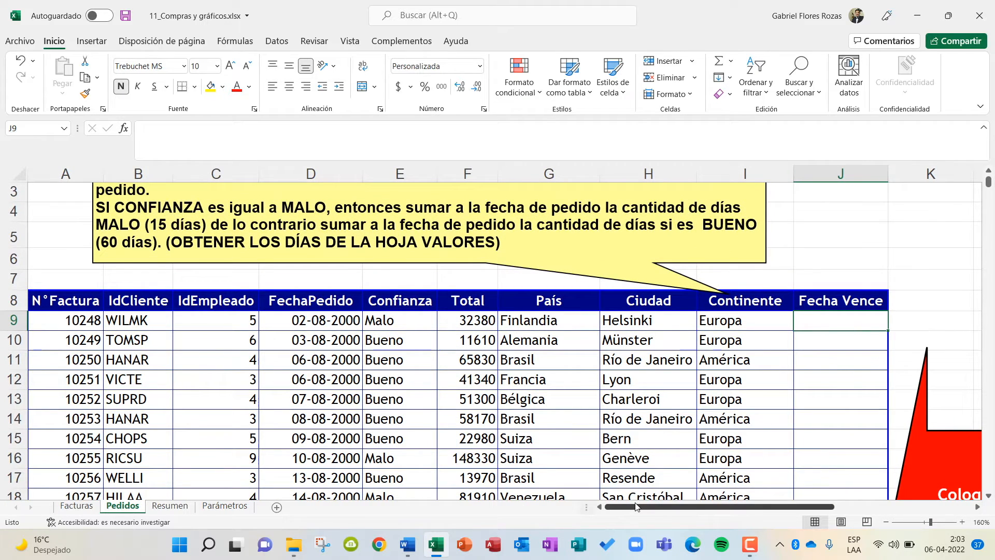
scroll(829, 401, "up", 1)
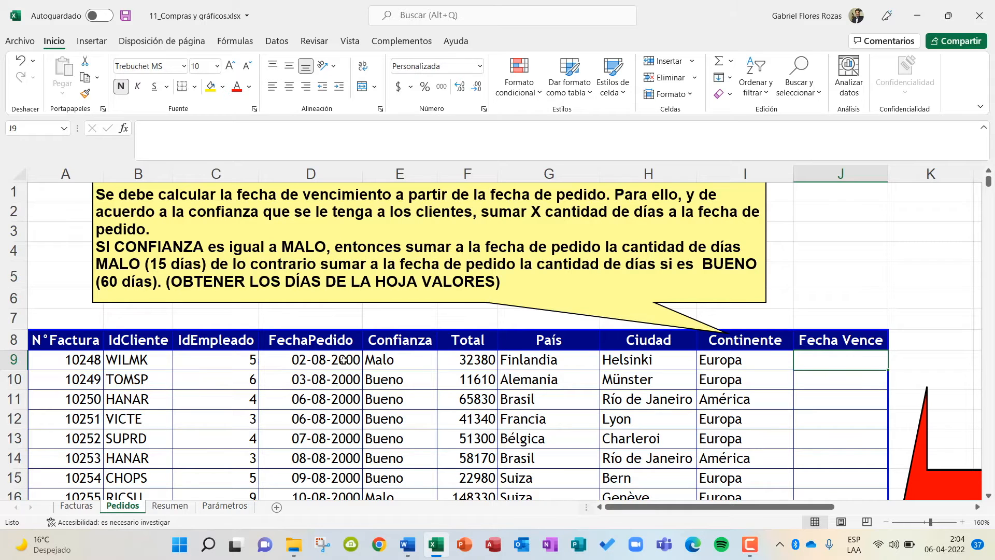
left_click(225, 506)
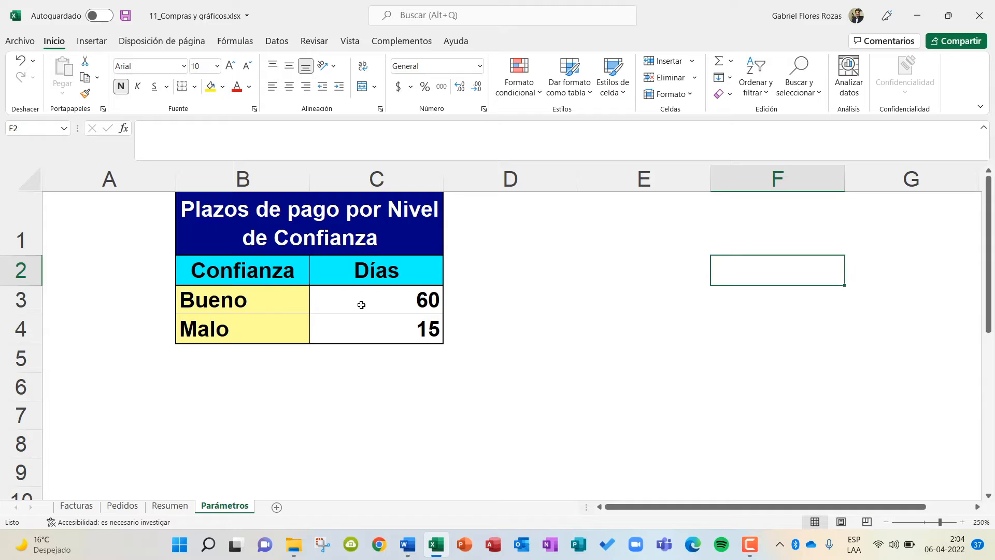
left_click(123, 506)
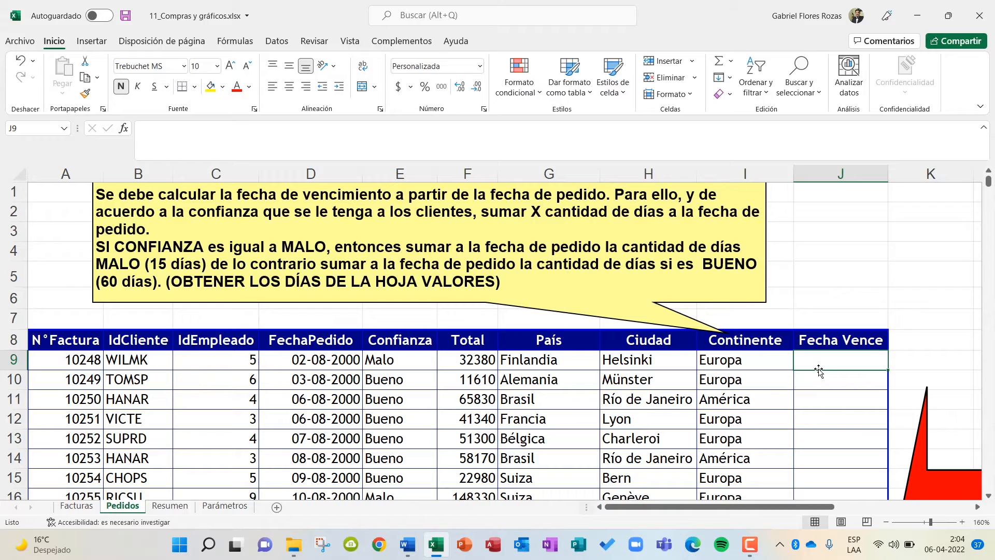
Start a SI formula in cell J9 of the Pedidos sheet with the logical test Confianza="Malo".
type("=SI")
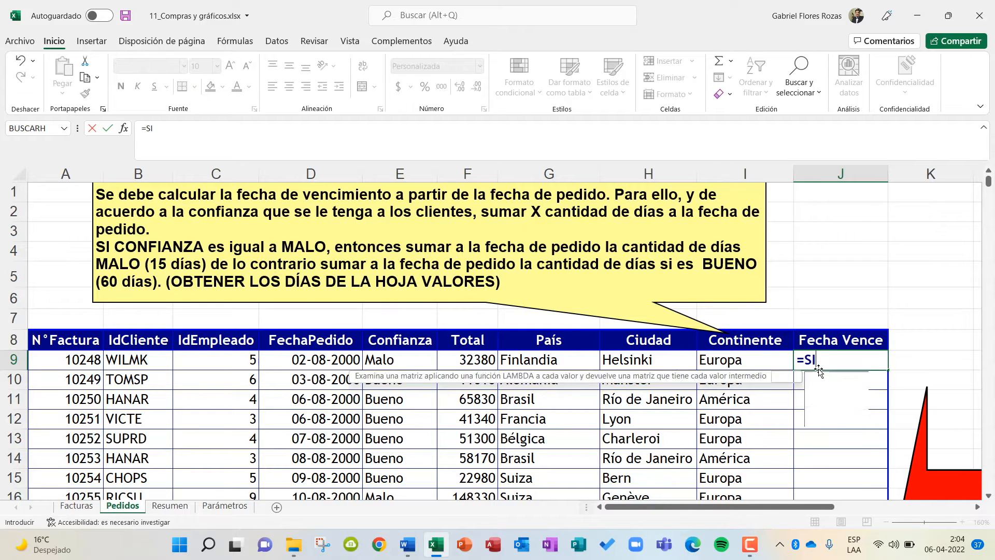
type("(")
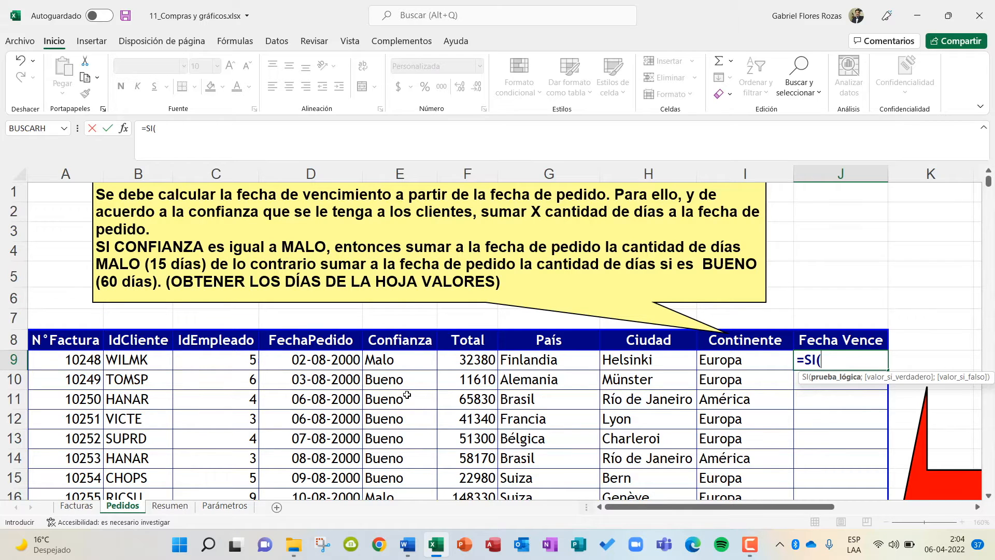
key("Caps_Lock")
type("C")
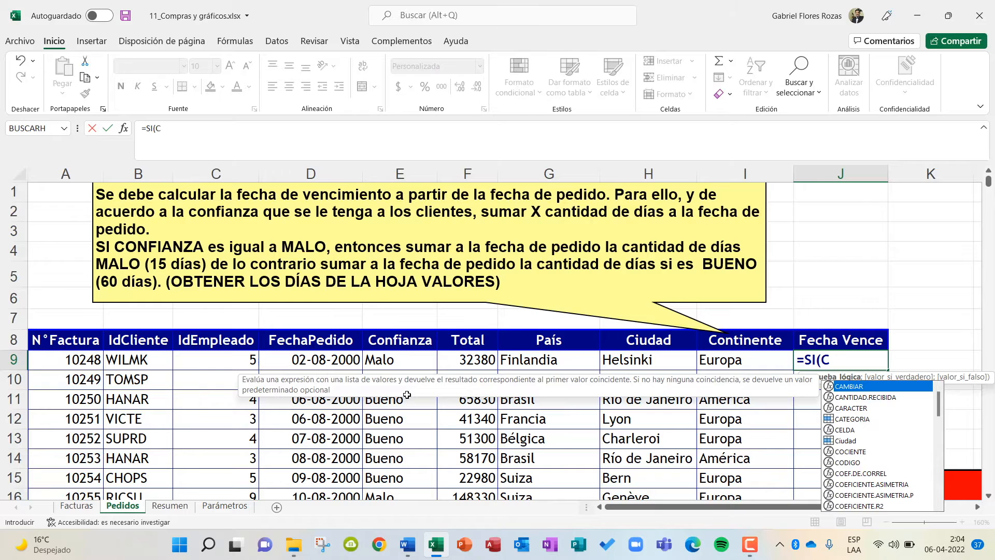
type("onfianza")
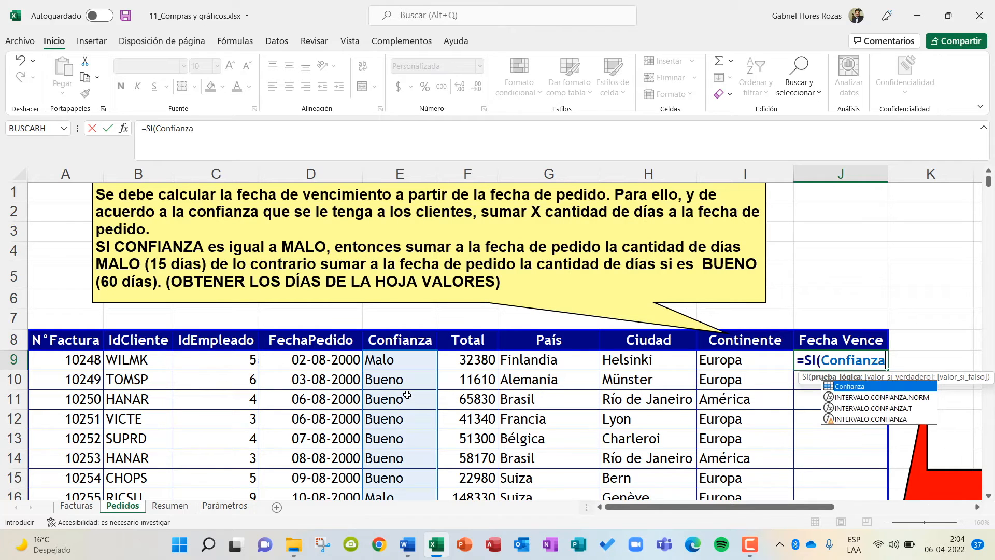
type("=")
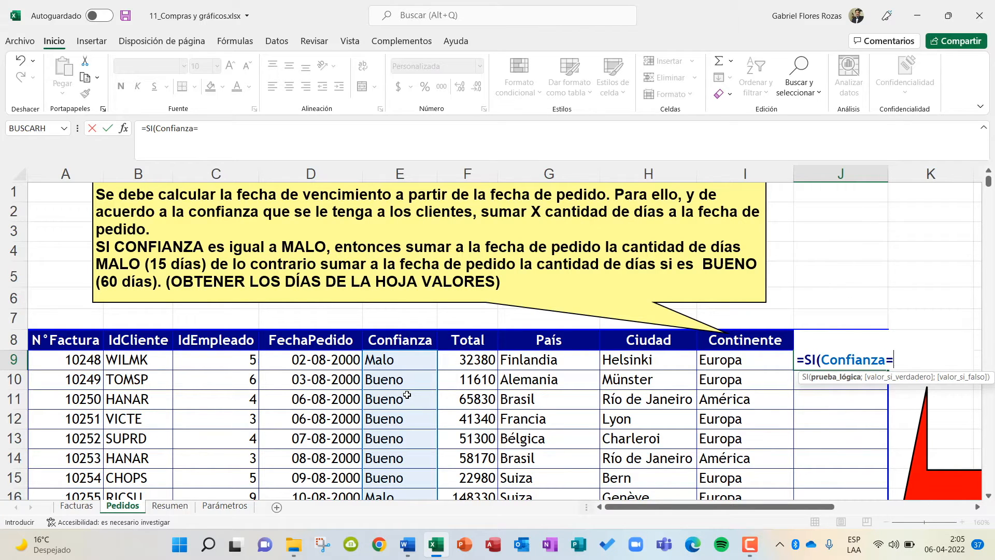
type(" Malo\";")
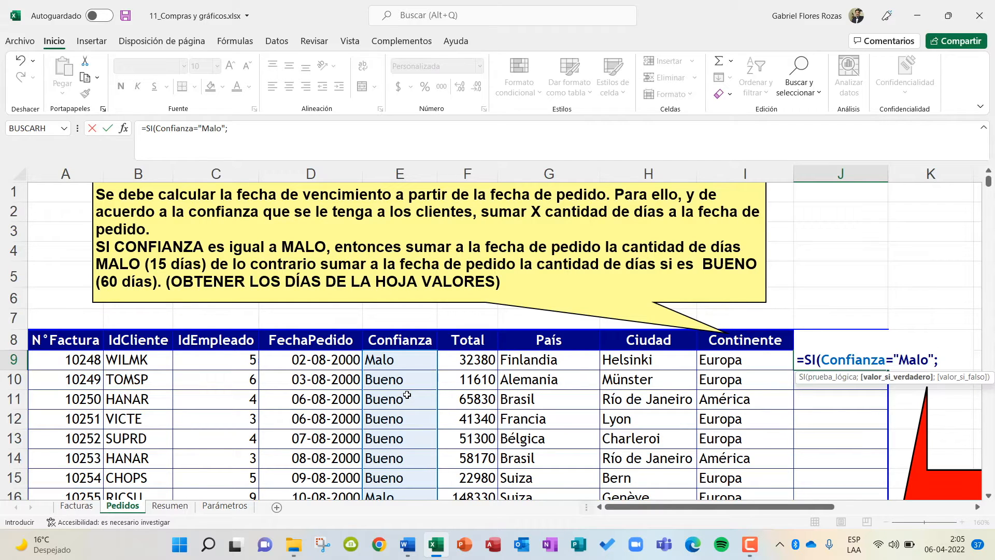
Set the formula's value-if-true argument to FechaPedido+Parámetros!$C$4, using an absolute reference to the Malo days.
type("Fecha")
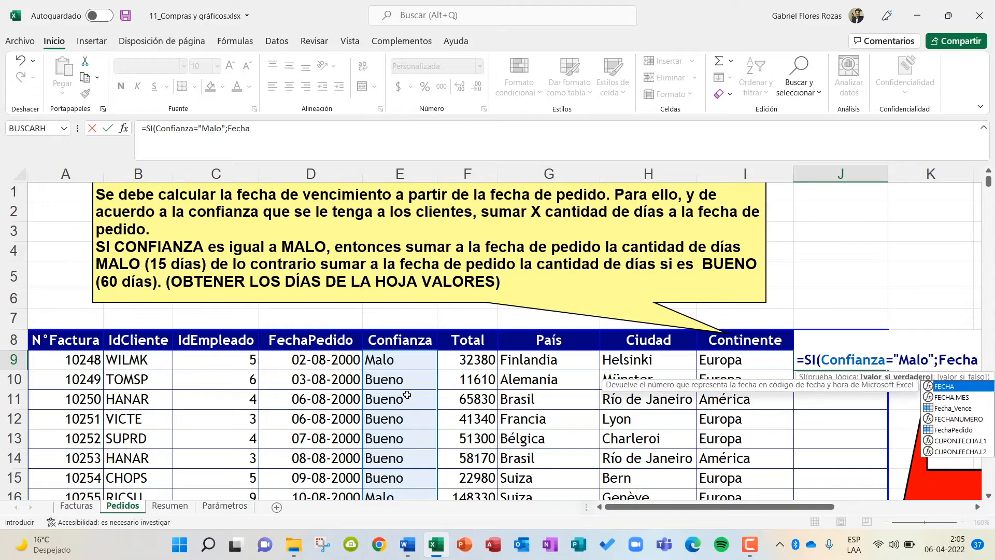
type("Pedido")
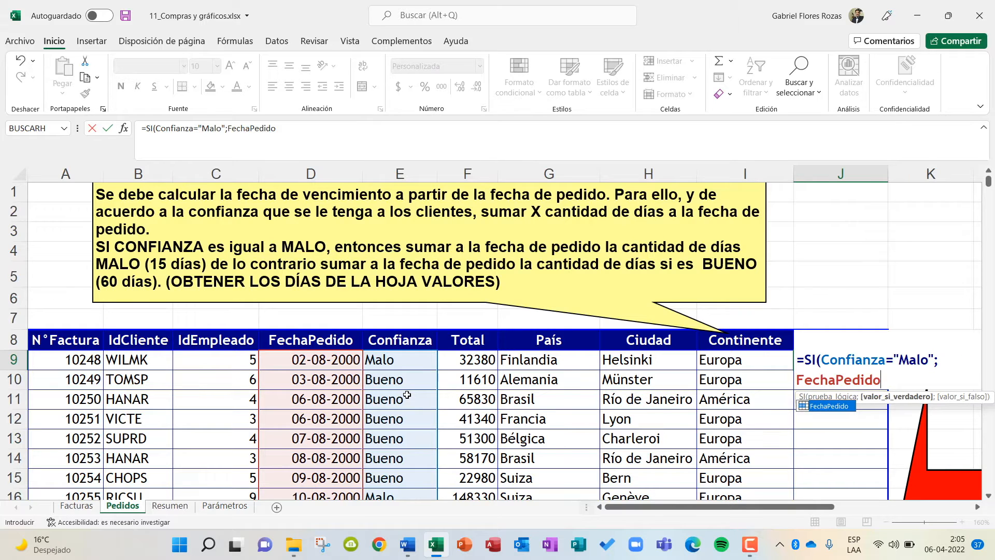
type("+")
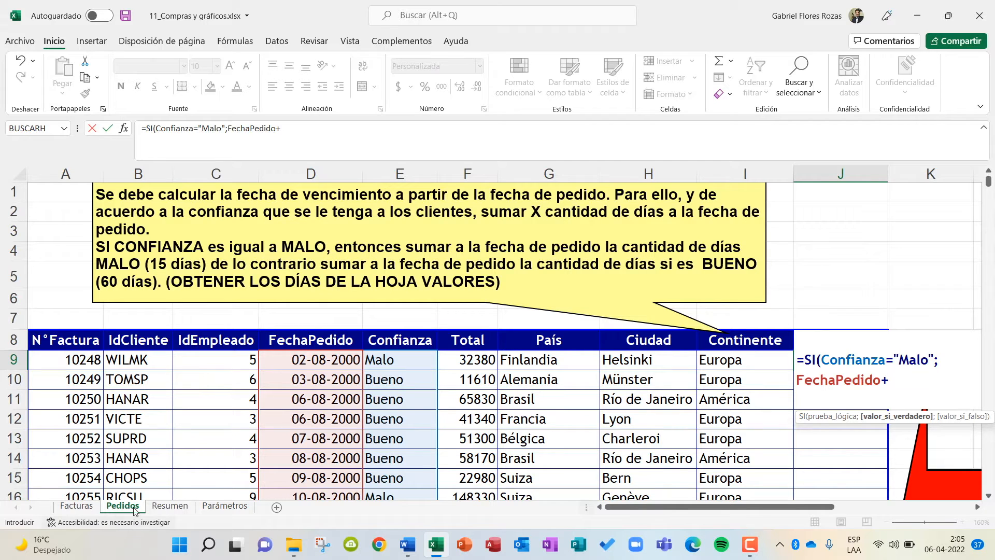
left_click(225, 507)
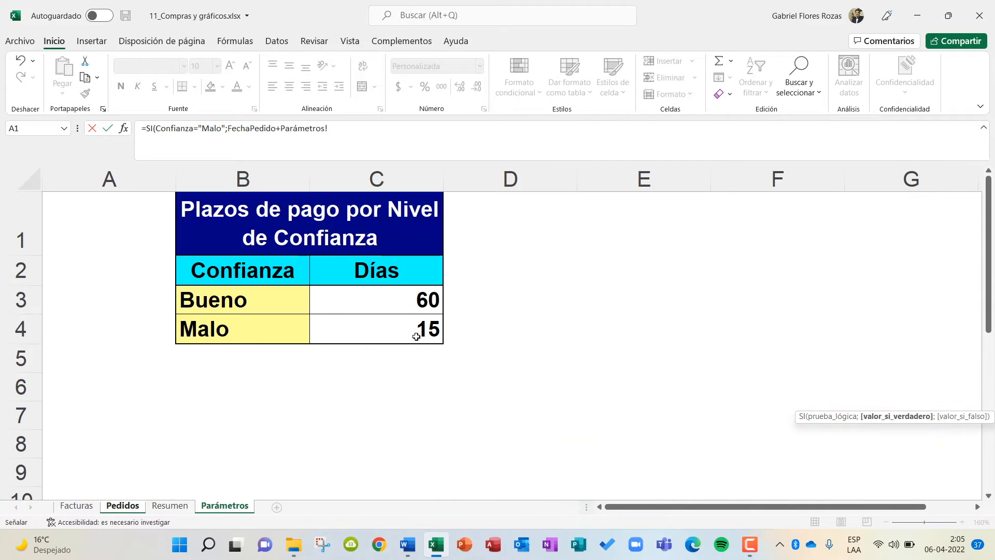
left_click(372, 327)
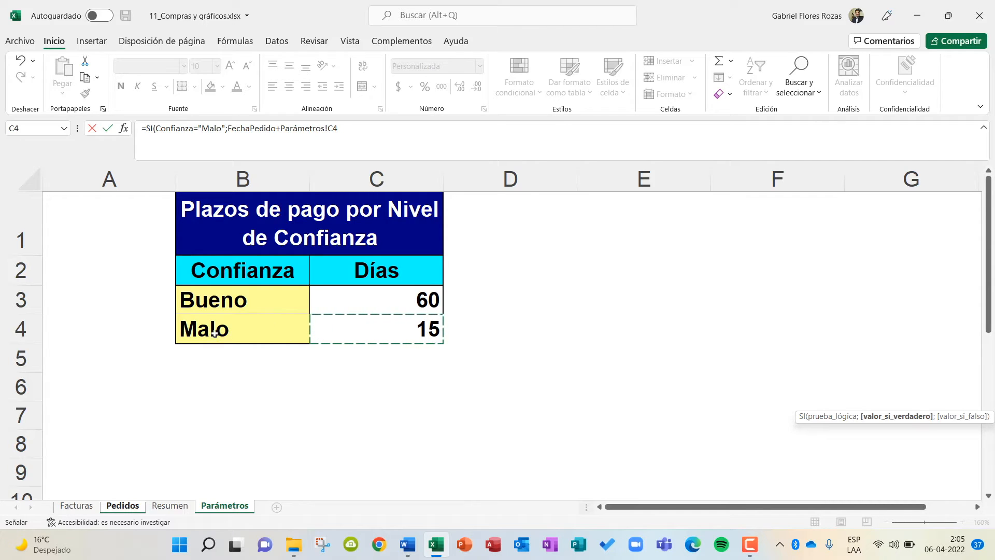
left_click(327, 128)
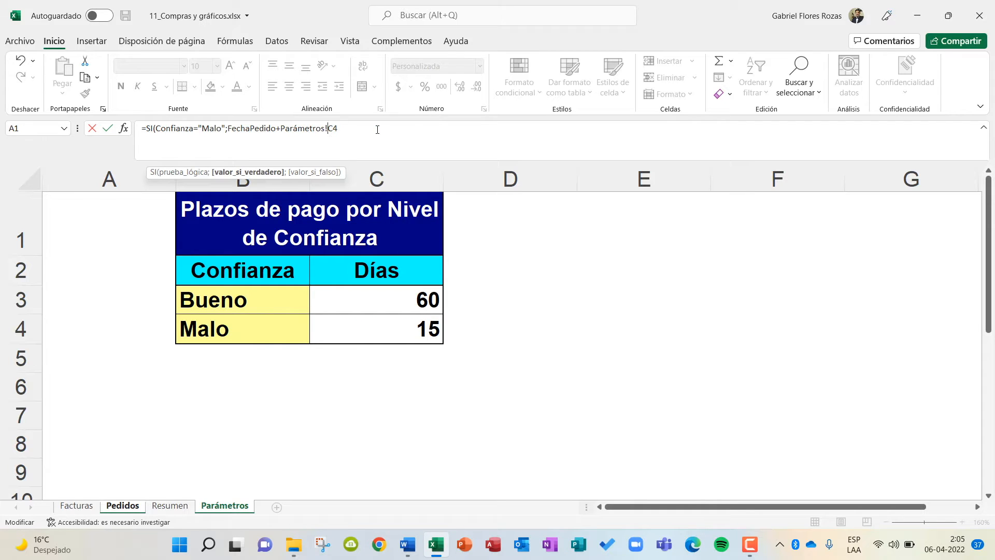
key("F4")
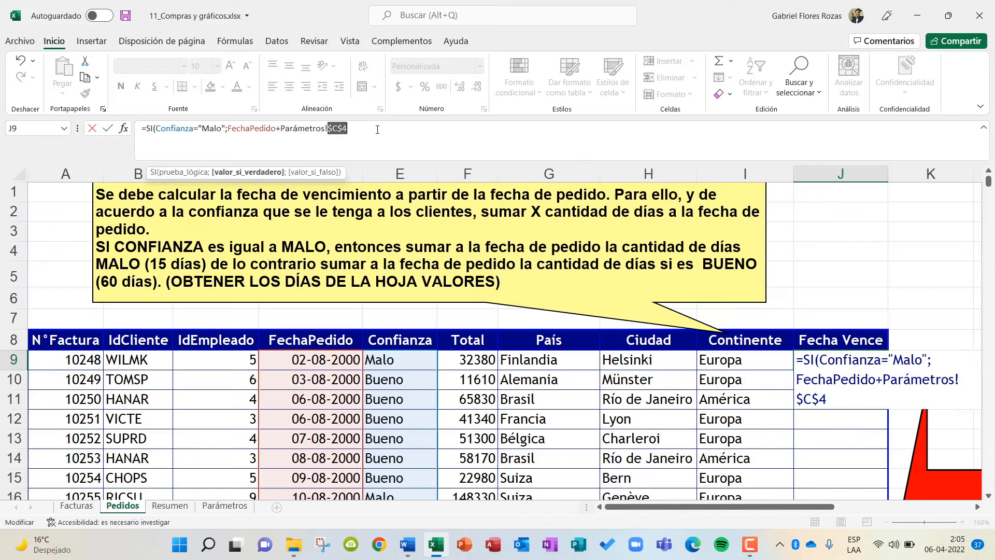
left_click(355, 126)
type(";")
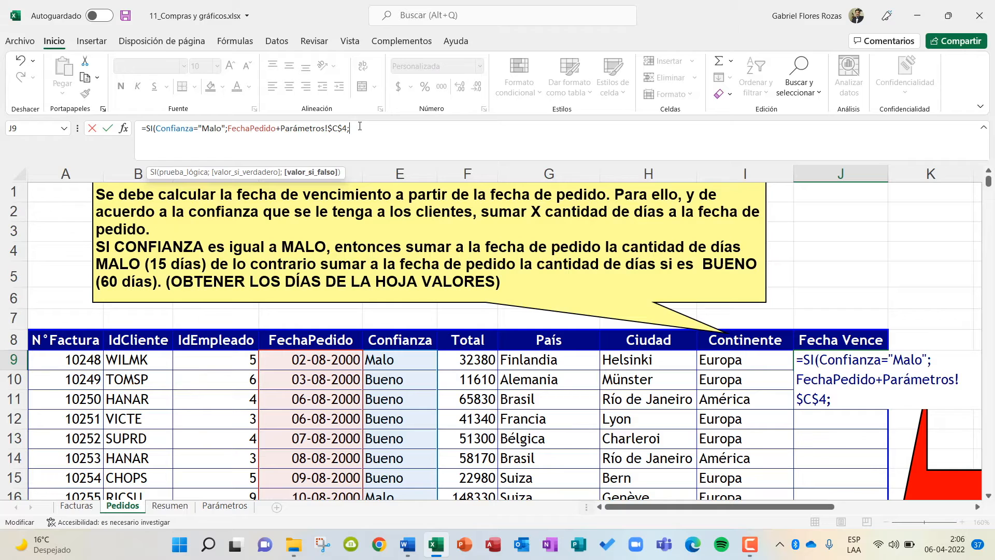
type("FechaPedido")
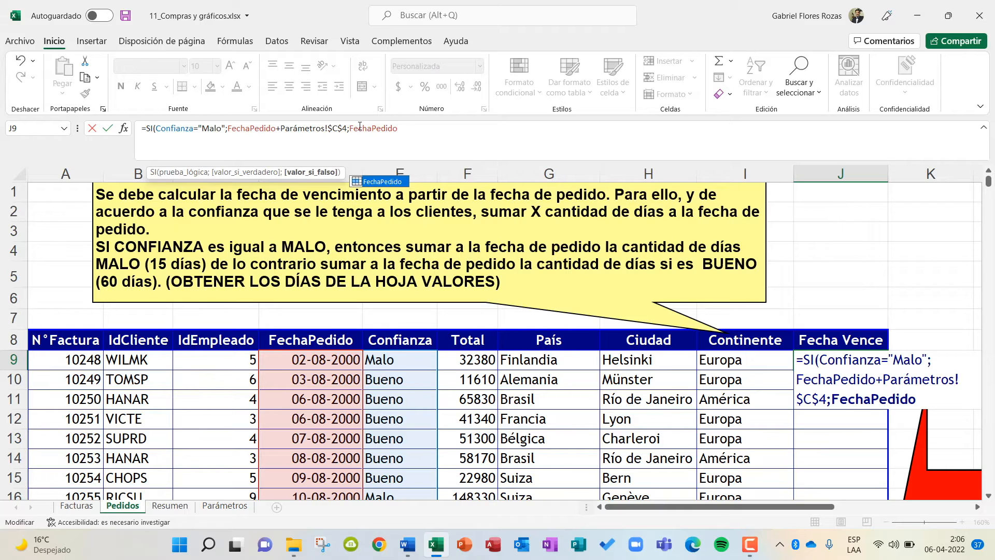
type("+")
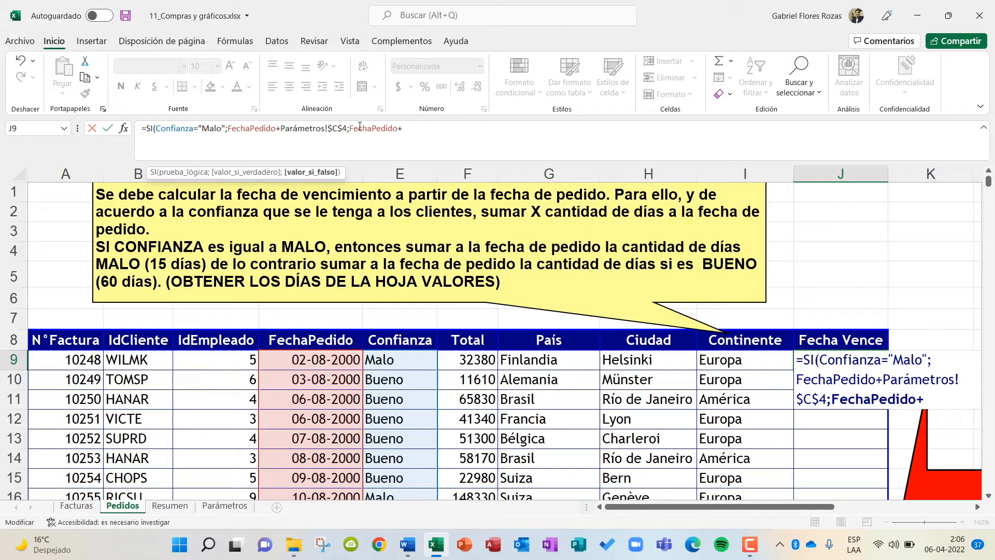
Set the value-if-false argument to FechaPedido+Parámetros!$C$3, close the parenthesis and enter the Fecha Vence formula.
left_click(227, 510)
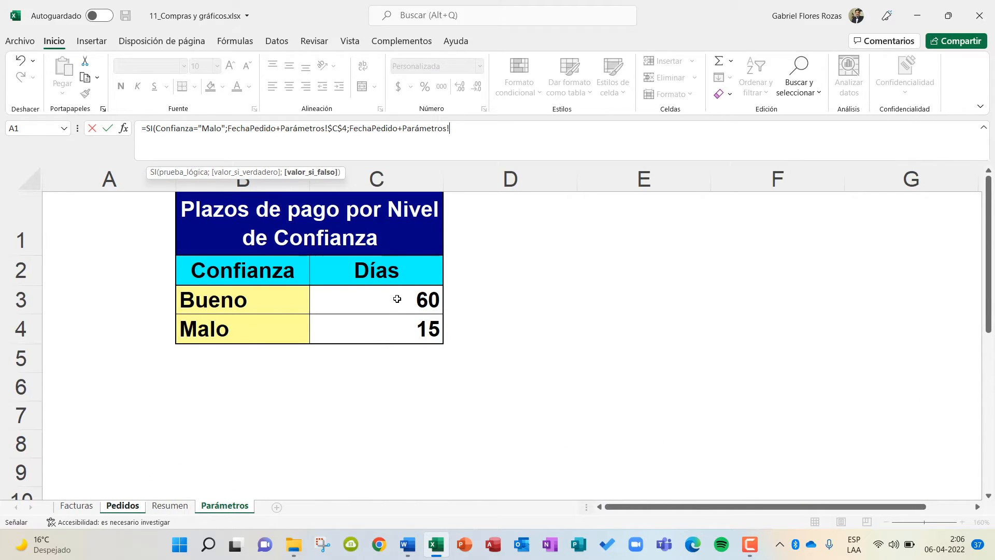
left_click(397, 299)
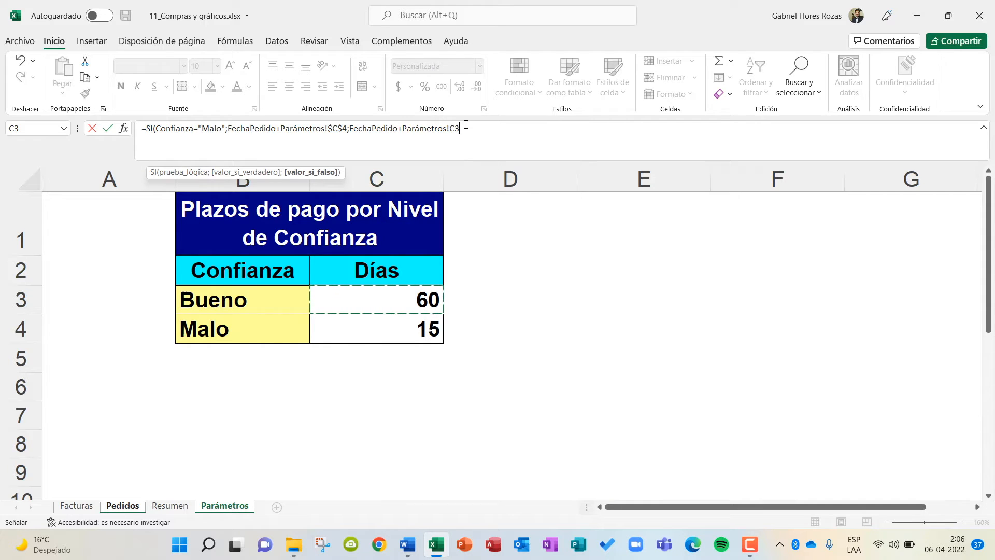
left_click(449, 128)
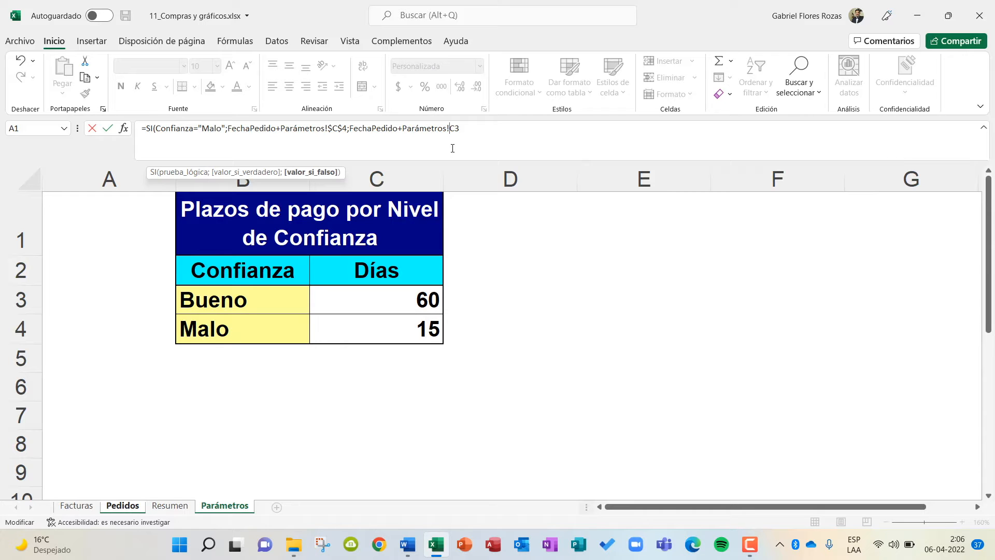
key("F4")
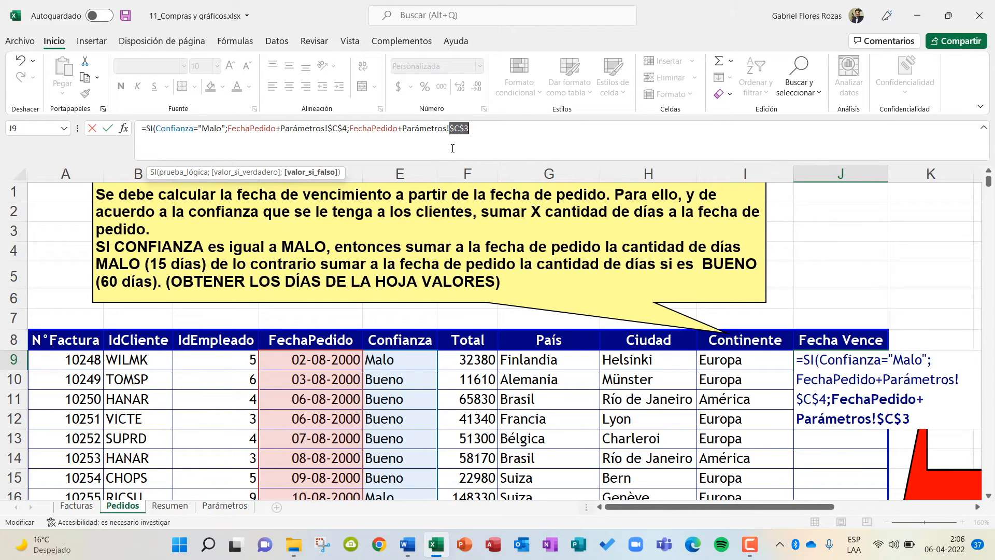
left_click(479, 129)
type(")")
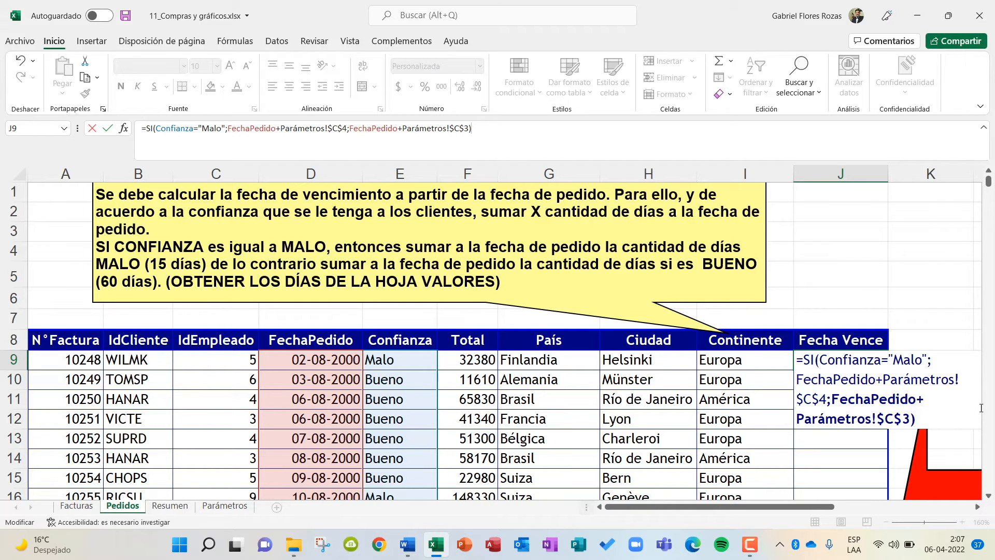
key("Return")
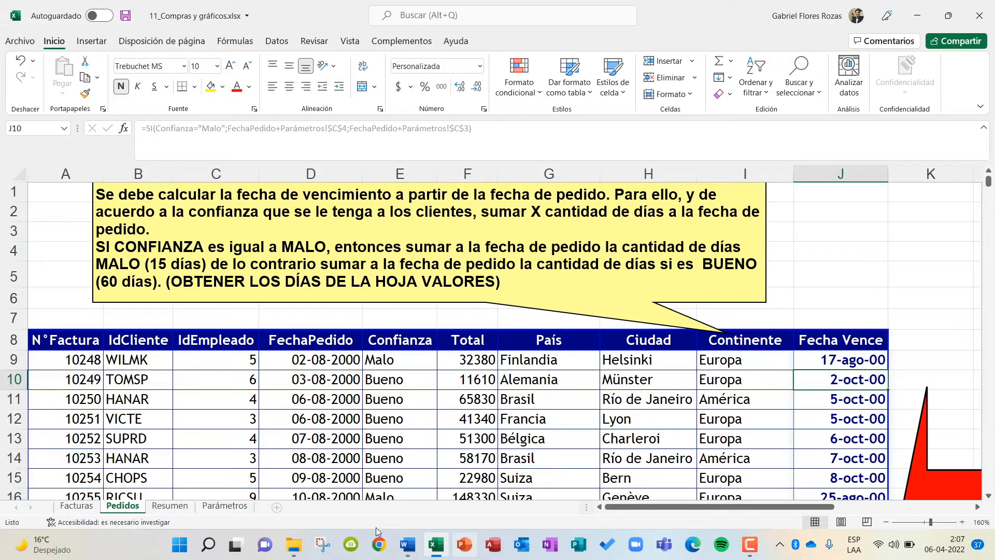
Switch to the Word instructions document and read the RESUMEN and GRAFICOS sections for the remaining tasks.
left_click(408, 544)
scroll(435, 284, "down", 1)
scroll(436, 284, "up", 1)
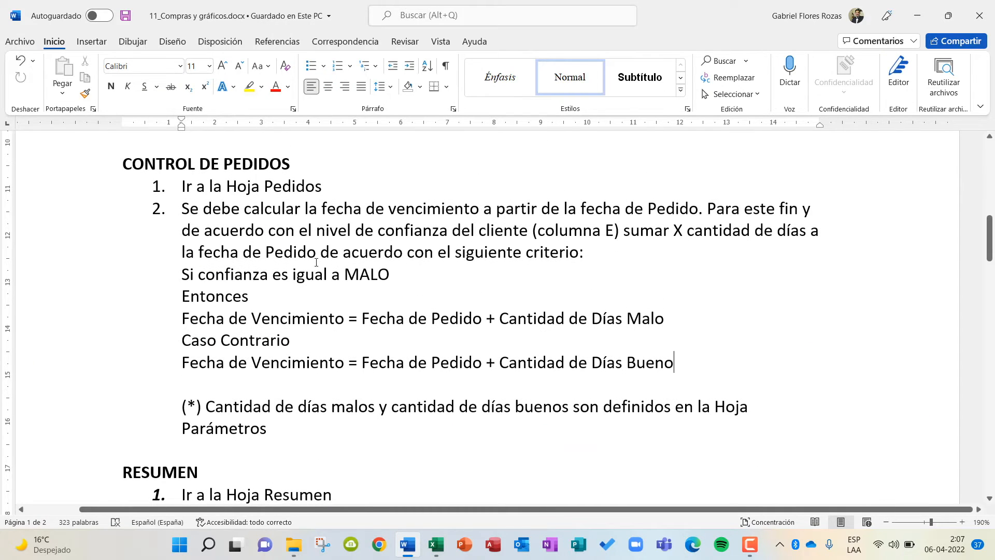
scroll(255, 211, "down", 5)
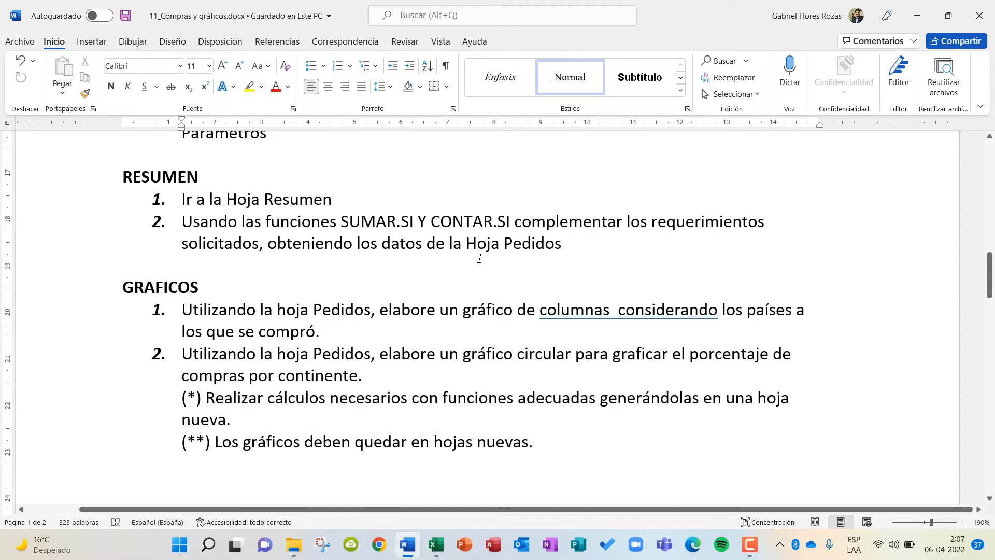
scroll(478, 265, "down", 10)
scroll(478, 272, "up", 6)
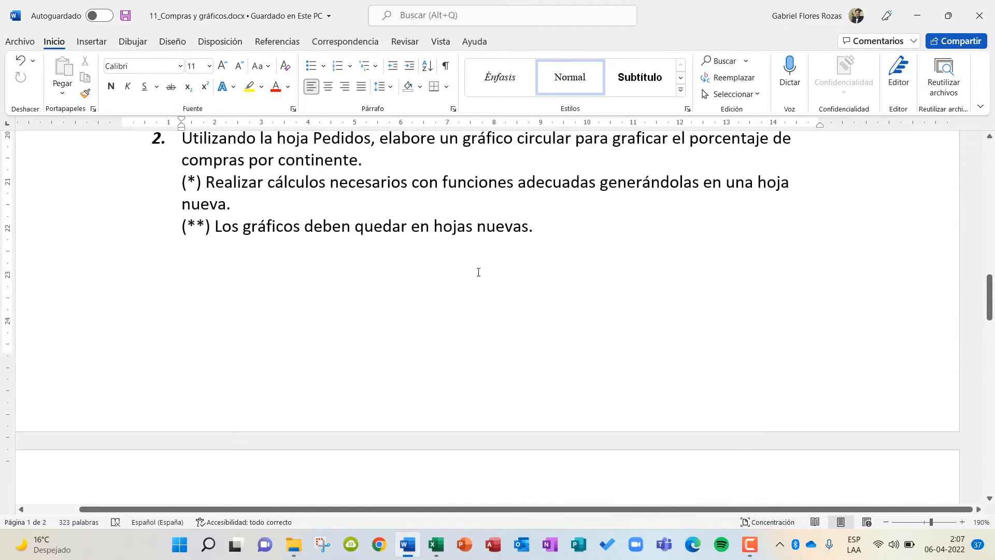
scroll(478, 272, "up", 6)
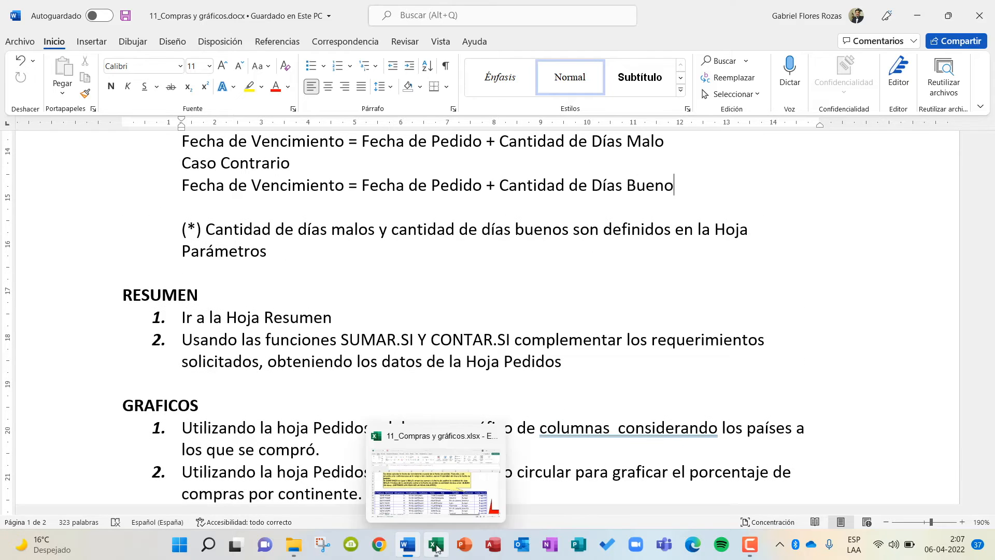
Return to the Excel workbook and open the Resumen sheet.
left_click(437, 548)
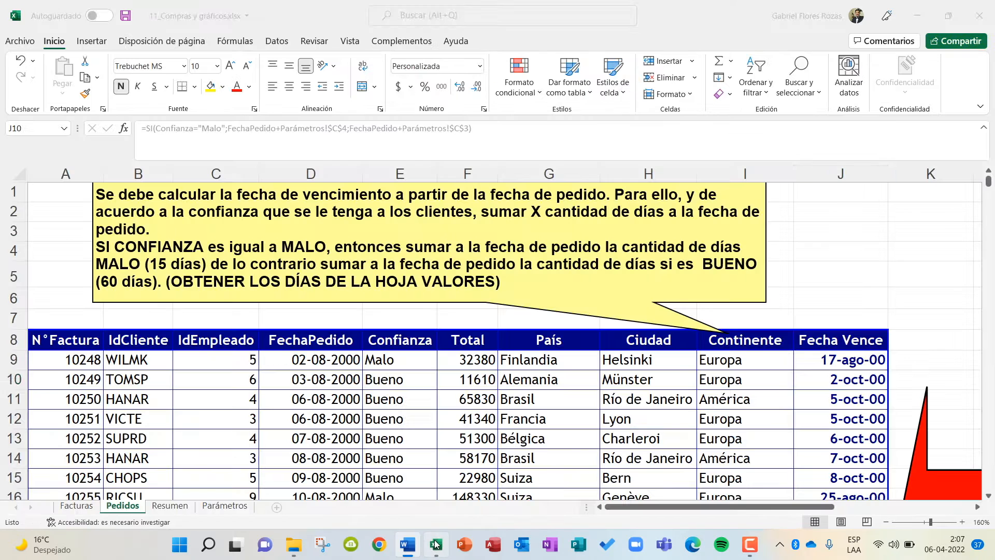
left_click(160, 507)
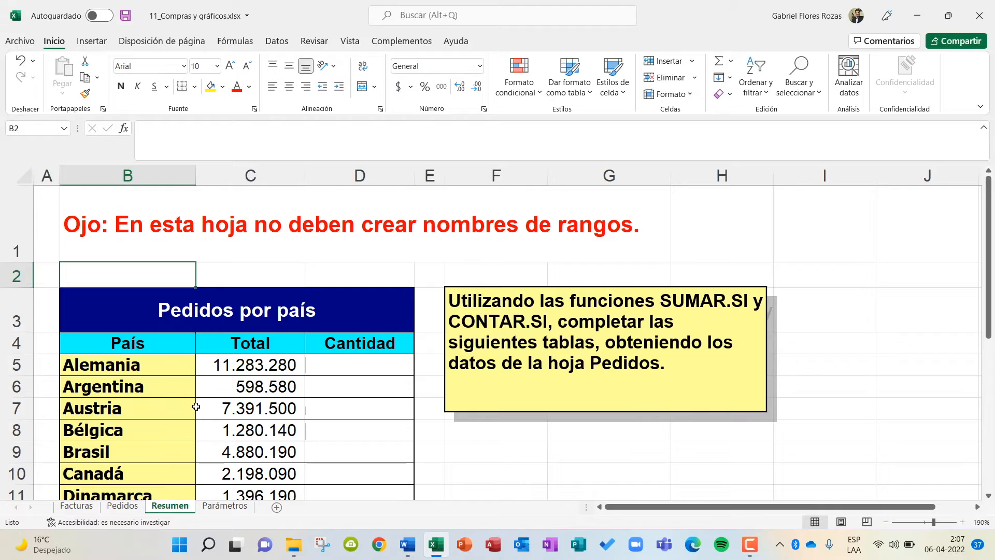
Review the Pedidos por país table with its empty Cantidad column, look over the Facturas sheet and return to Resumen.
left_click(360, 366)
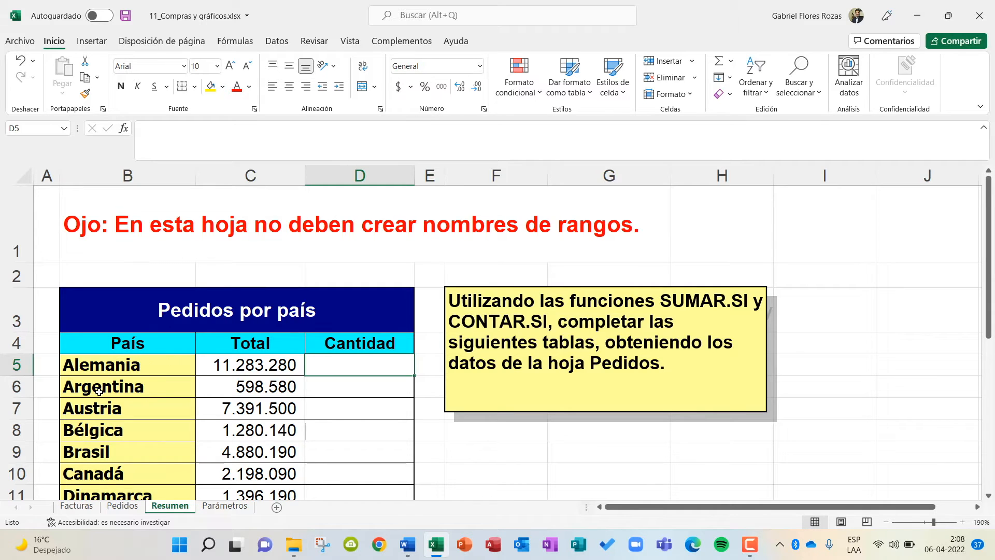
scroll(139, 394, "down", 1)
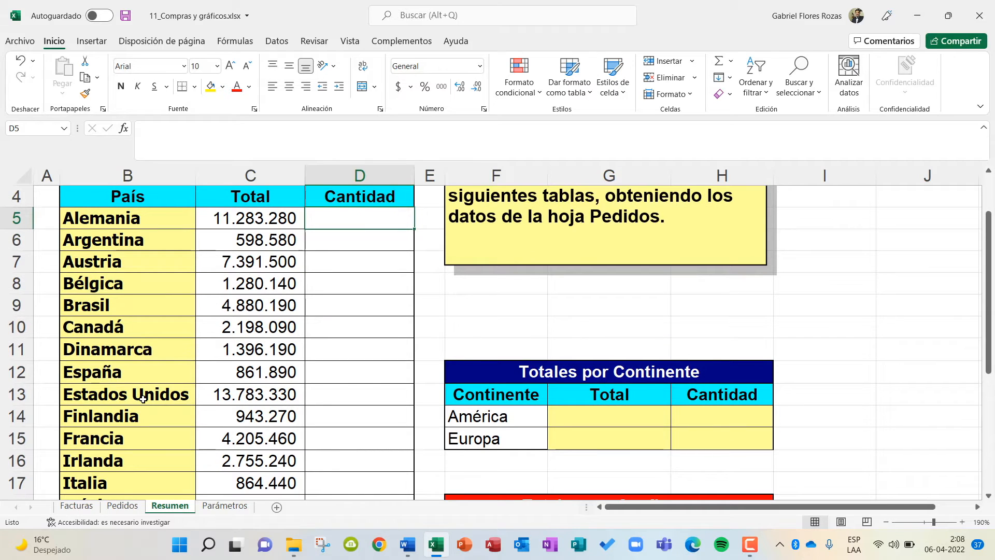
scroll(242, 412, "up", 1)
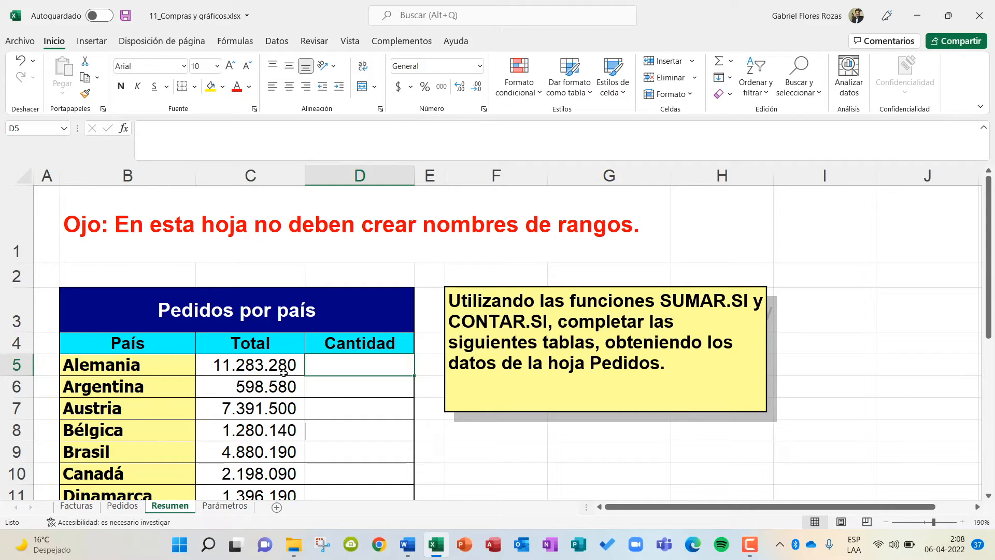
left_click(71, 508)
scroll(234, 367, "up", 4)
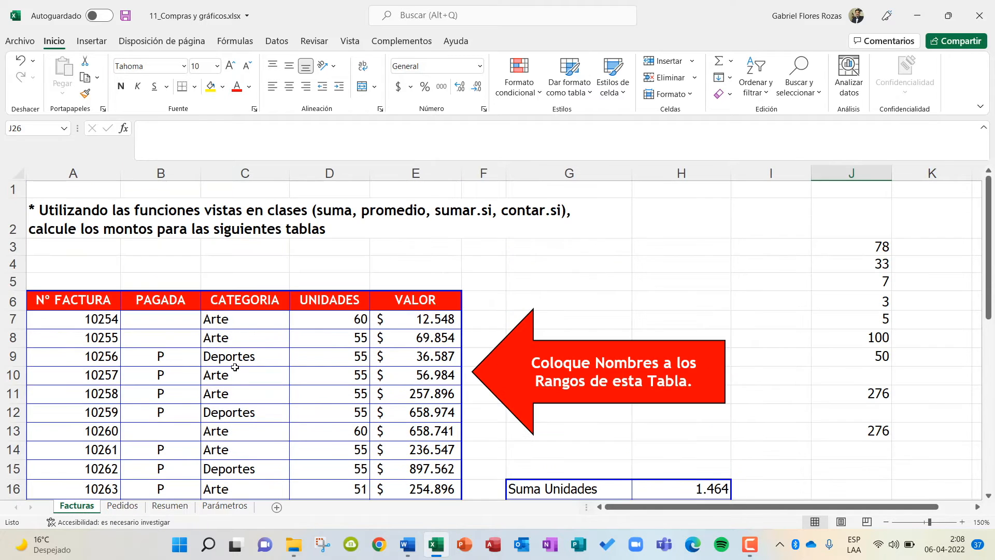
left_click_drag(640, 512, 641, 514)
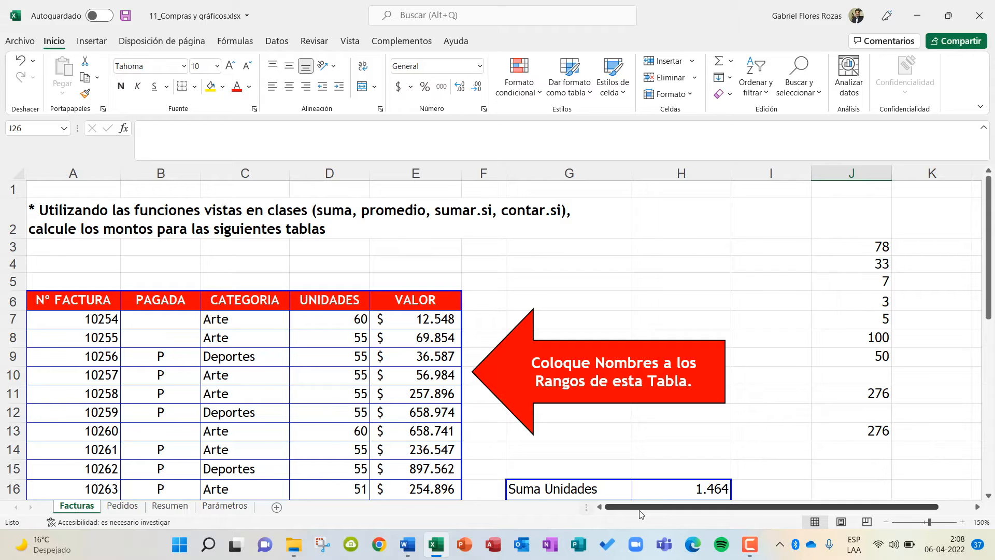
left_click(166, 506)
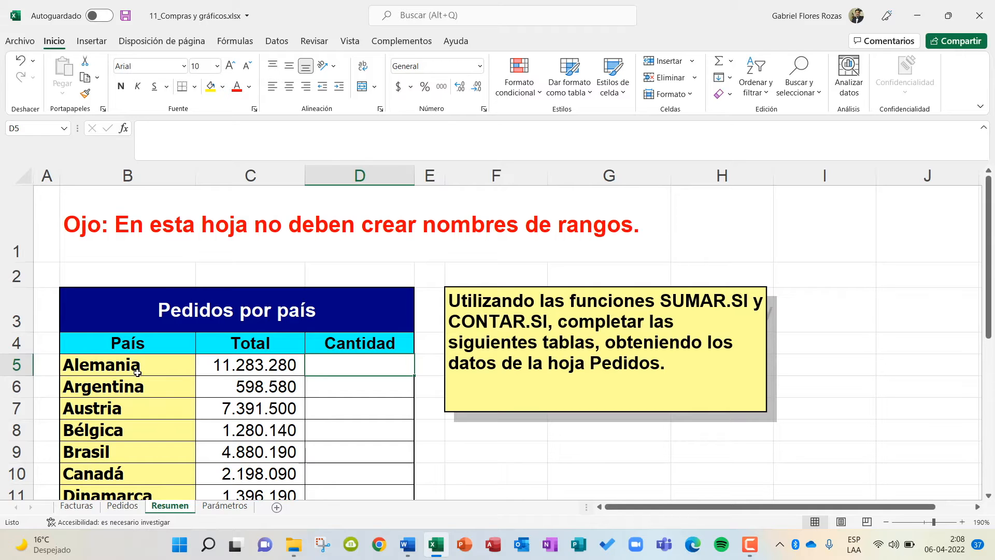
On the Pedidos sheet, select the País named range to check which cells it covers.
left_click(119, 506)
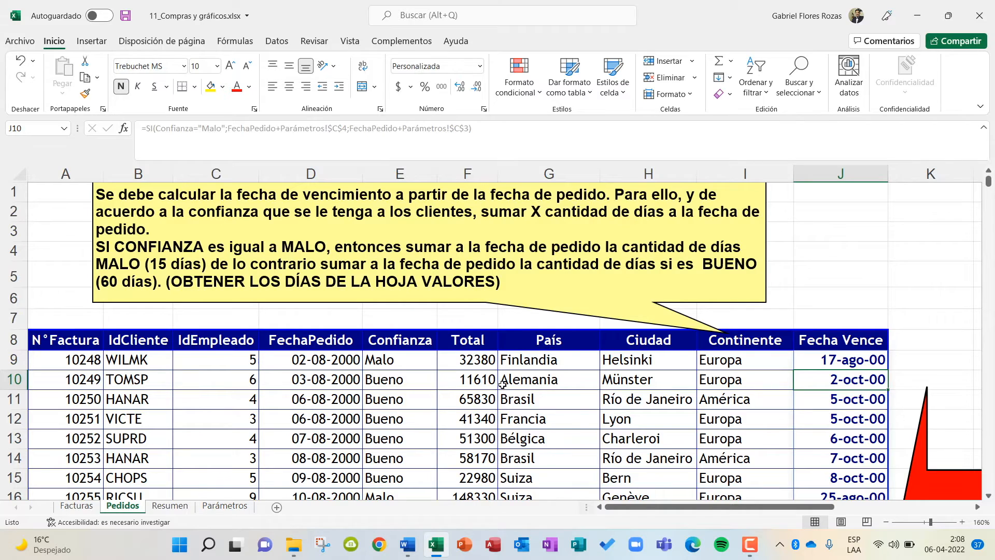
scroll(565, 436, "down", 1)
scroll(565, 436, "down", 3)
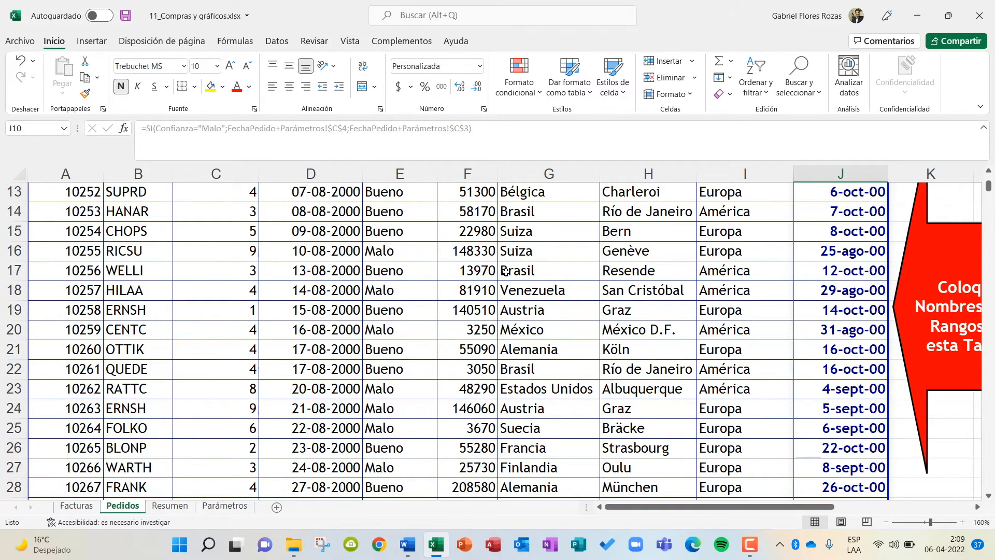
scroll(513, 272, "up", 3)
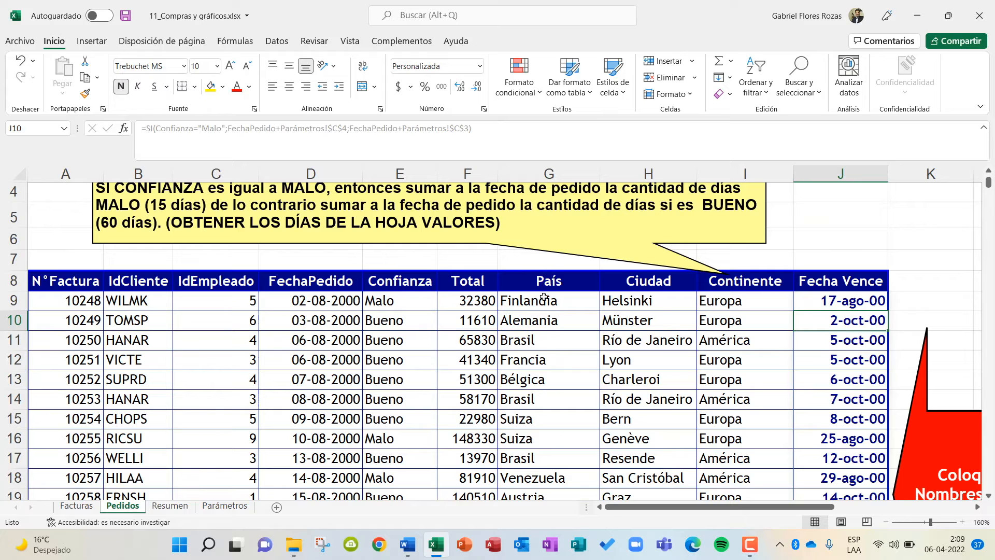
left_click(61, 130)
left_click(33, 131)
left_click(561, 305)
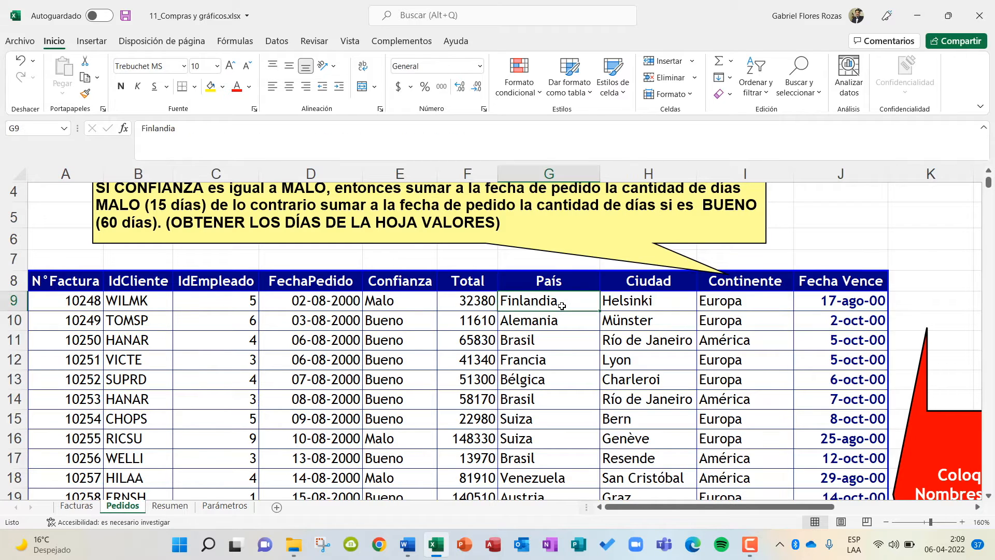
left_click(65, 129)
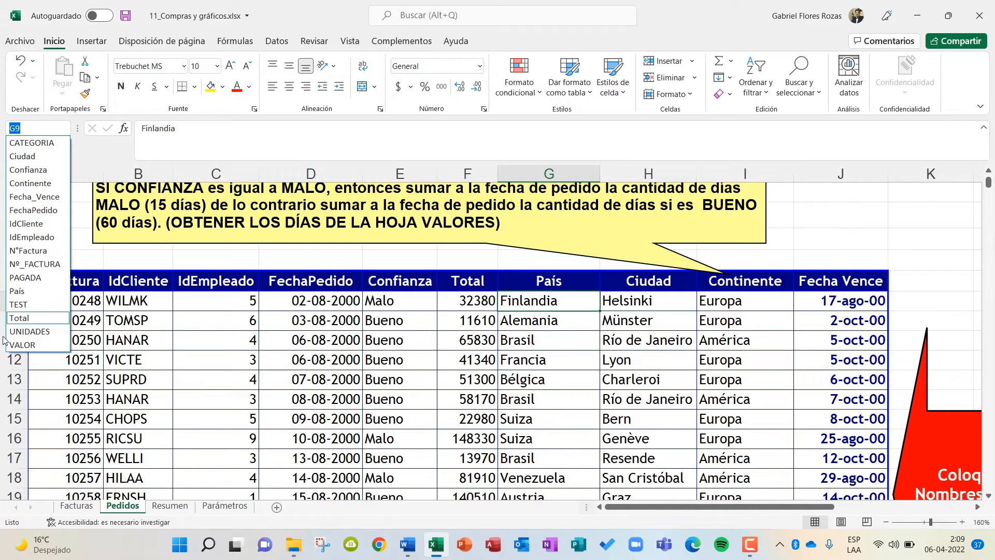
left_click(18, 292)
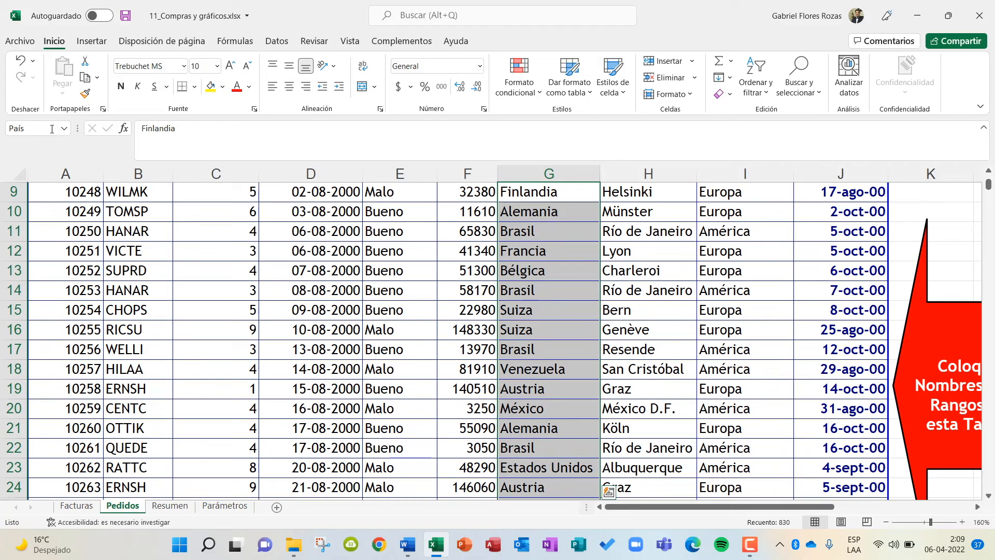
scroll(544, 326, "up", 3)
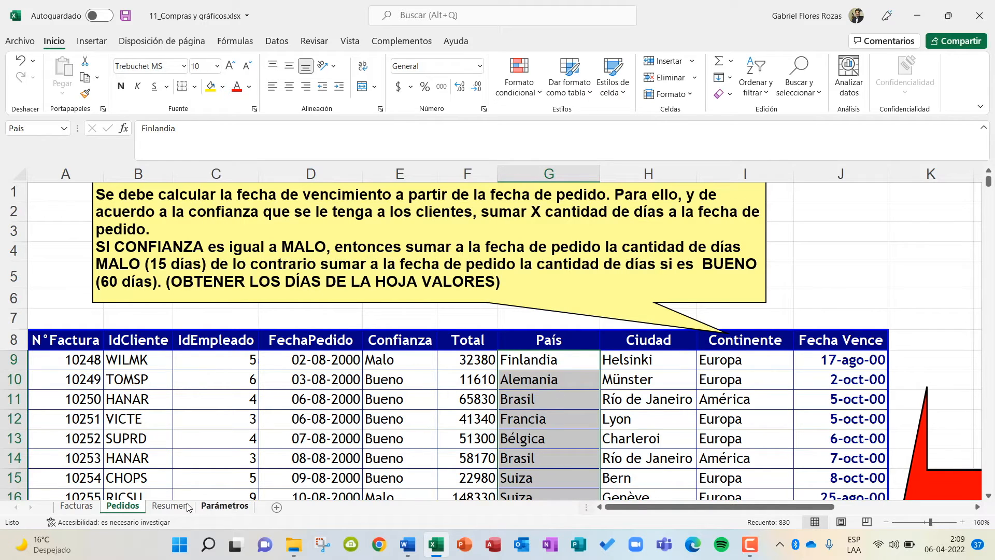
Return to the Resumen sheet and begin a formula in Alemania's Cantidad cell.
left_click(165, 505)
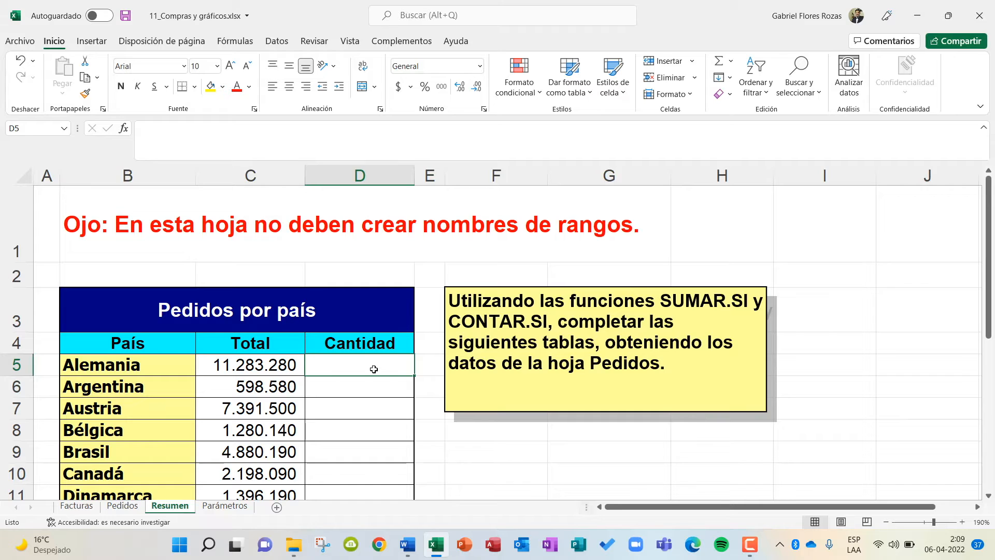
type("=")
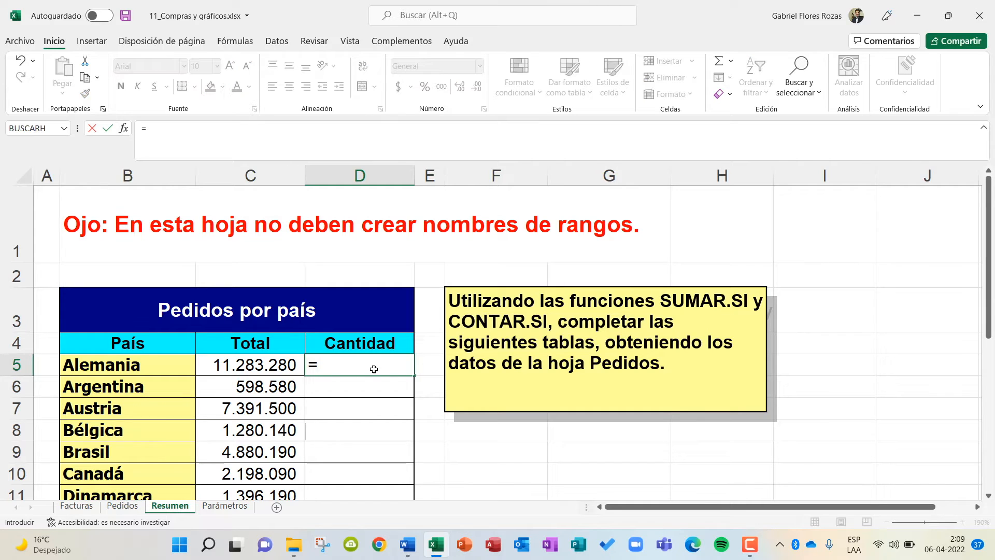
type("contar")
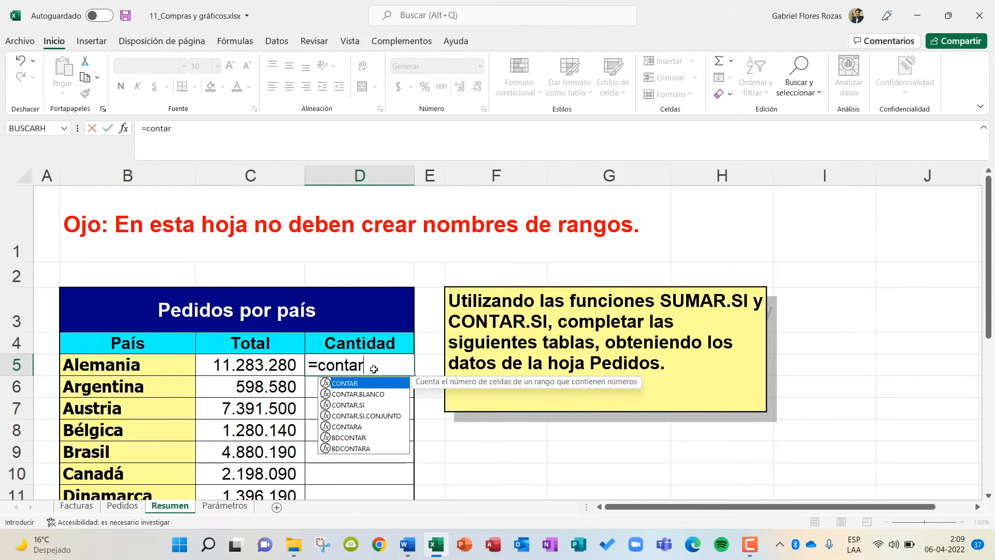
key("BackSpace")
key("BackSpace")
key("BackSpace")
key("BackSpace")
key("BackSpace")
key("BackSpace")
Complete Alemania's Cantidad formula as =CONTAR.SI(País;B5), using the País range and the country cell as criterion.
key("Caps_Lock")
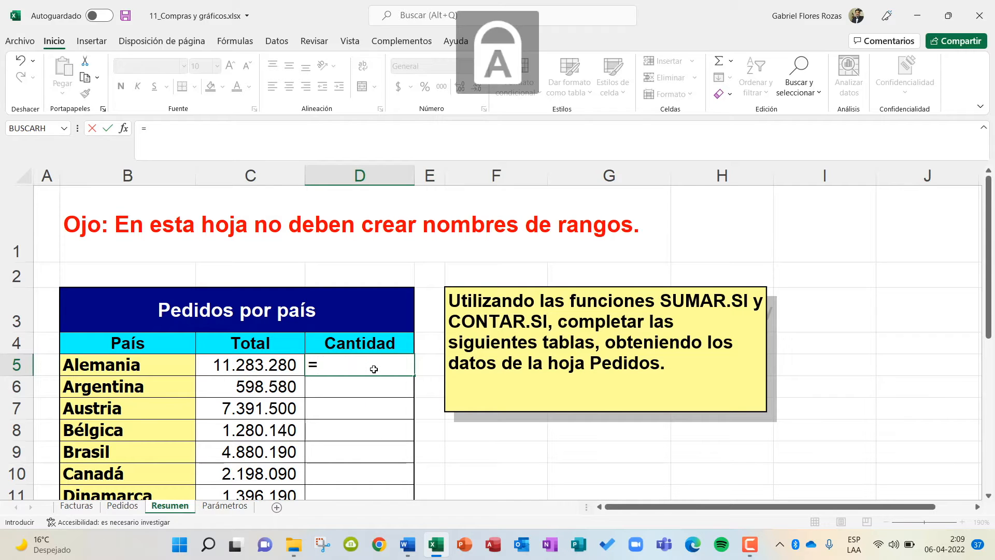
type("CONTAR")
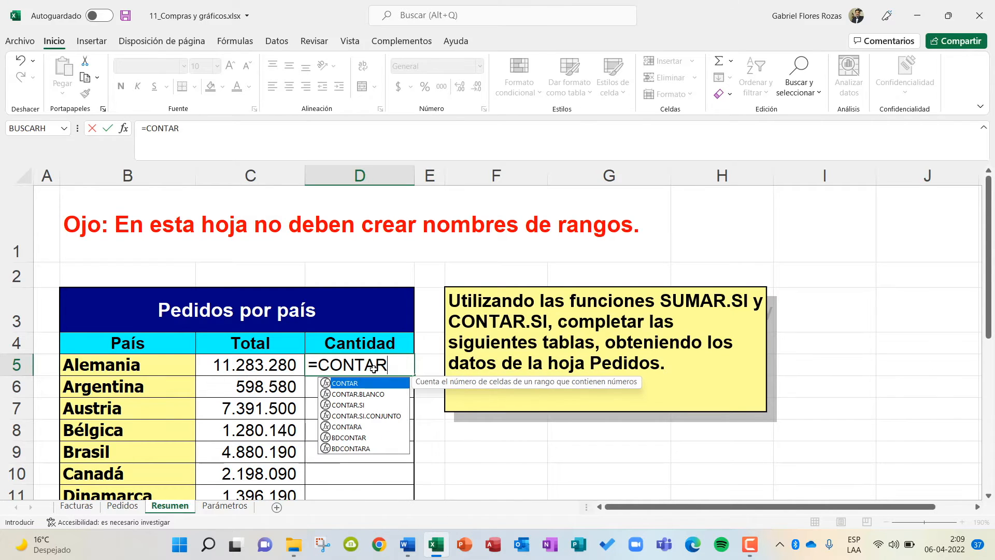
type(".SI(")
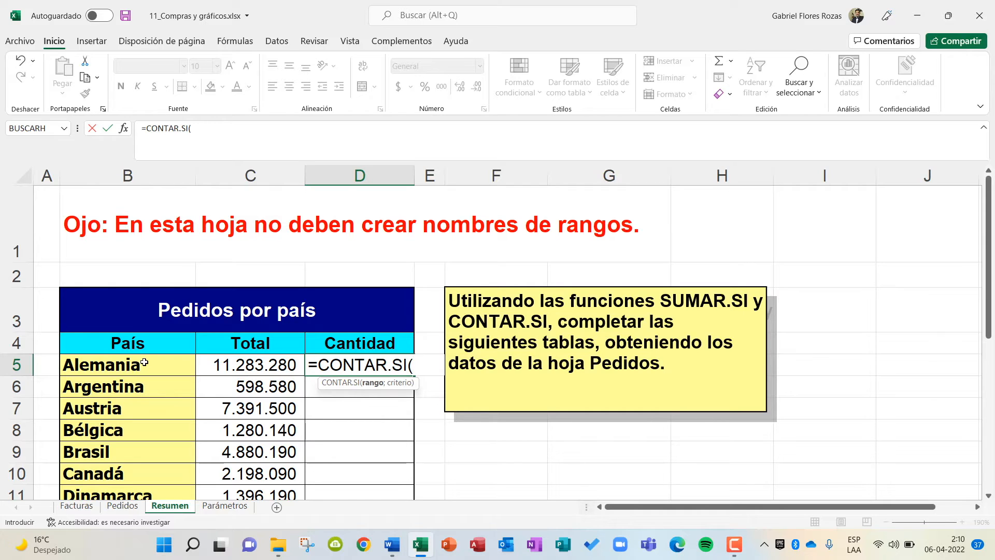
key("Caps_Lock")
type("Pa")
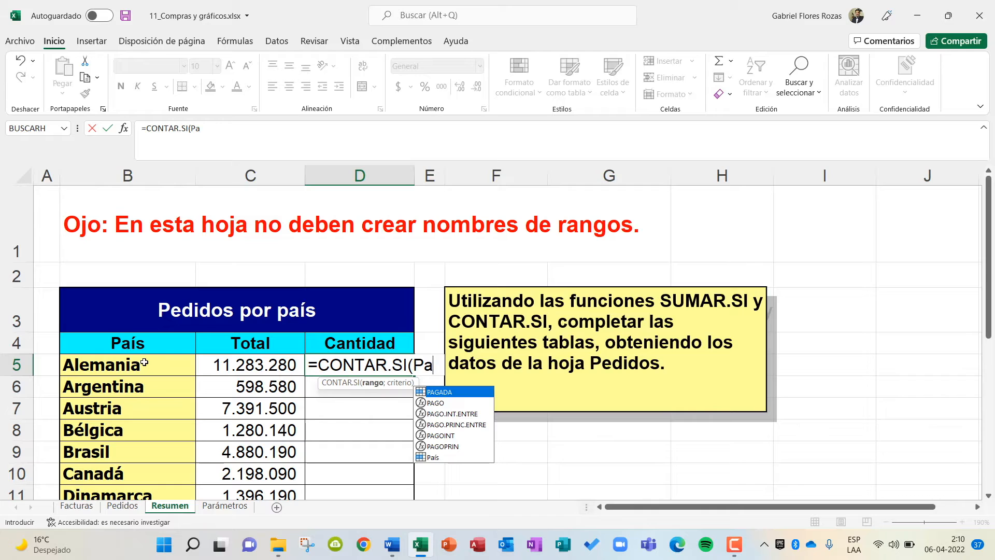
type("ís")
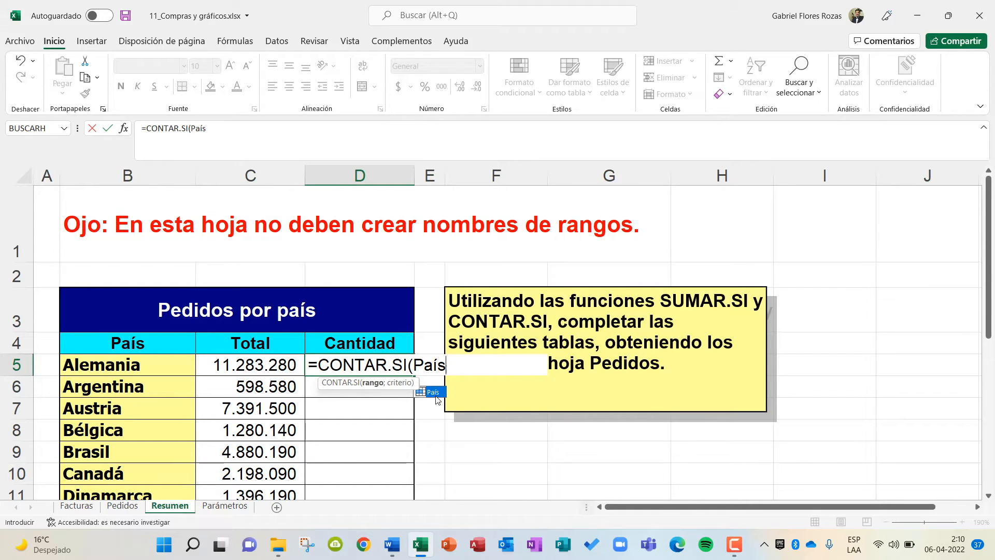
type(";")
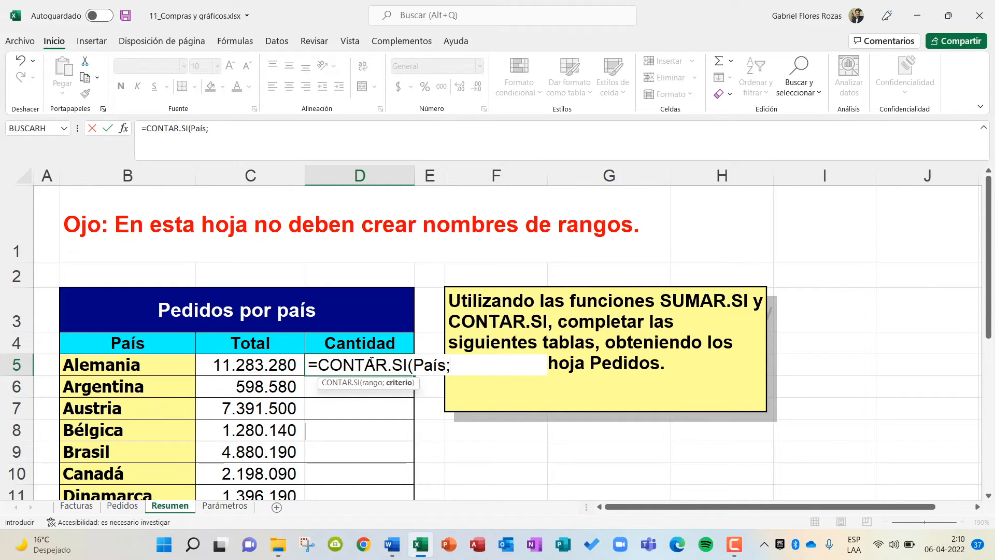
left_click(135, 361)
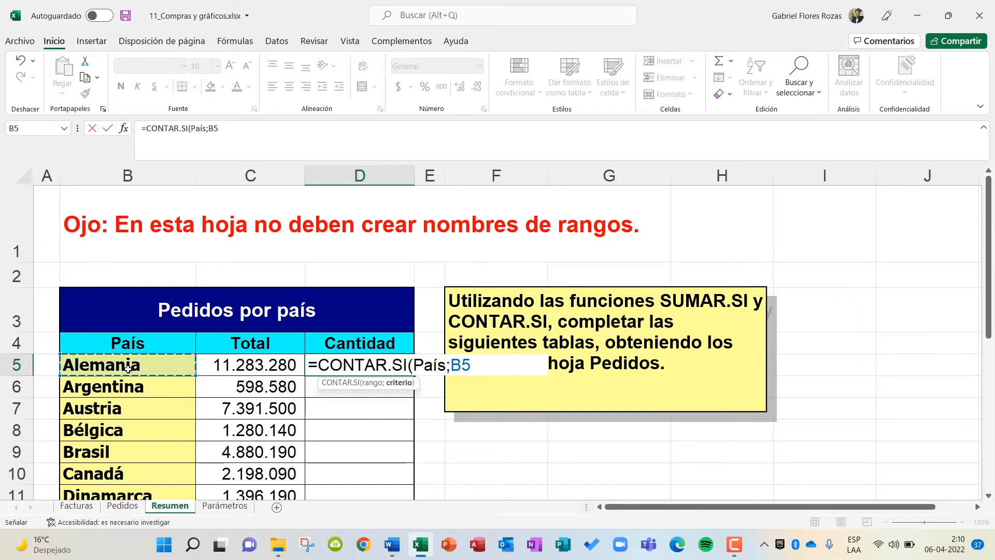
type(")")
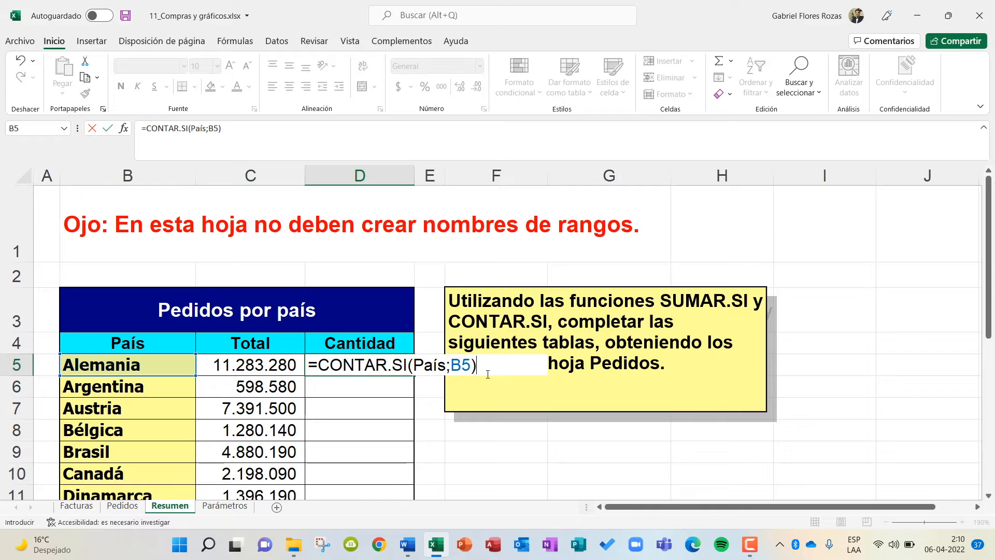
key("Return")
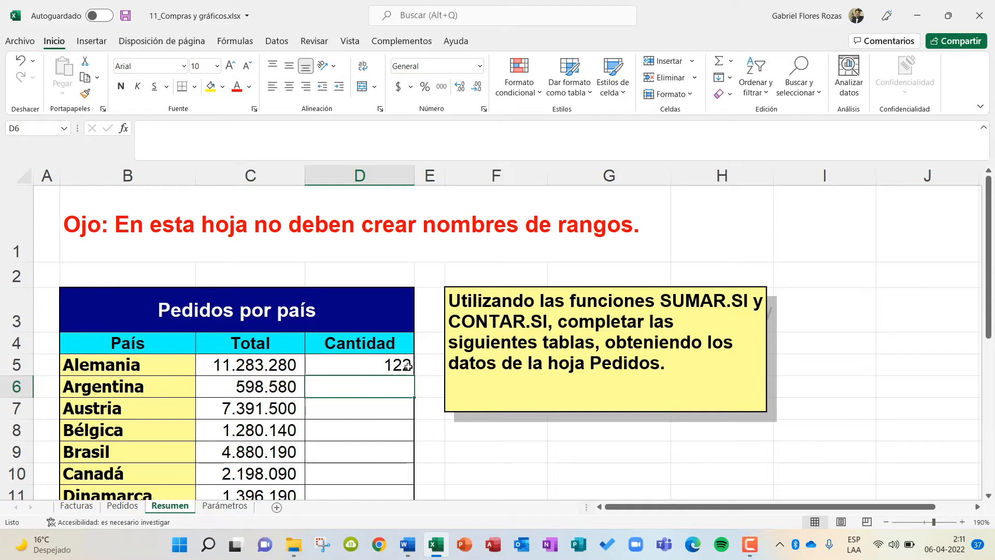
Fill the CONTAR.SI formula down the Cantidad column for the remaining countries and check the copy in Argentina's row.
left_click(407, 366)
double_click(416, 375)
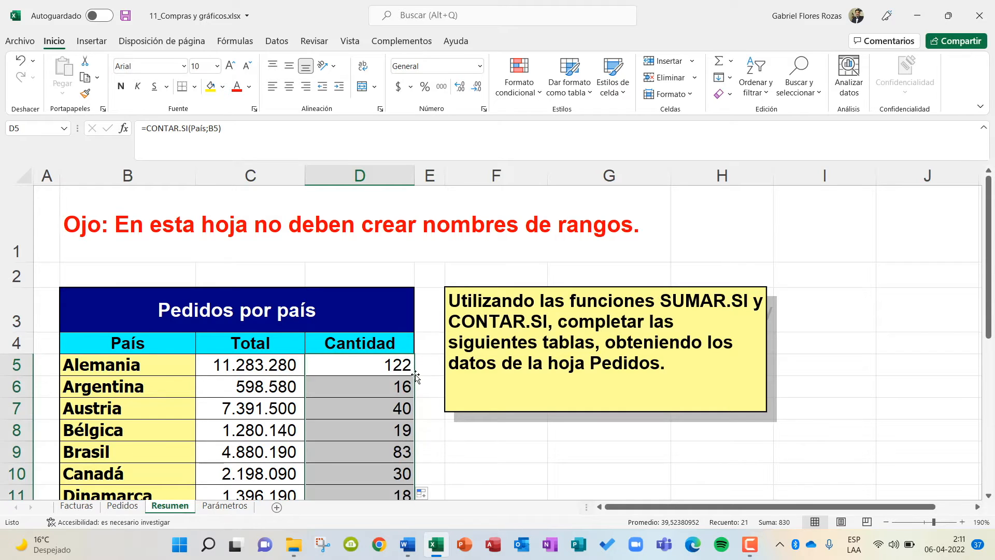
left_click(362, 386)
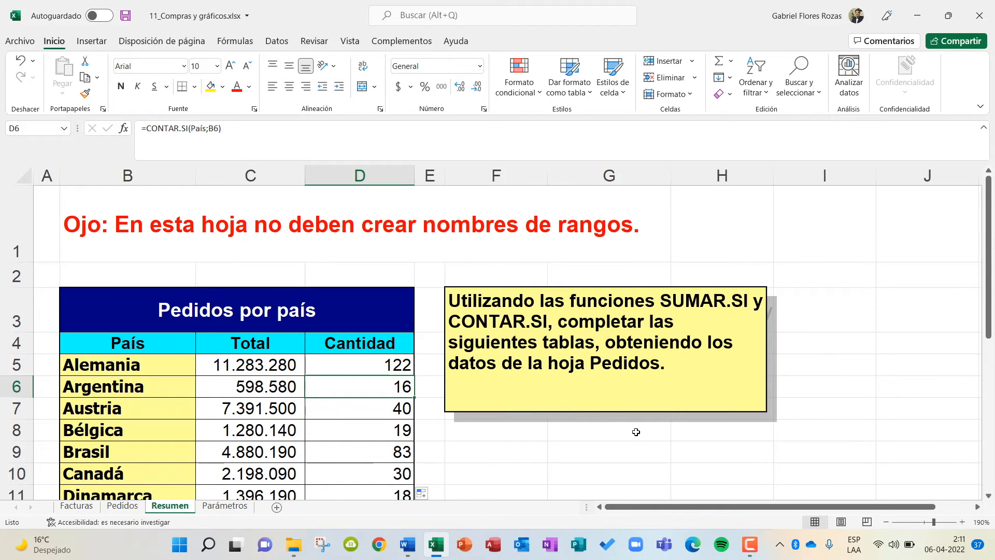
Examine the empty Total and Cantidad cells of the Totales por Continente table and the Totales por Confianza table below it.
scroll(636, 437, "down", 3)
scroll(636, 437, "up", 1)
scroll(633, 435, "down", 1)
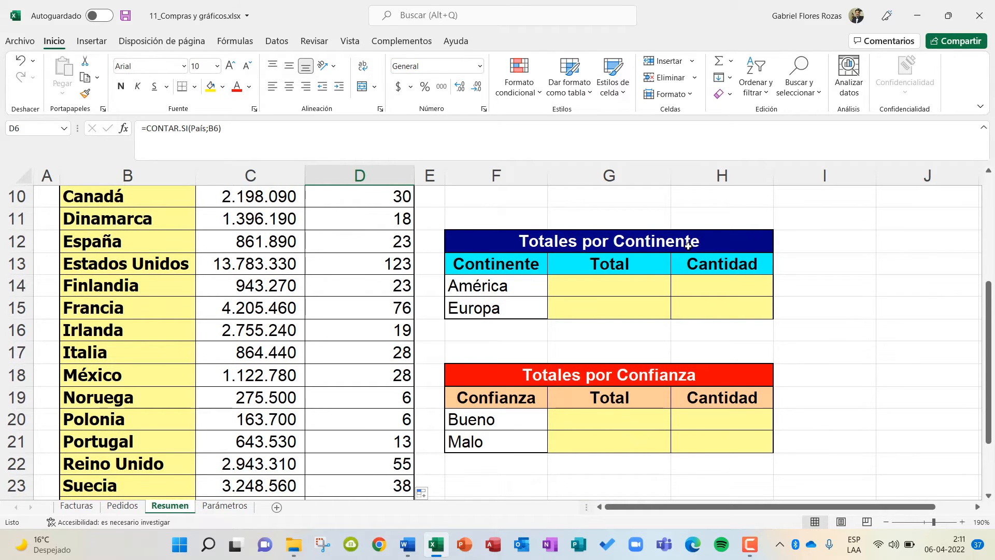
left_click(616, 280)
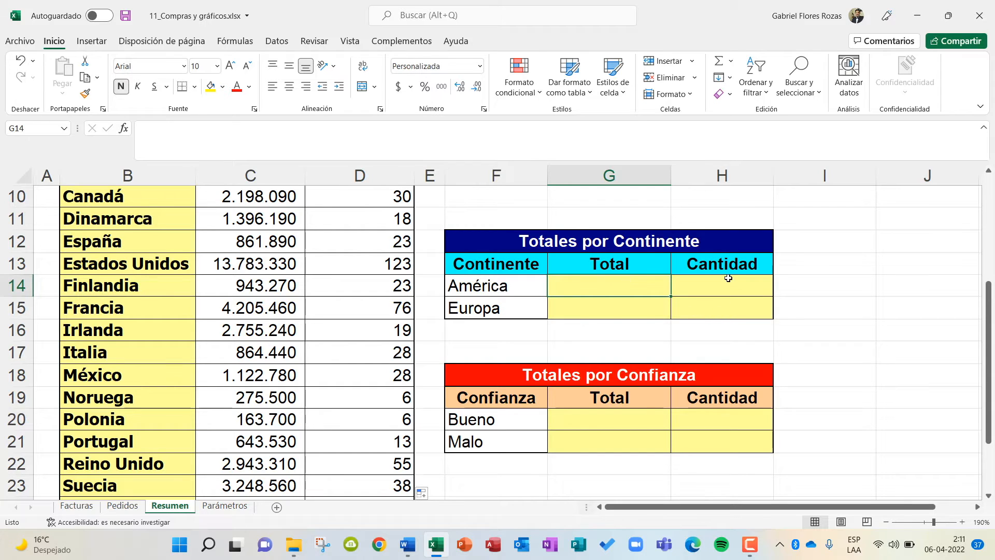
left_click(717, 291)
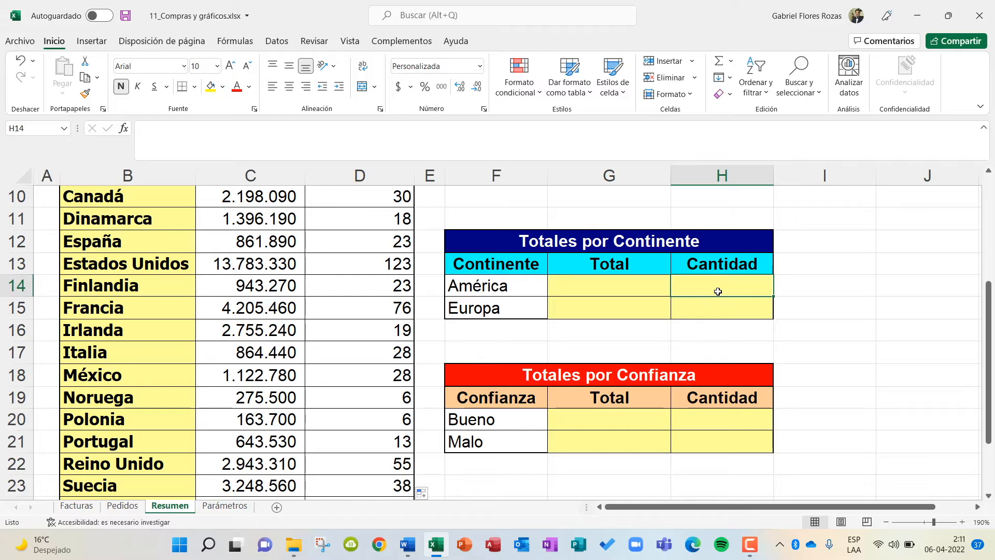
left_click(636, 292)
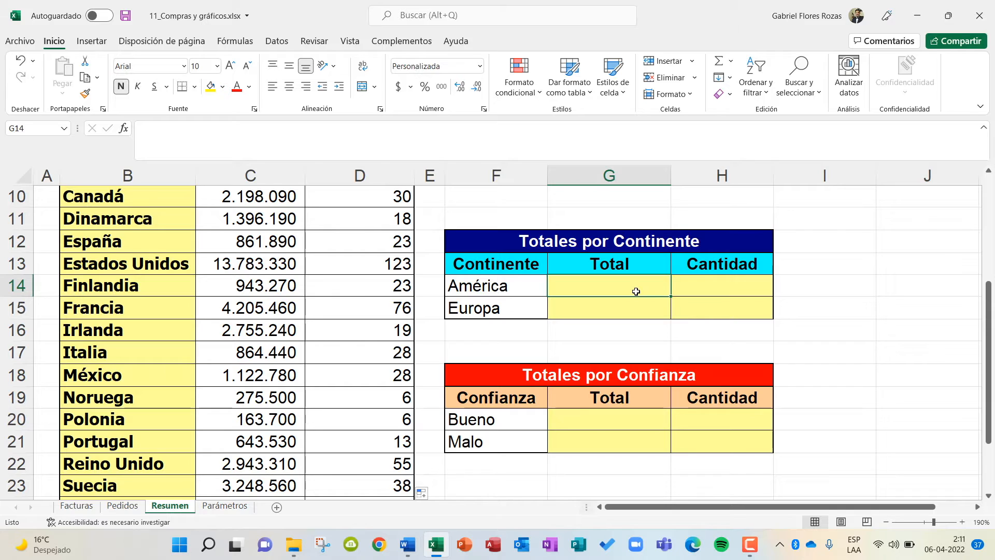
left_click(745, 286)
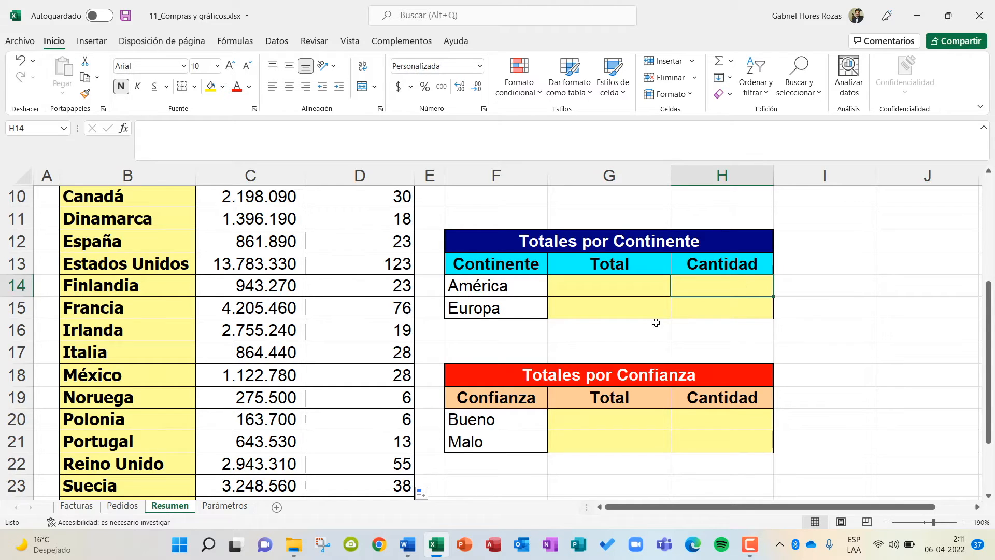
left_click(586, 286)
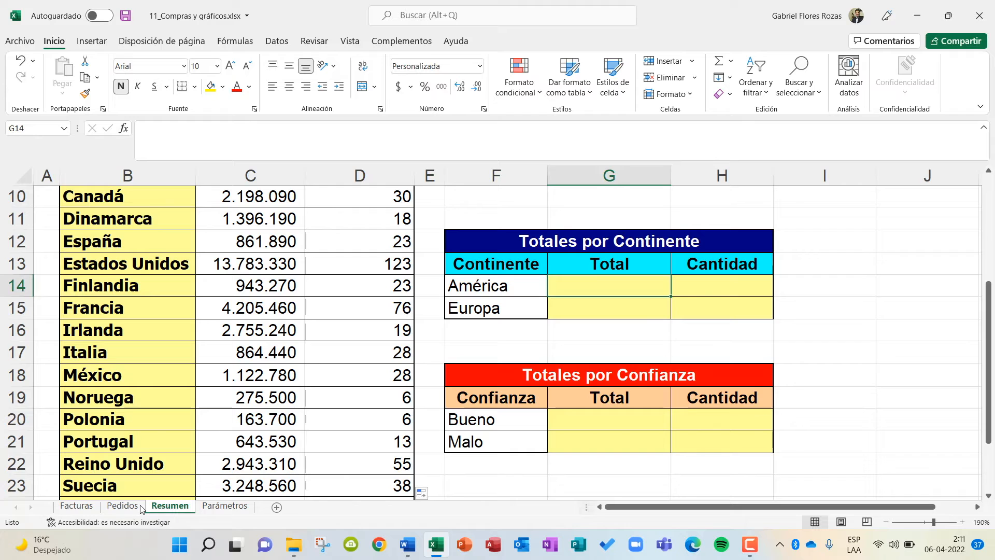
Select the Continente named range on the Pedidos sheet to check the cells it covers, and return to the Resumen sheet.
left_click(122, 508)
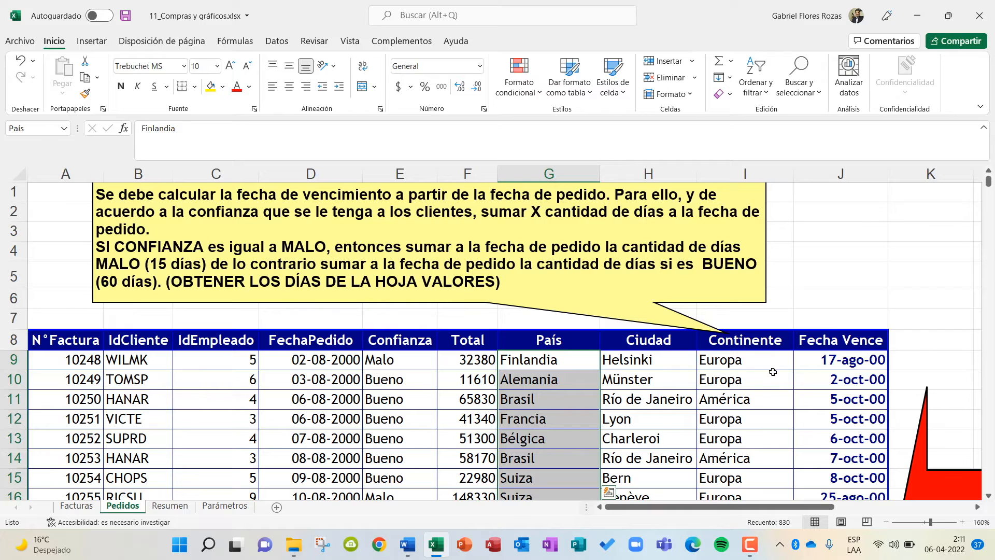
left_click(757, 359)
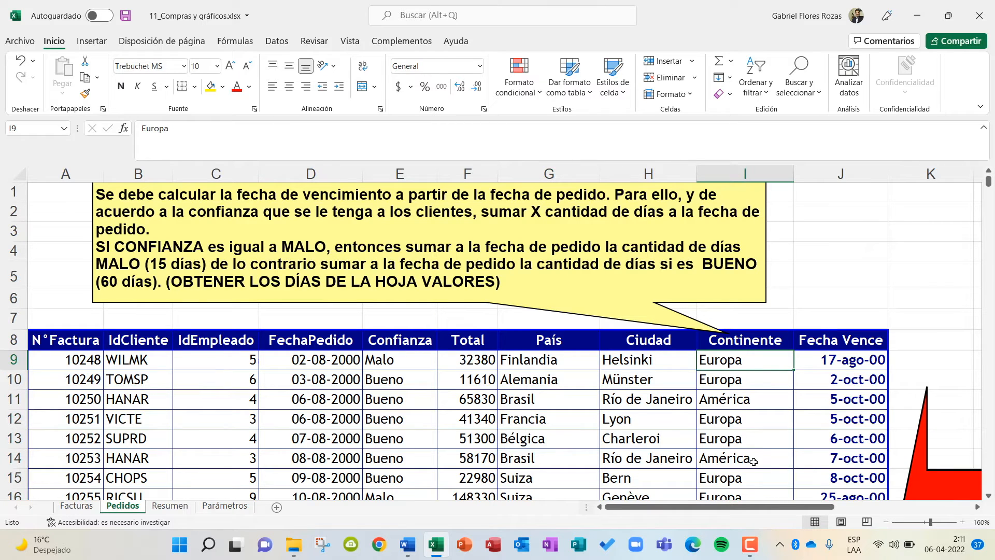
left_click(65, 129)
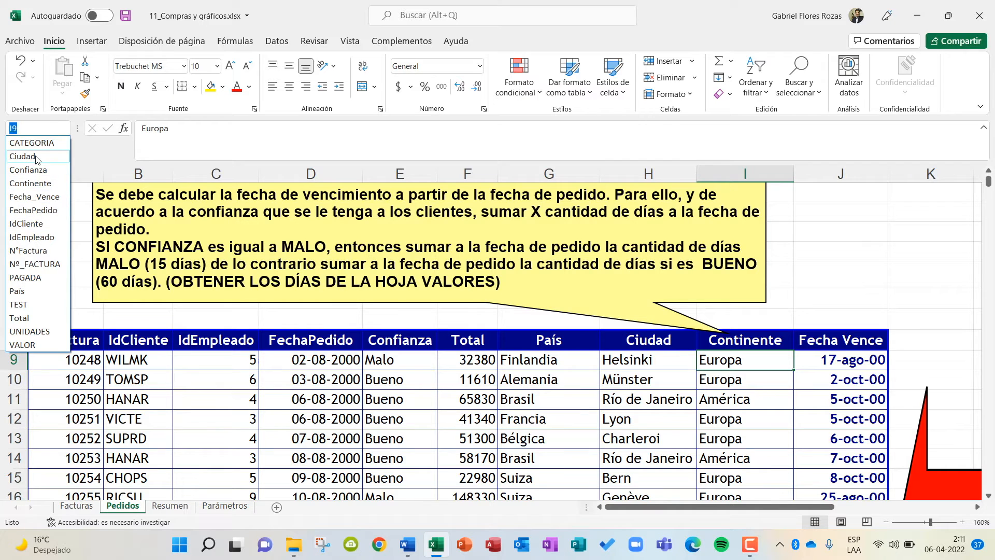
left_click(37, 183)
scroll(719, 451, "up", 3)
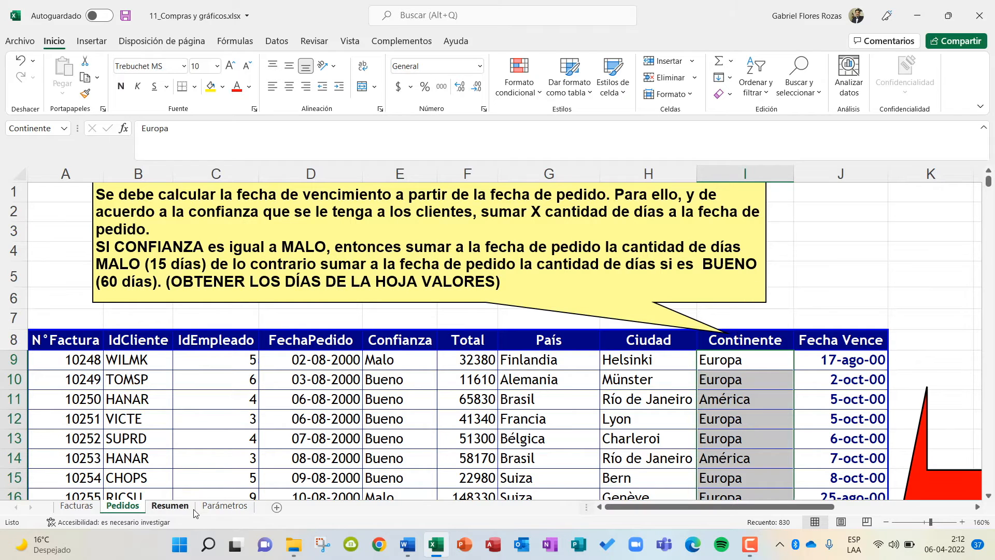
left_click(167, 506)
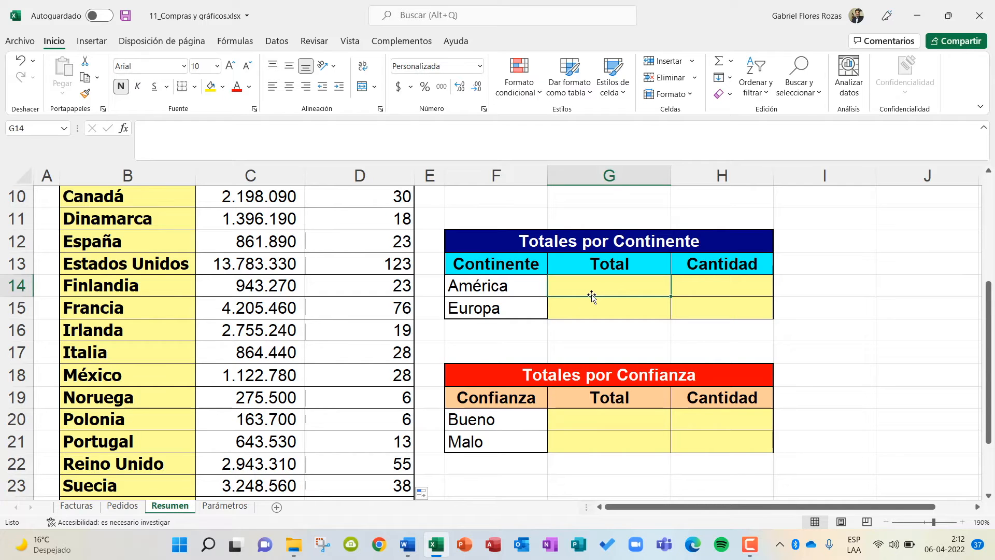
left_click(125, 506)
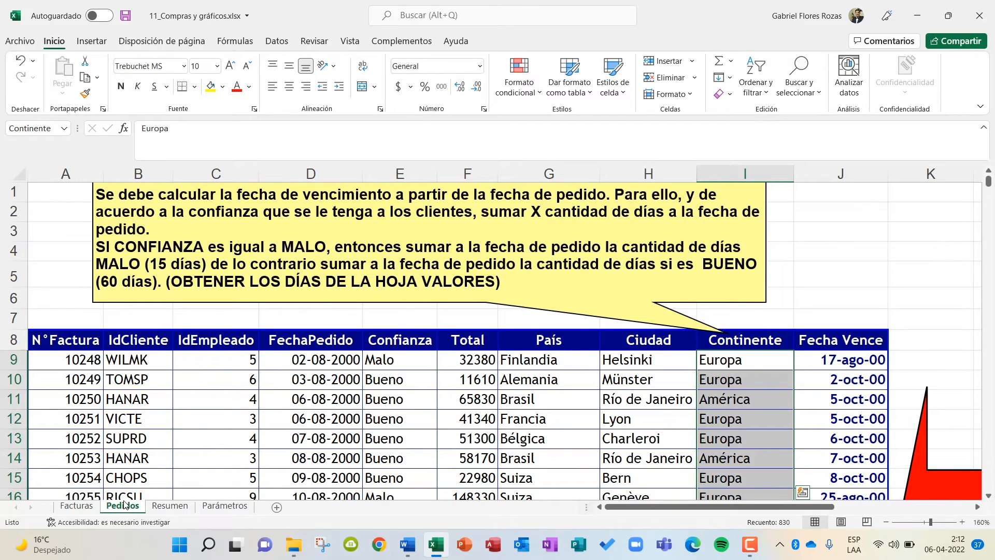
mouse_move(95, 537)
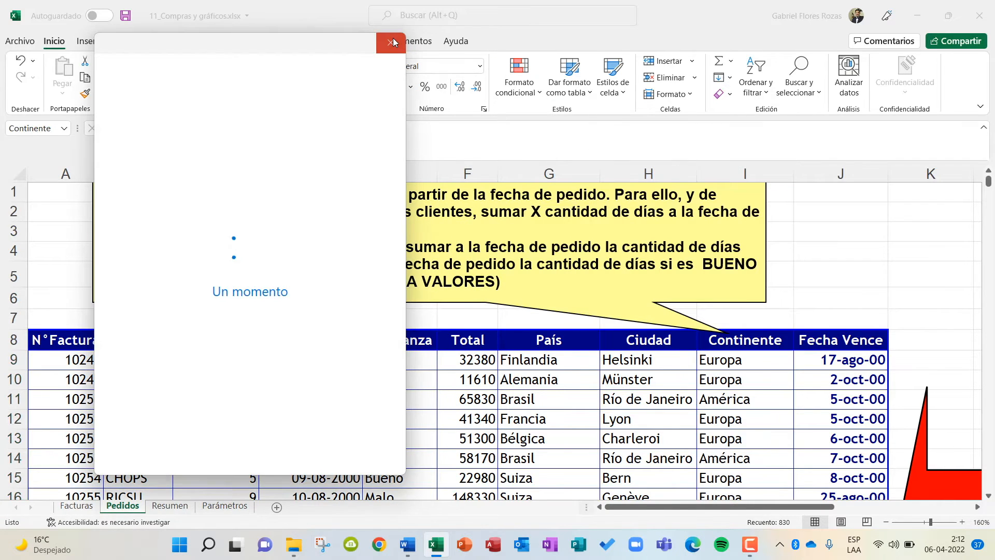
left_click(392, 40)
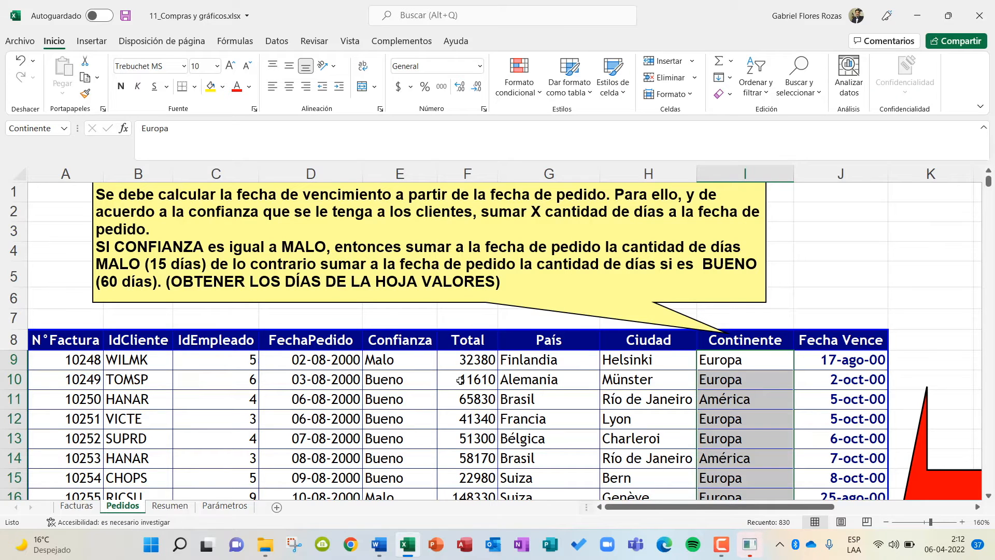
left_click(167, 505)
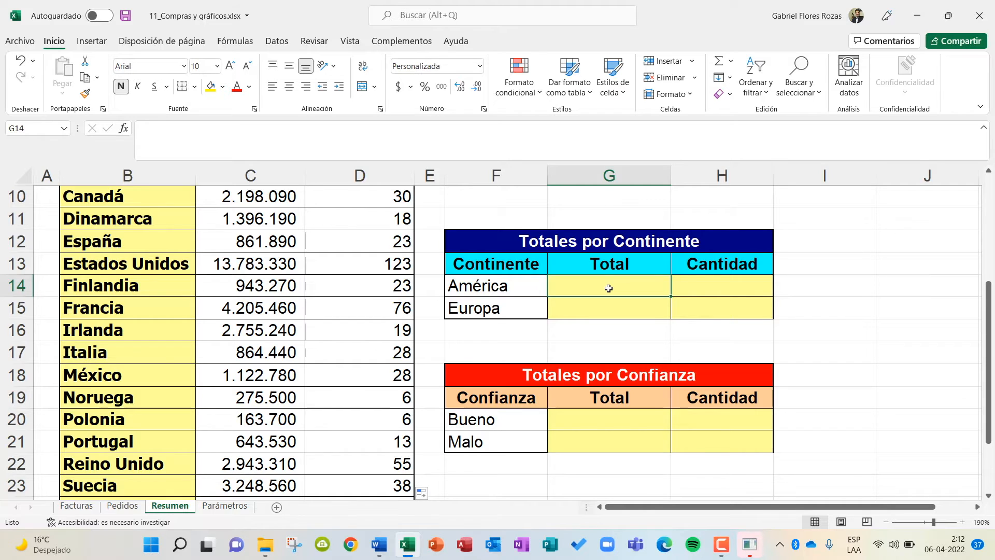
Begin a SUMAR.SI formula in América's Total cell of the Totales por Continente table, with the Continente named range as its range argument.
type("=suma")
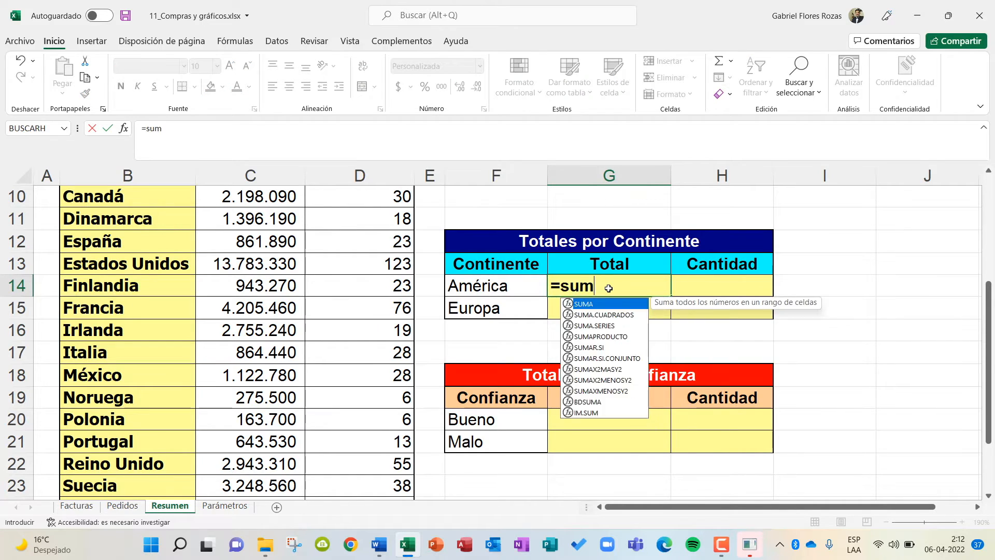
key("BackSpace")
key("BackSpace")
key("BackSpace")
key("BackSpace")
key("Caps_Lock")
type("SUMAR.SI(")
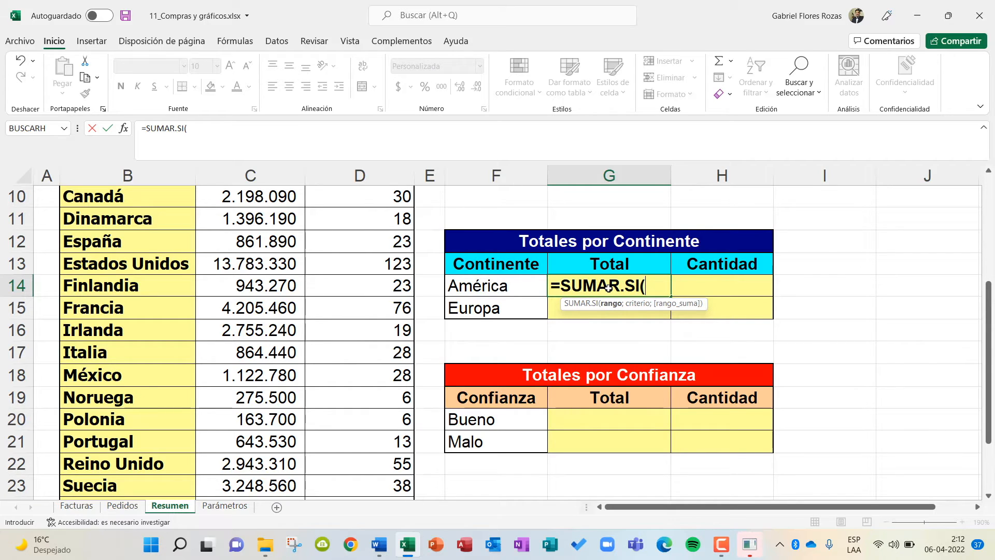
key("Caps_Lock")
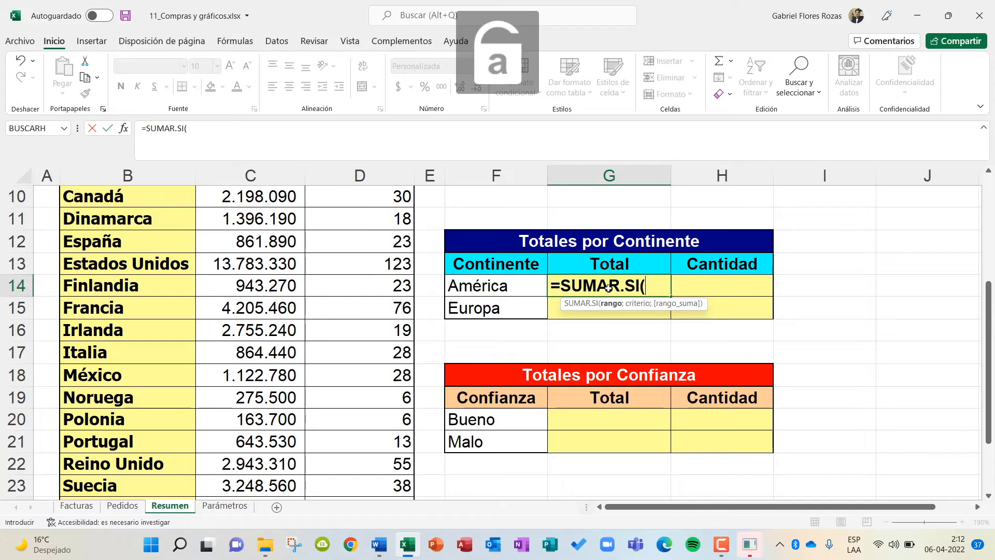
type("C")
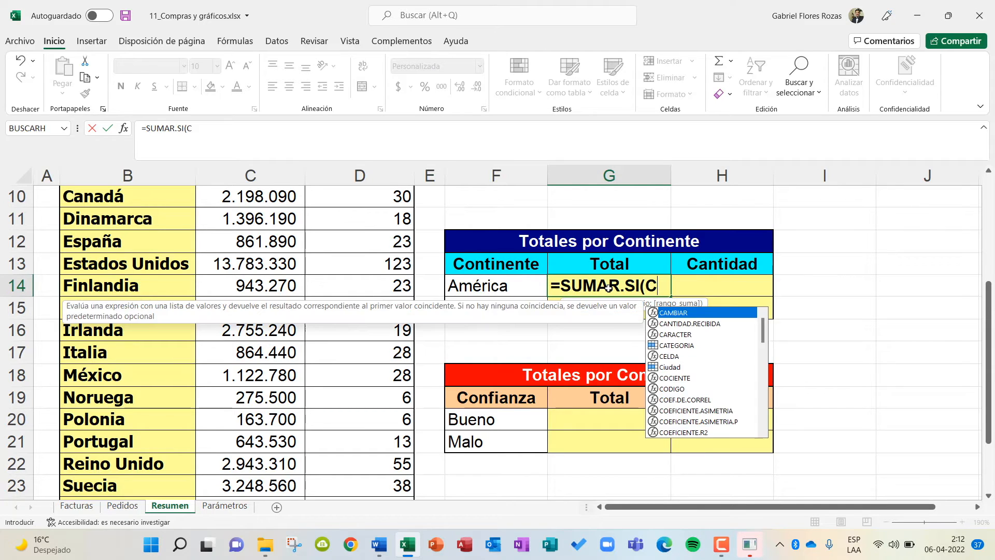
type("ontinente")
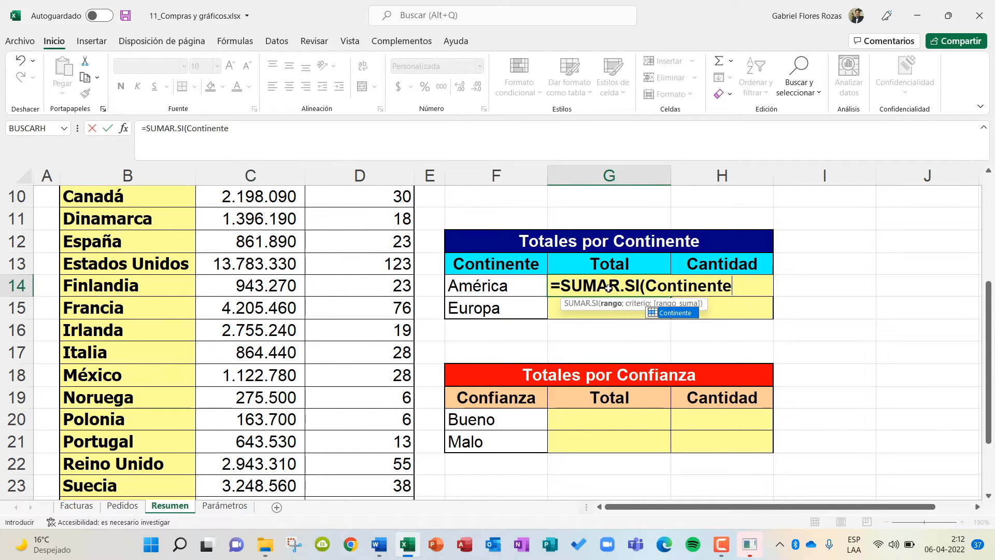
type(";")
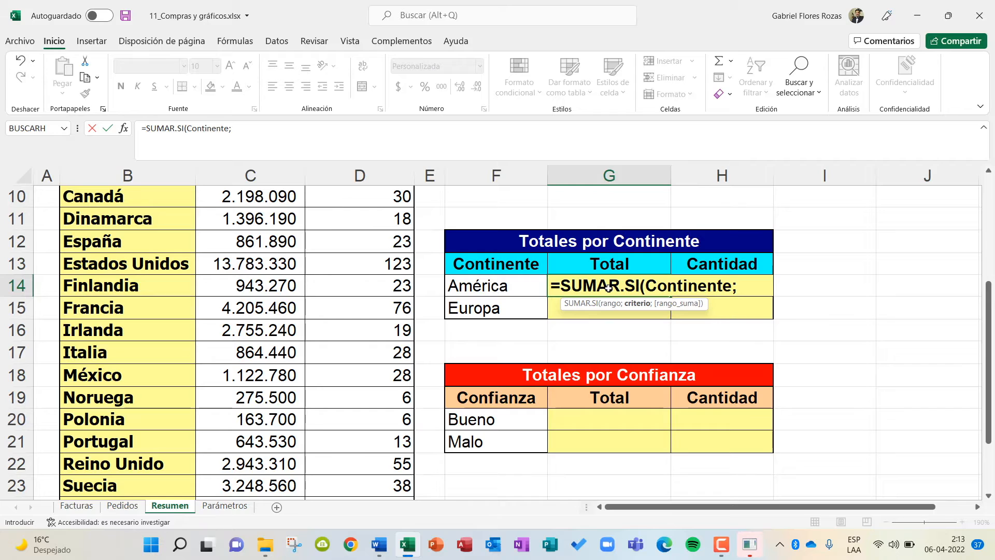
Complete América's Total formula as =SUMAR.SI(Continente;F14;Total), using the América cell as criterion and the Total range as sum range.
left_click(515, 284)
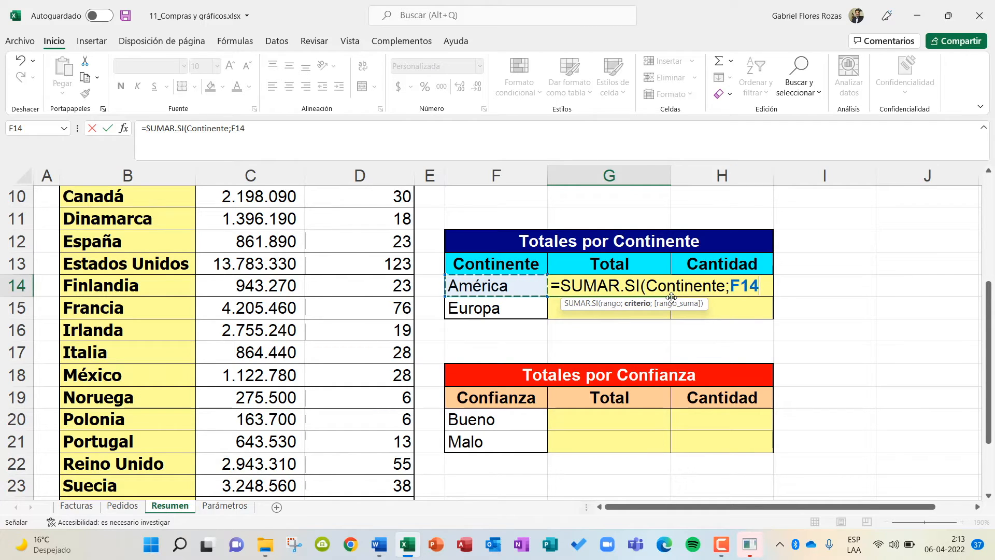
type(";")
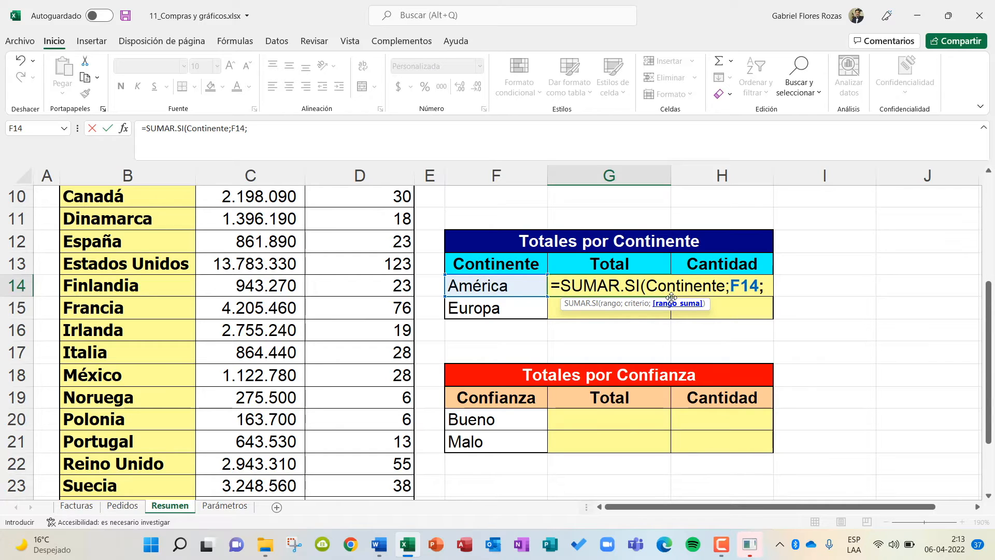
key("Caps_Lock")
key("Caps_Lock")
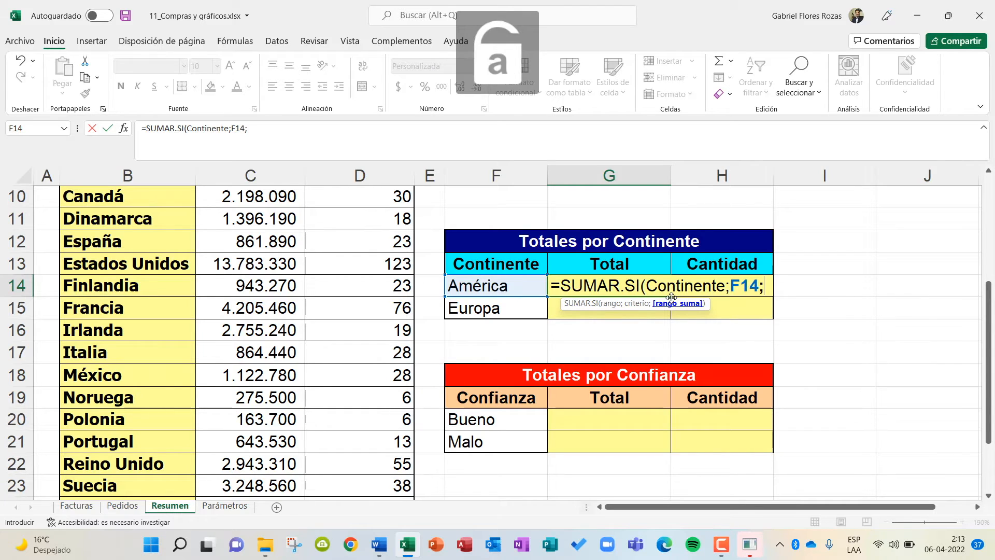
type("Total")
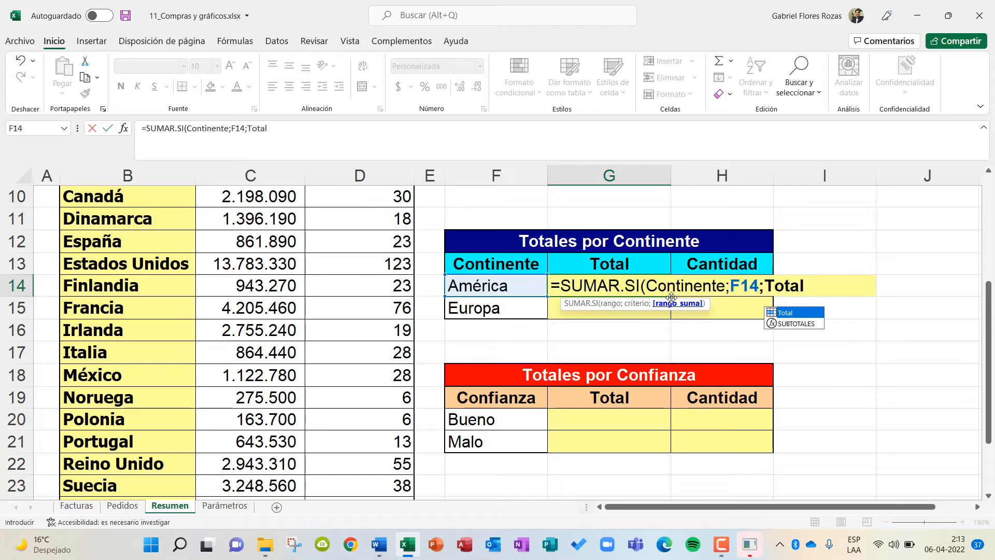
type(")")
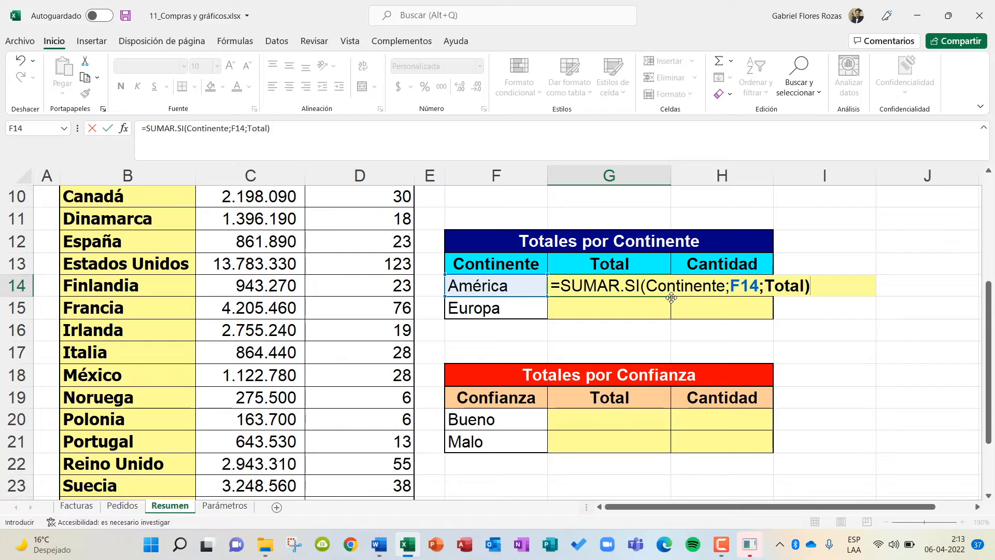
key("Return")
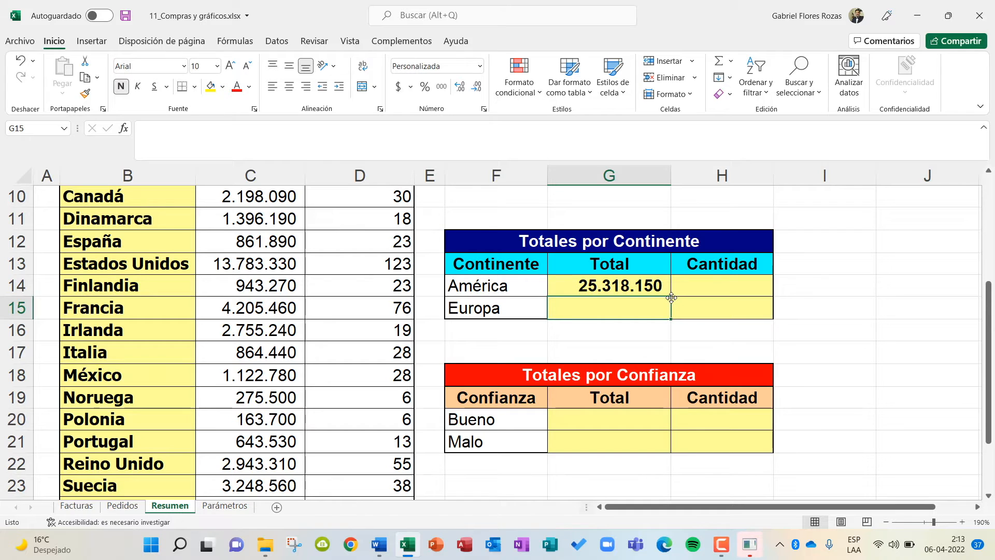
Fill América's SUMAR.SI formula down to Europa's Total cell and check the copied formula there.
left_click(648, 282)
left_click_drag(672, 296, 666, 320)
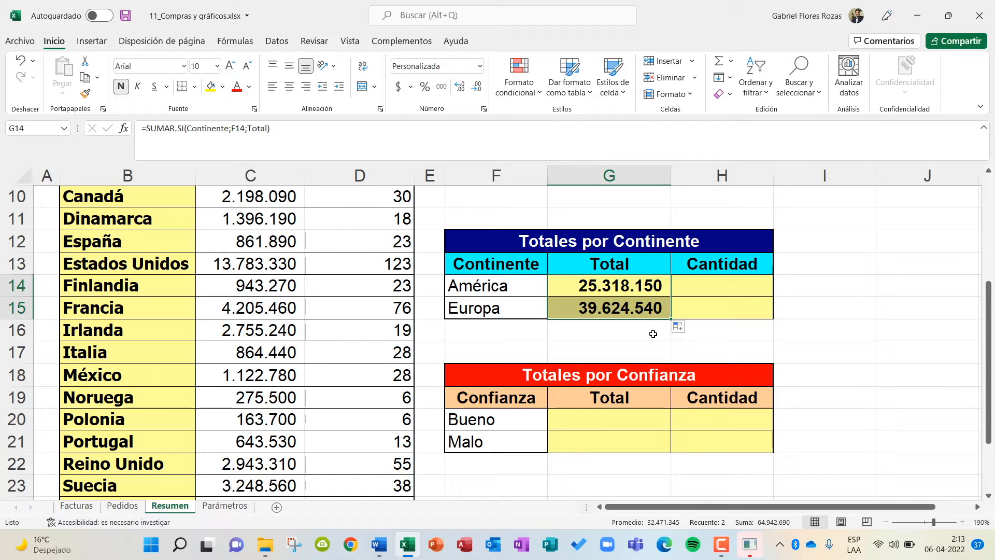
left_click(606, 336)
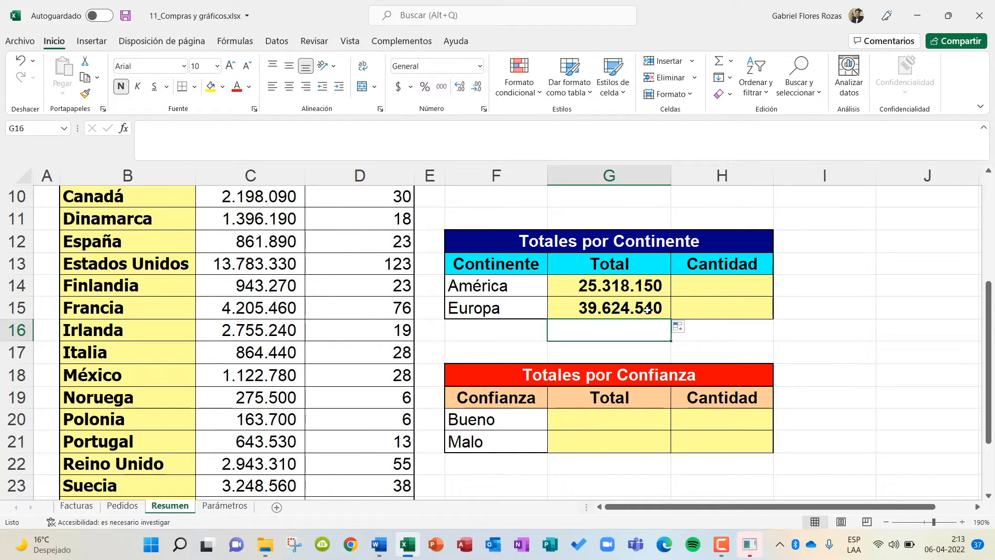
left_click(602, 310)
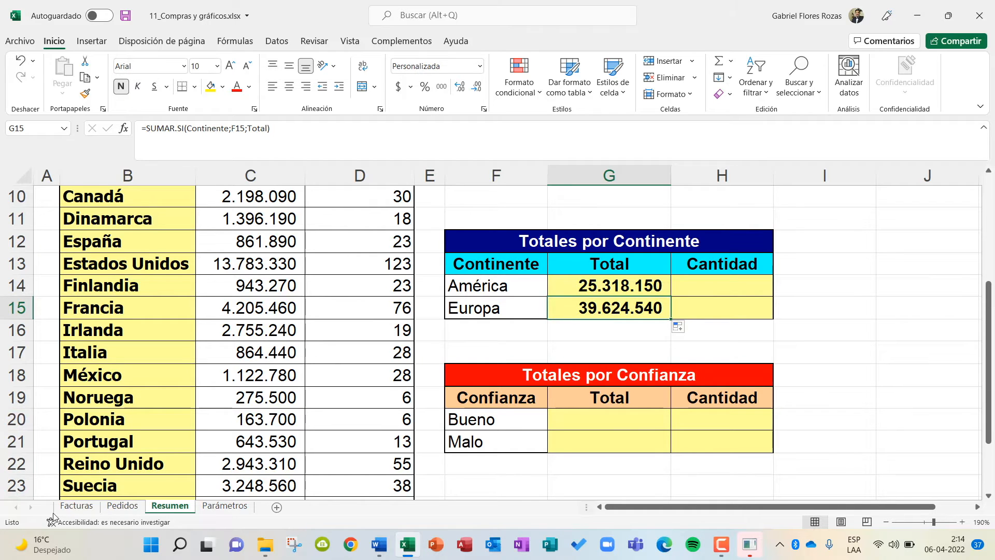
Examine the Continente column of the orders table on the Pedidos sheet.
left_click(123, 506)
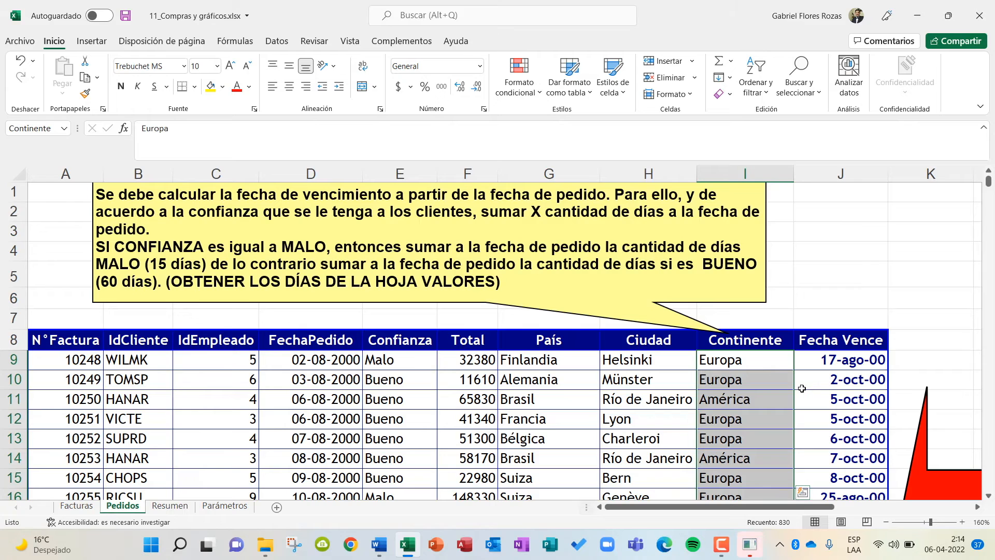
left_click(744, 402)
left_click(726, 452)
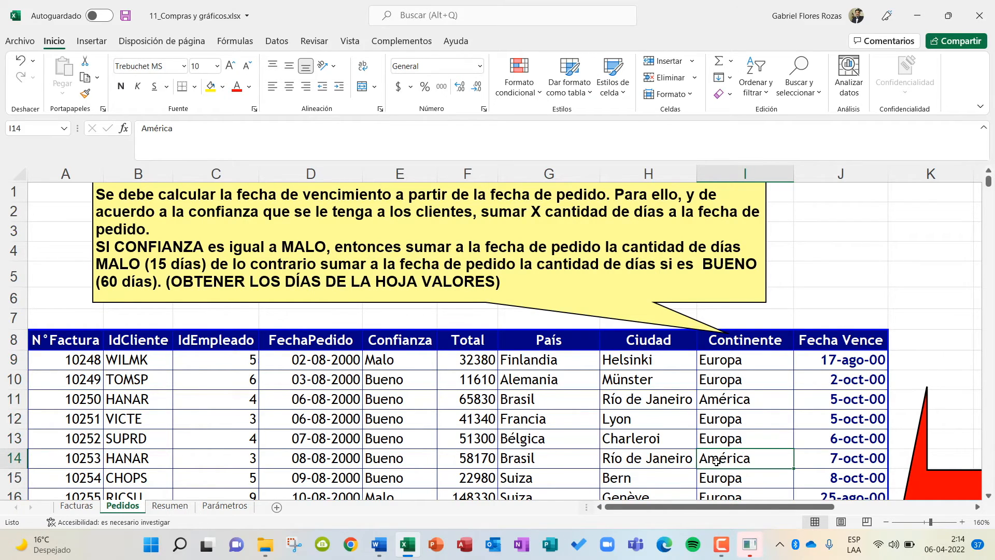
scroll(718, 462, "down", 2)
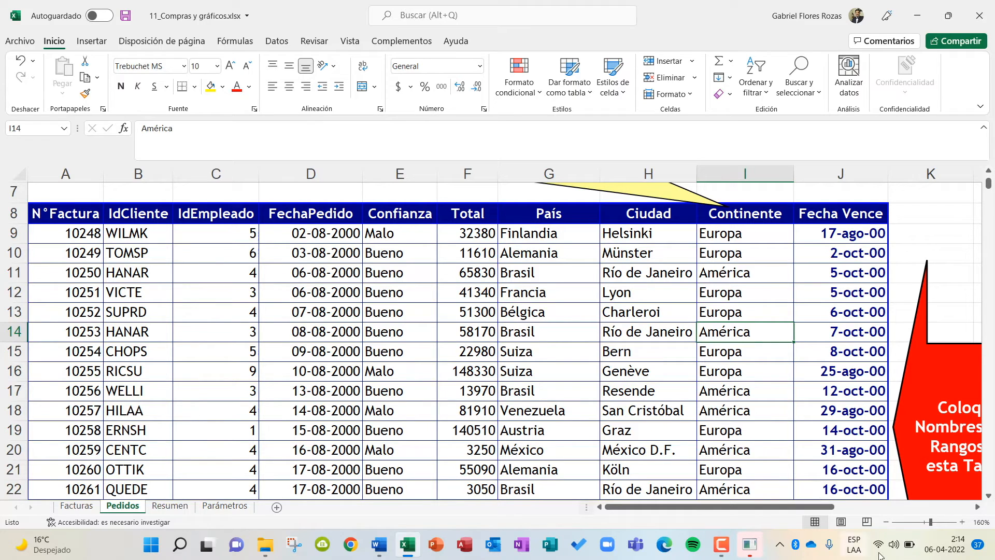
Dismiss the Windows security identity request, minimize the Word instructions and return to the Resumen sheet in Excel.
left_click(749, 544)
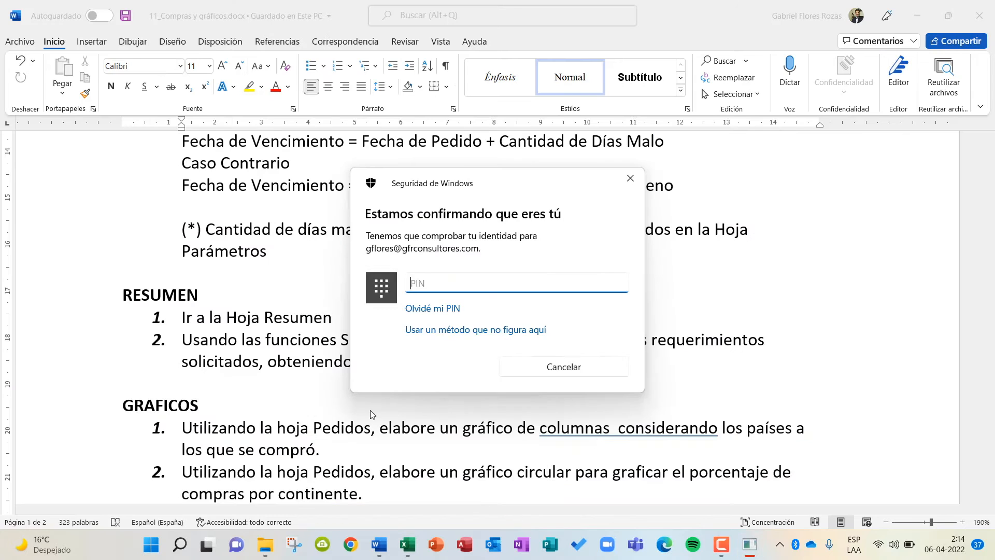
left_click(630, 178)
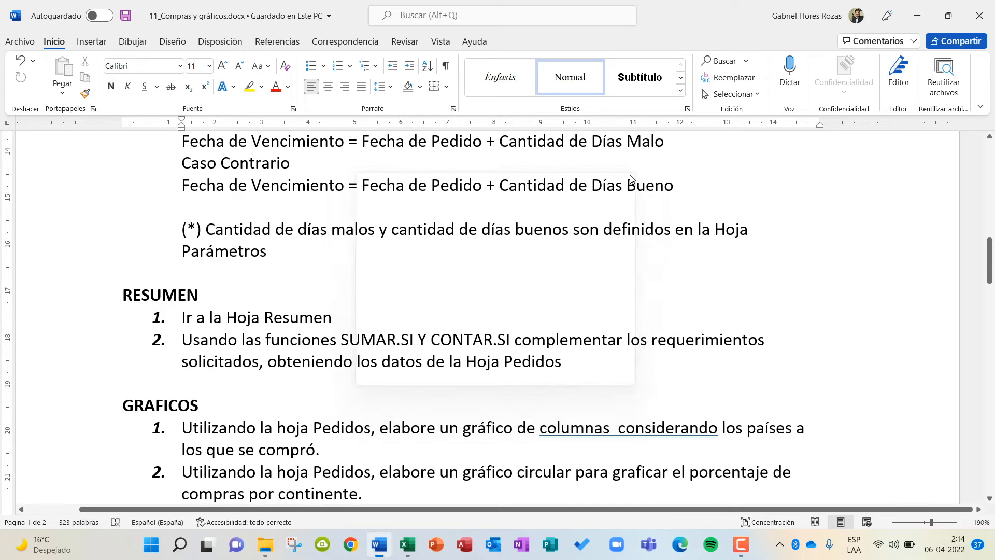
left_click(917, 16)
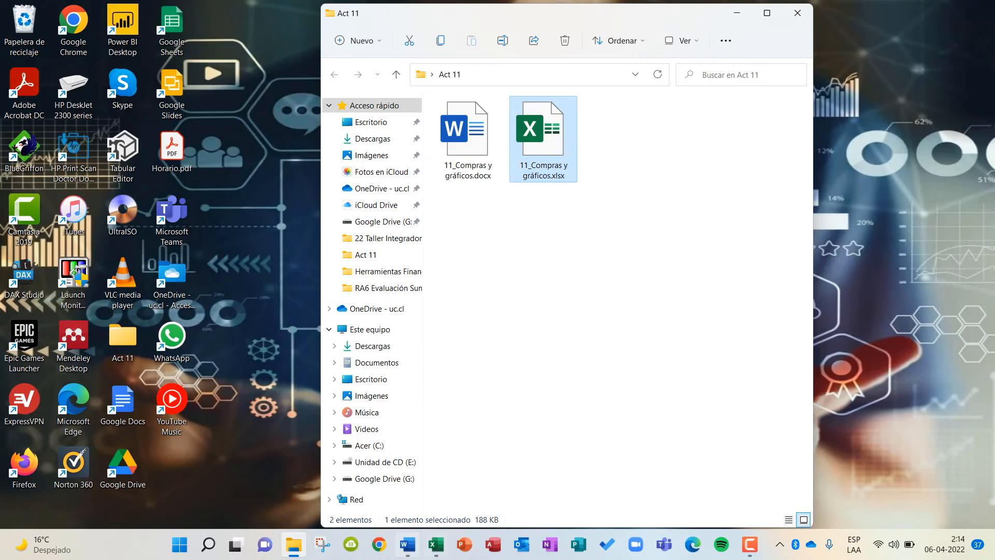
left_click(436, 545)
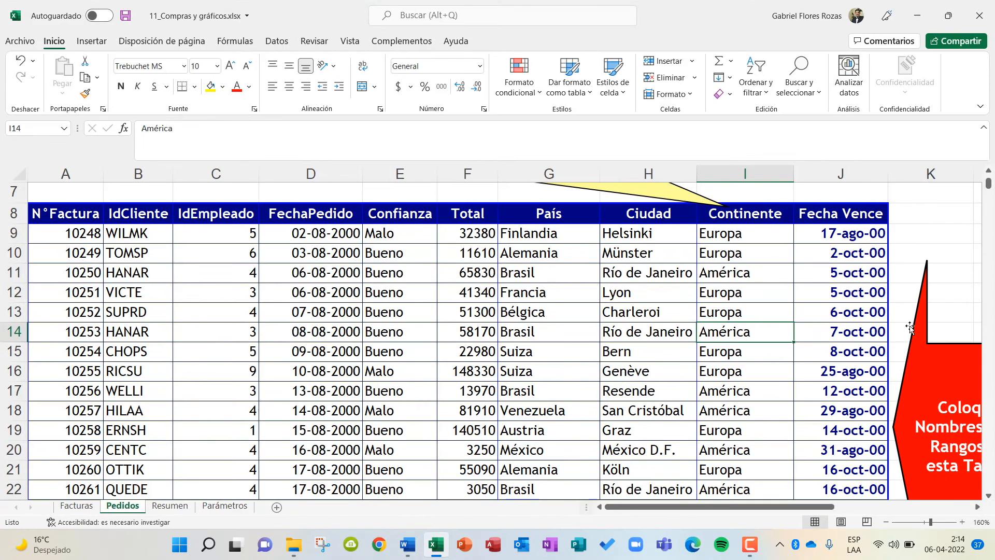
left_click(170, 507)
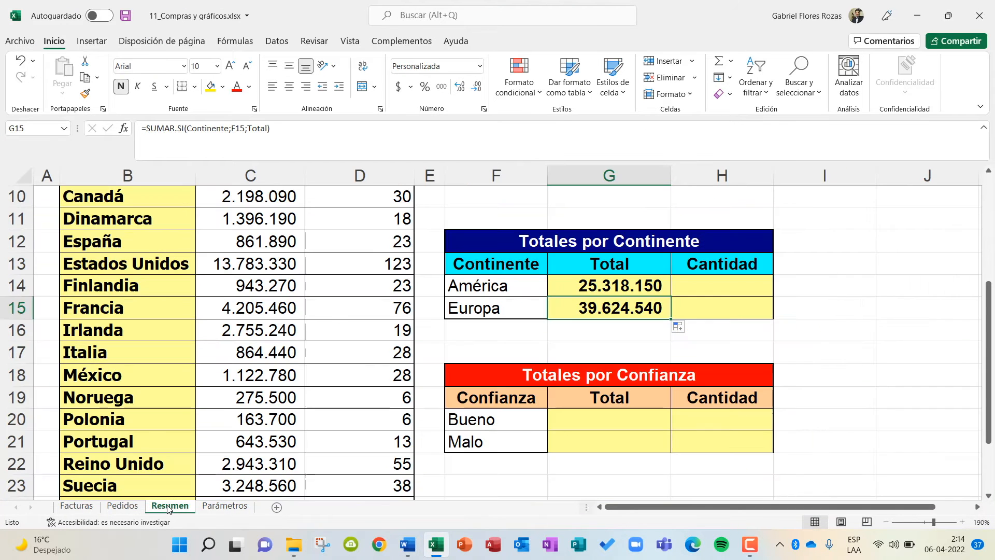
Begin a CONTAR.SI formula in América's Cantidad cell of the Totales por Continente table.
left_click(733, 286)
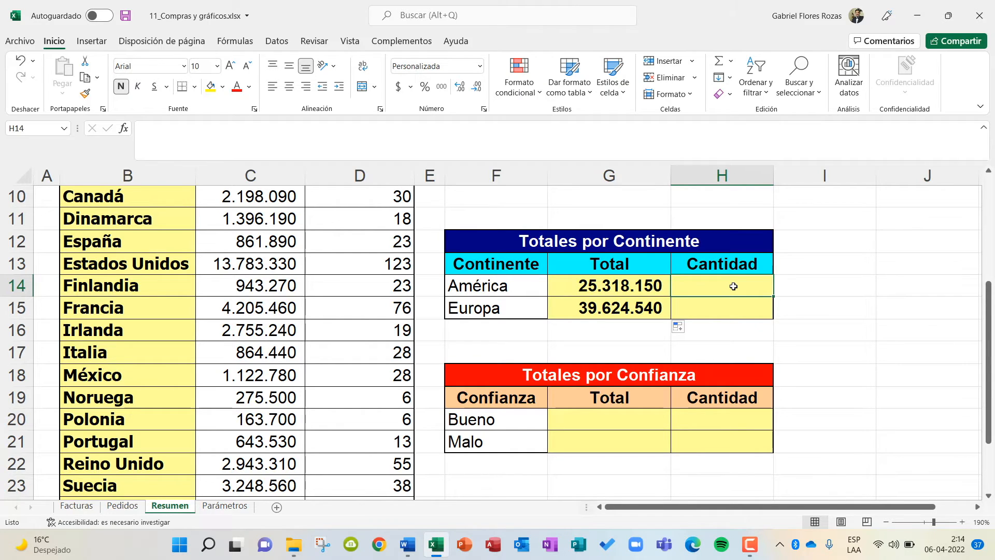
type("=conta")
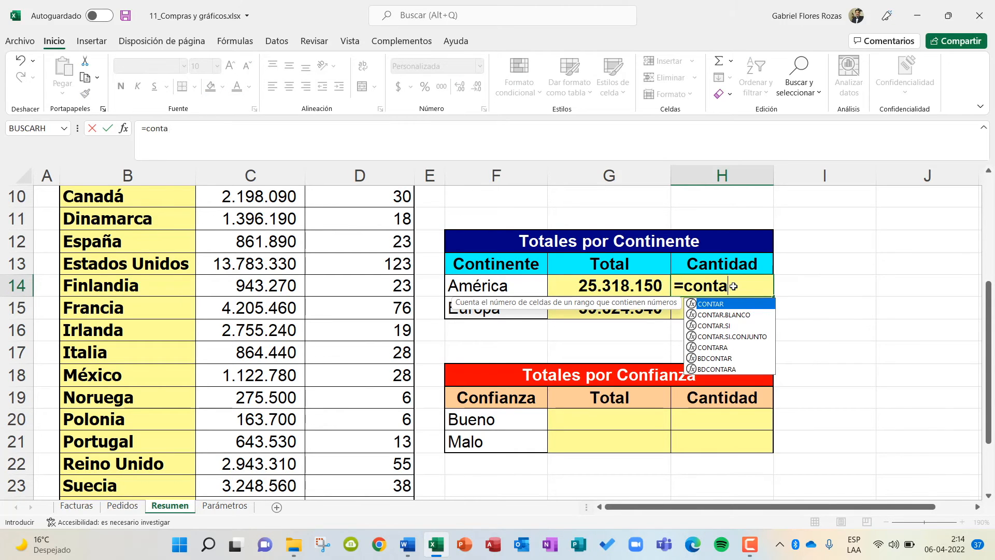
key("BackSpace")
key("BackSpace")
key("BackSpace")
key("BackSpace")
key("BackSpace")
key("Caps_Lock")
type("CON")
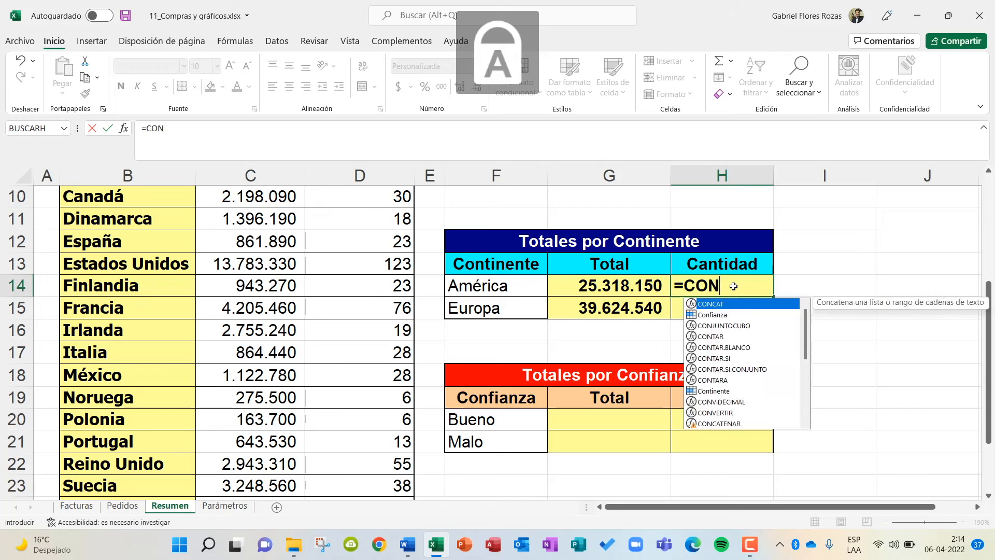
type("TAR.SI")
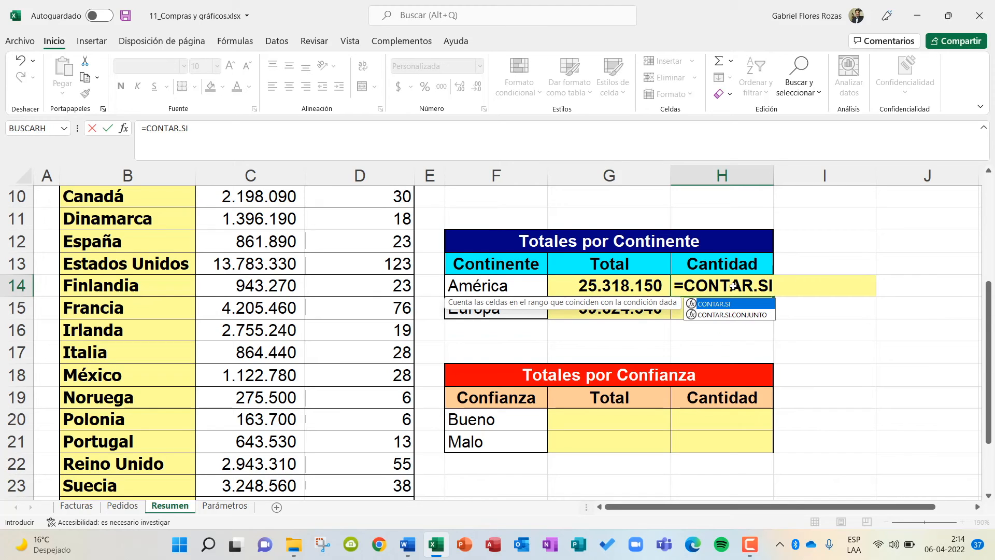
type("(")
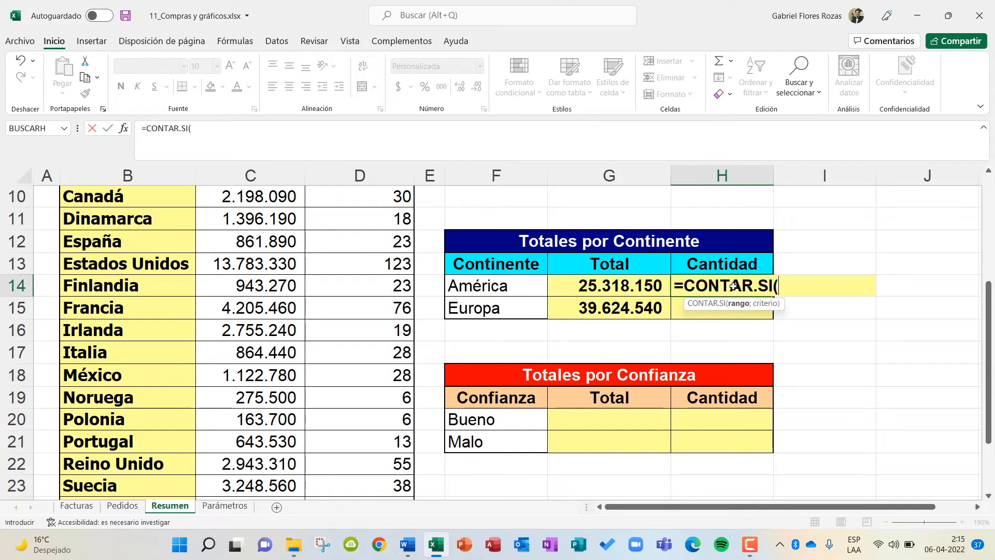
Complete América's Cantidad formula as =CONTAR.SI(Continente;F14), using the Continente named range and the América cell as criterion.
type("c")
key("BackSpace")
type("Continente")
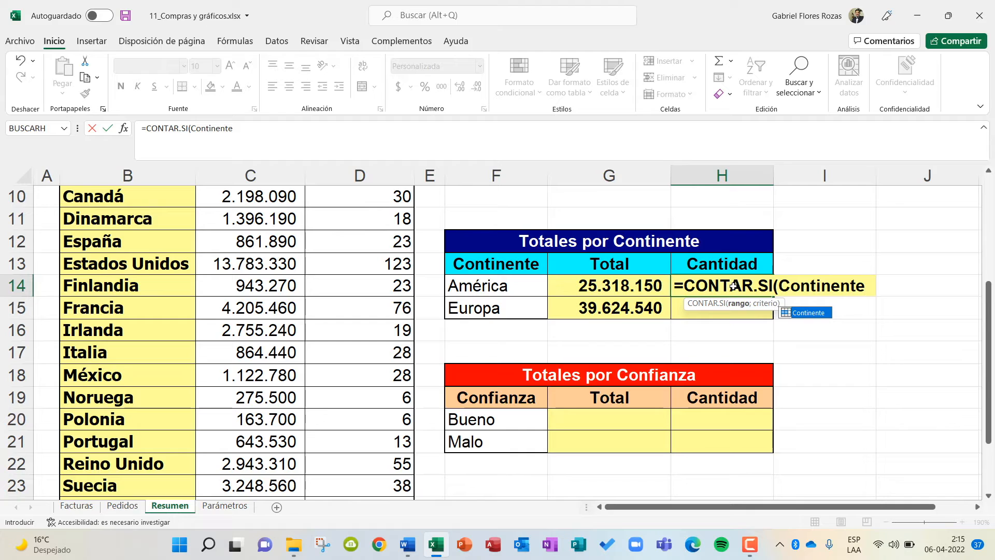
type(";")
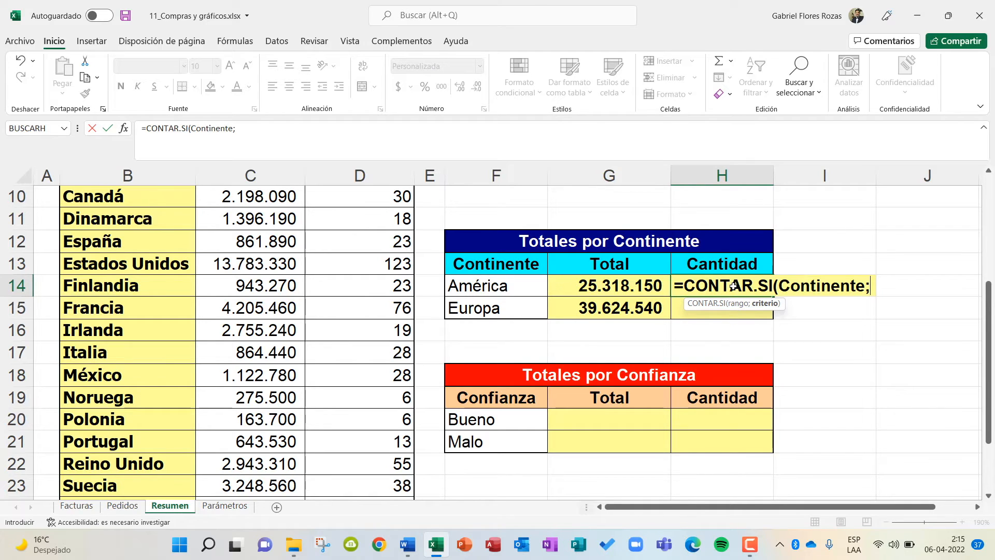
left_click(499, 285)
type(")")
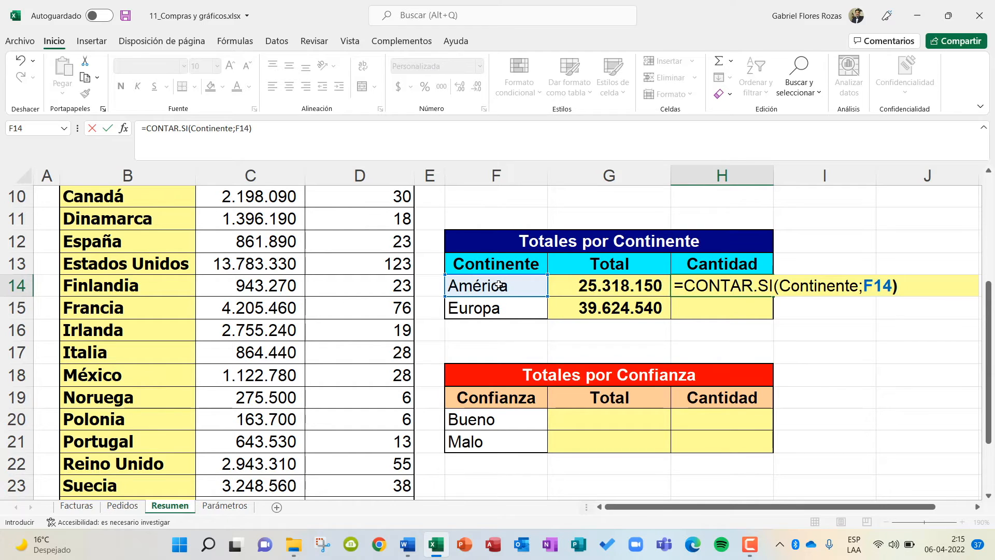
key("Return")
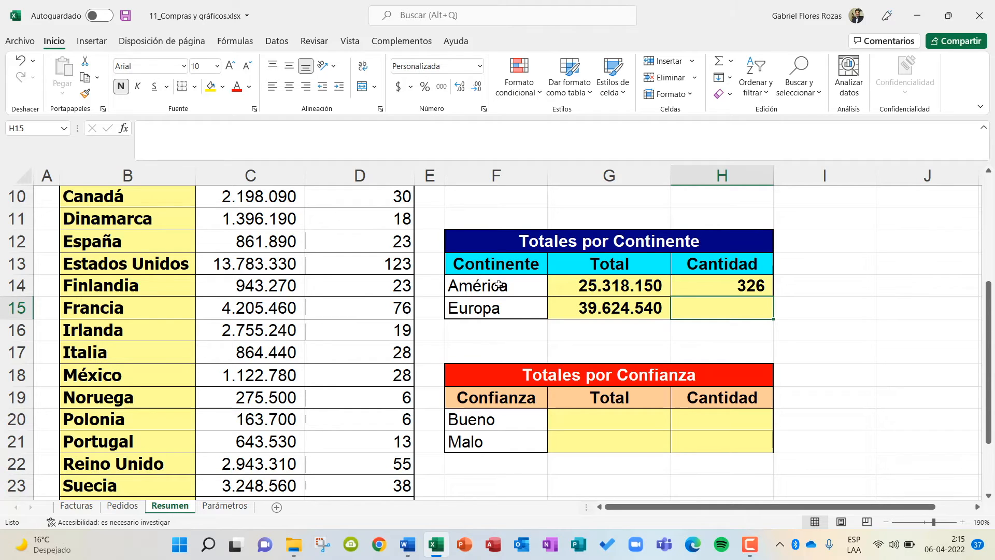
Fill América's CONTAR.SI formula down to Europa's Cantidad cell and check both formulas.
left_click(729, 288)
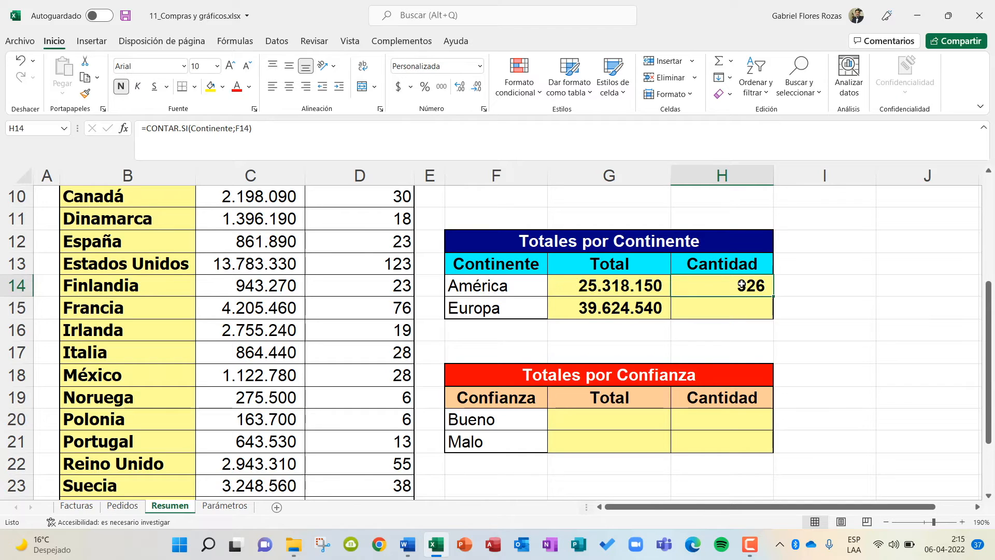
left_click_drag(773, 297, 767, 323)
left_click(831, 322)
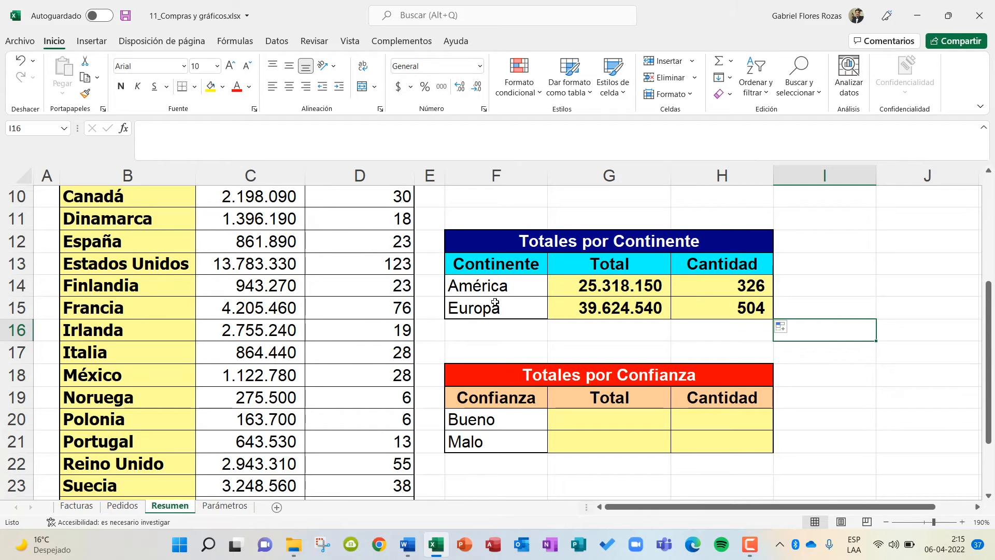
left_click(704, 287)
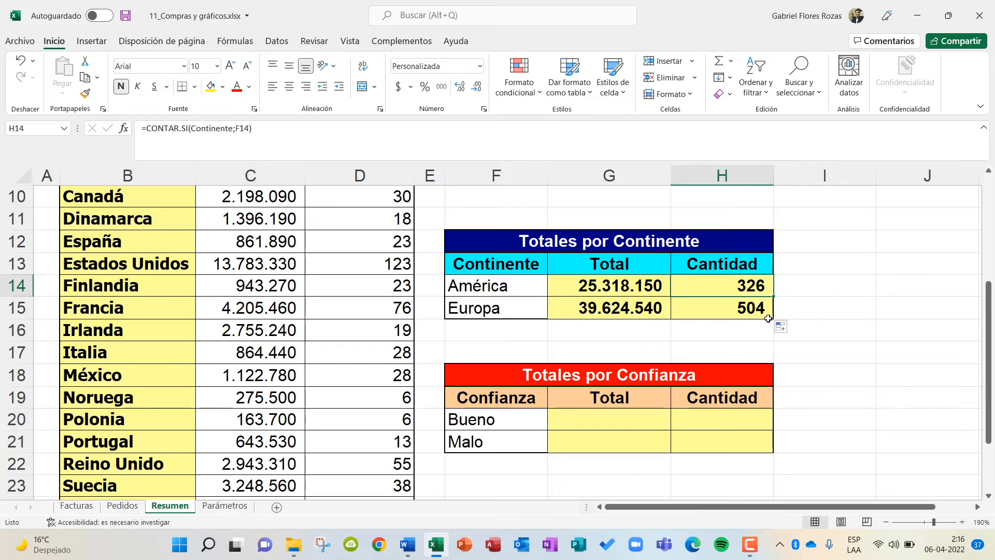
left_click(734, 308)
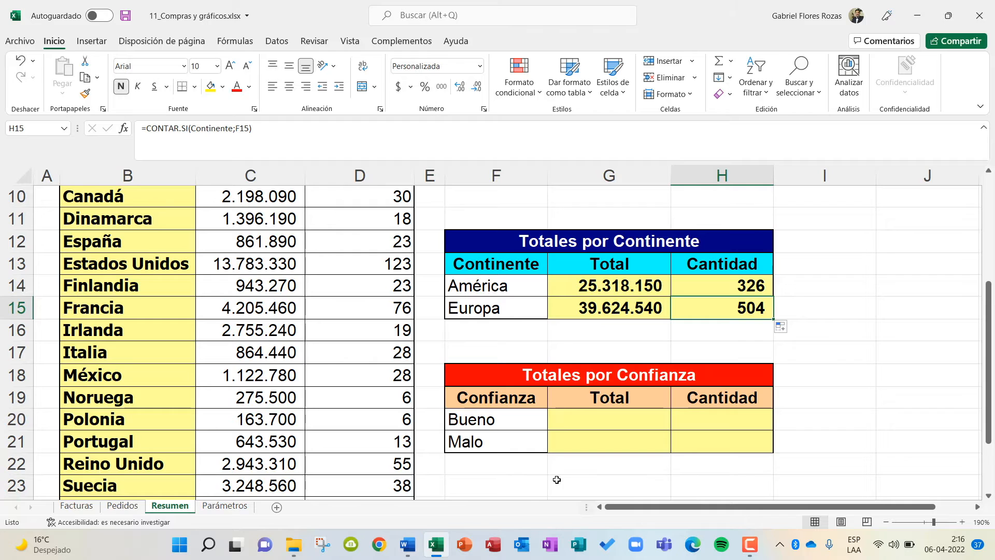
Review the Confianza column on the Pedidos sheet against the Totales por Confianza table, ending on the Resumen sheet.
left_click(126, 506)
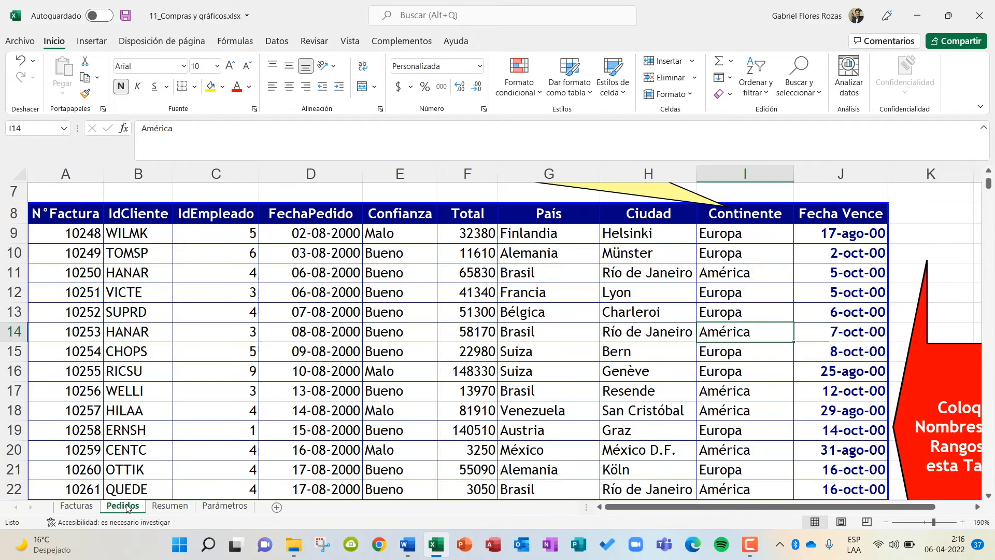
scroll(378, 363, "up", 1)
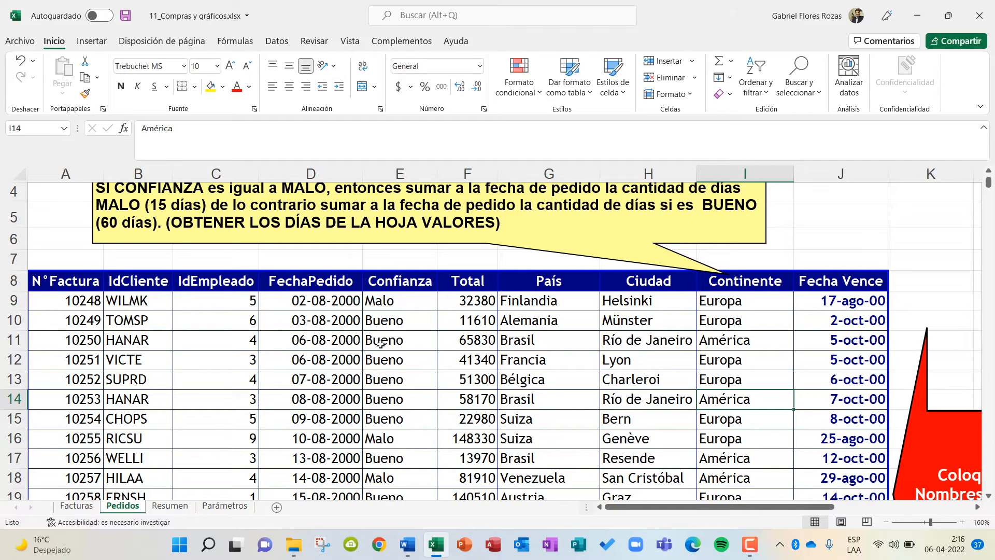
left_click(165, 506)
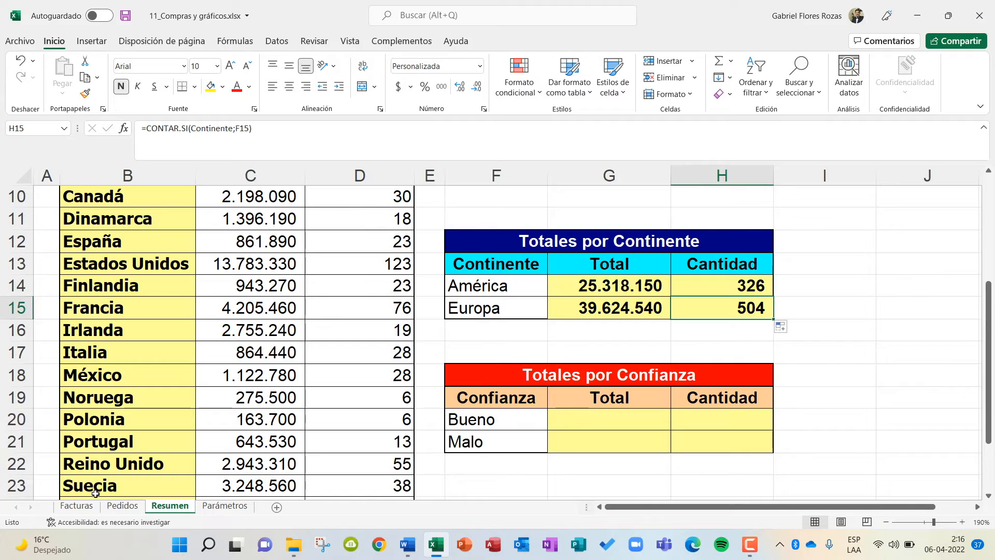
left_click(123, 505)
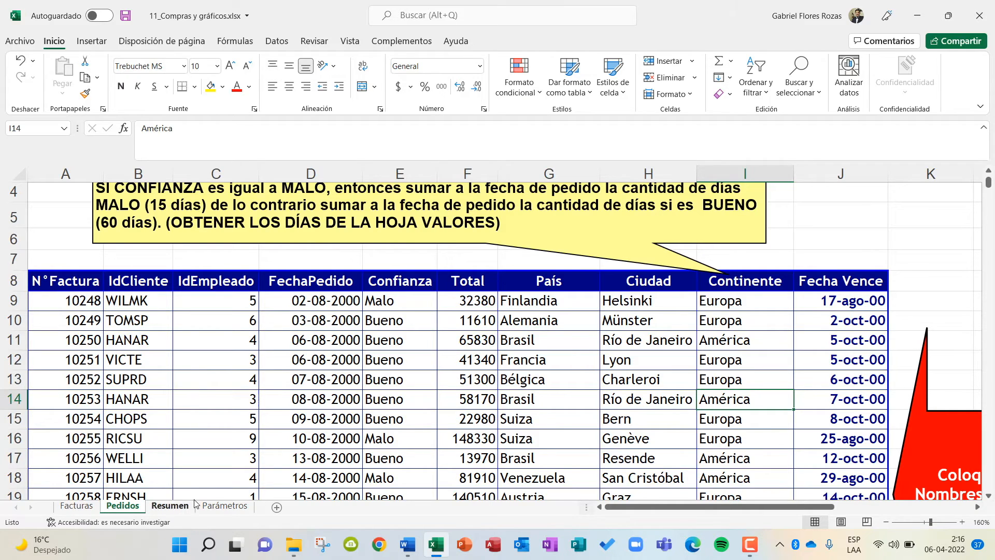
left_click(168, 505)
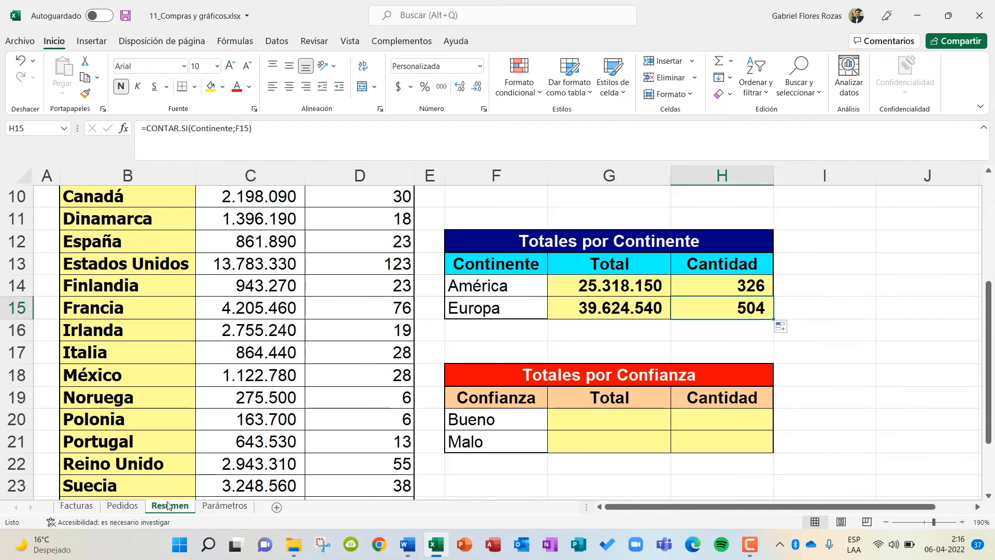
Begin a SUMAR.SI formula in Bueno's Total cell of the Totales por Confianza table.
left_click(610, 424)
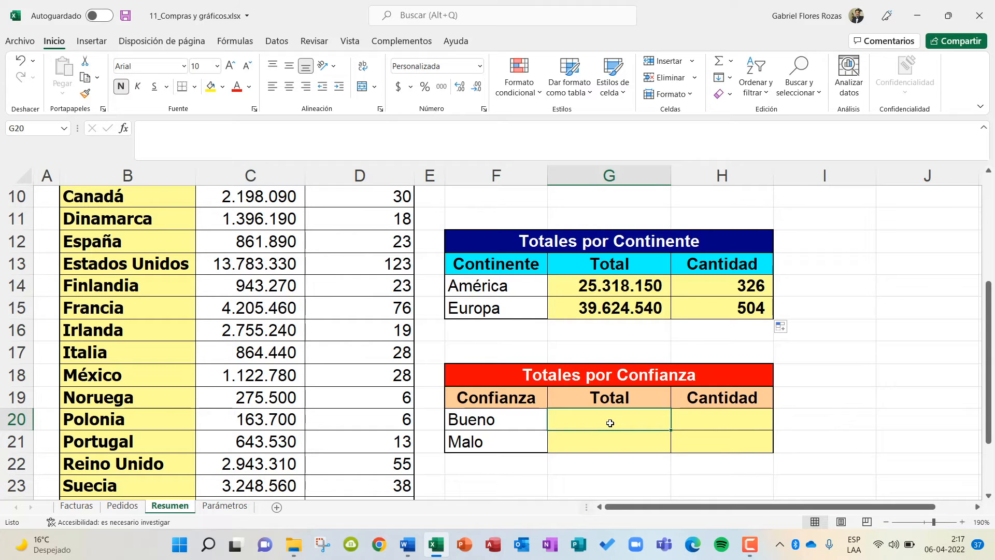
type("=sumar")
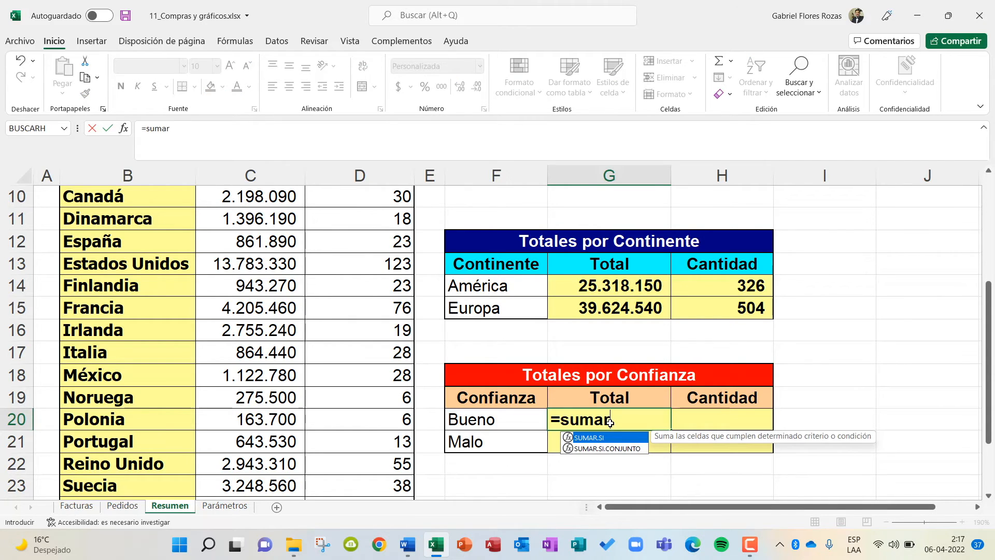
key("BackSpace")
key("BackSpace")
key("BackSpace")
key("BackSpace")
key("BackSpace")
key("Caps_Lock")
type("SUMAR.SI")
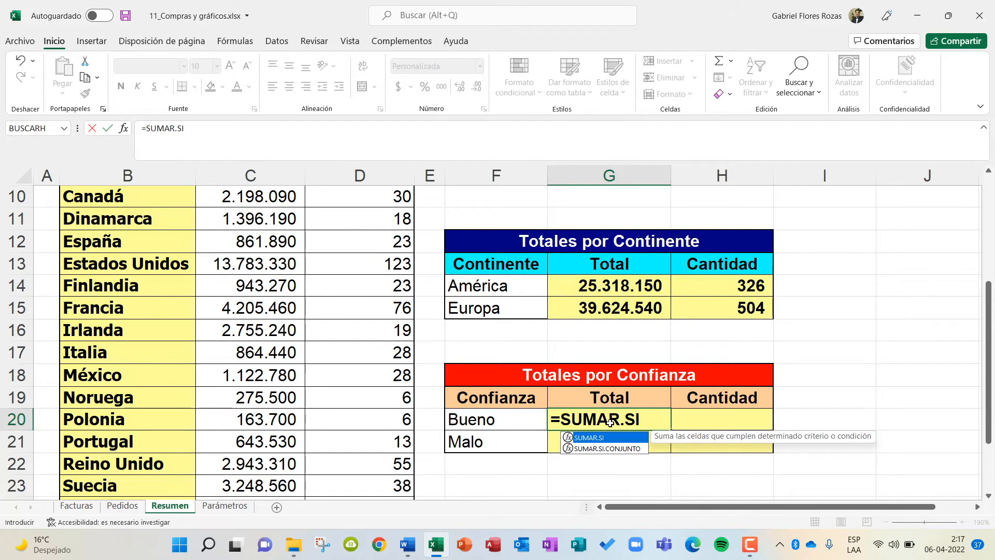
type("(")
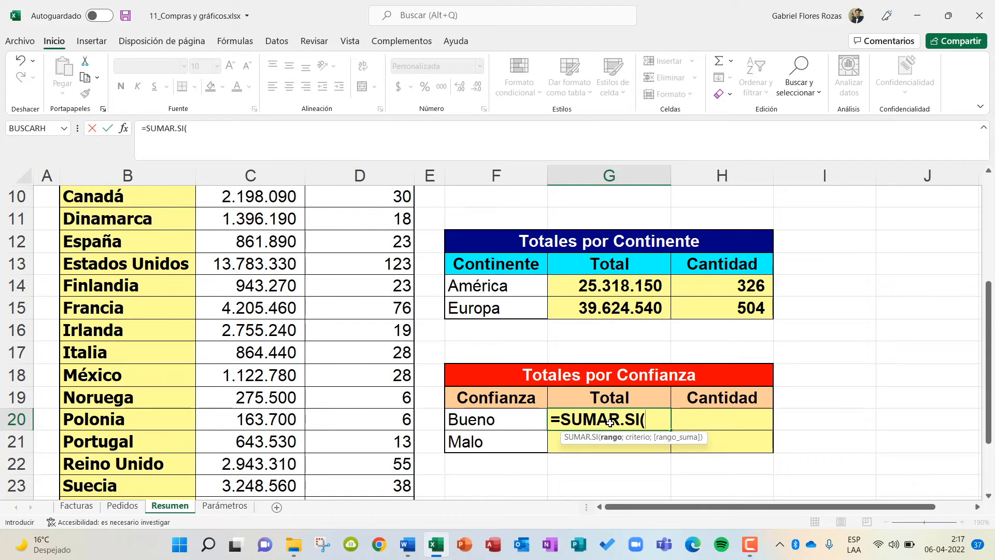
Complete Bueno's Total formula as =SUMAR.SI(Confianza;F20;Total), using the Confianza and Total named ranges and the Bueno cell as criterion.
key("Caps_Lock")
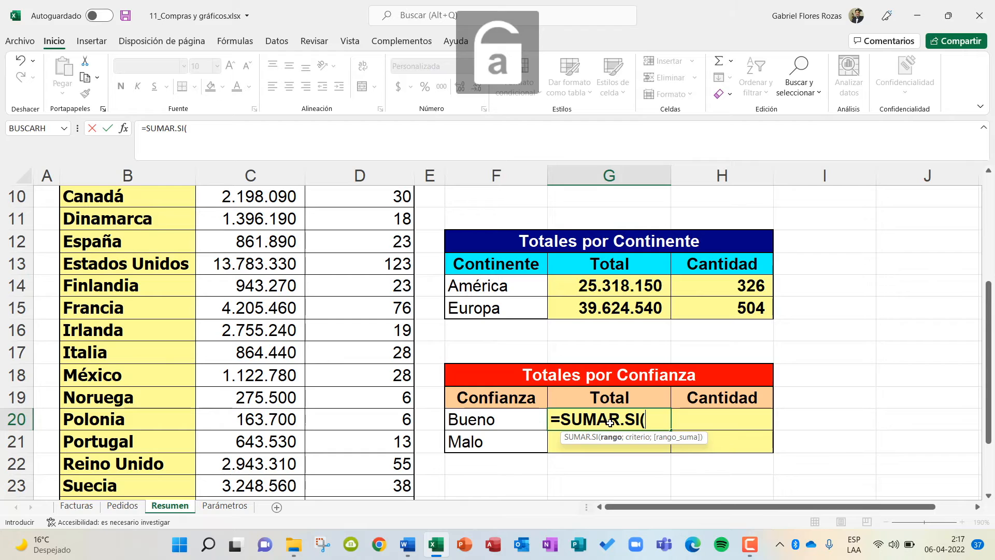
type("C")
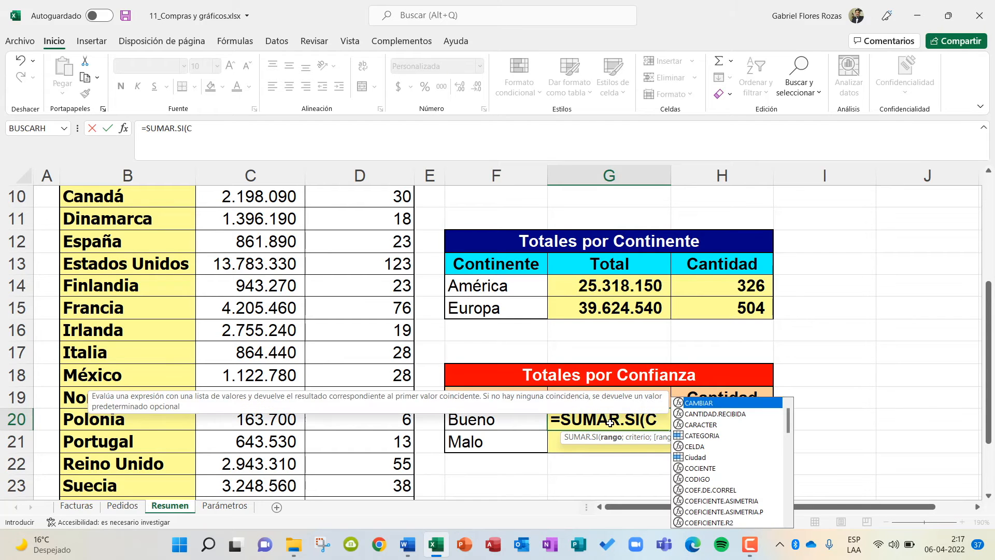
type("onfianza")
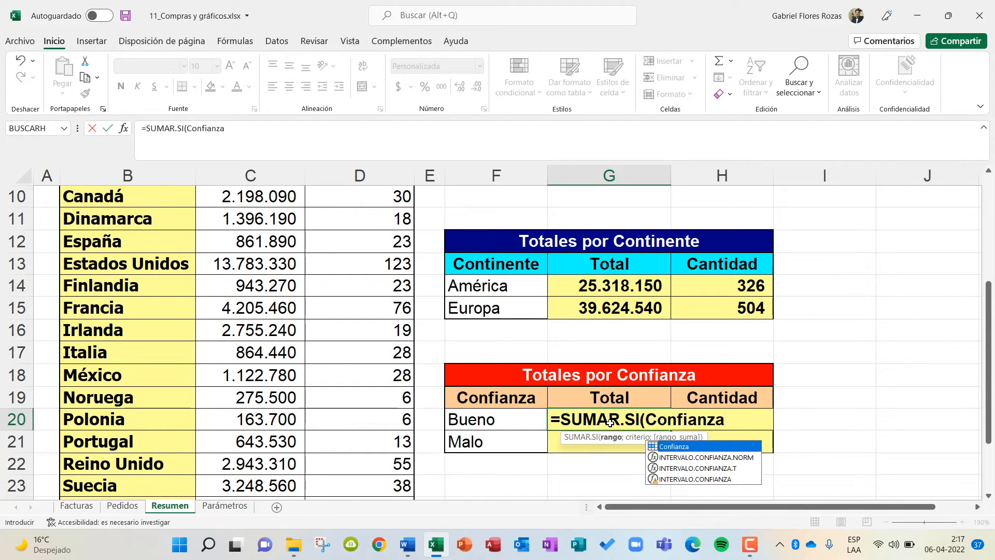
type(";")
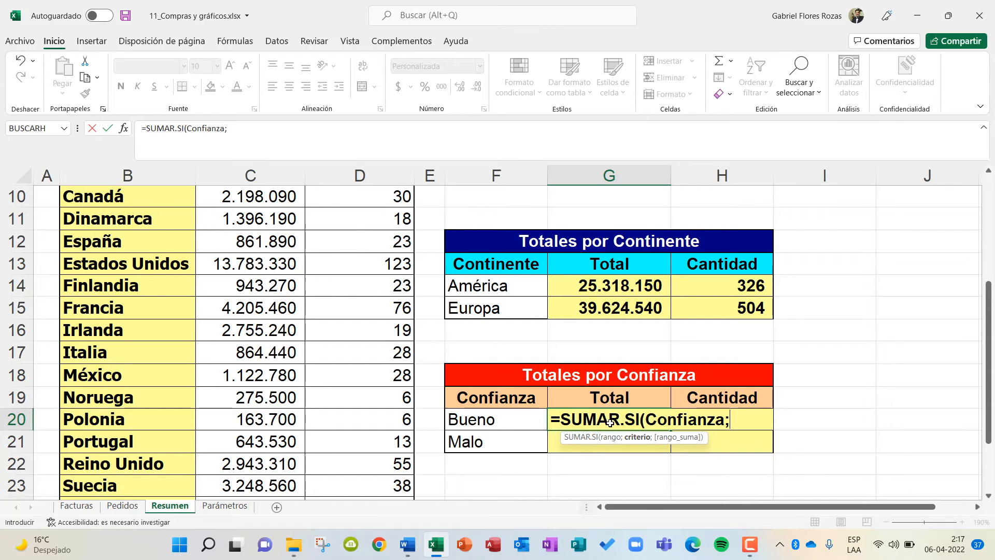
left_click(515, 425)
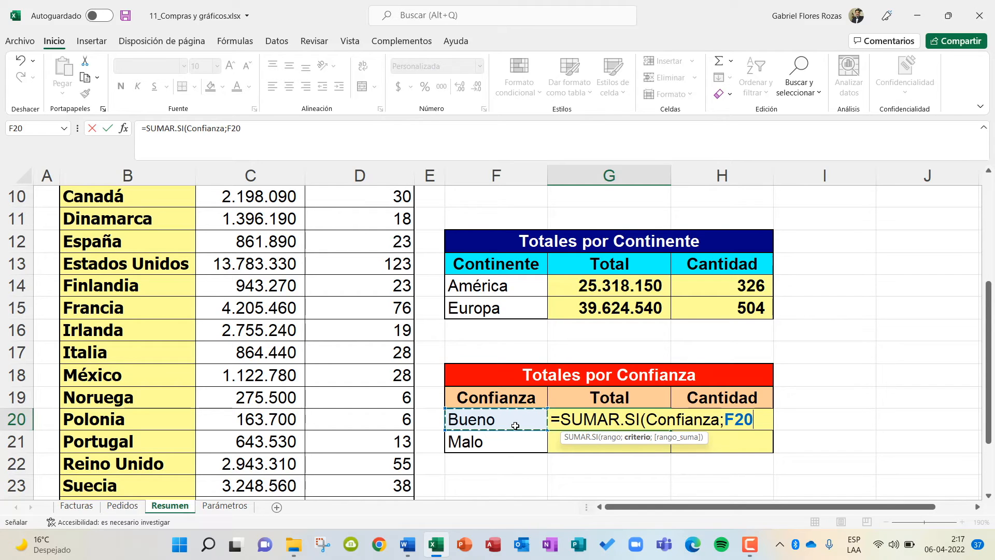
type(";")
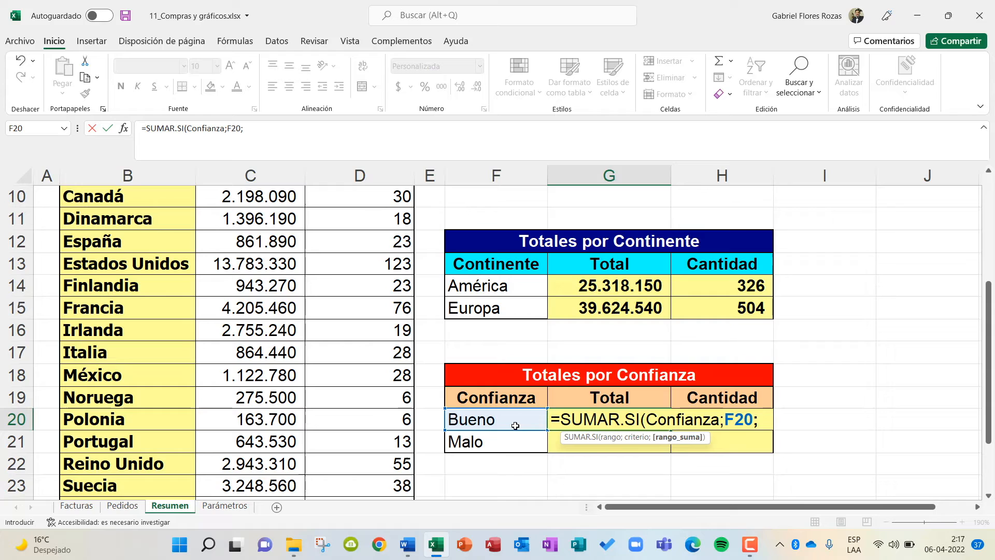
type("Total)")
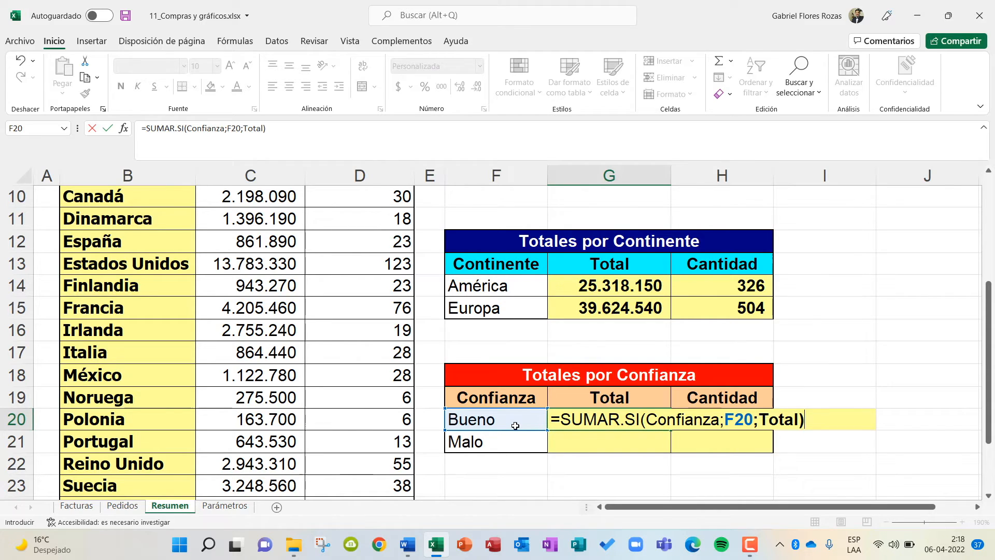
key("Return")
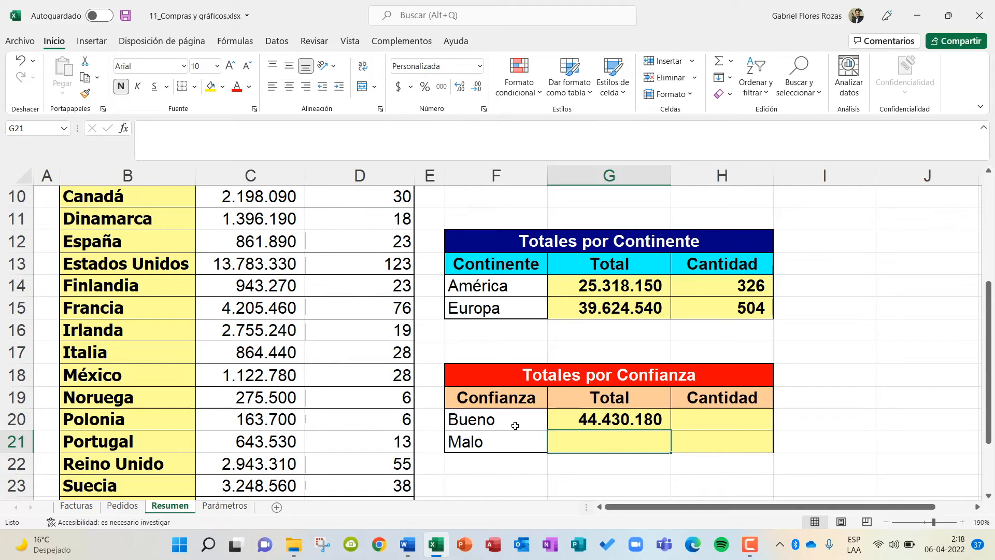
Fill Bueno's SUMAR.SI formula down to Malo's Total cell and check both formulas.
left_click(631, 424)
left_click_drag(671, 432, 671, 450)
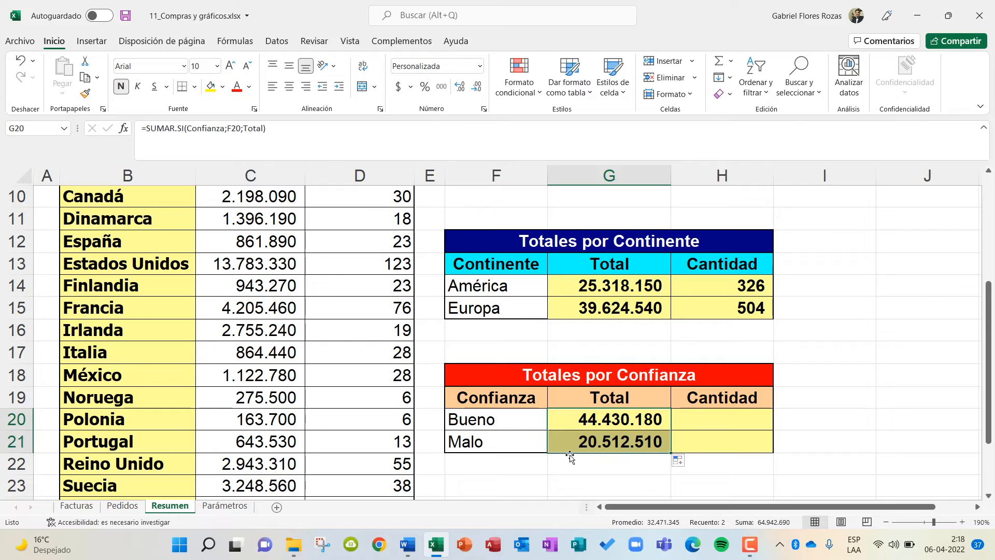
left_click(589, 441)
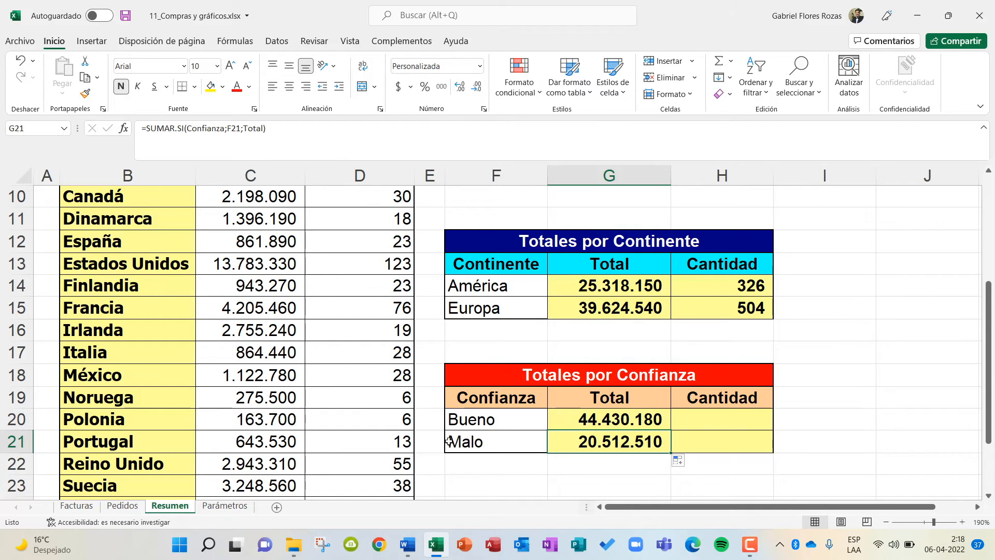
left_click(658, 421)
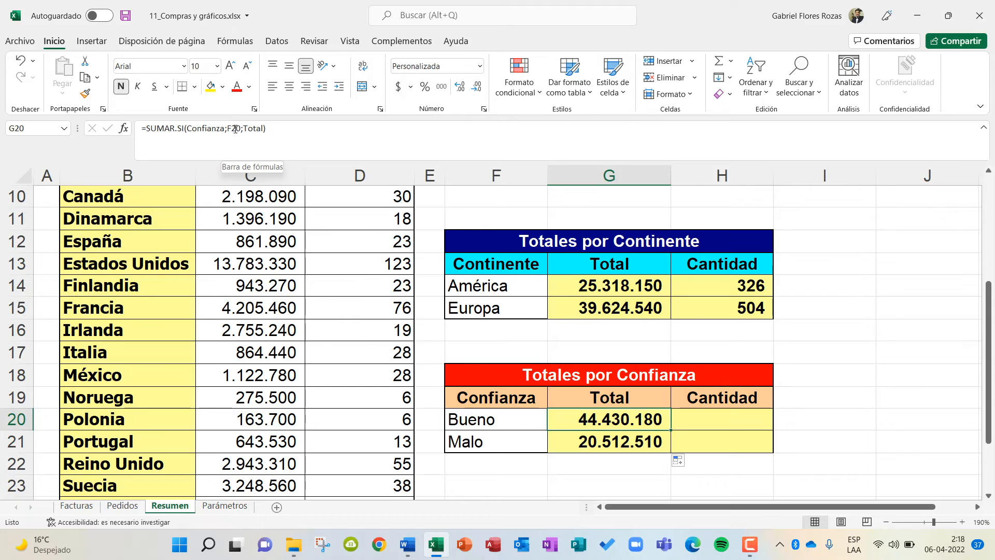
left_click(636, 444)
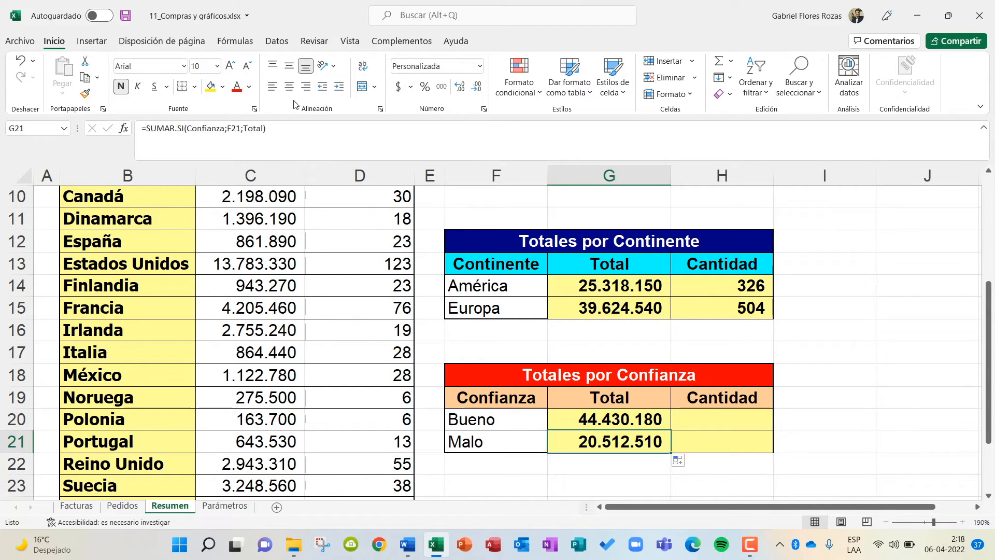
left_click(515, 468)
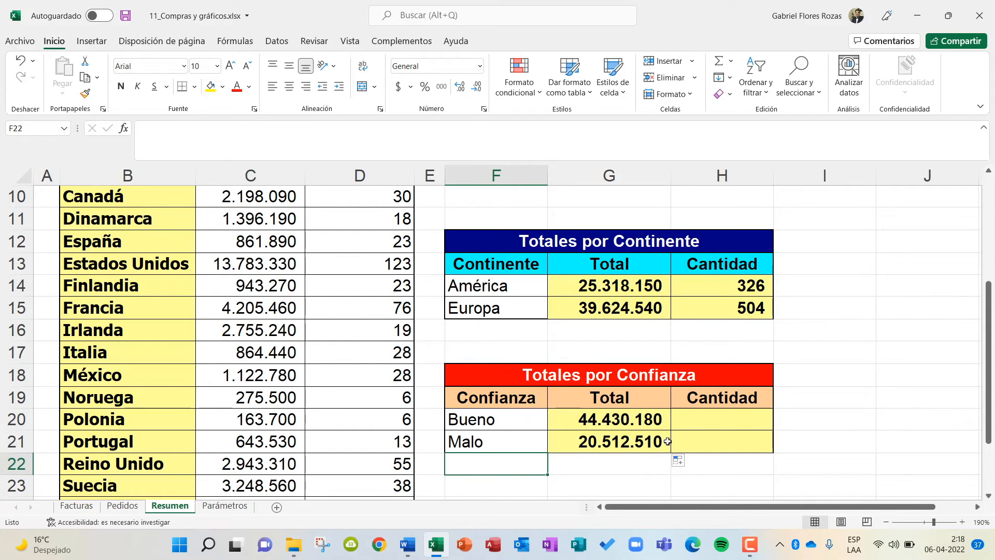
Begin a CONTAR.SI formula in Bueno's Cantidad cell of the Totales por Confianza table.
left_click(723, 420)
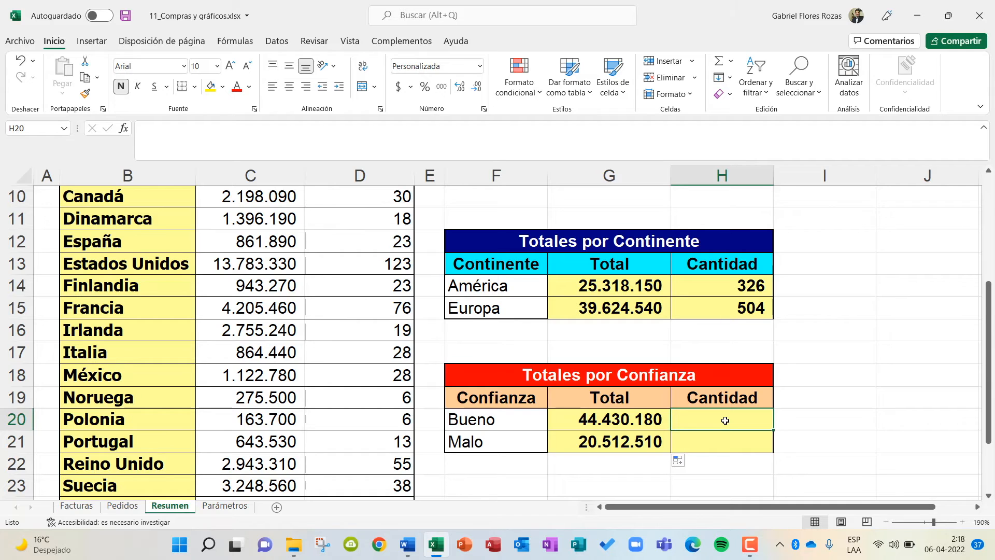
type("=contar")
key("BackSpace")
key("BackSpace")
key("BackSpace")
key("BackSpace")
key("BackSpace")
key("BackSpace")
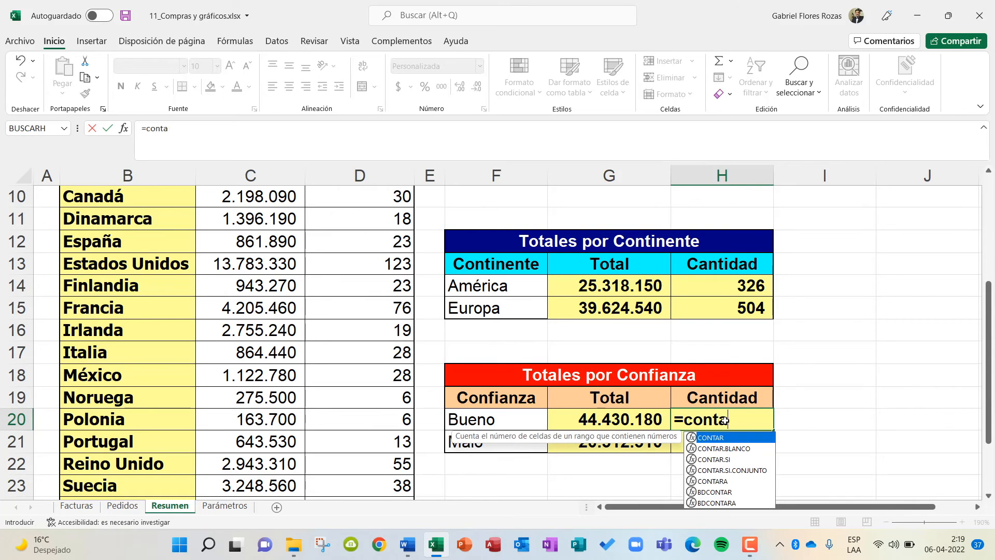
key("Caps_Lock")
type("CO")
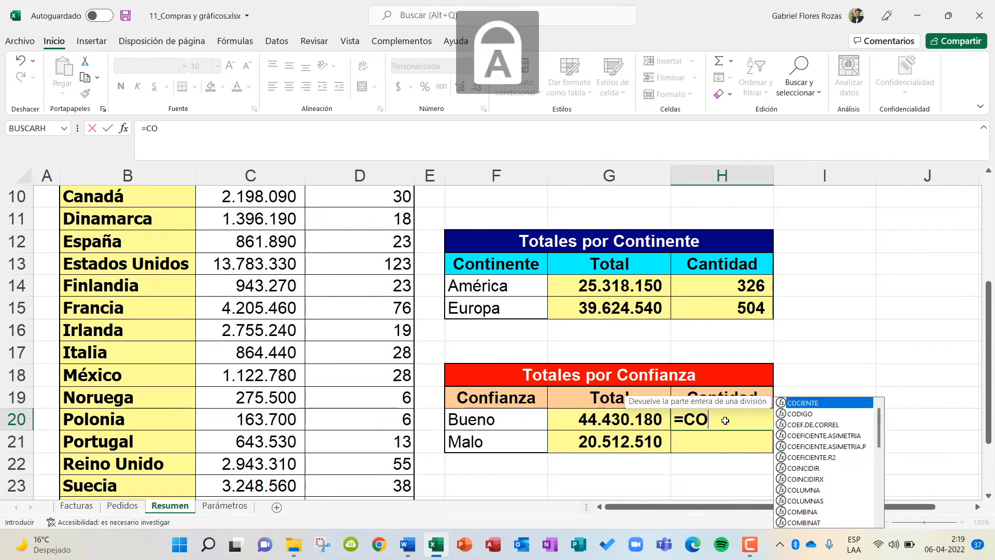
type("NTAR.SI(")
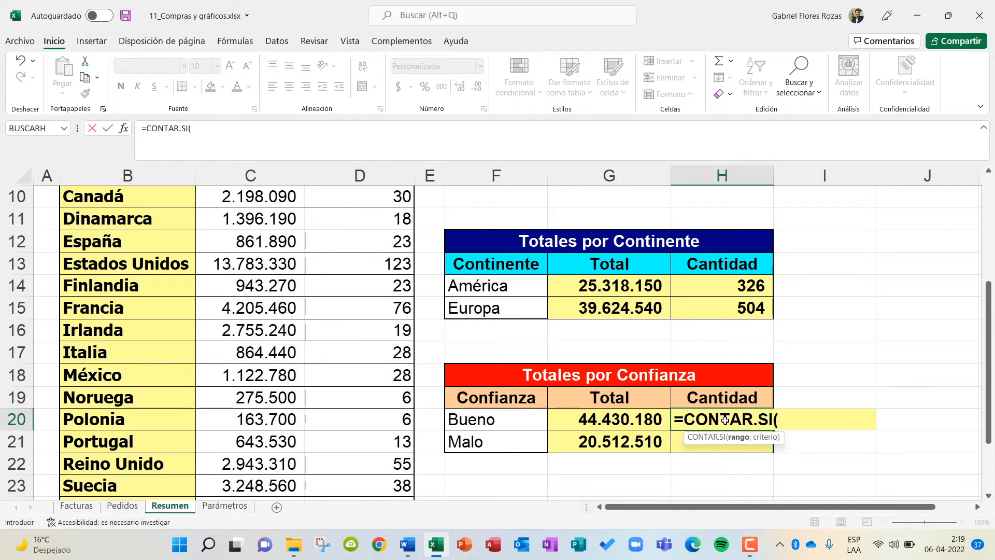
Complete Bueno's Cantidad formula as =CONTAR.SI(Confianza;F20), using the Confianza named range and the Bueno cell as criterion.
key("Caps_Lock")
type("Confianza;")
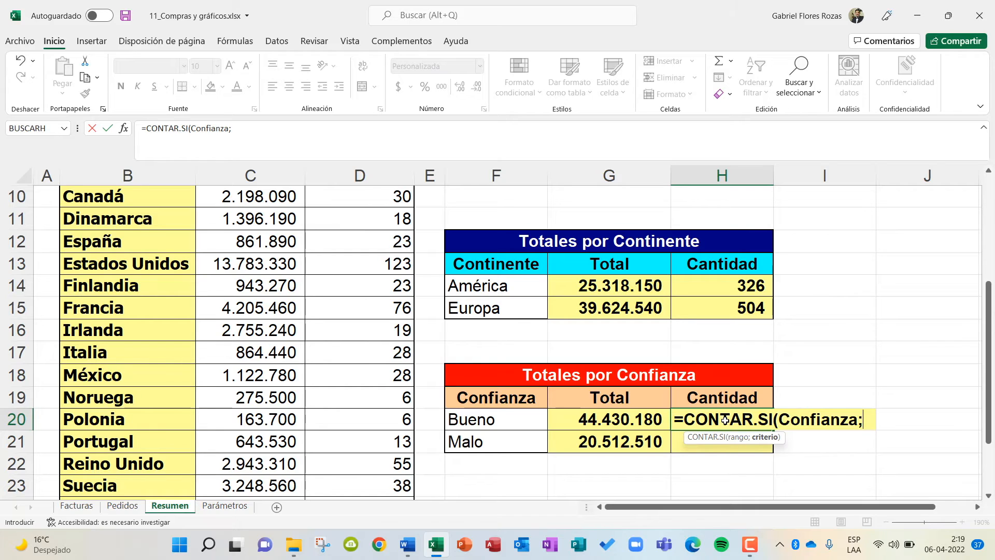
left_click(481, 423)
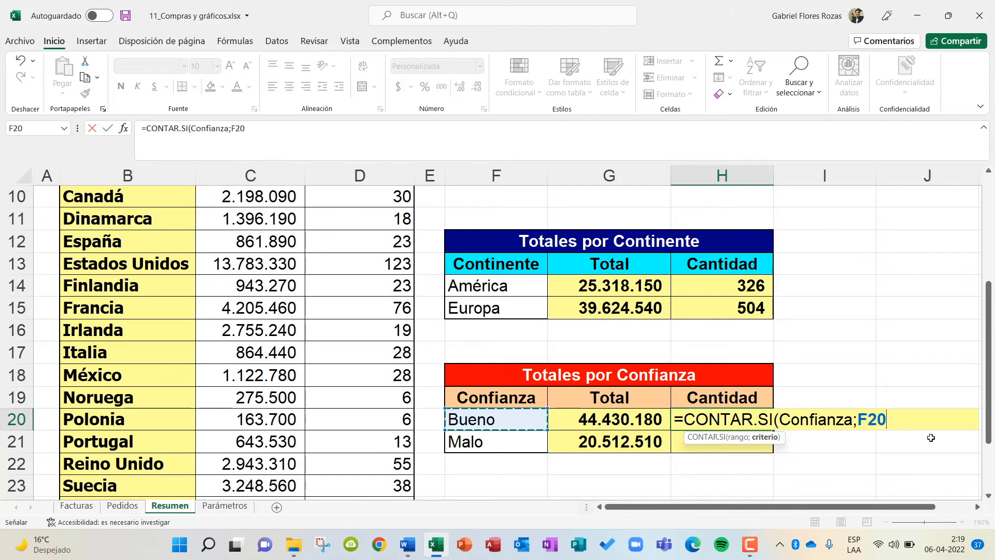
type(")")
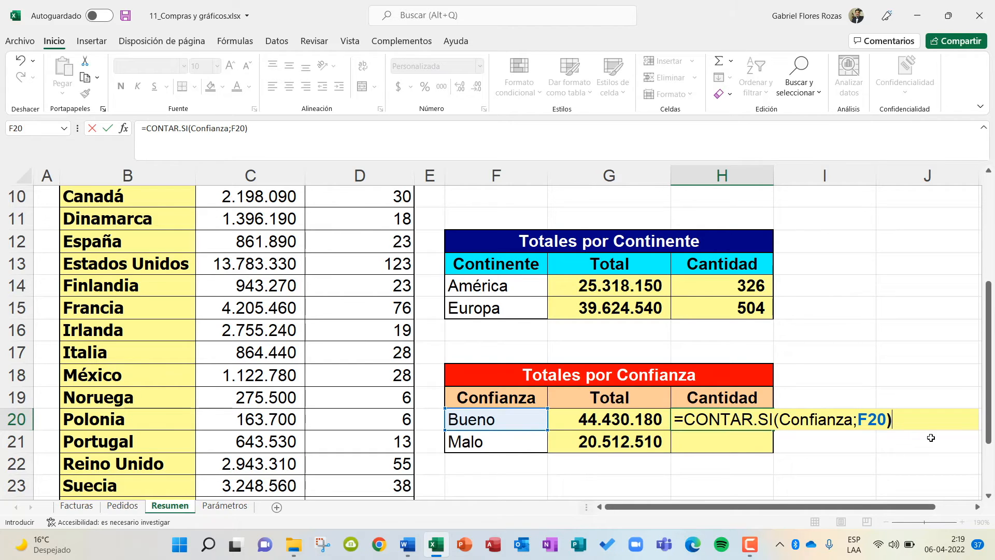
key("Return")
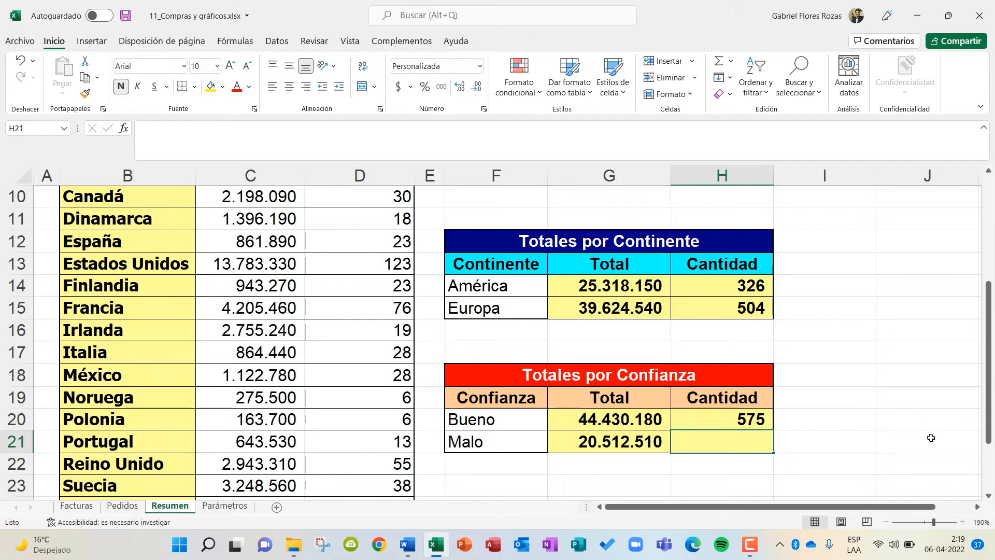
Fill Bueno's CONTAR.SI formula down to Malo's Cantidad cell and check the copied formula.
scroll(930, 438, "up", 3)
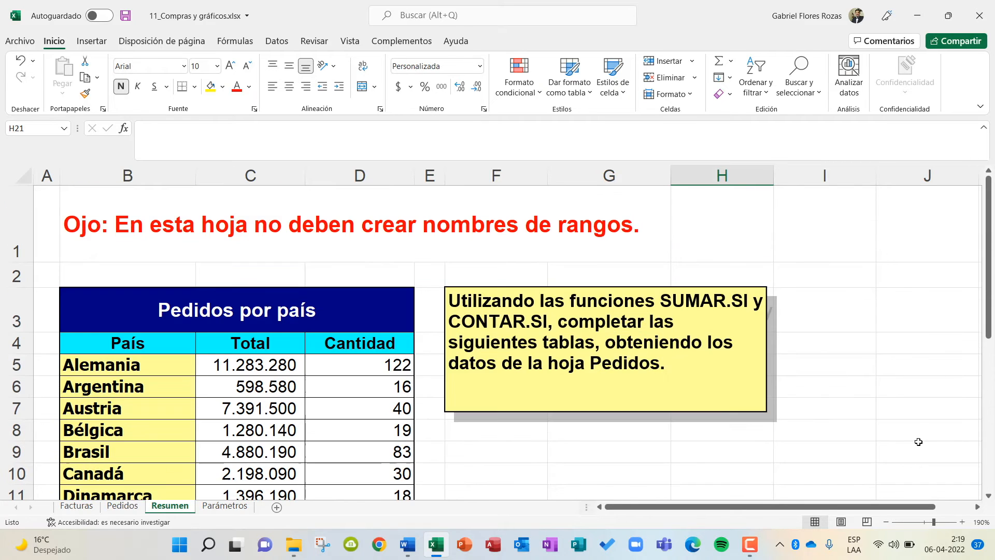
scroll(846, 466, "down", 6)
scroll(839, 450, "up", 3)
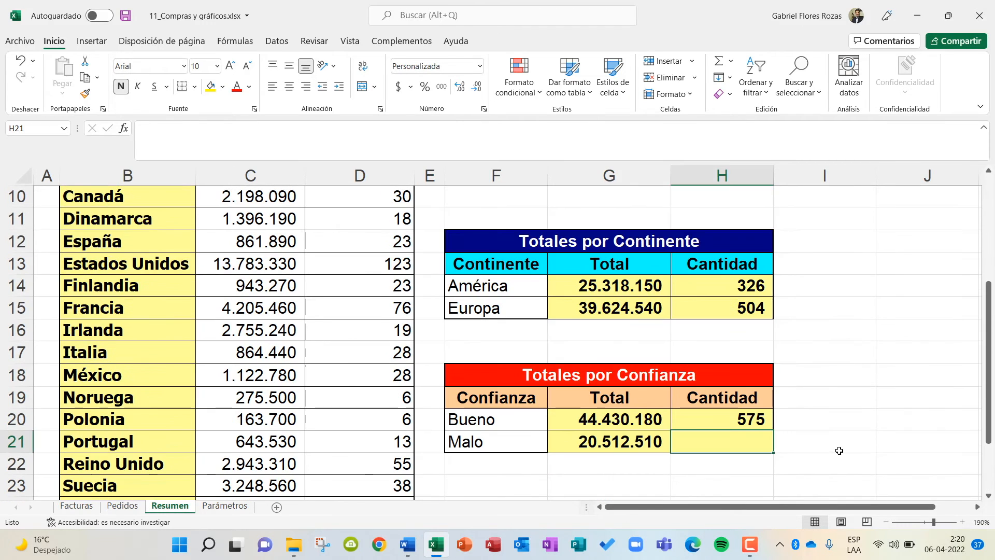
left_click(752, 421)
left_click_drag(773, 431, 772, 456)
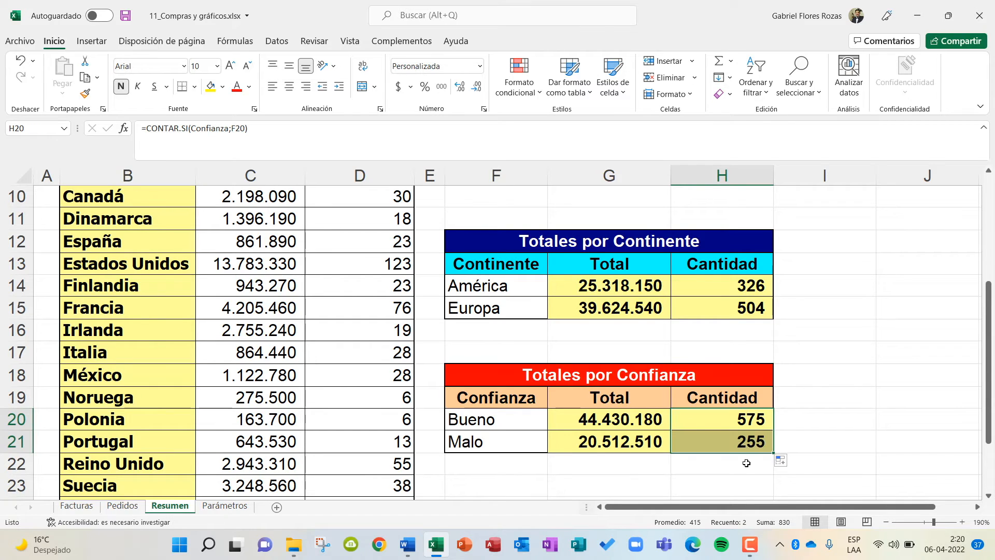
left_click(703, 448)
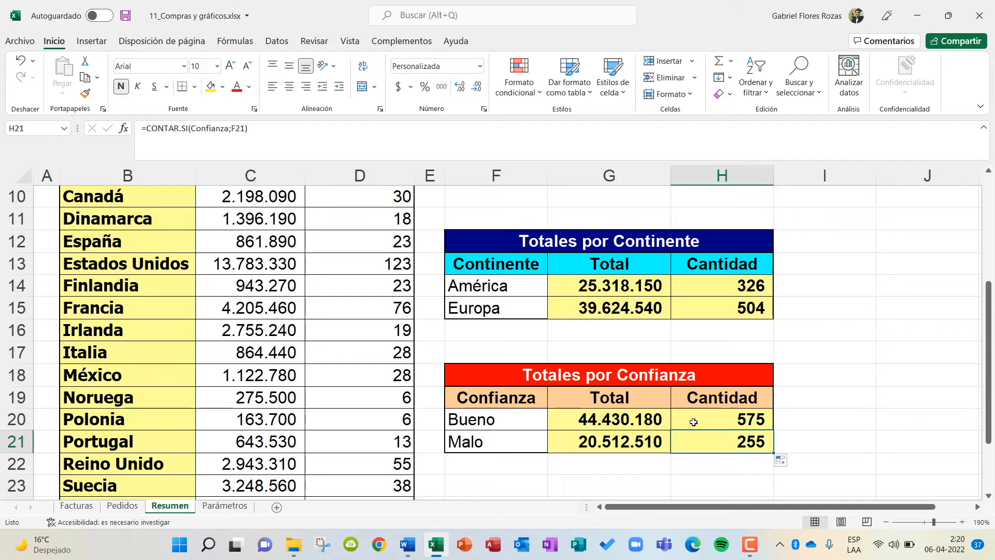
Switch to the Word instructions document and read the column and pie chart tasks under GRAFICOS.
left_click(408, 544)
scroll(292, 376, "down", 4)
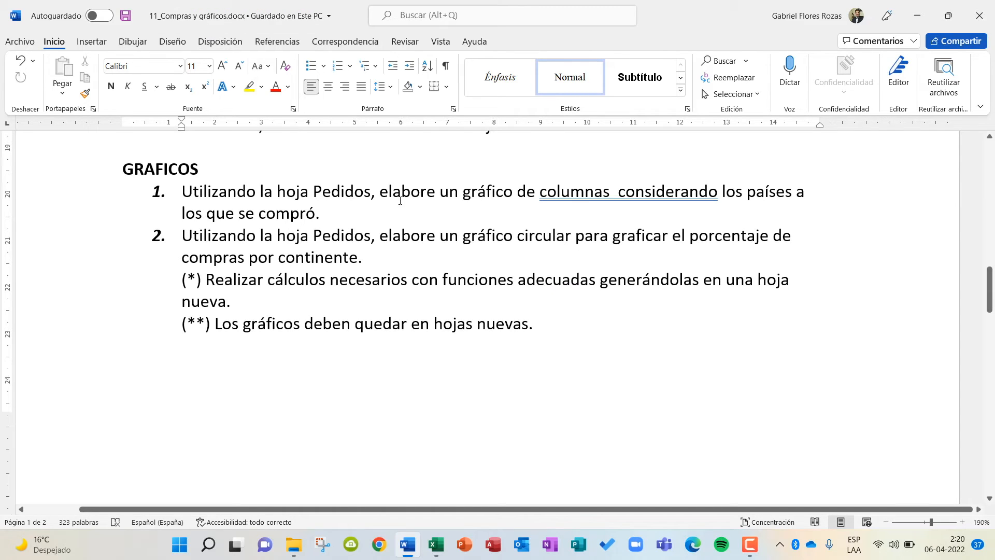
left_click_drag(540, 193, 717, 193)
left_click(712, 192)
Switch back to the Excel workbook and examine the País column of the orders table on the Pedidos sheet.
left_click(436, 544)
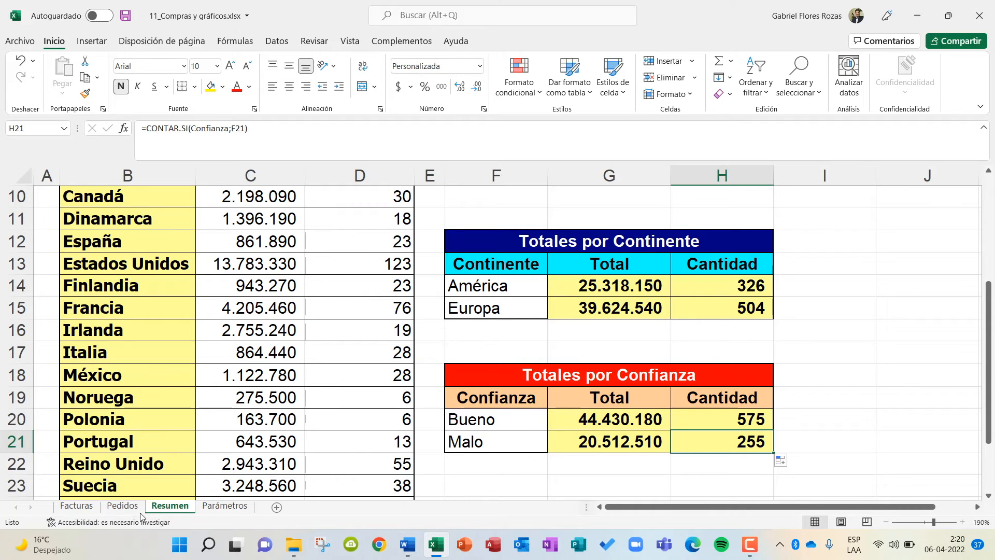
left_click(118, 497)
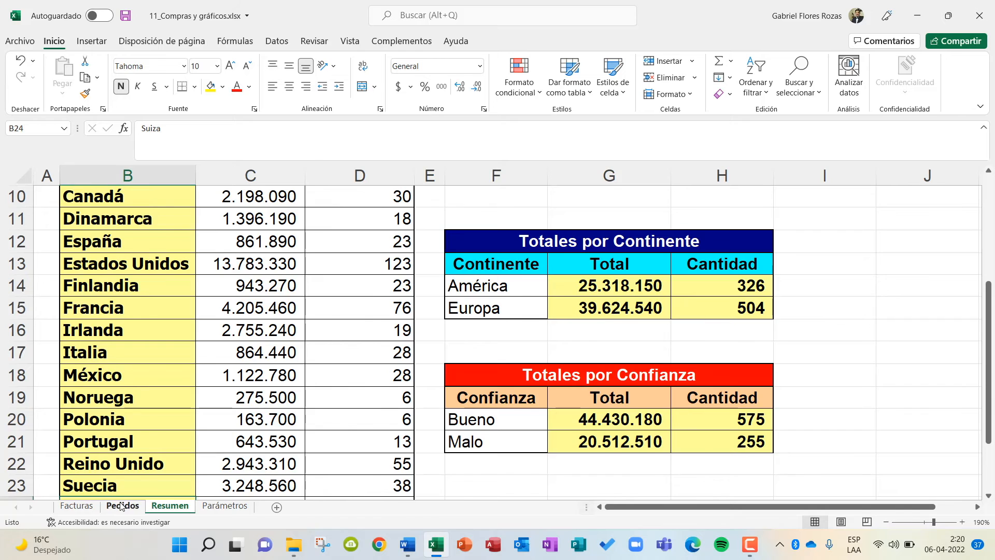
left_click(121, 505)
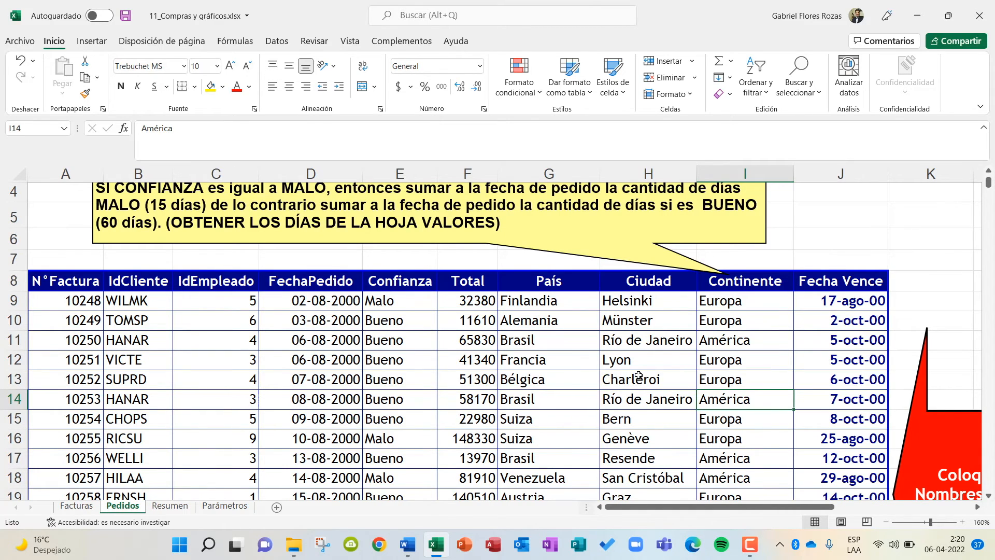
scroll(630, 373, "down", 2)
scroll(630, 352, "up", 2)
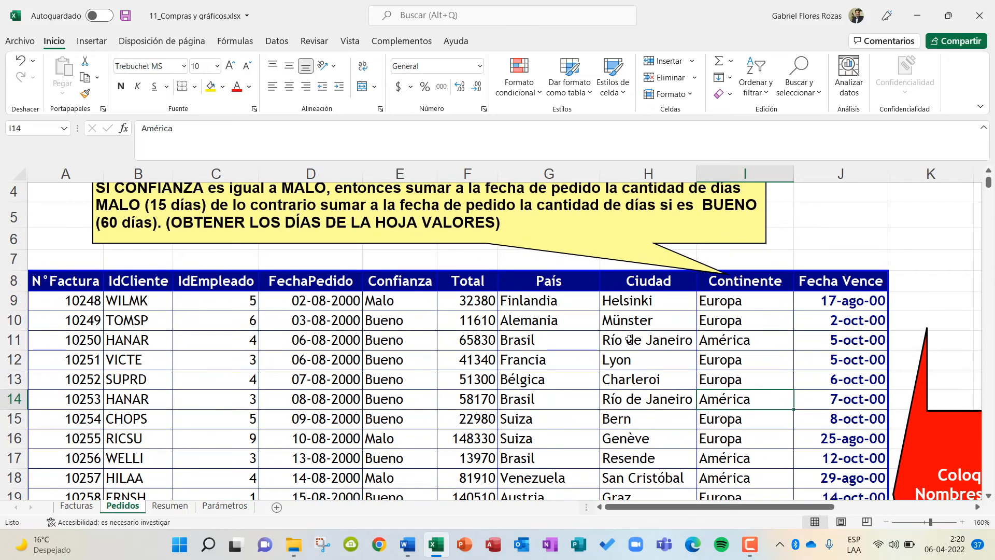
left_click(533, 301)
left_click_drag(533, 301, 516, 469)
scroll(506, 403, "up", 3)
scroll(505, 403, "down", 2)
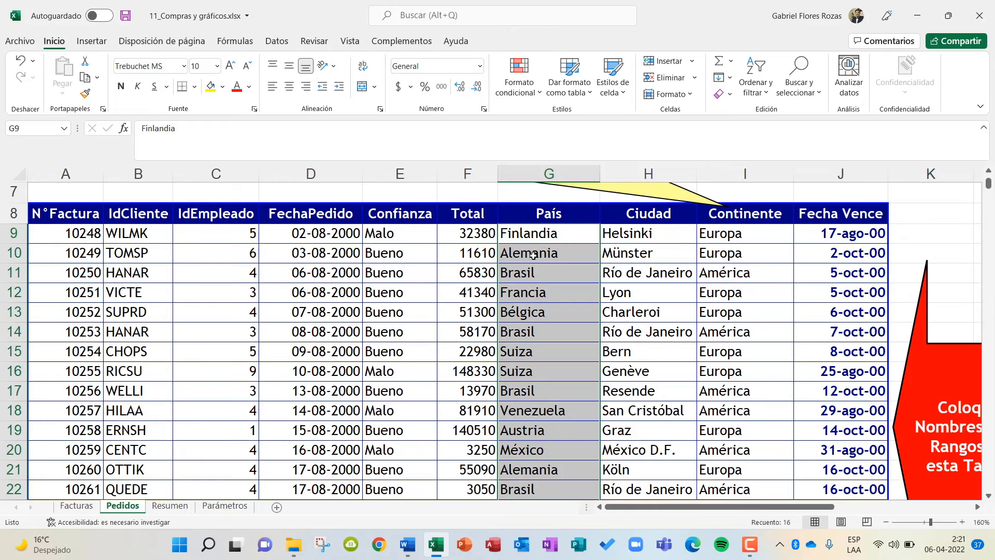
Select the País and Total columns of the Pedidos por país table on the Resumen sheet, from the headers through Venezuela (B4:C25).
left_click(171, 505)
scroll(309, 395, "up", 3)
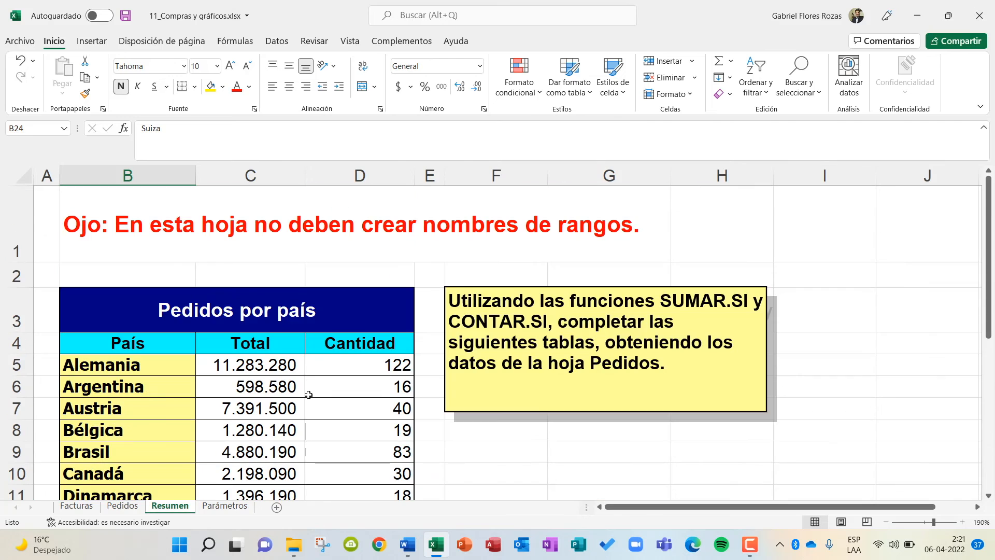
scroll(309, 395, "down", 1)
scroll(306, 394, "up", 1)
scroll(386, 381, "down", 2)
scroll(385, 381, "up", 2)
left_click_drag(96, 345, 226, 446)
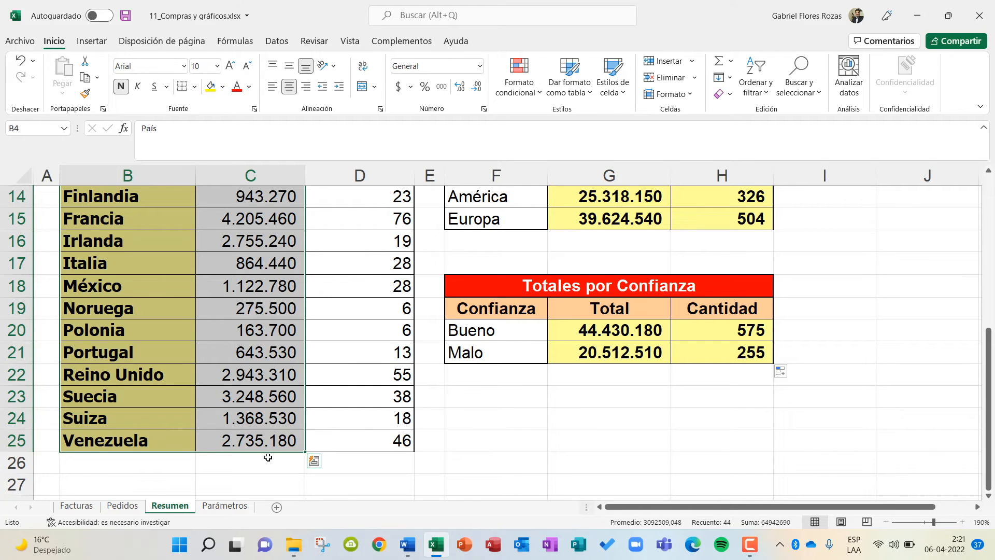
scroll(268, 456, "up", 5)
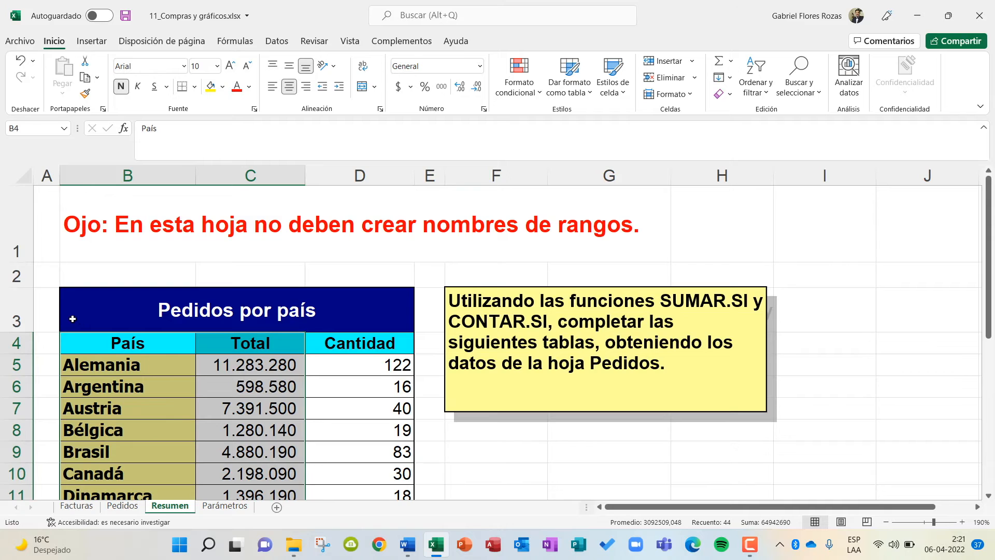
scroll(166, 358, "down", 5)
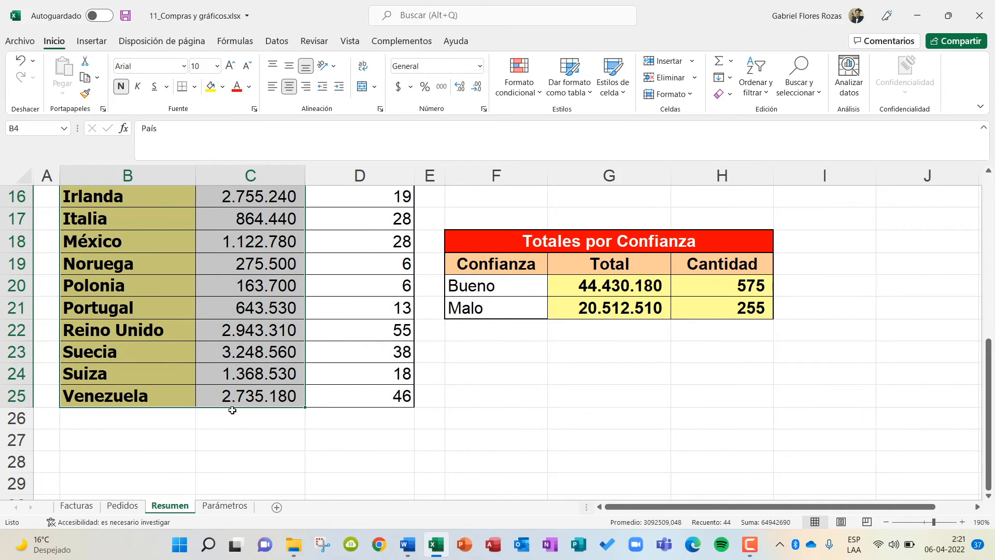
Insert a 2-D clustered column chart from the selected País and Total columns on the Resumen sheet.
scroll(232, 409, "up", 5)
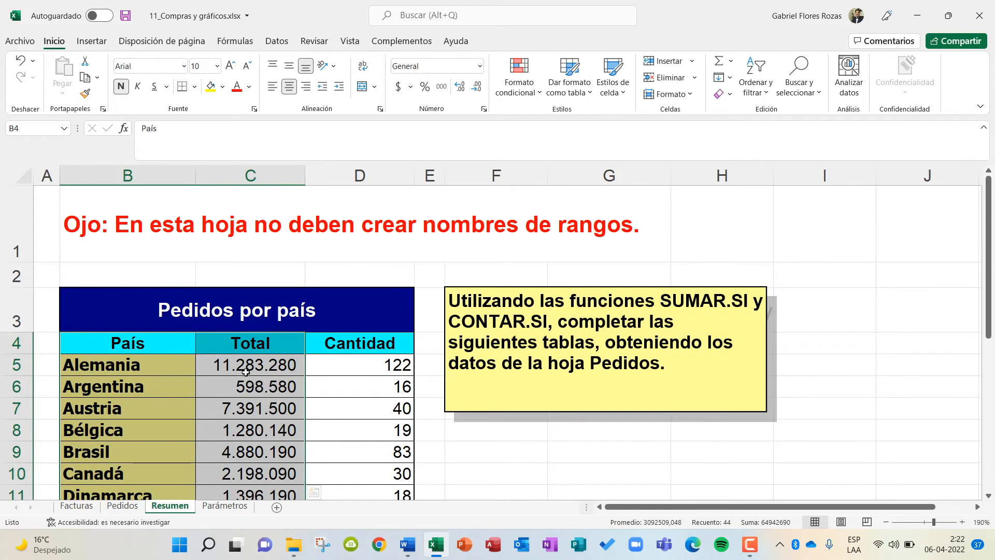
left_click(93, 42)
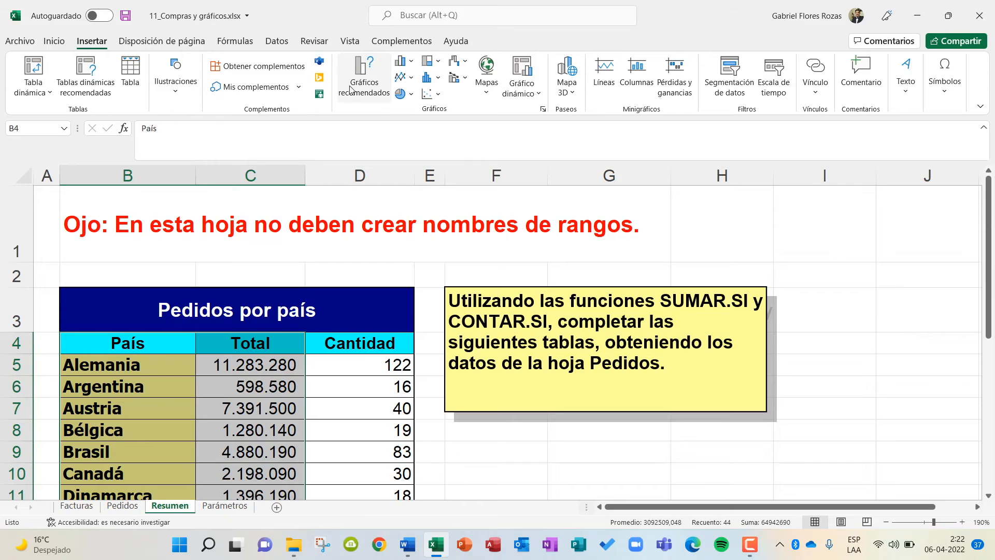
left_click(401, 62)
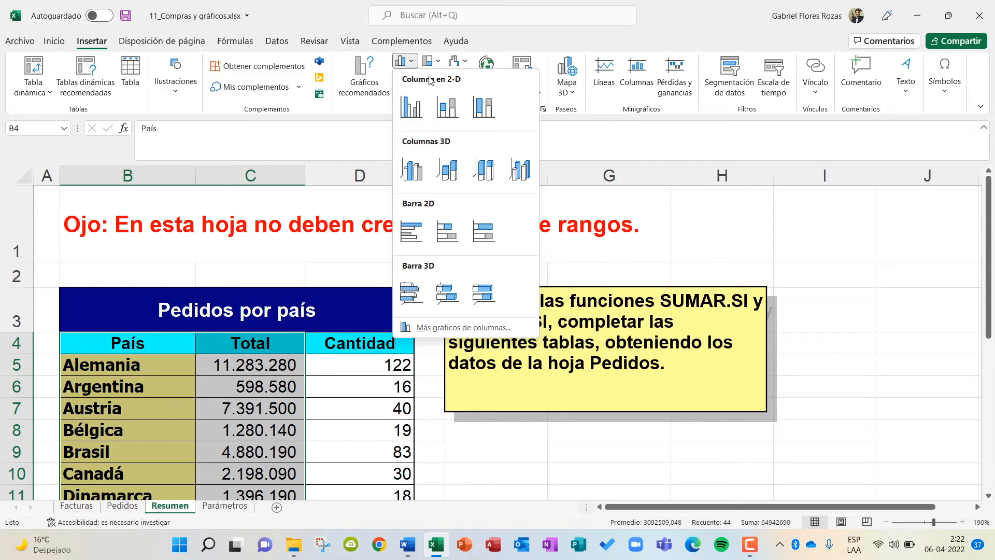
left_click(415, 103)
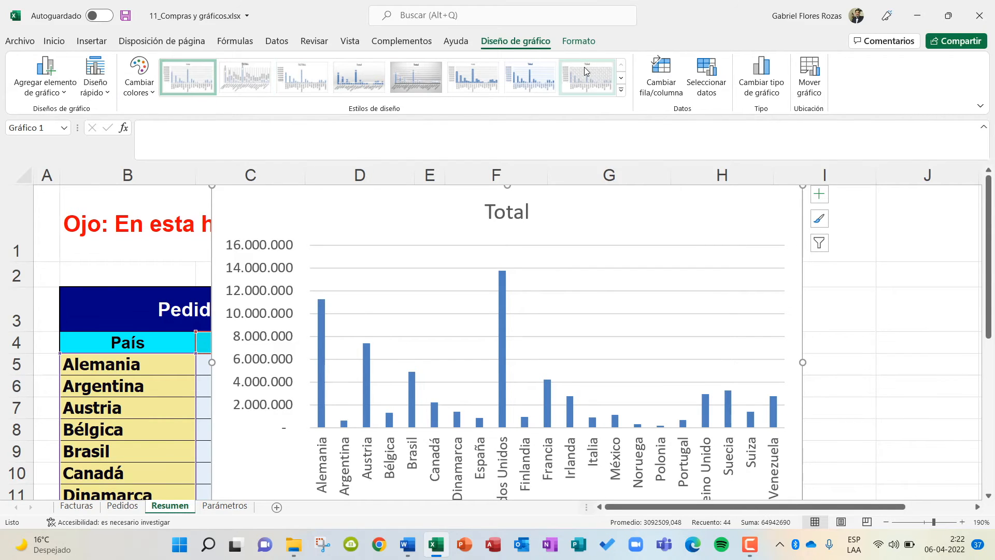
left_click(621, 78)
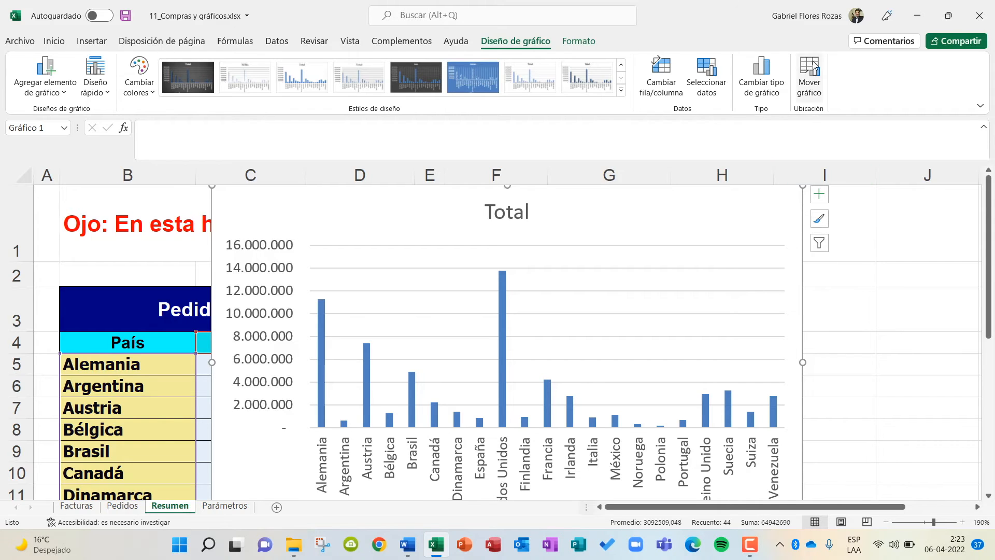
Move the column chart to a new sheet named Gráfico1 and place that sheet after Parámetros.
right_click(768, 205)
right_click(717, 209)
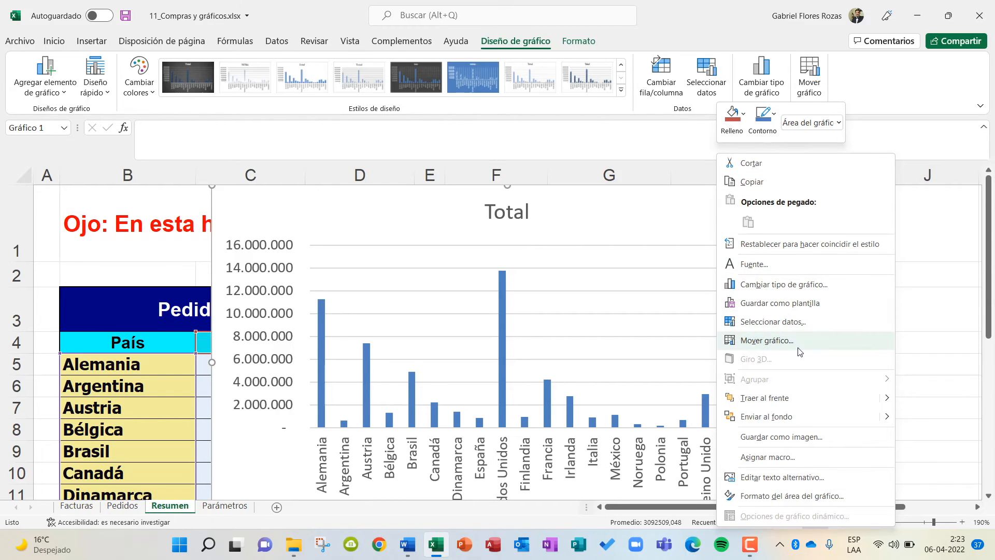
left_click(759, 341)
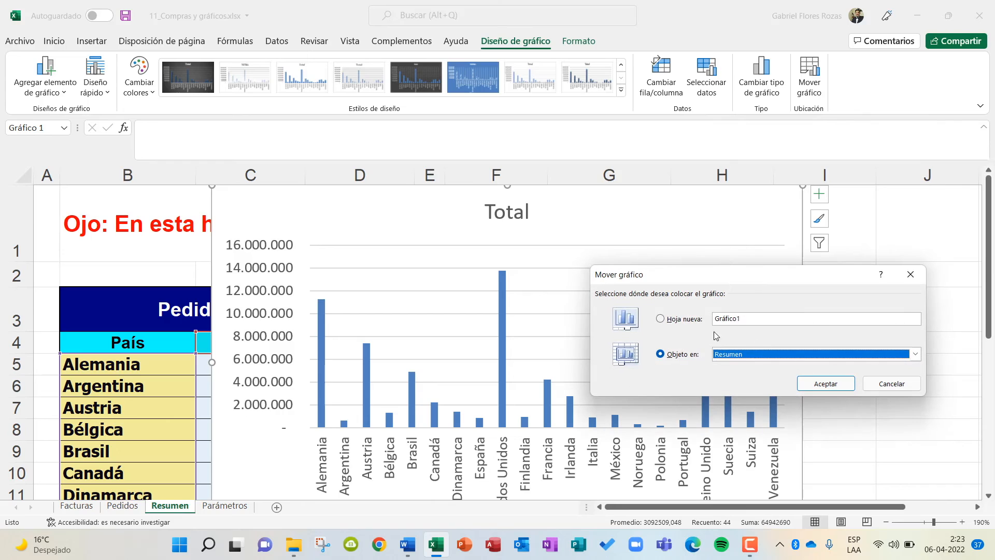
left_click(658, 320)
left_click(757, 317)
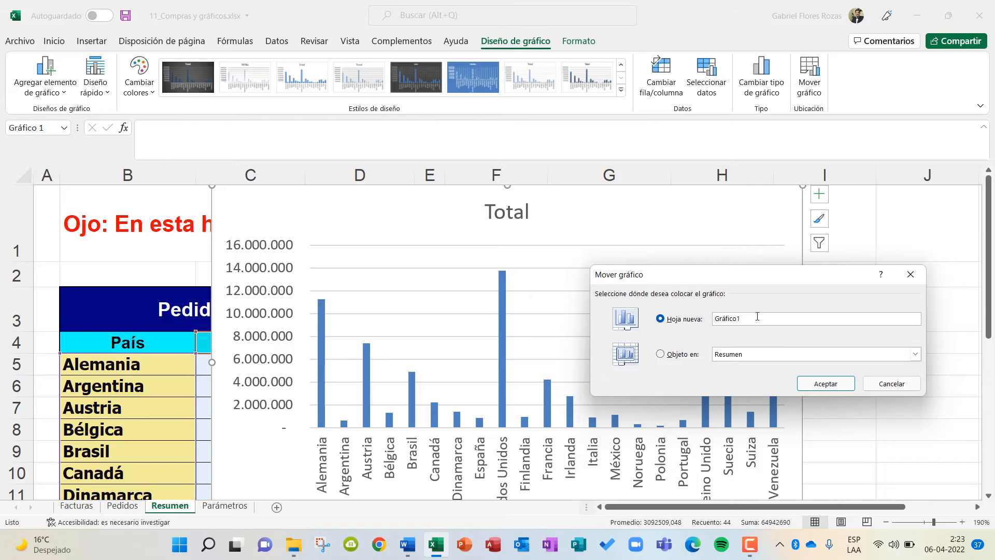
left_click(840, 386)
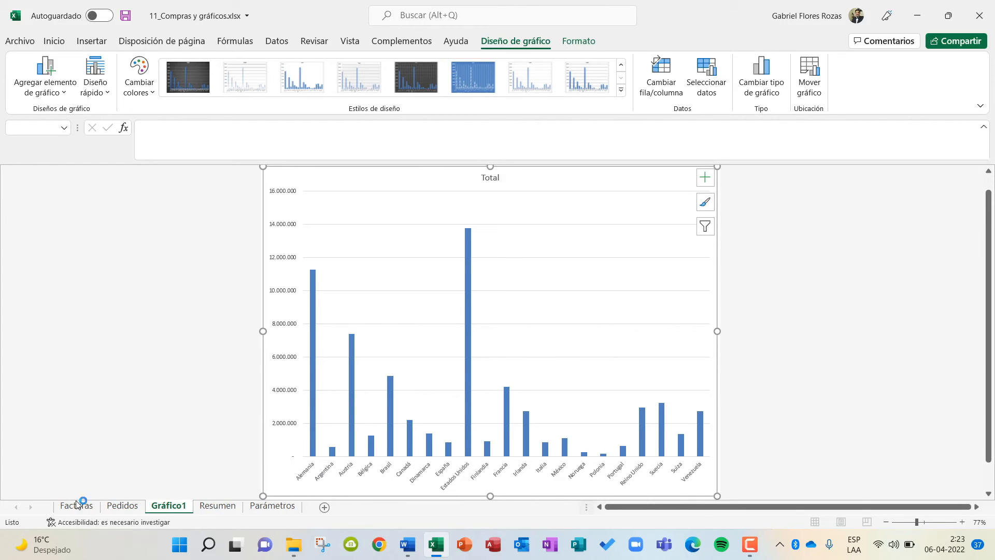
left_click_drag(171, 510, 307, 508)
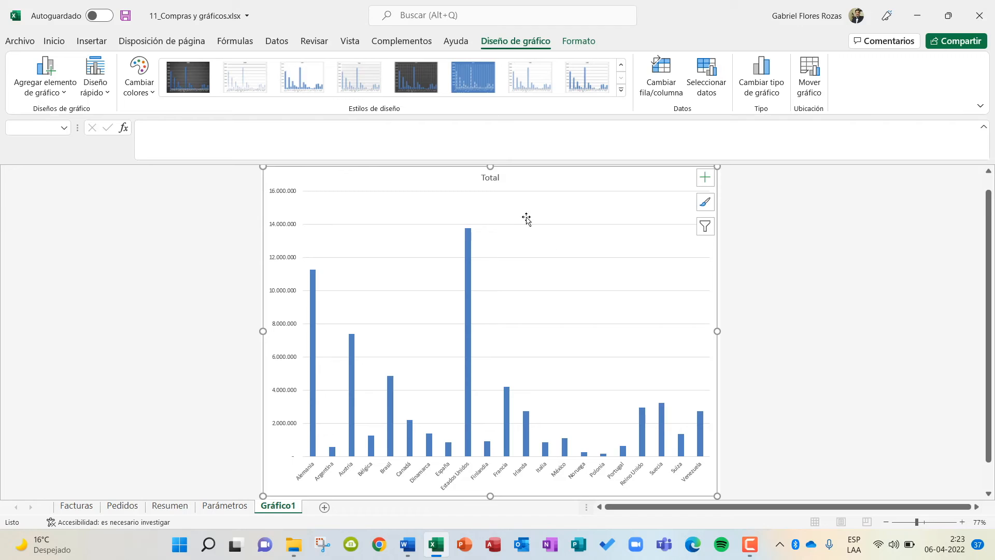
Change the chart title to "GRÁFICO DE PAÍSES VERSUS TOTAL DE PEDIDOS".
double_click(489, 175)
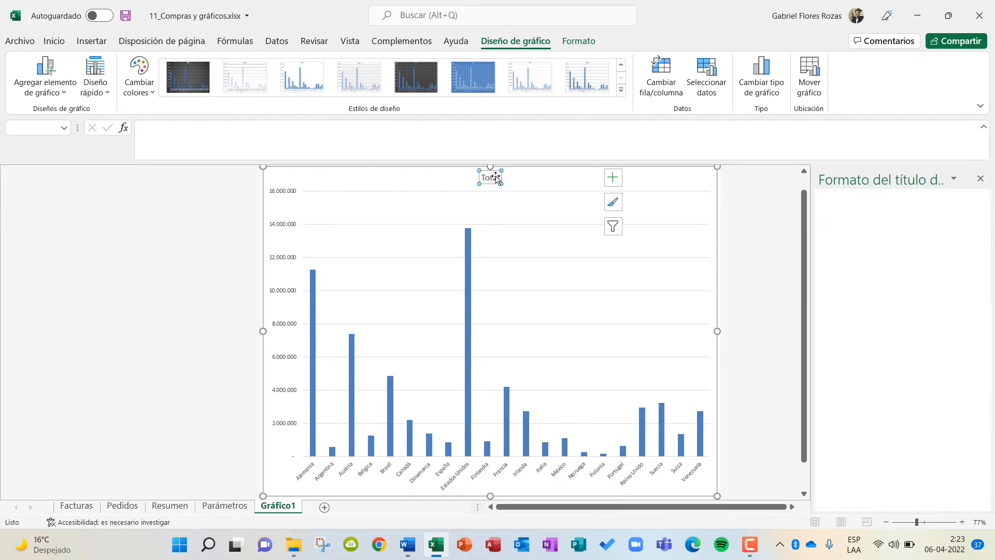
double_click(398, 177)
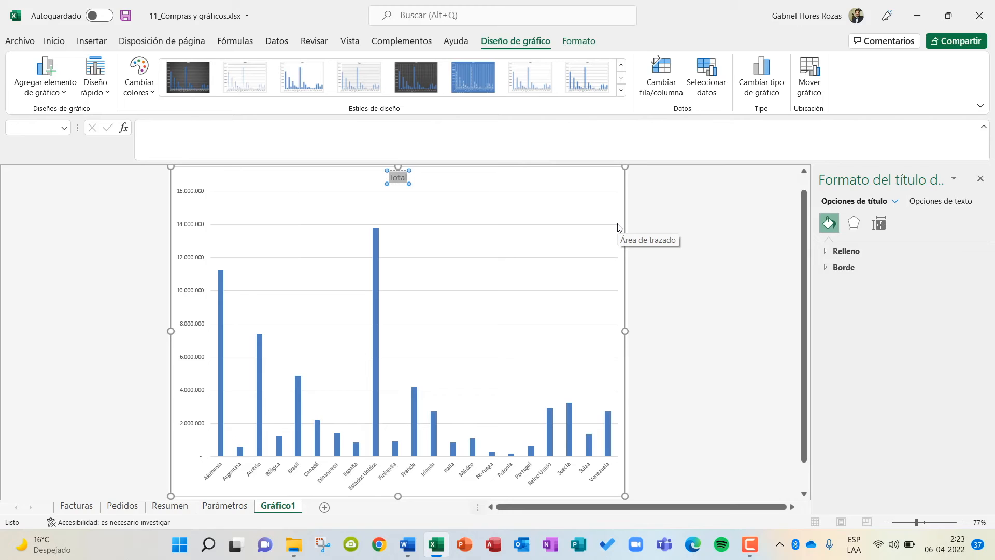
key("Caps_Lock")
type("G")
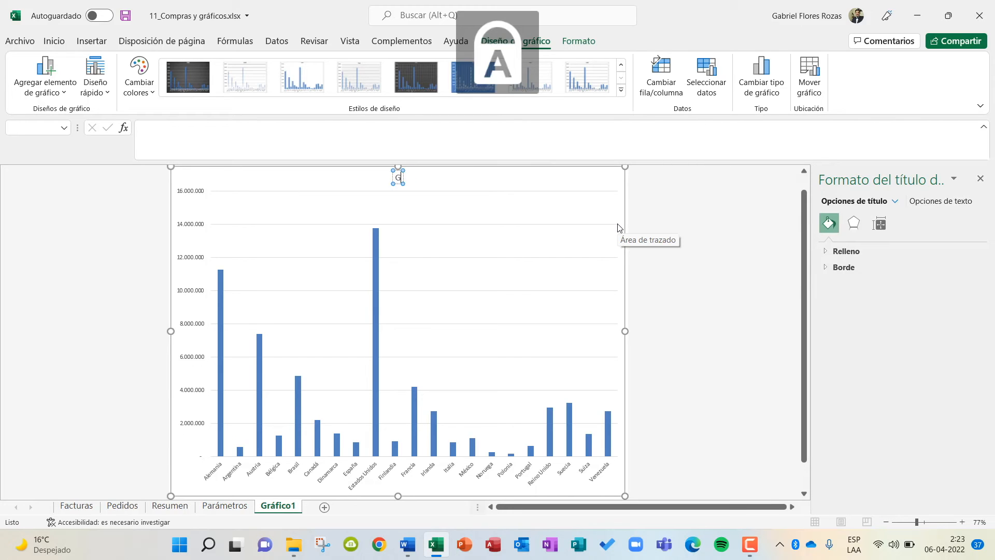
type("RÁFICO")
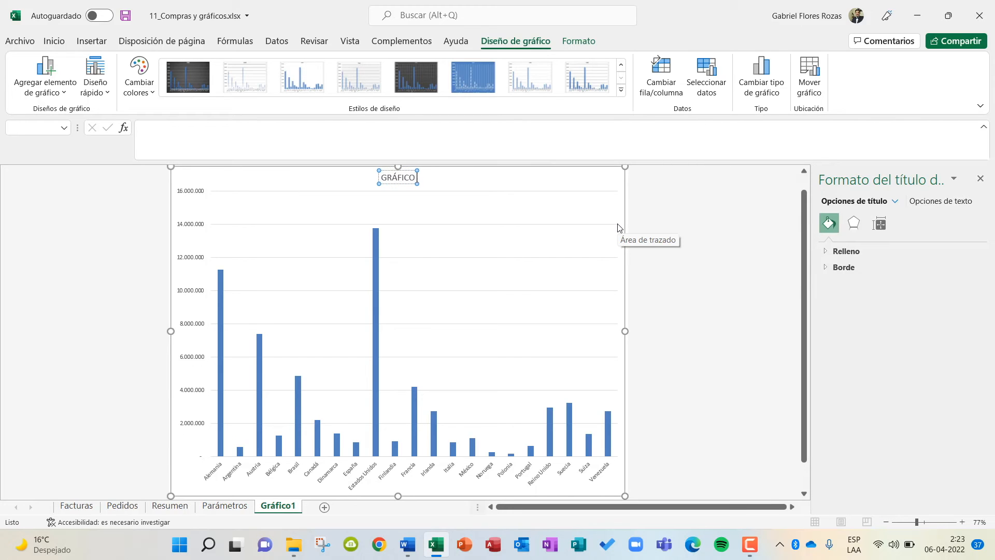
type(" DE PAÍSES VERSUS")
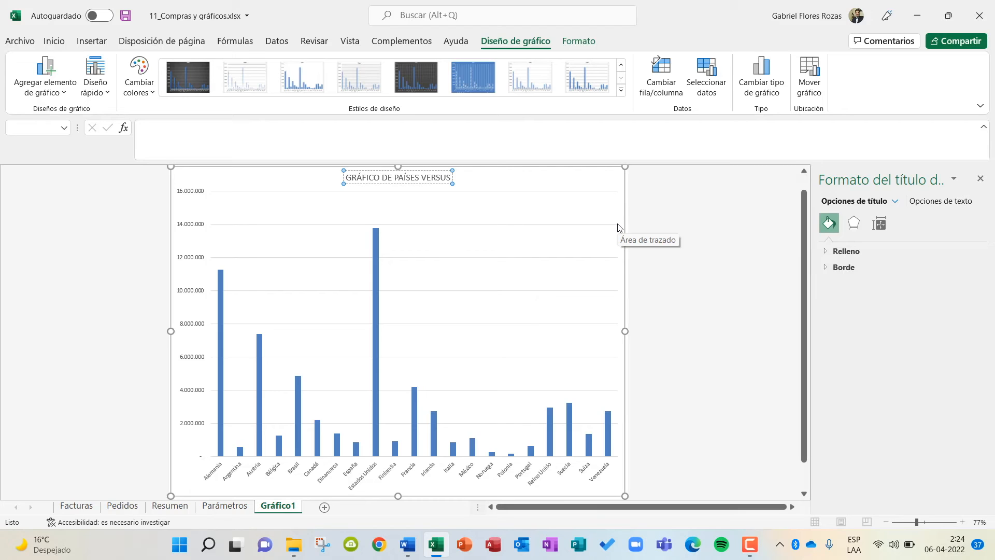
type("TOTAL DE")
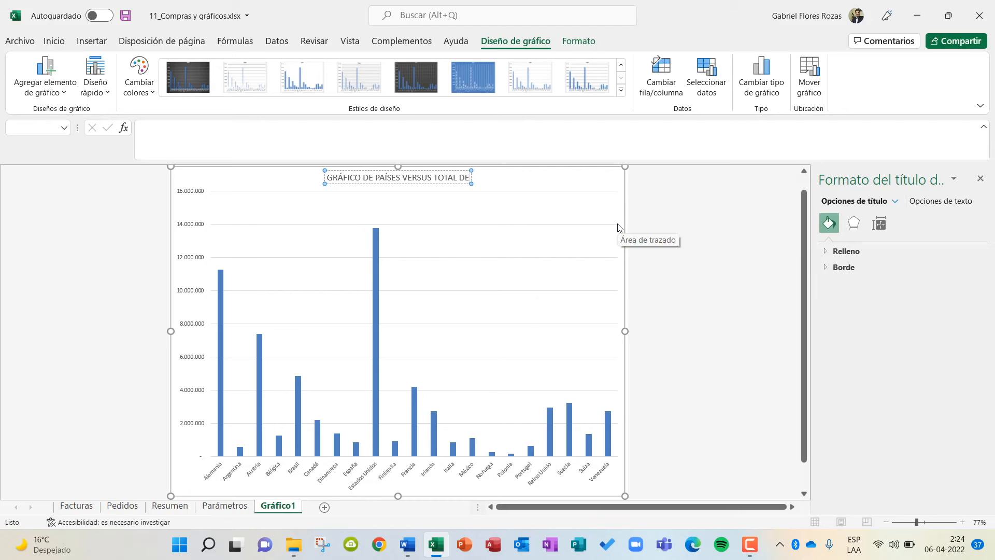
type(" PEDIDOS")
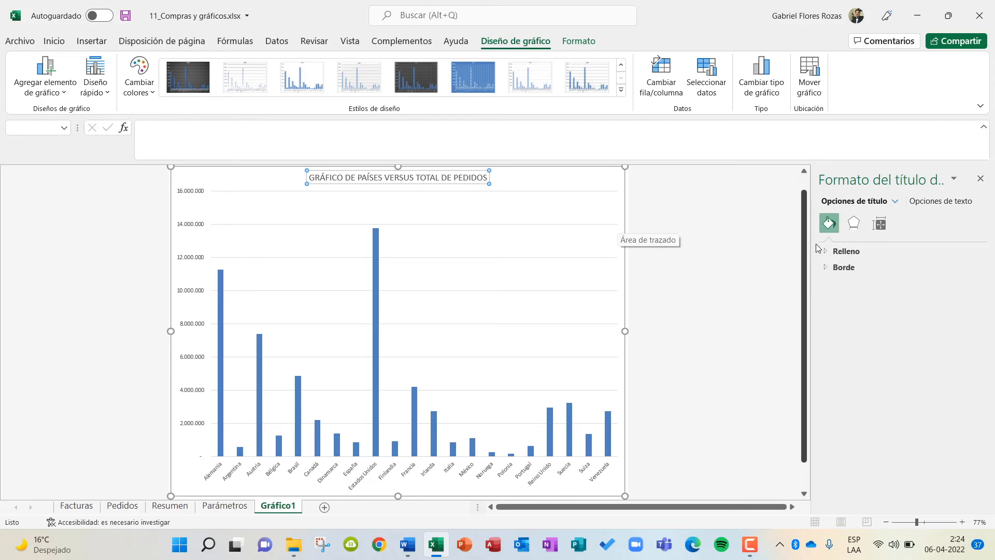
left_click(673, 280)
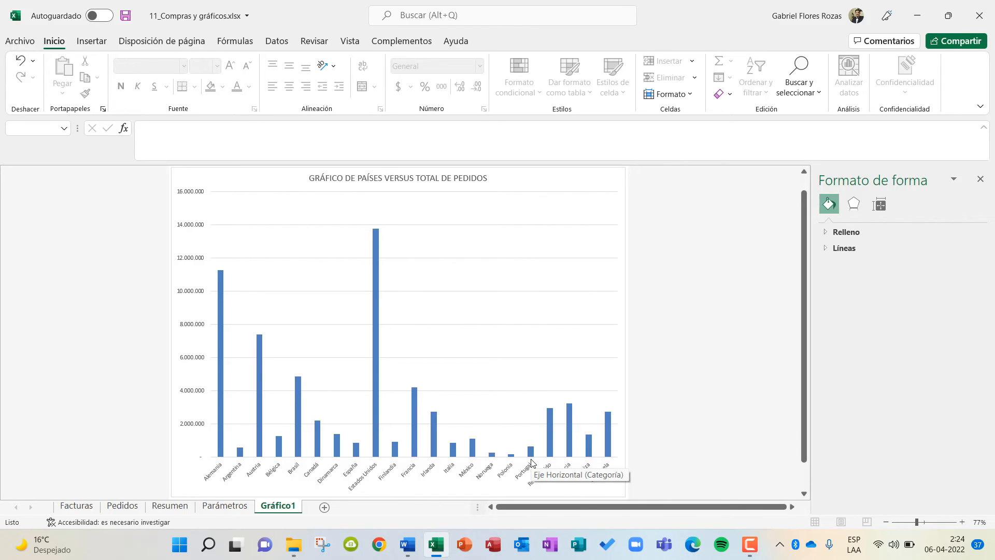
Read the pie chart task in the Word instructions and examine the continent data on the Pedidos and Resumen sheets in Excel.
left_click(412, 544)
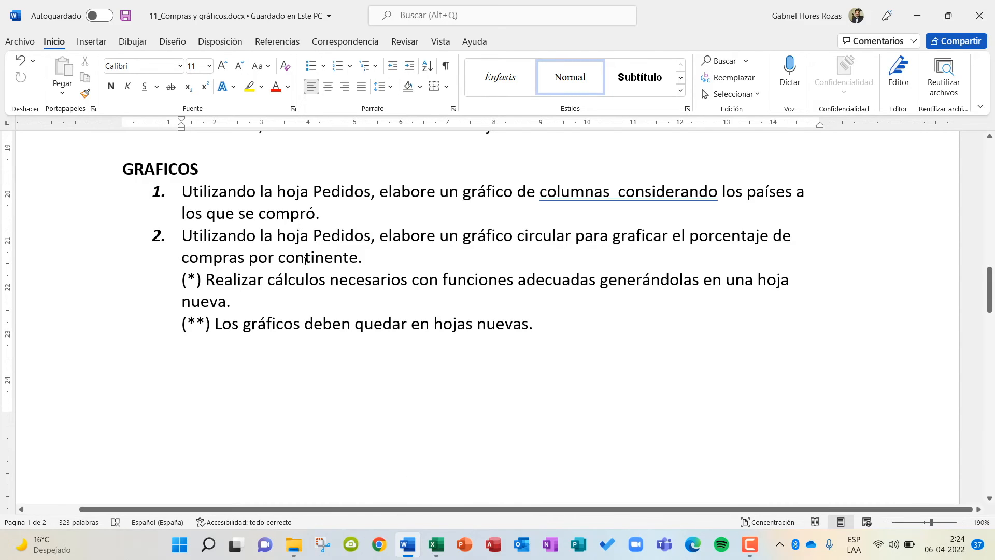
left_click(434, 546)
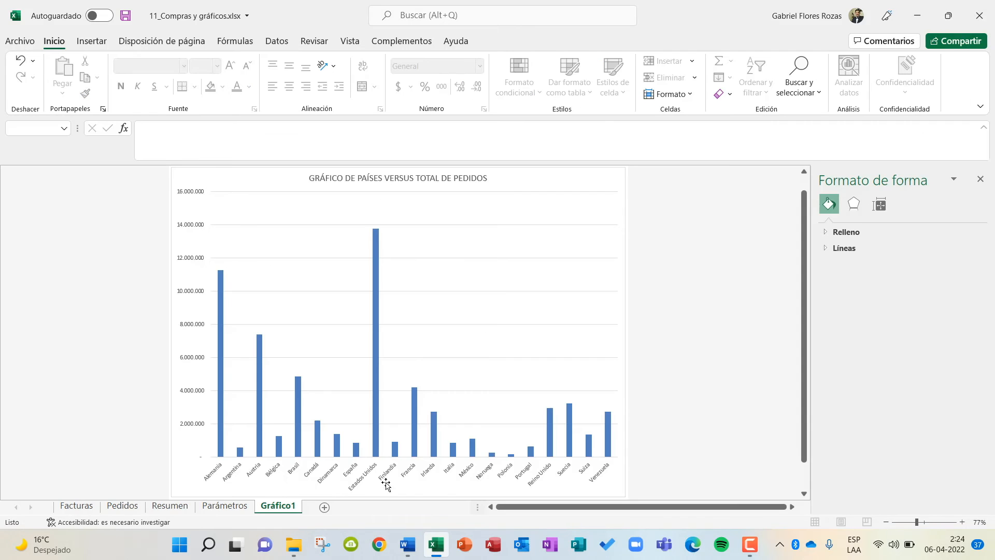
left_click(119, 507)
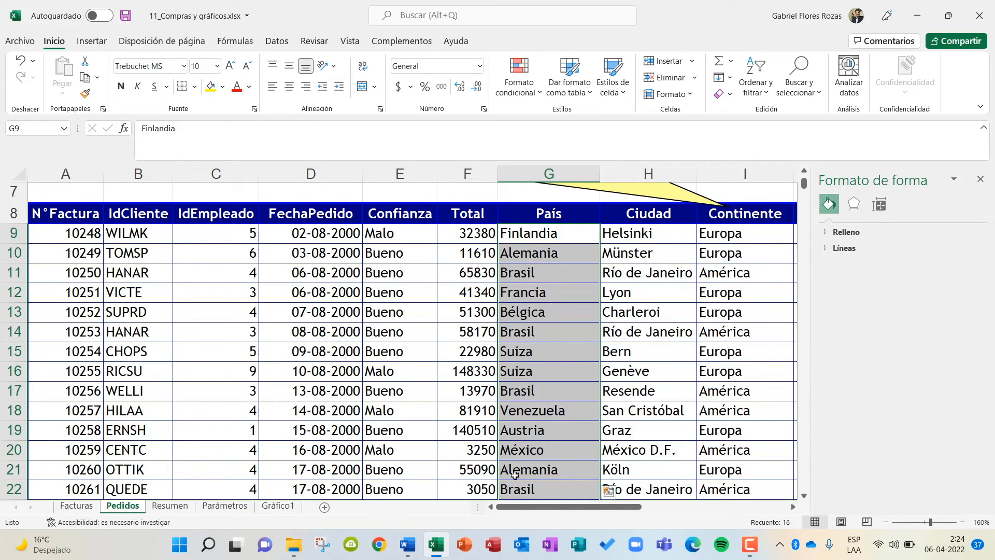
left_click(207, 502)
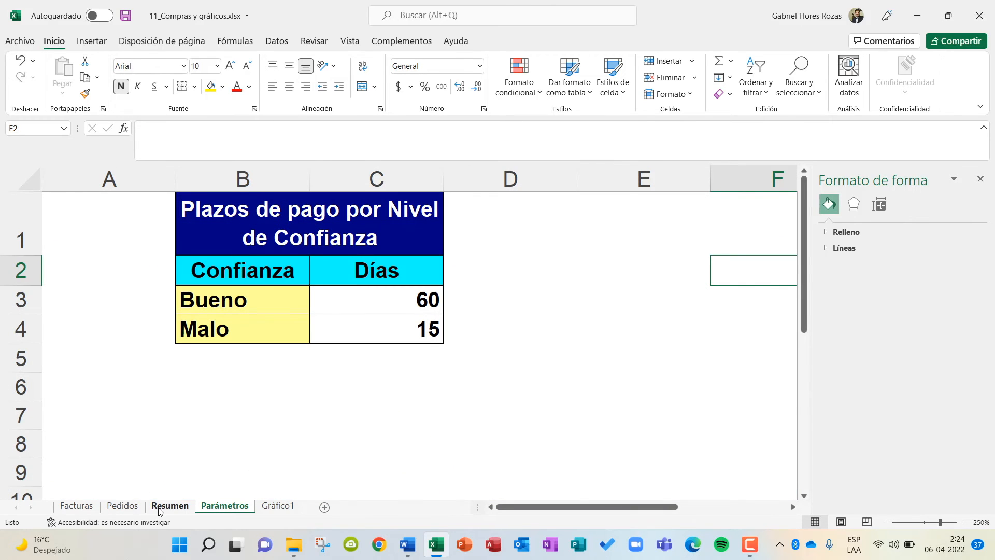
left_click(166, 505)
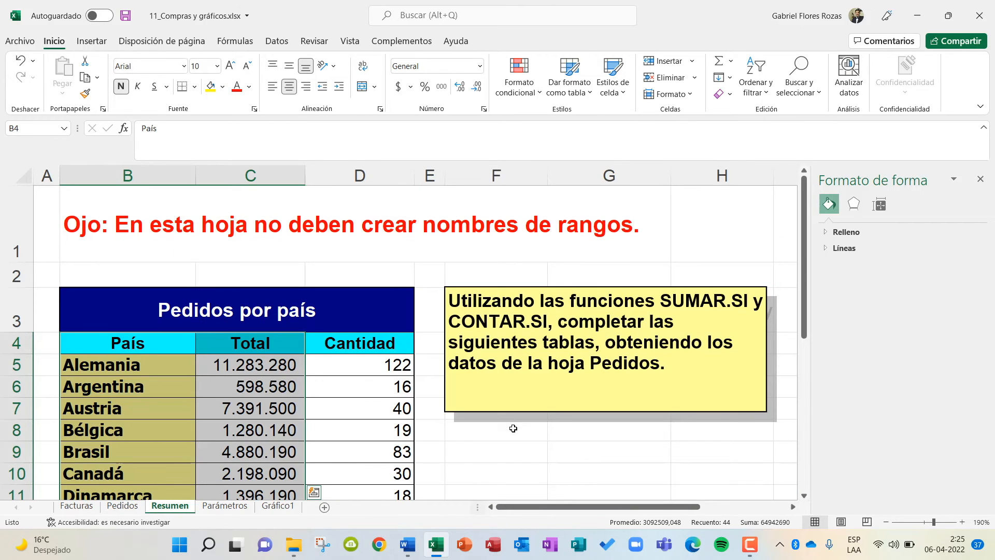
scroll(513, 428, "down", 5)
scroll(554, 425, "up", 3)
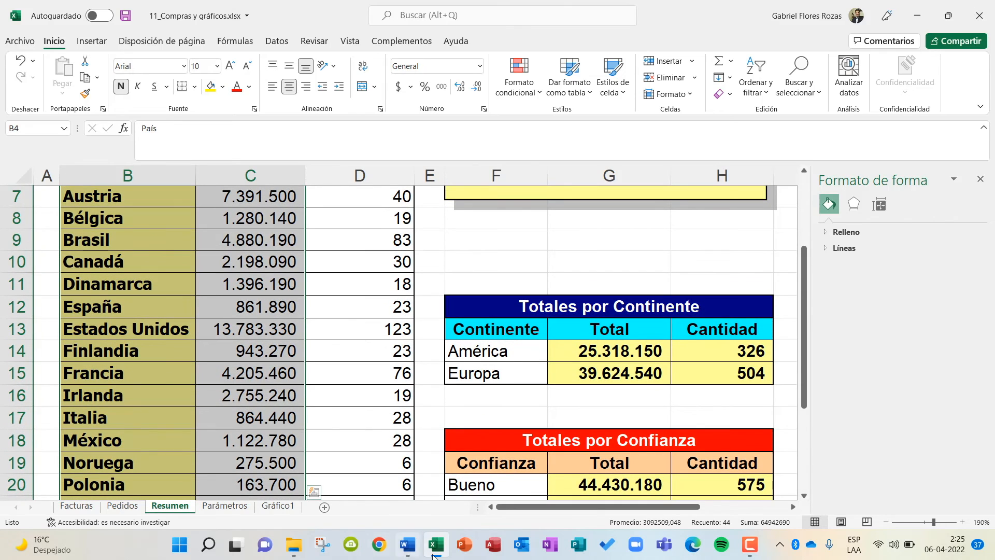
left_click(411, 546)
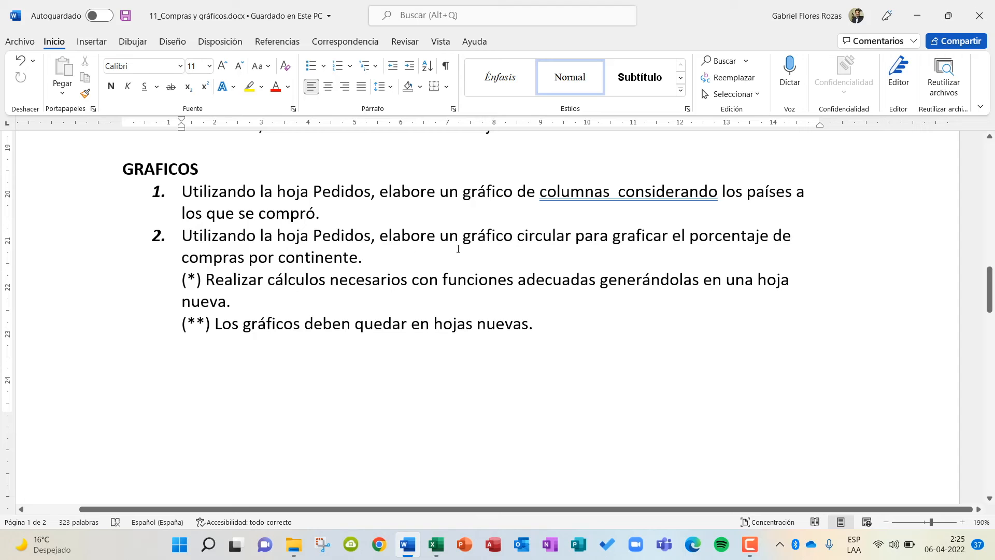
left_click(917, 15)
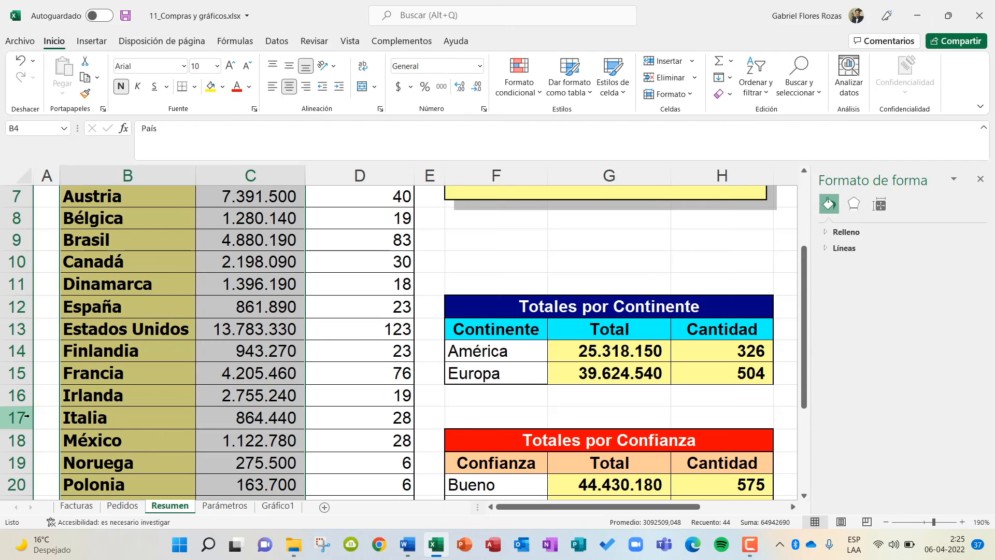
scroll(644, 400, "down", 2)
scroll(644, 400, "up", 1)
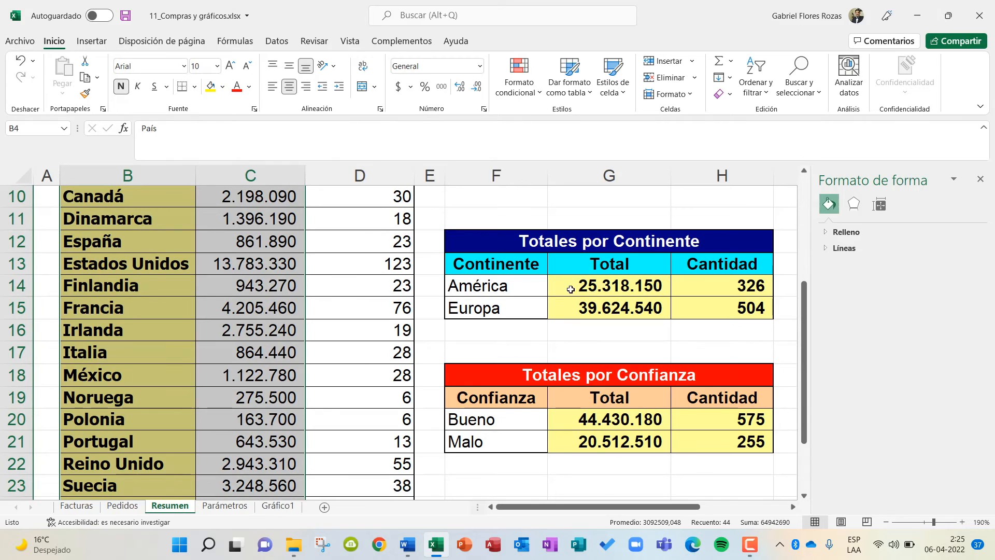
Enter the headers "Continente" in J13 and "Porcentaje de compras" in K13, and fit column K to its text.
left_click_drag(536, 507, 634, 508)
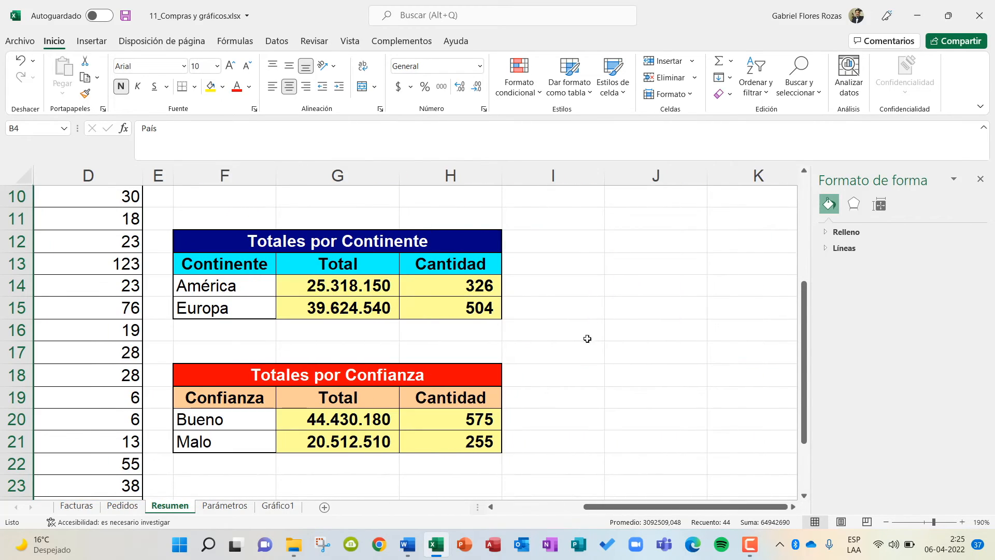
left_click(646, 262)
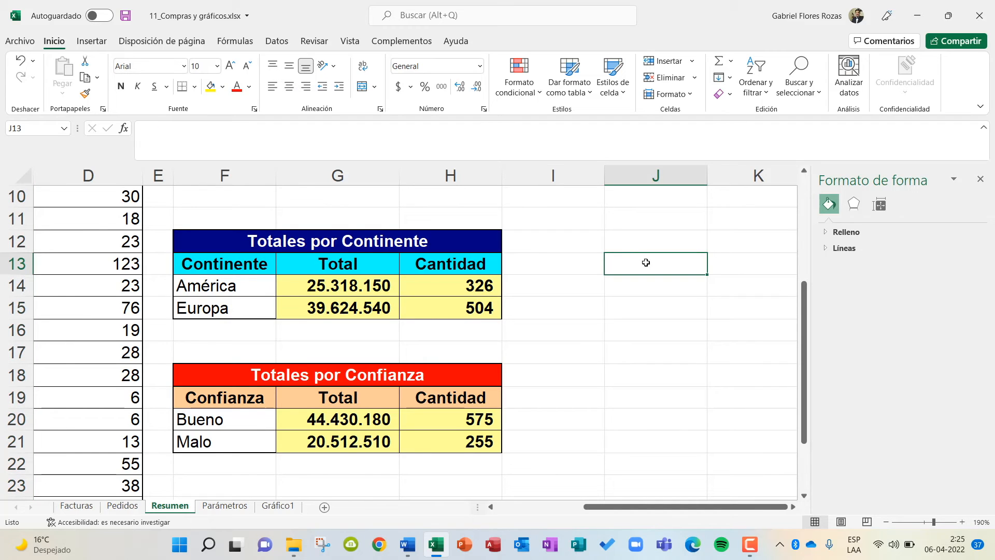
type("c")
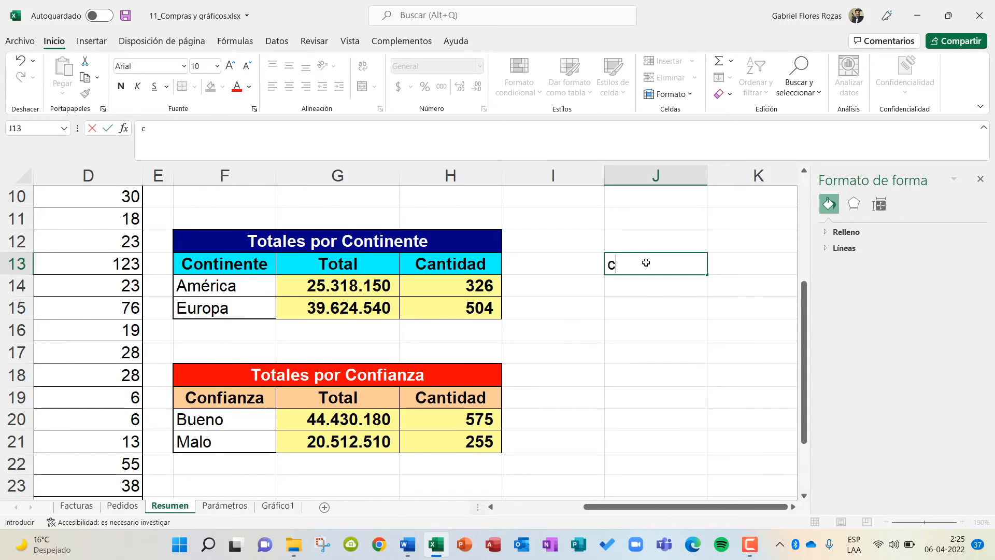
key("BackSpace")
key("Caps_Lock")
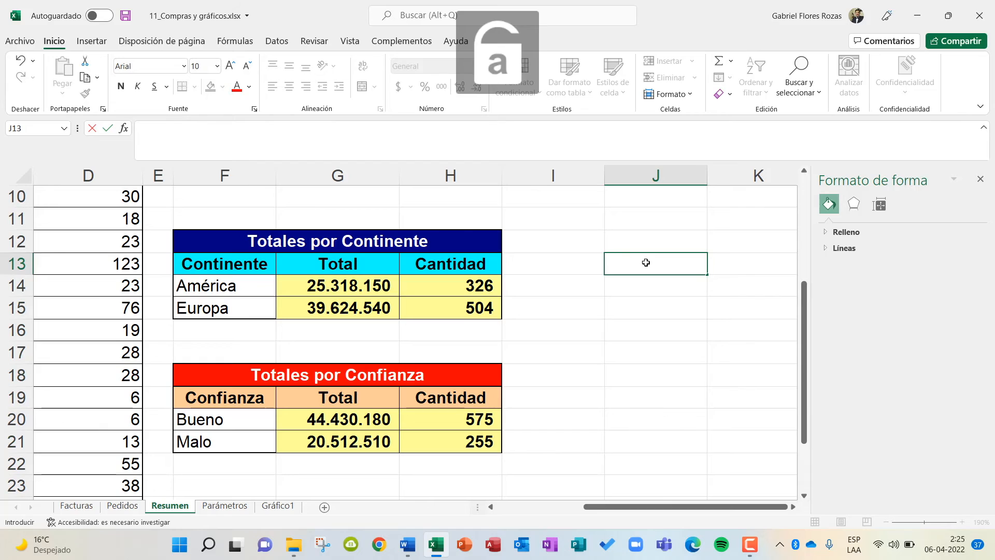
type("Continente")
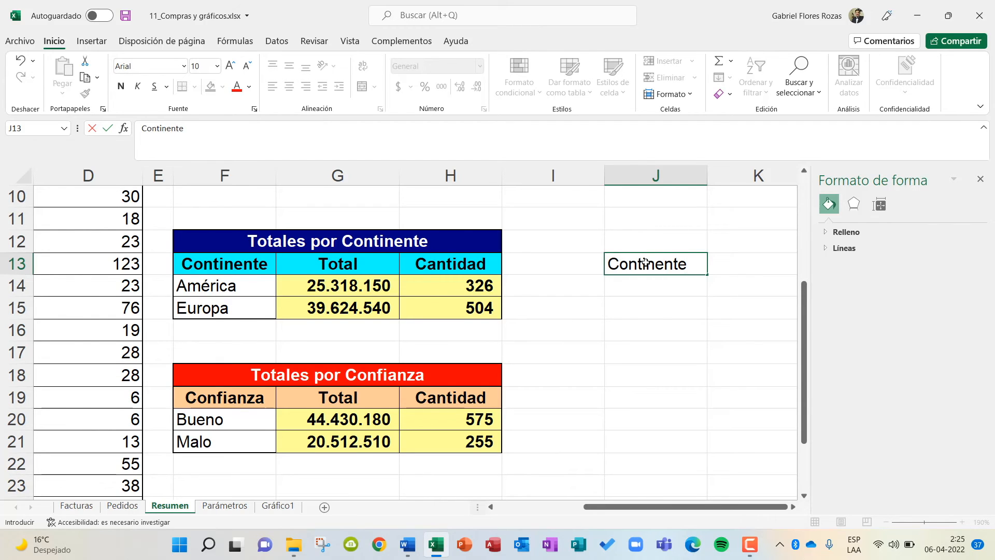
key("Tab")
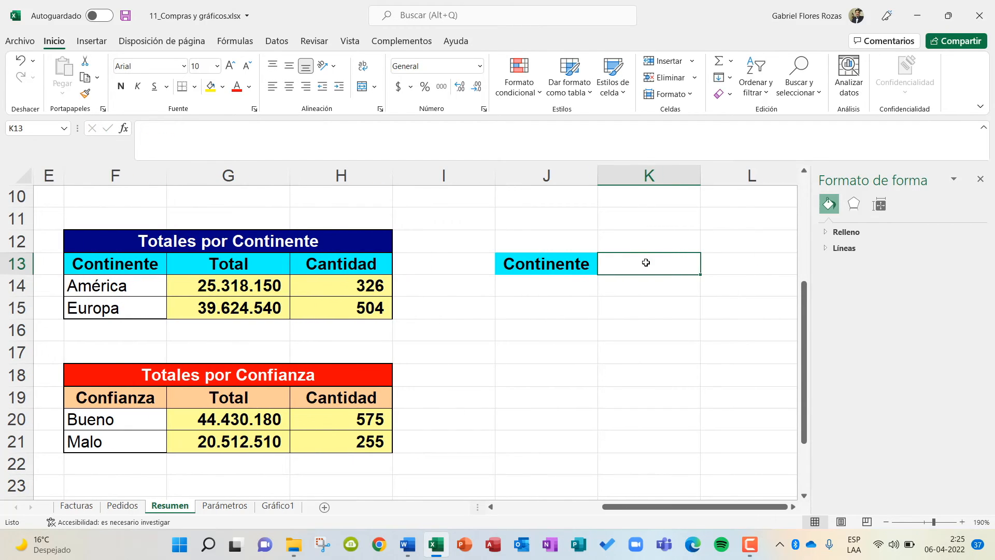
type("Porcentaj")
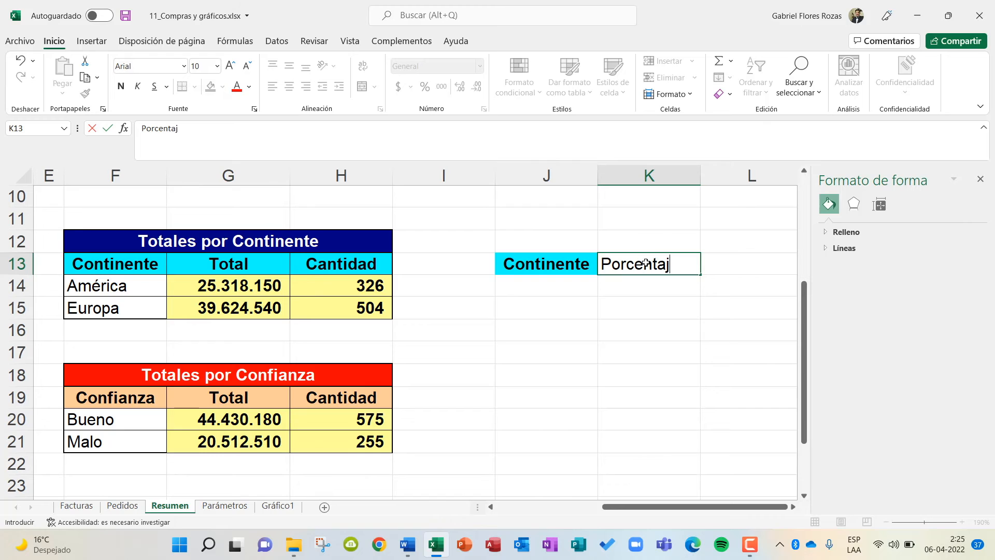
type("e de compras")
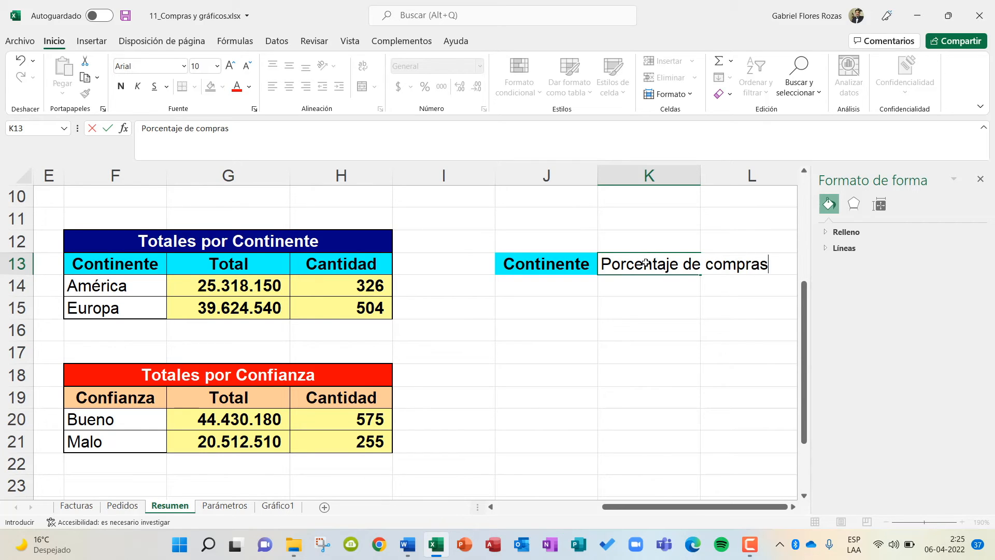
key("Return")
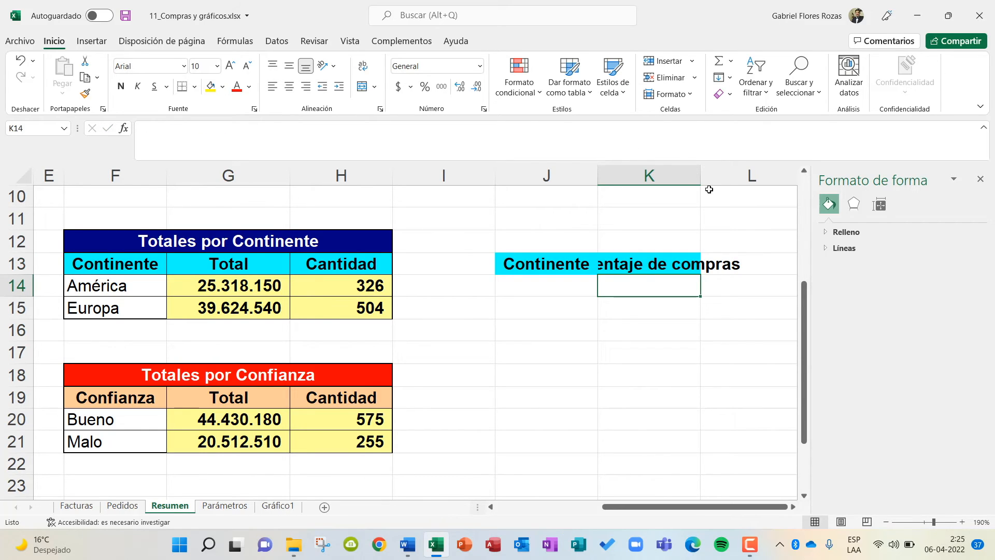
double_click(701, 174)
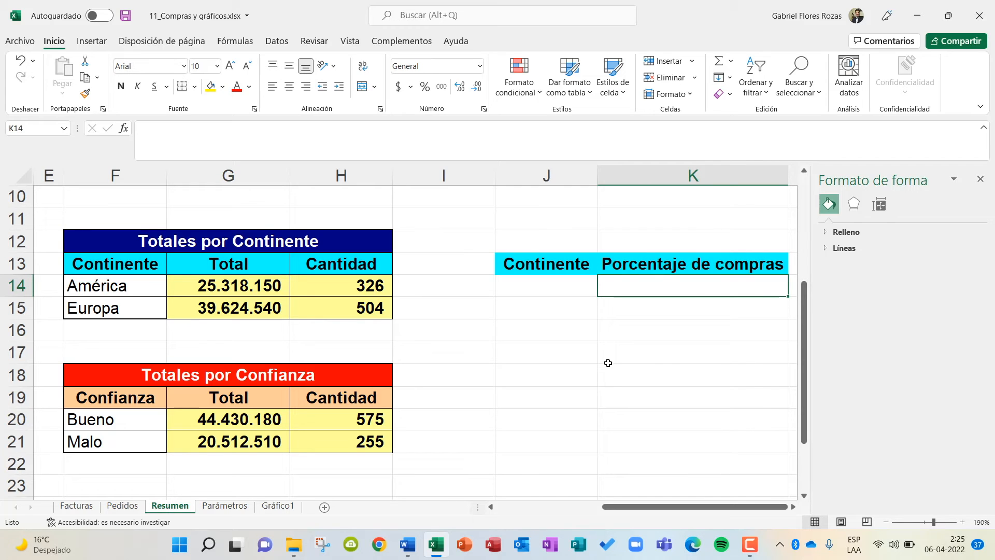
List the continents "América" in J14 and "Europa" in J15 under the Continente header.
left_click(530, 286)
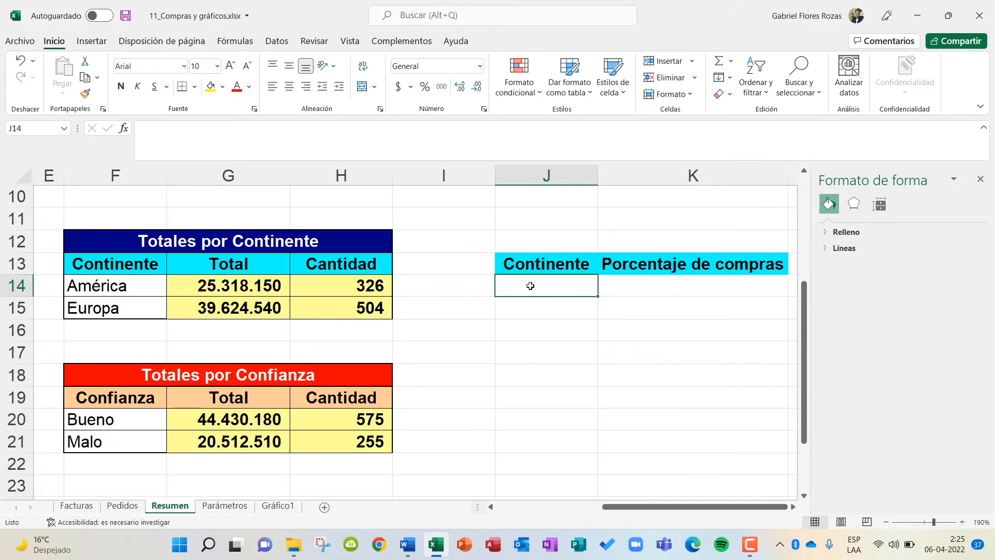
type("Amériuca")
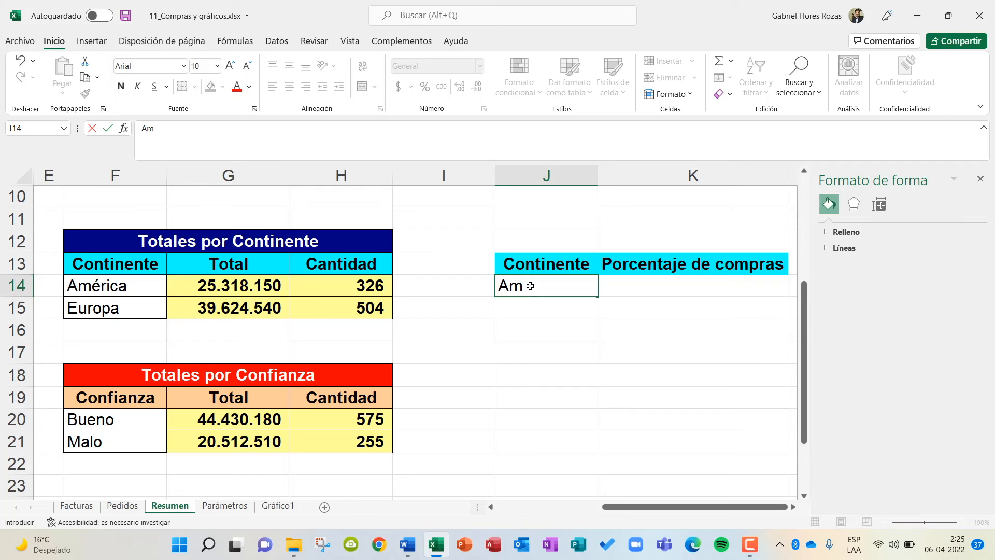
key("BackSpace")
key("BackSpace")
key("BackSpace")
type("ca")
key("Return")
type("Europa")
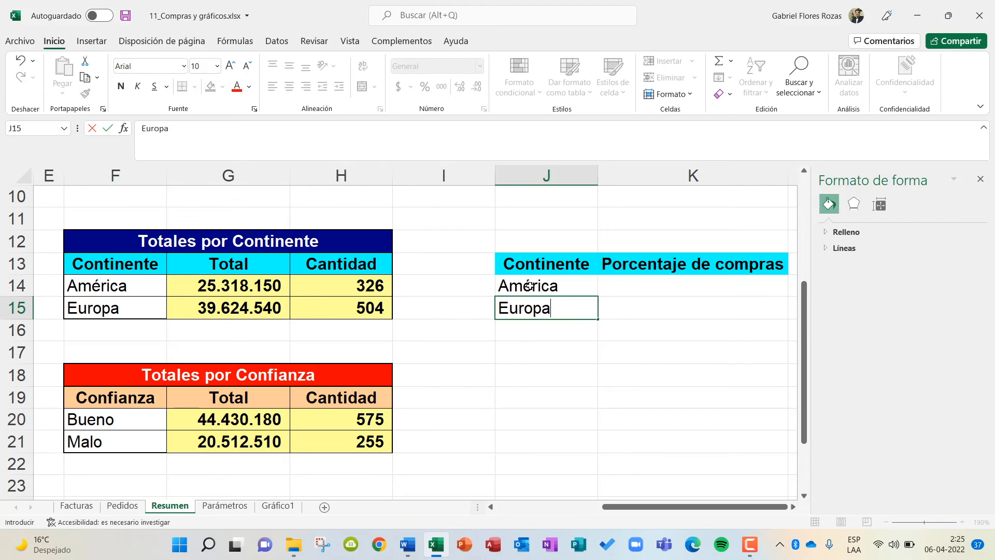
key("Return")
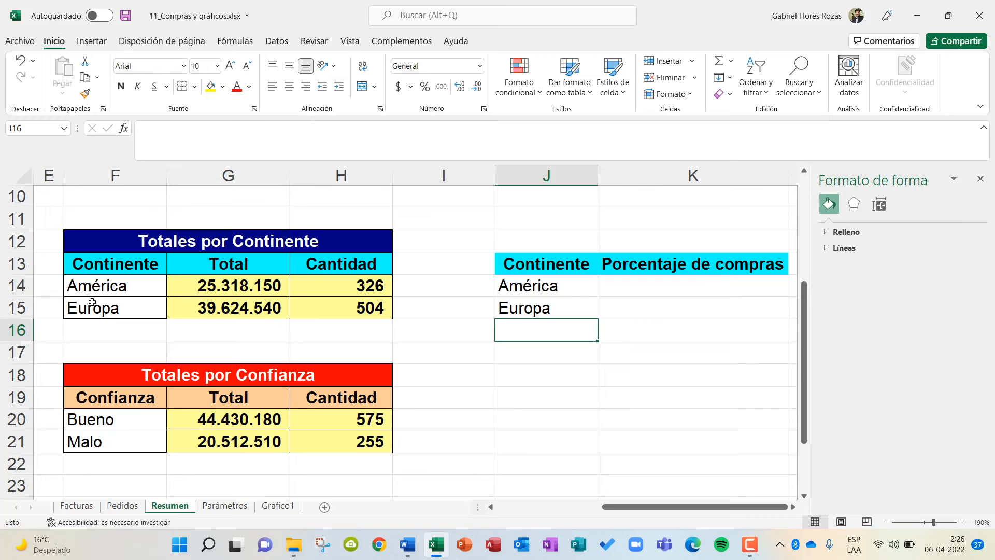
Sum the continent quantities H14:H15 in cell H16.
left_click(354, 328)
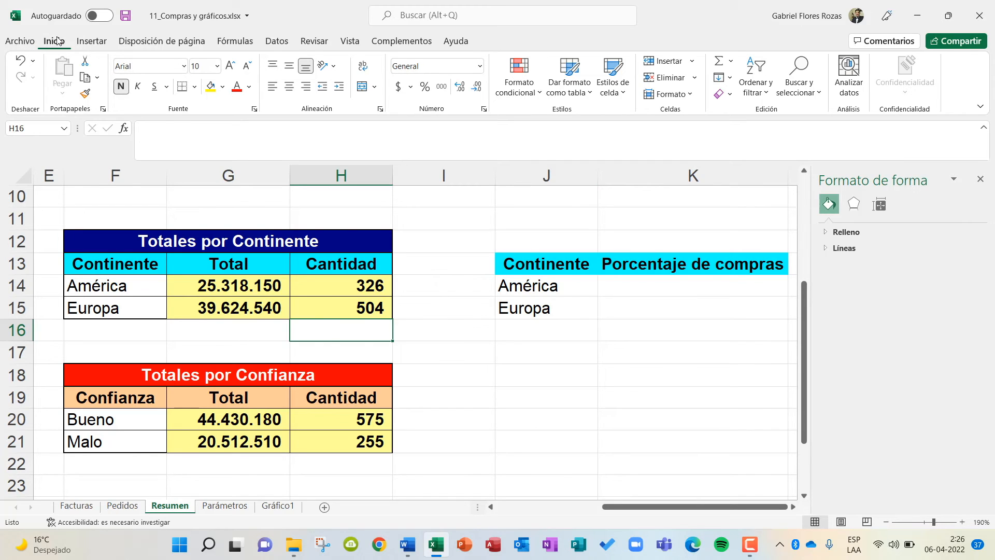
left_click(719, 61)
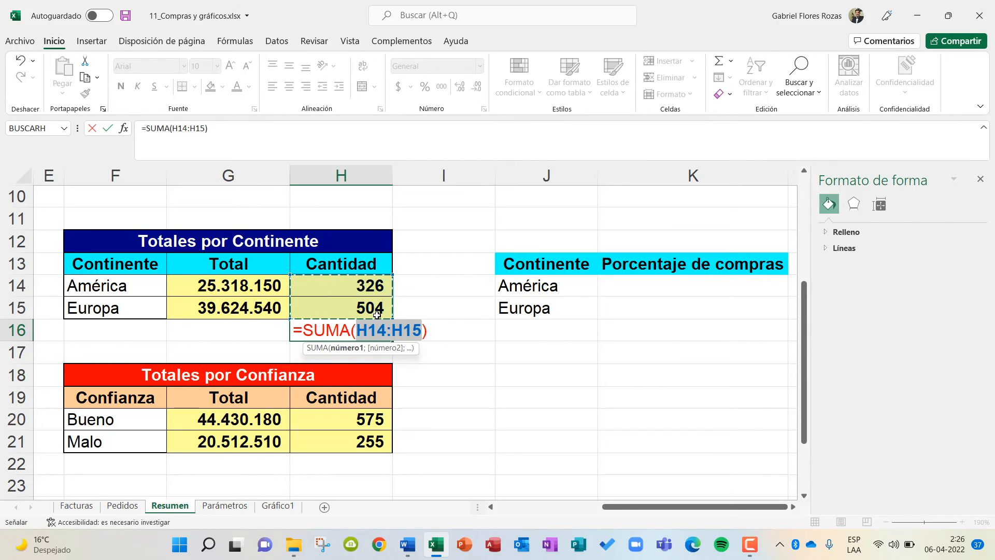
key("Return")
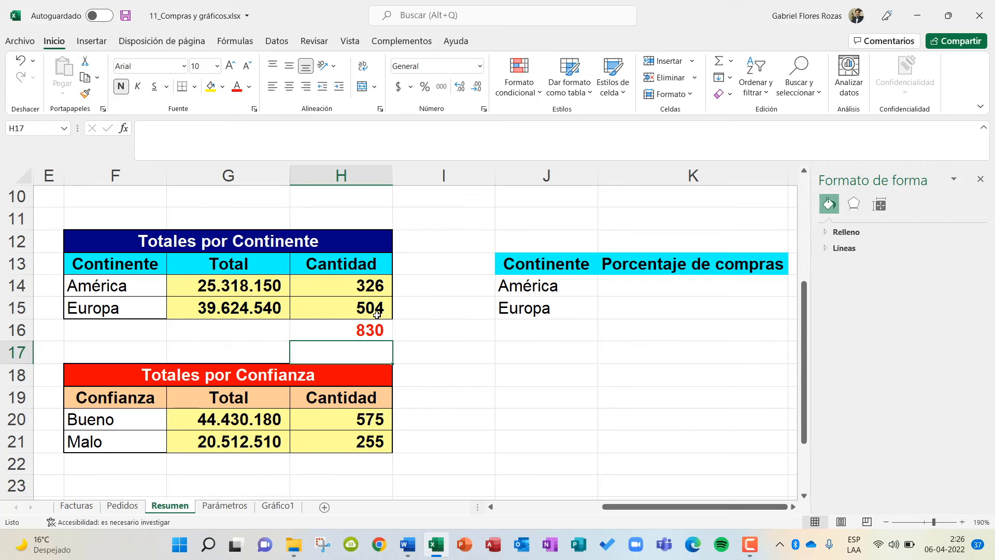
Set up the rule of three in J17:K18, with 830 beside 100 and 326 beside "X".
left_click(546, 350)
type("830")
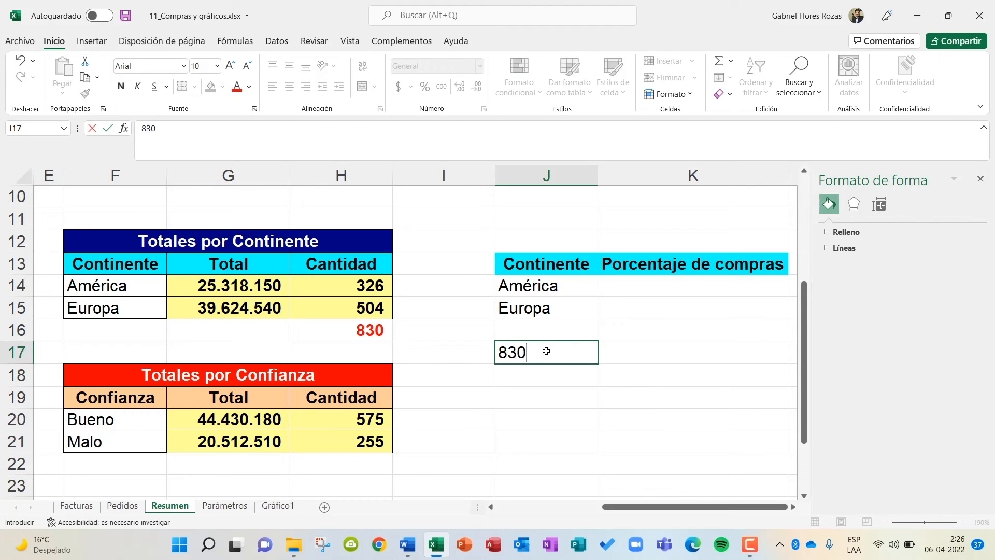
key("Tab")
type("100")
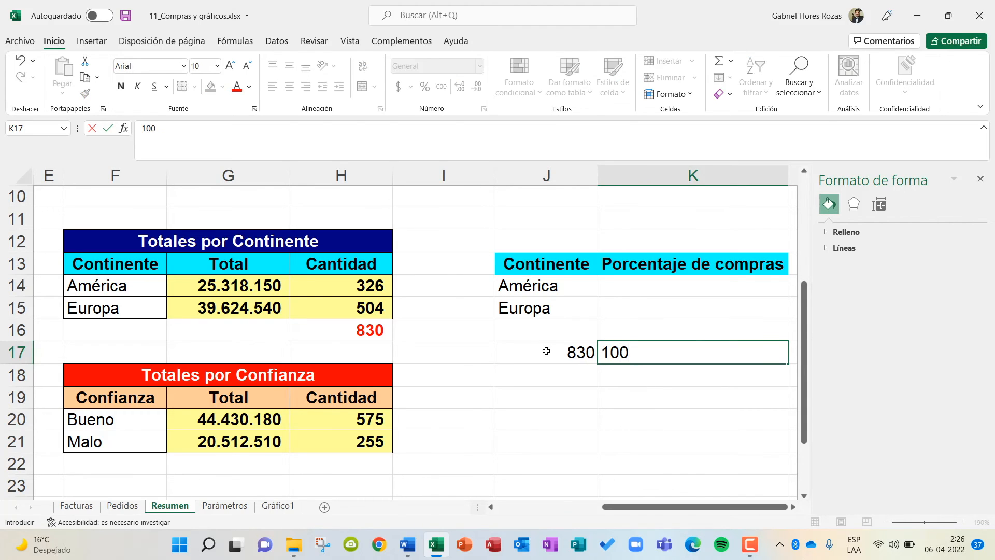
key("Return")
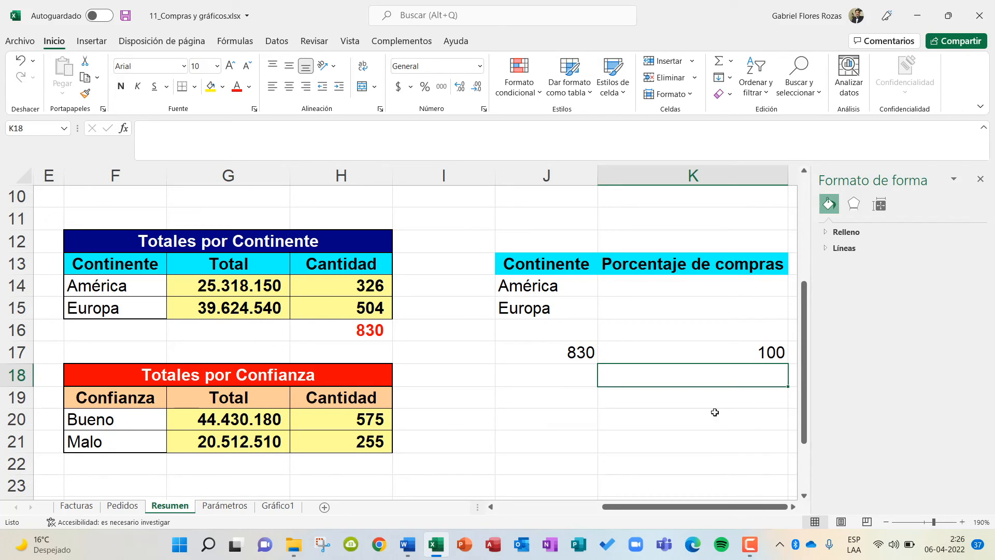
left_click(582, 380)
type("326")
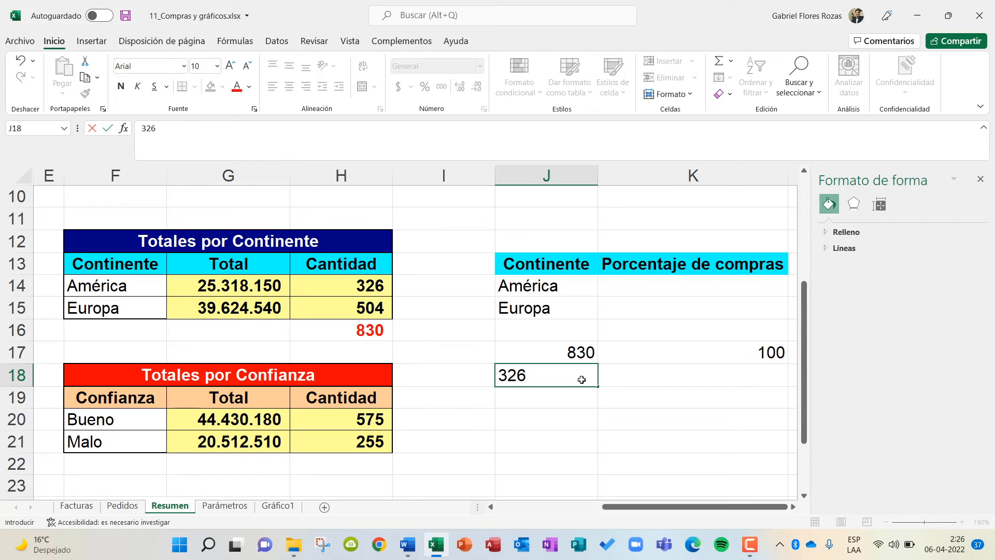
key("Tab")
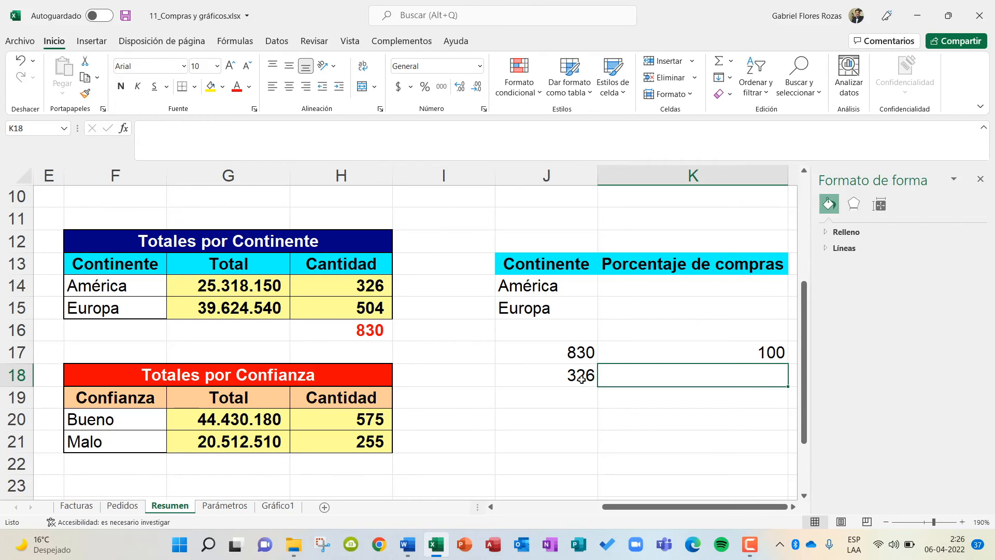
type("X")
key("Return")
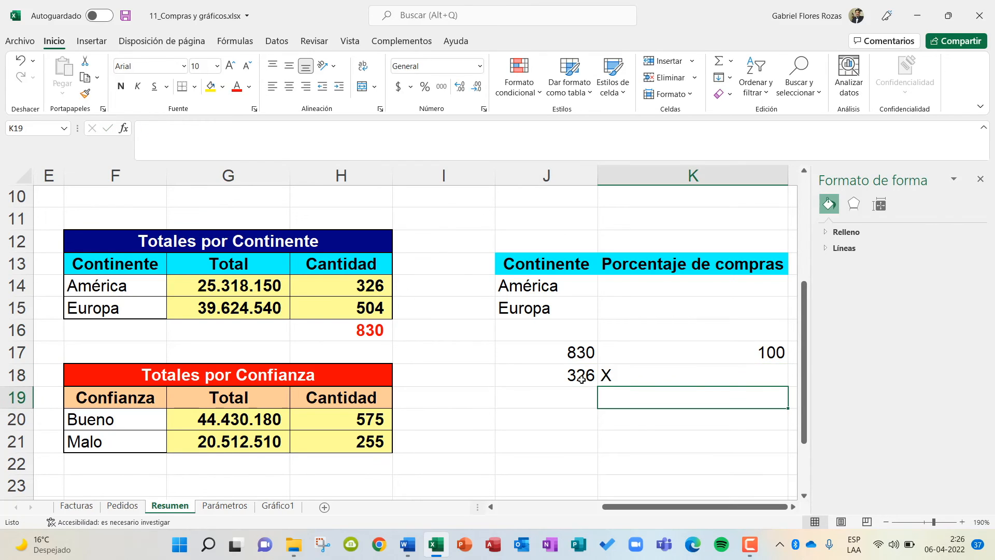
Center the contents of K17 and K18 horizontally.
left_click(690, 380)
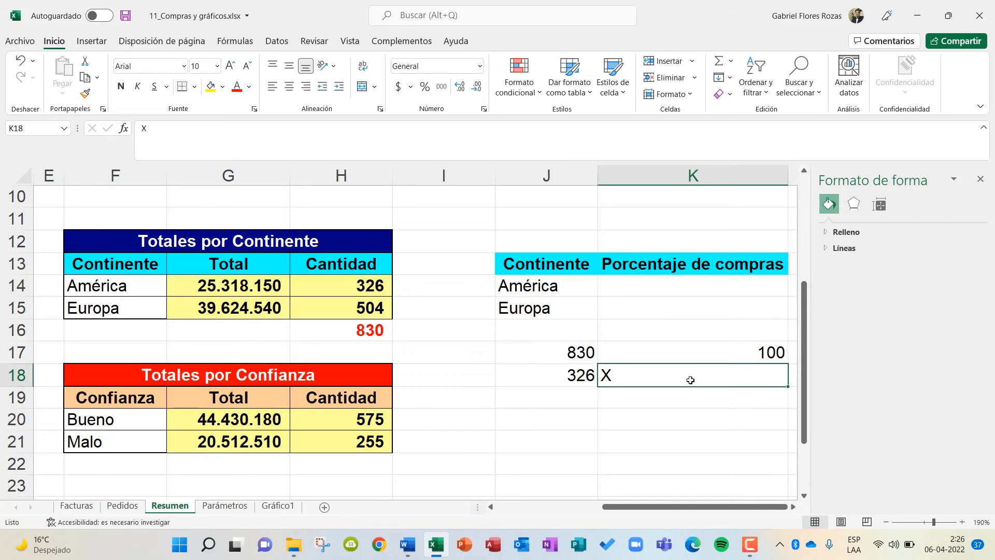
left_click(289, 86)
left_click(695, 352)
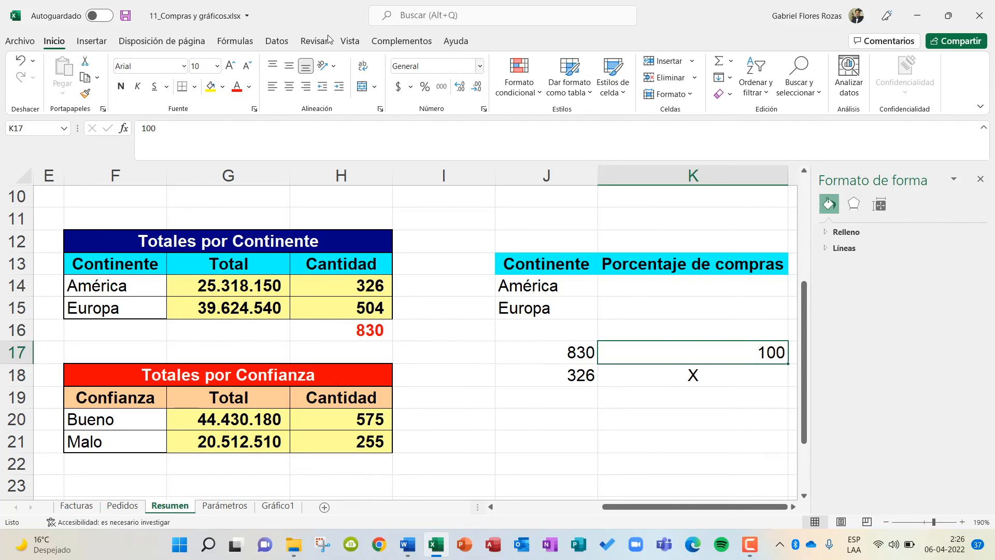
left_click(288, 86)
left_click(696, 427)
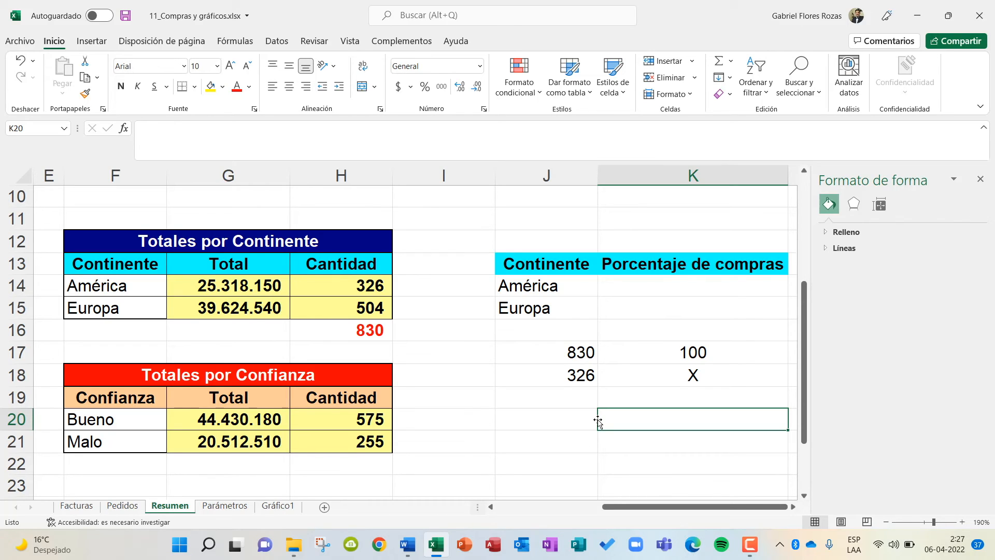
Write the cross-multiplication "830 X = 326 * 100" as text in J20.
left_click(575, 417)
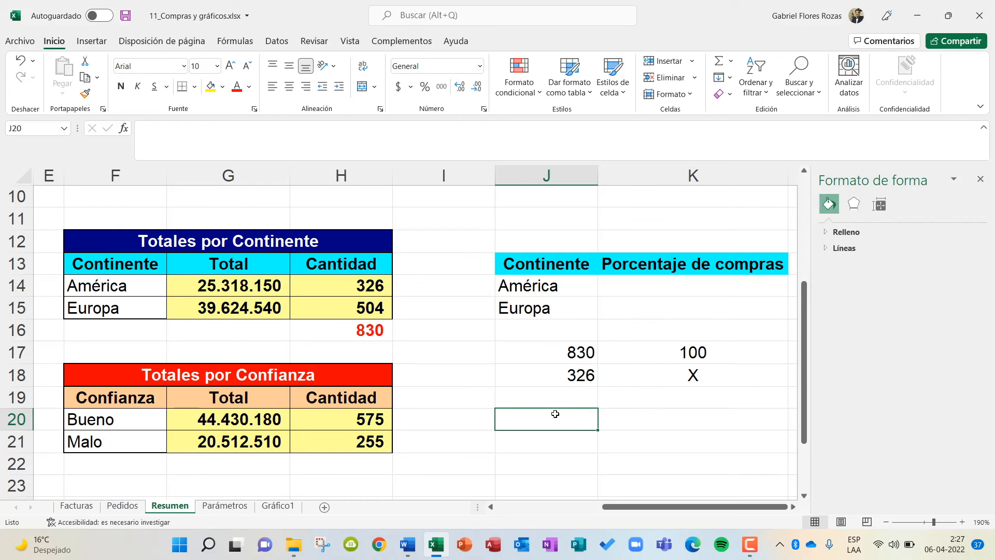
type("830 x")
key("BackSpace")
type("X")
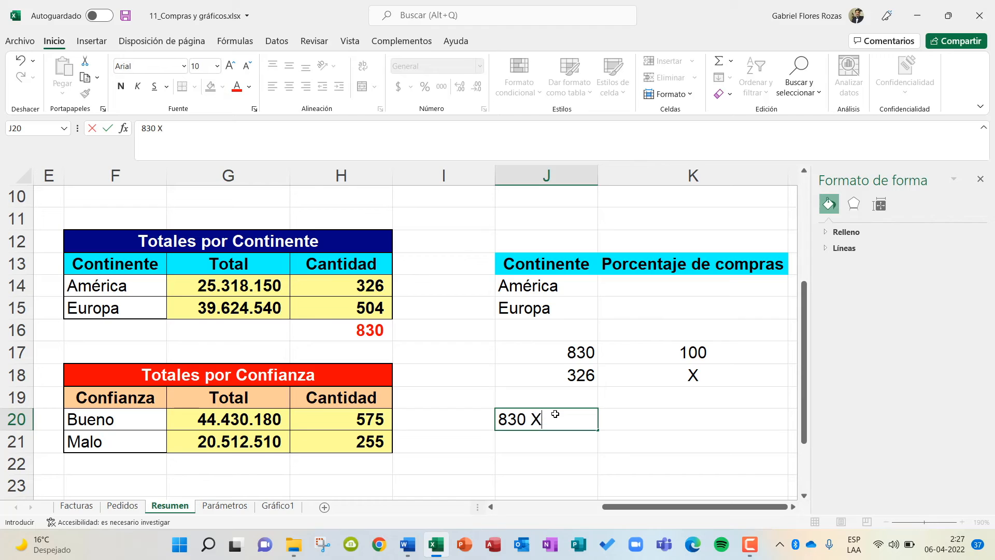
type(" = 326")
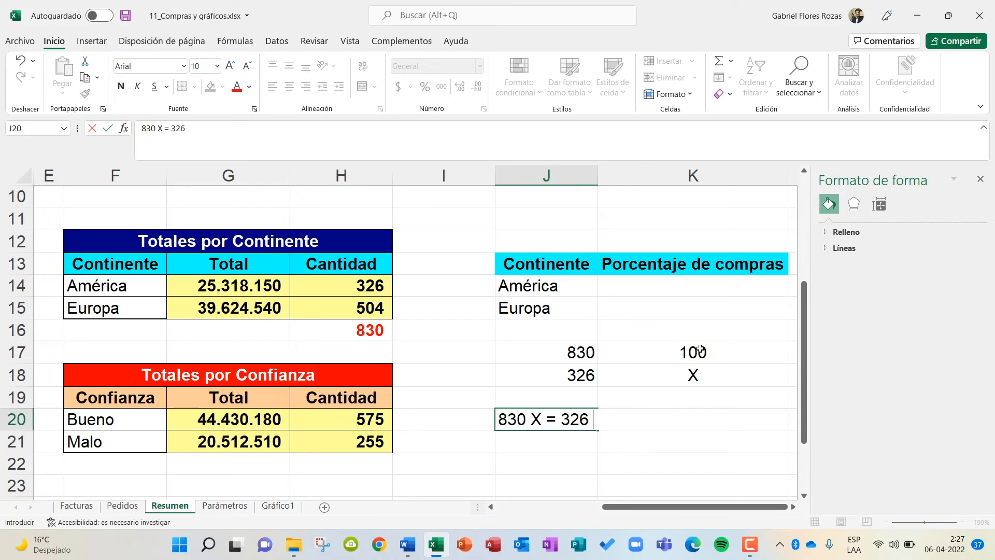
type("* 100")
key("Return")
key("Return")
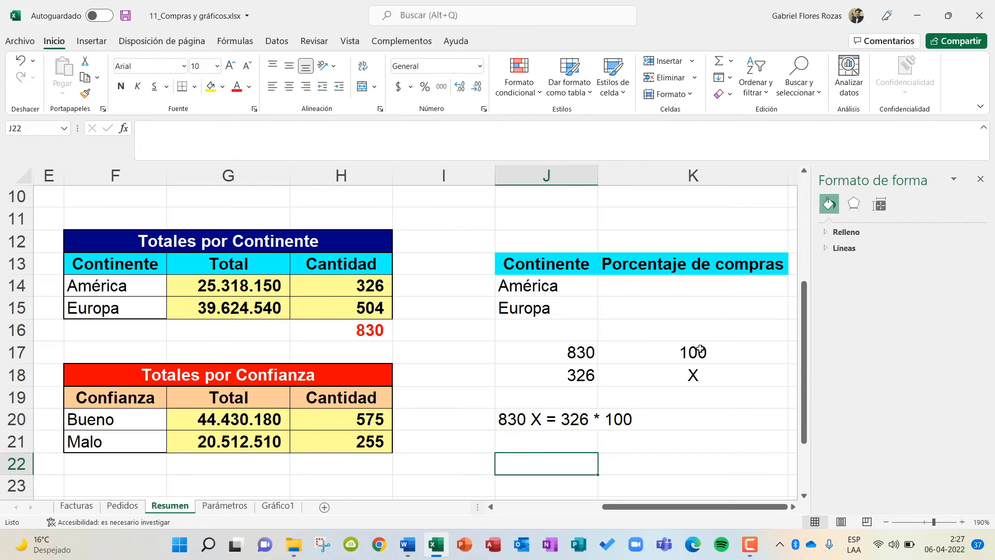
Write the simplified equation "830 X = 32600" in J22.
scroll(700, 350, "down", 2)
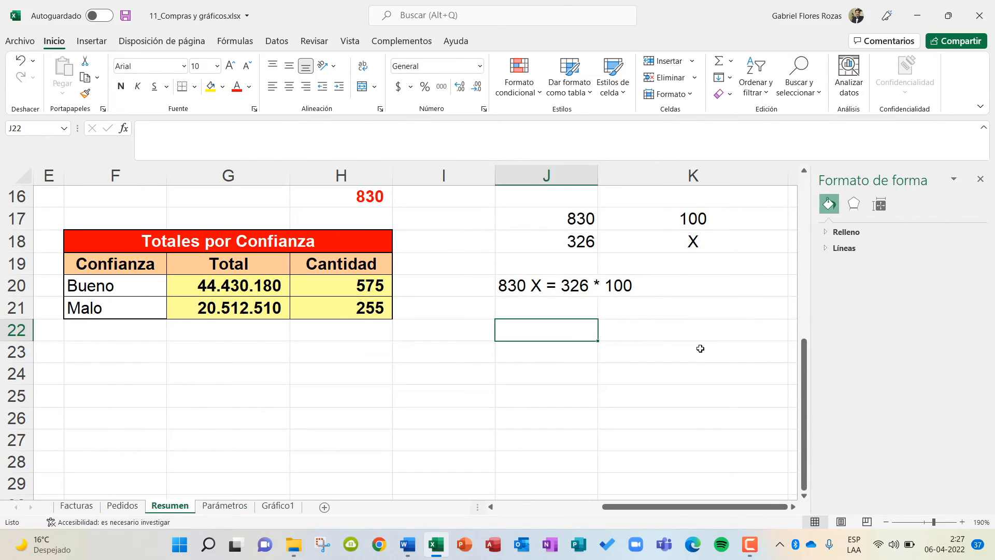
type("80")
key("BackSpace")
type("30 X ")
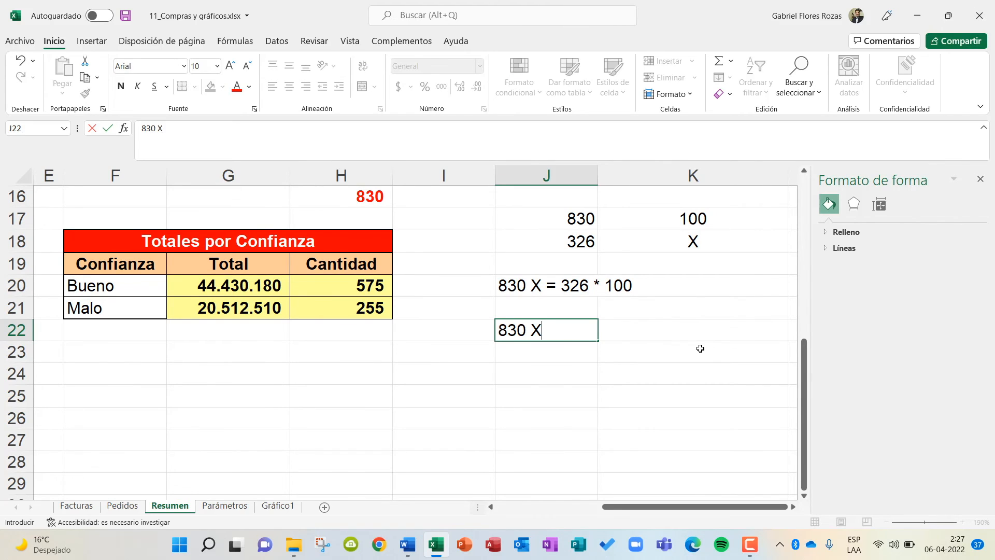
type("= 32600")
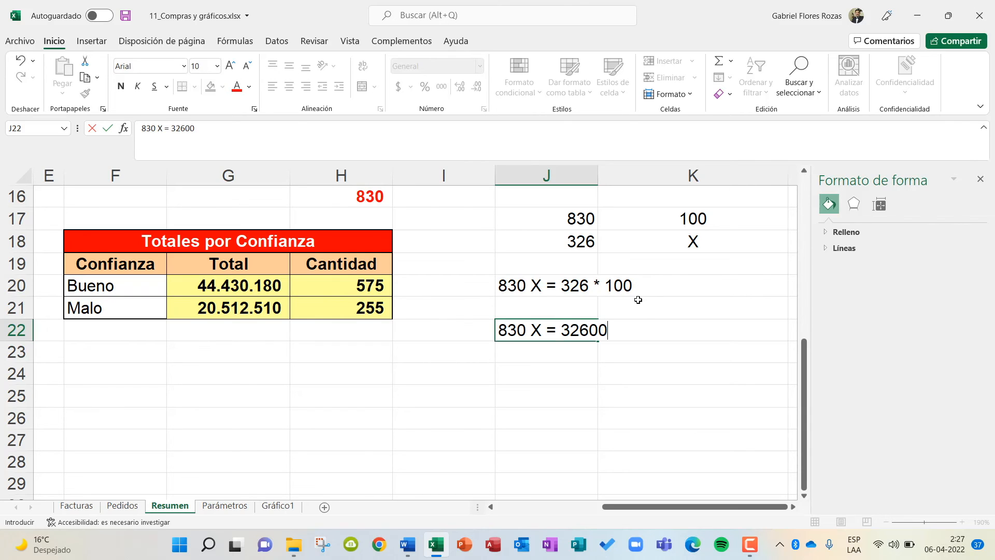
key("Return")
key("Return")
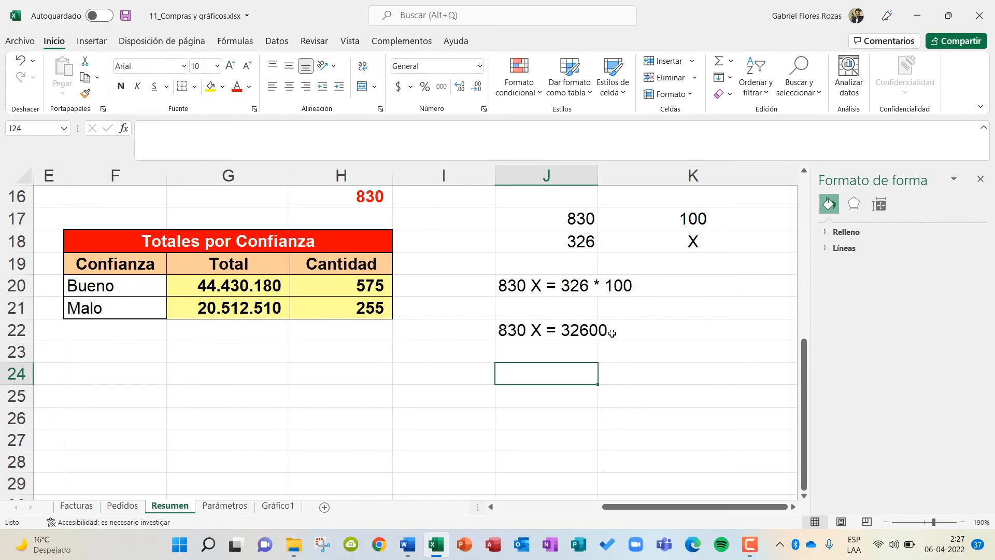
Write the solved-for-X expression "X = 32600 / 830" as text in J24.
type("X = ")
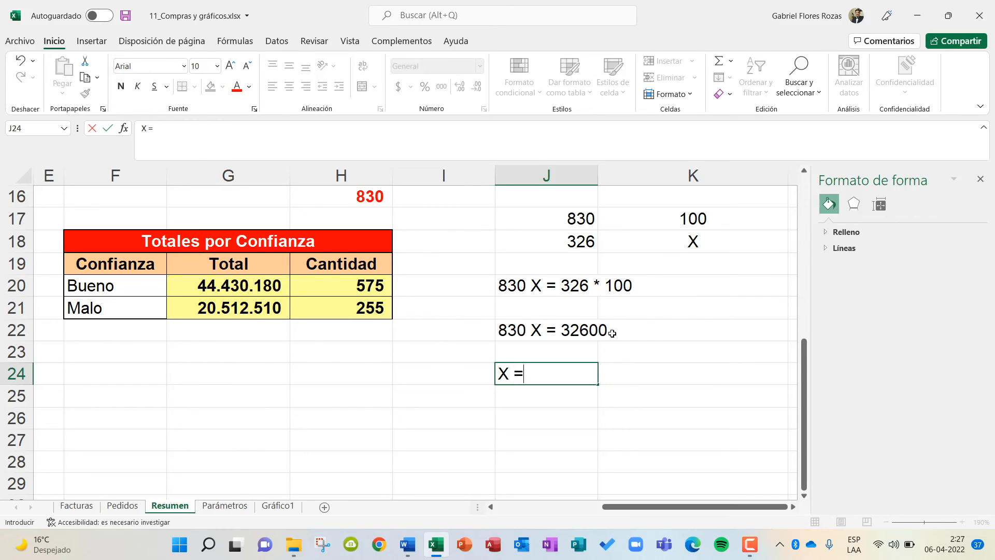
type("32600 /")
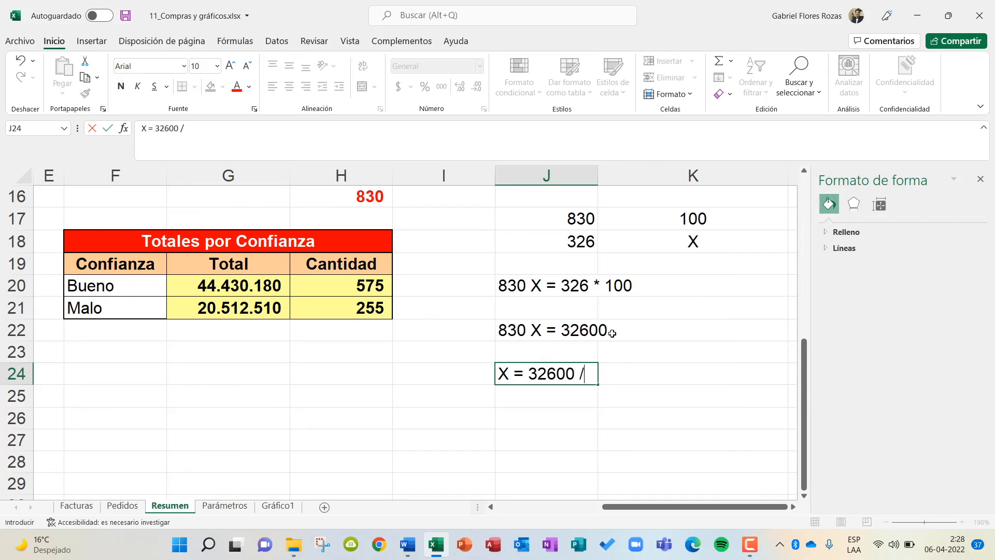
type(" 830")
key("Return")
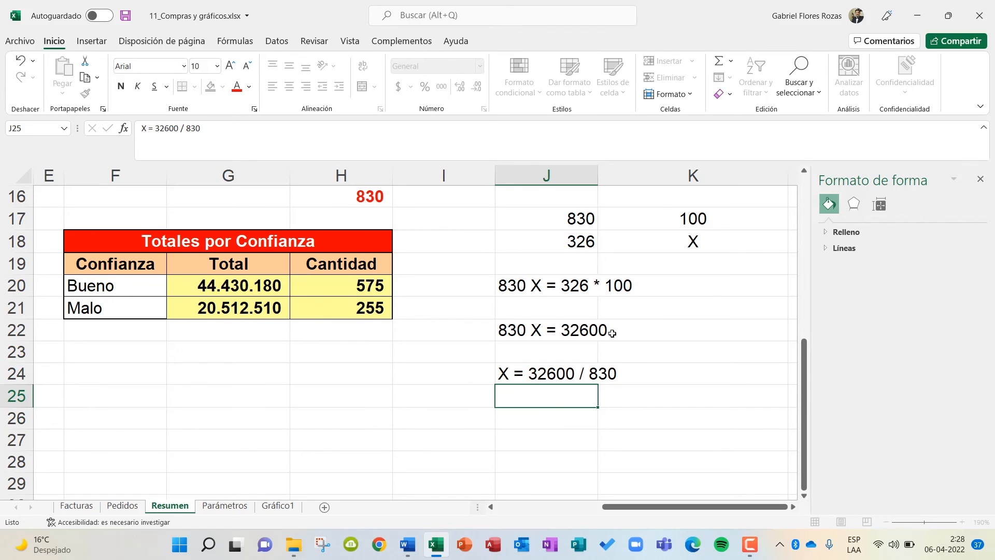
key("Return")
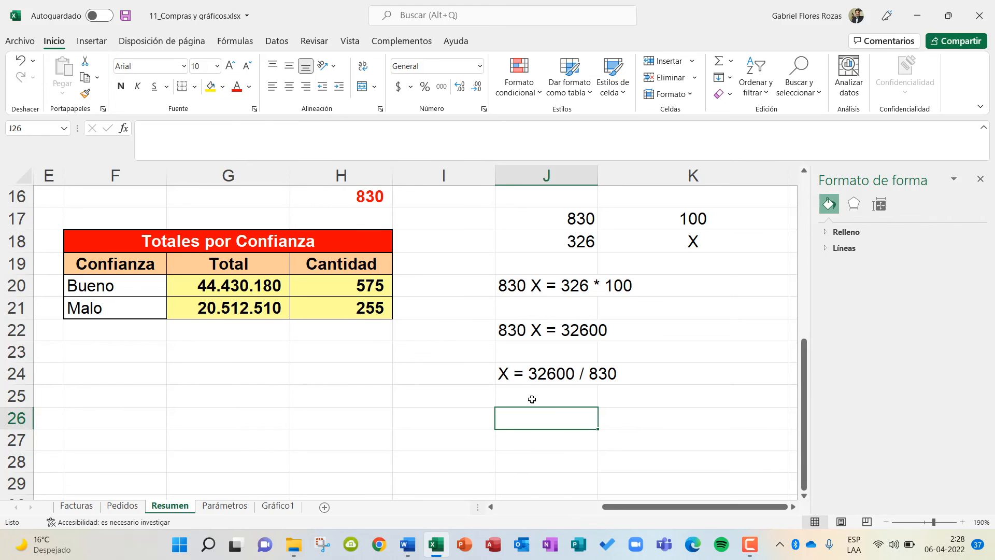
Write the result of the rule of three as the text "X = 39,277" in J26.
type("X = ")
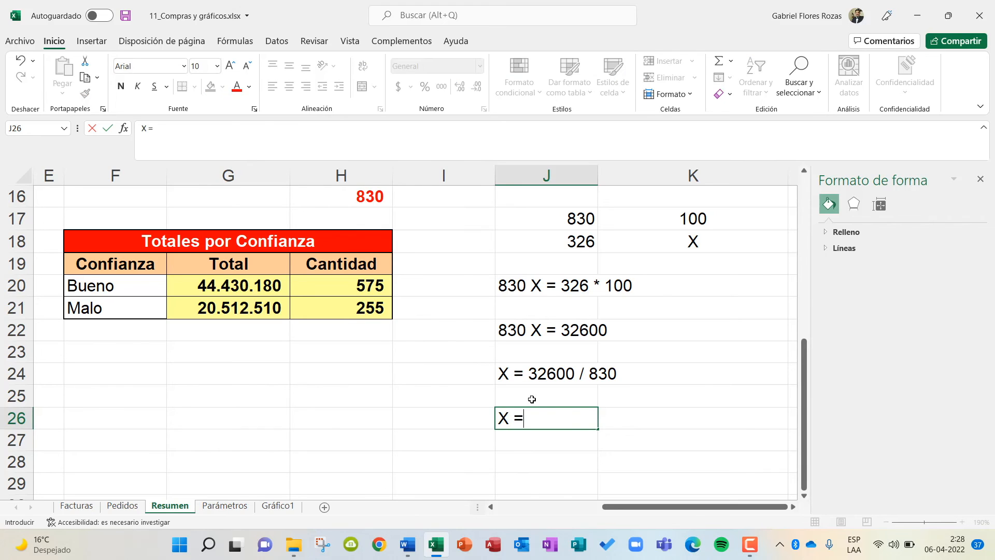
type("39,277")
key("Return")
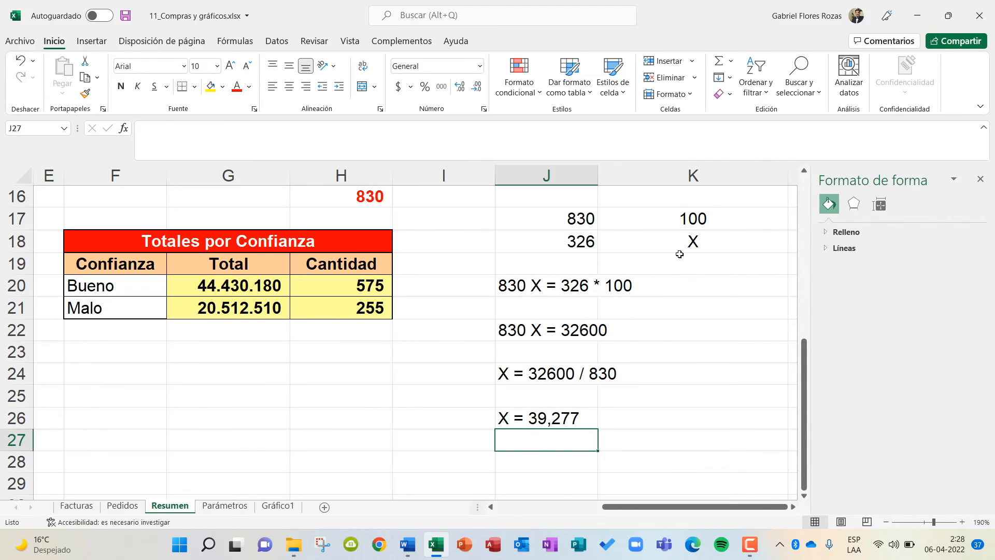
Calculate América's purchase percentage in K14 with the formula =H14*100/H16.
scroll(601, 430, "up", 2)
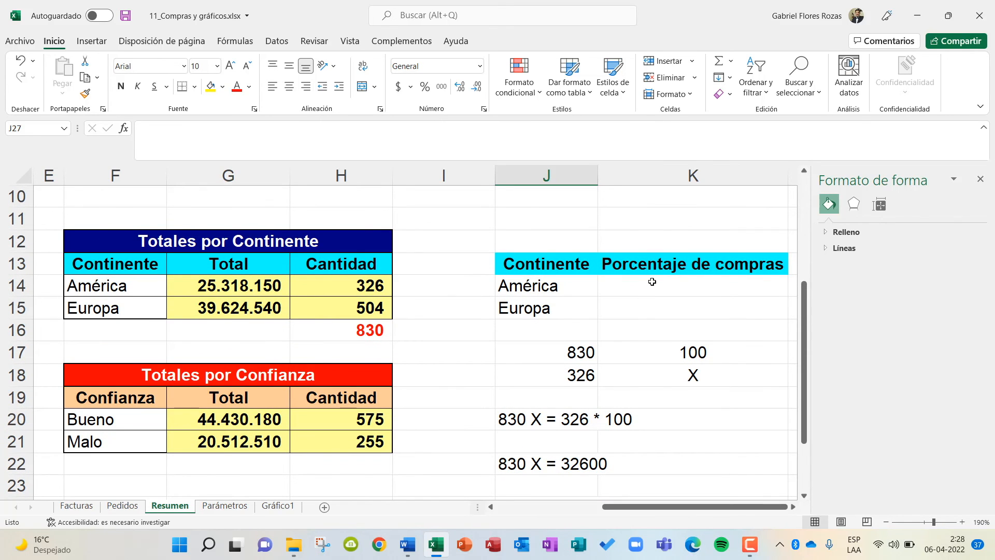
left_click(649, 282)
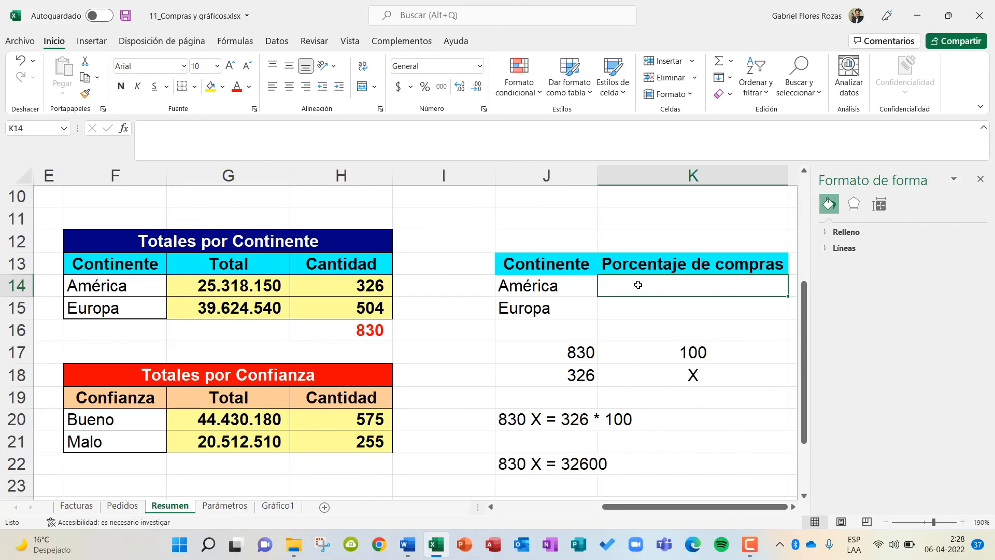
type("=")
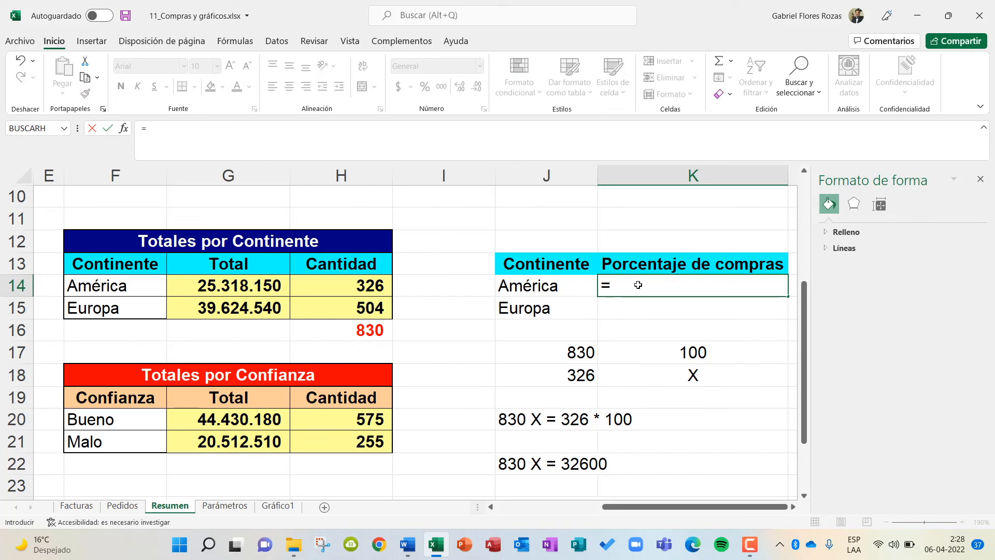
left_click(344, 285)
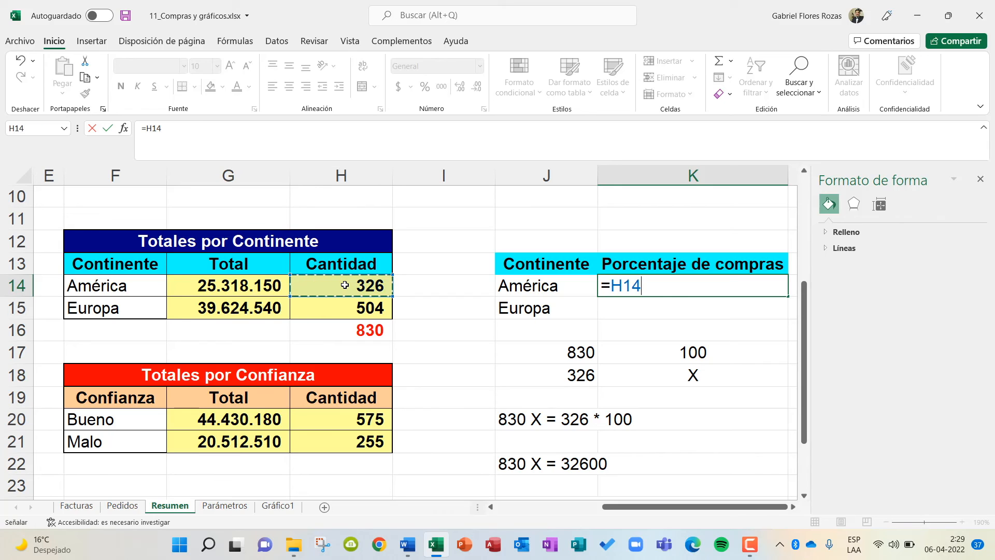
type("*10")
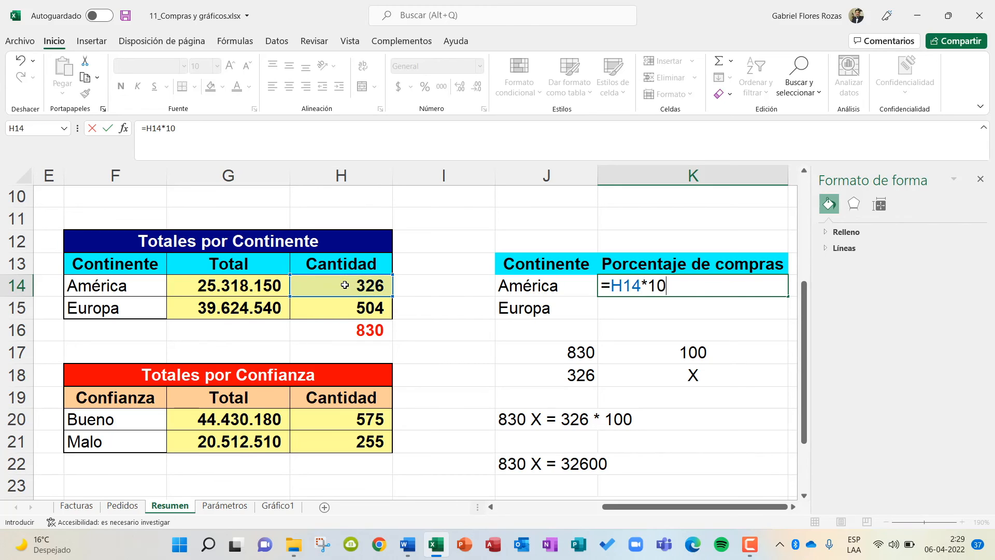
type("0/")
left_click(369, 331)
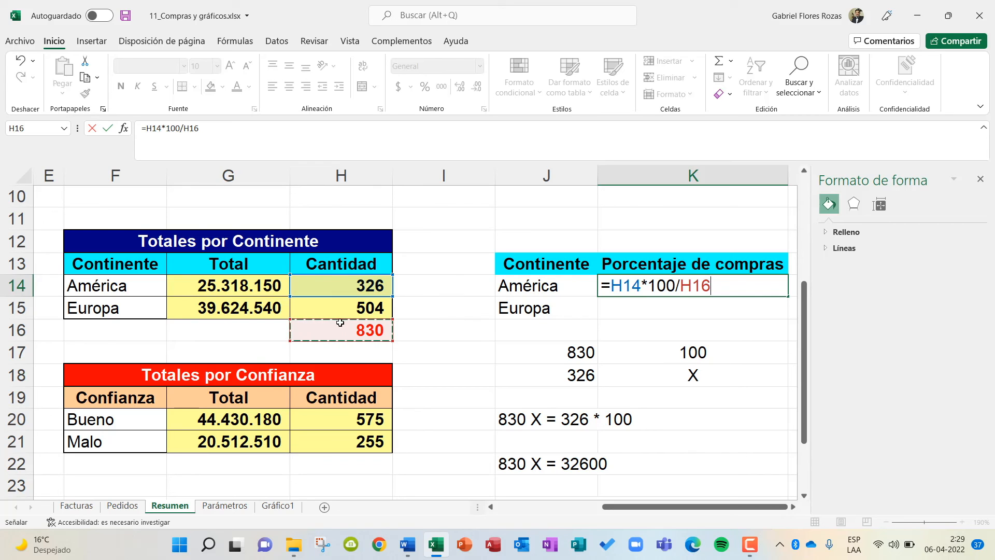
key("Return")
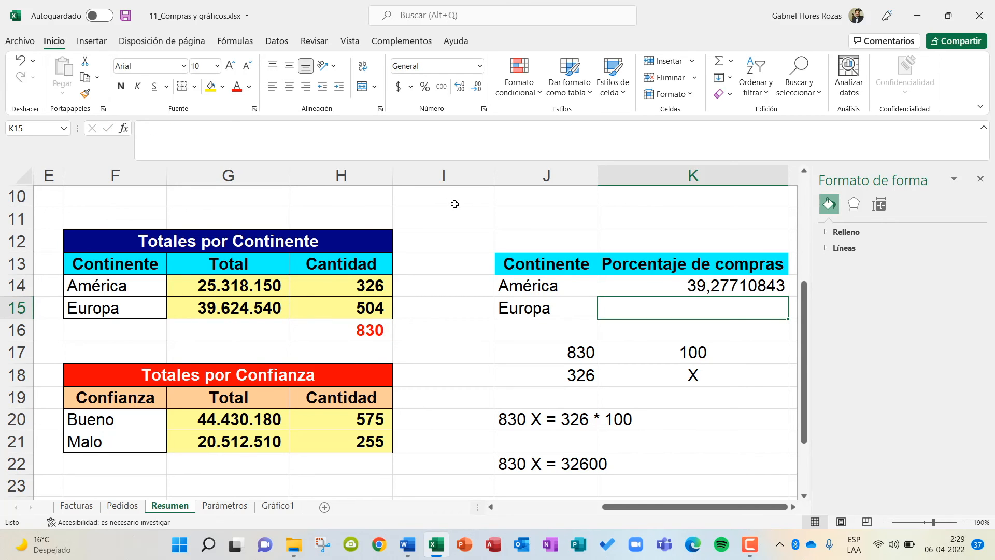
Calculate Europa's purchase percentage in K15 with the formula =H15*100/H16.
scroll(749, 406, "down", 5)
scroll(750, 405, "up", 3)
scroll(749, 405, "up", 2)
scroll(751, 324, "down", 1)
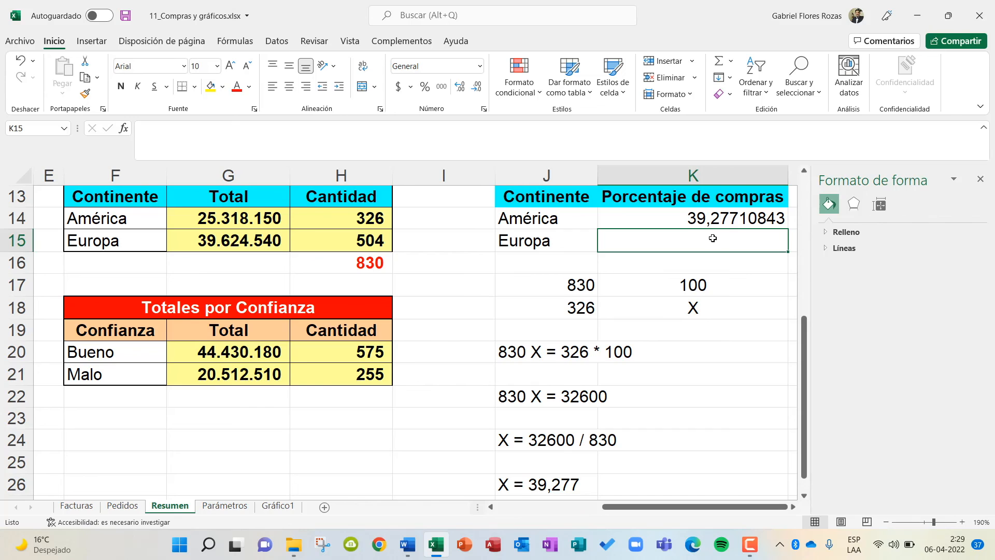
type("=")
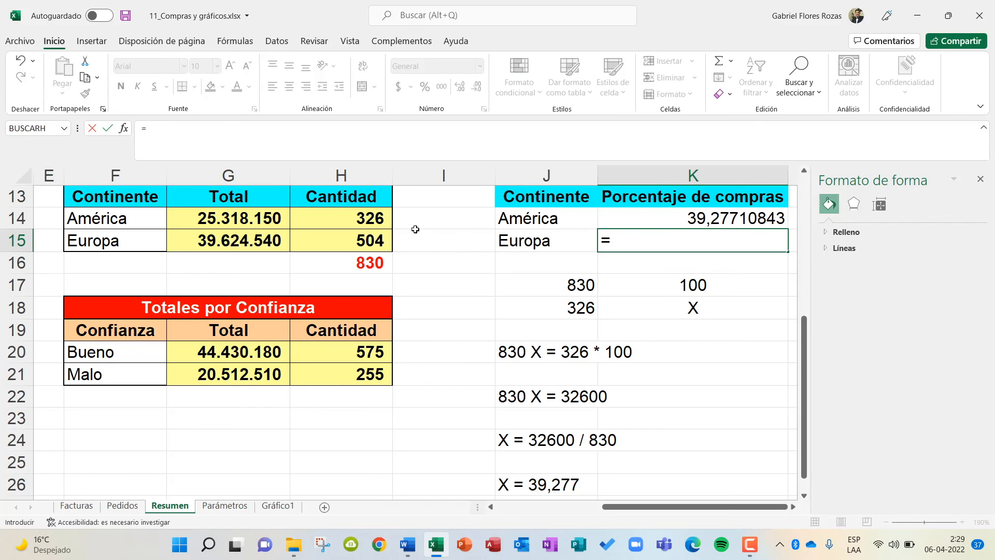
left_click(345, 240)
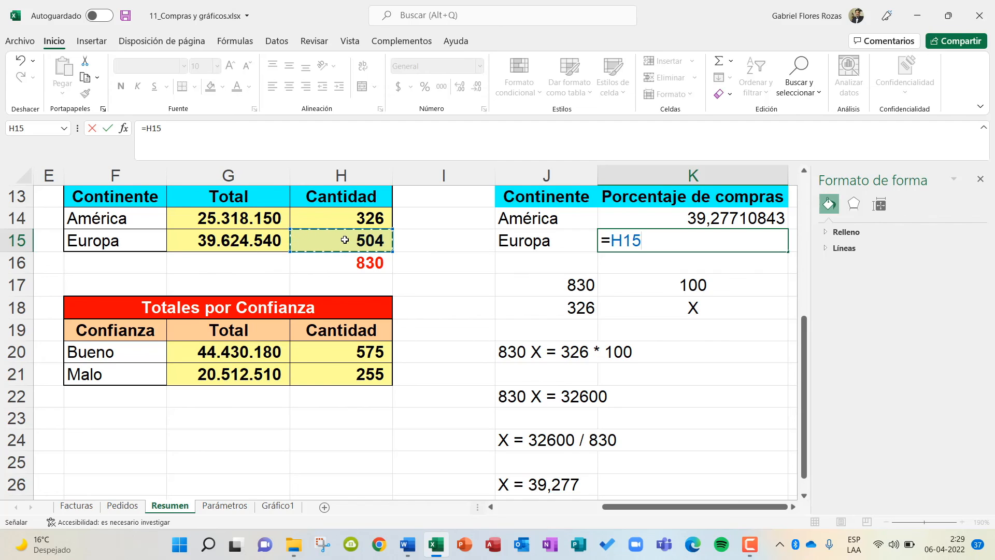
type("*100/")
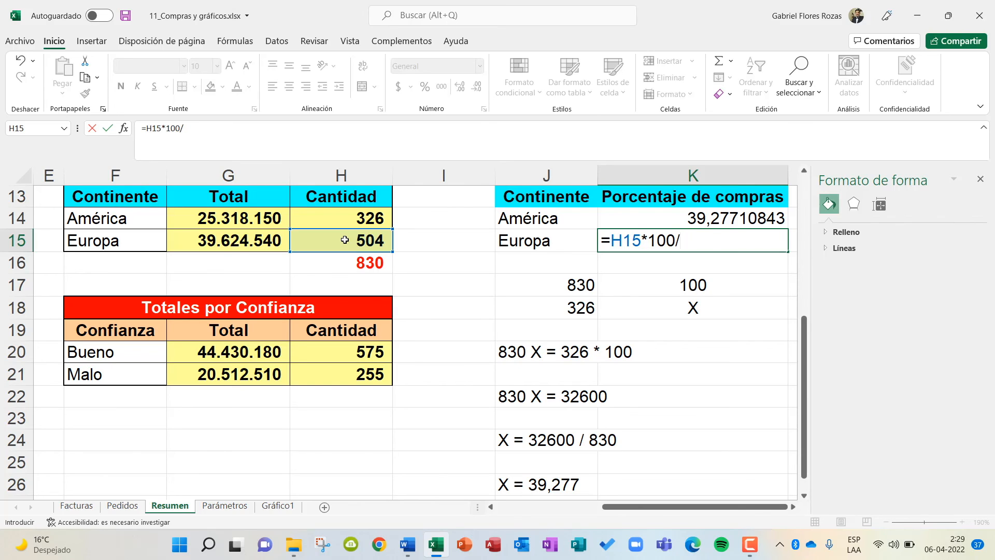
left_click(344, 269)
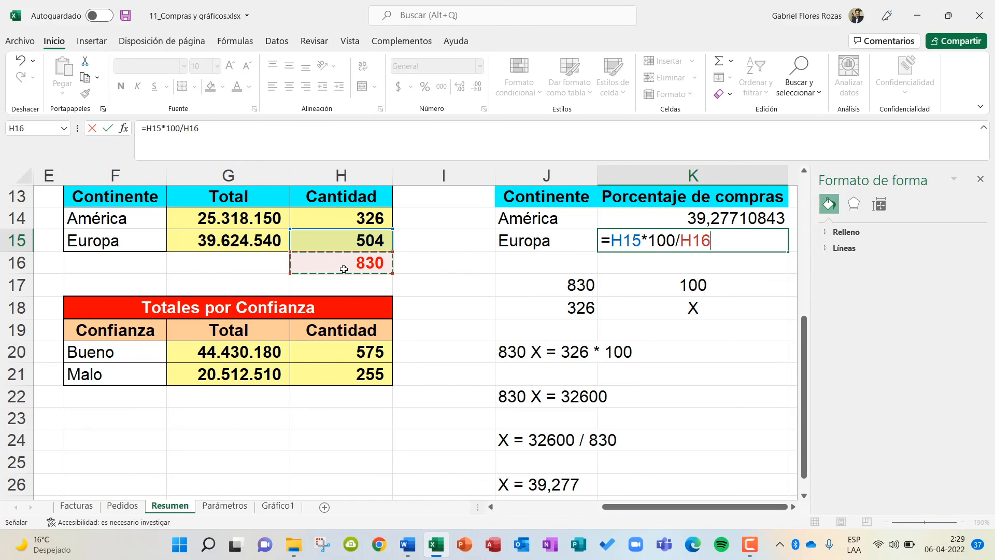
key("Return")
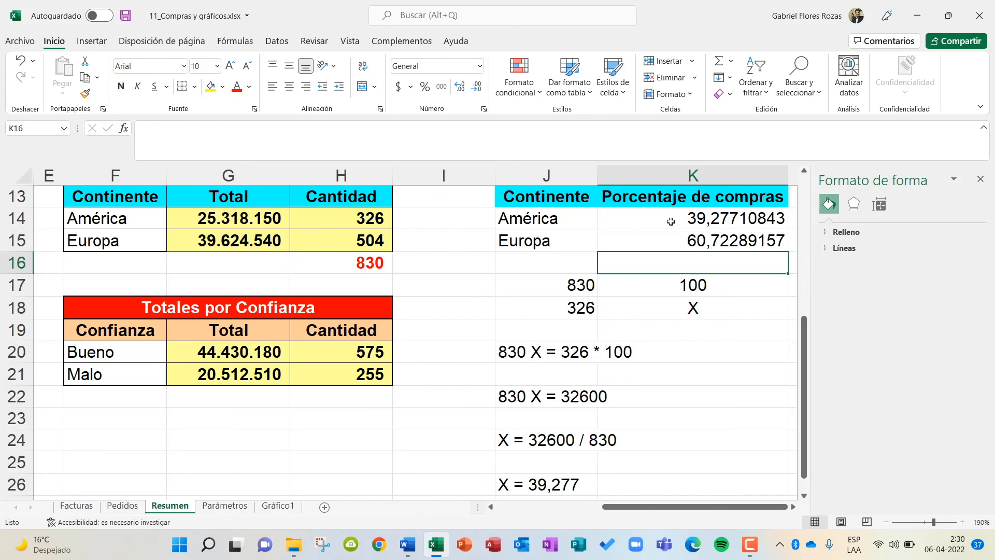
Reduce the percentages in K14:K15 to two decimal places.
scroll(671, 221, "up", 1)
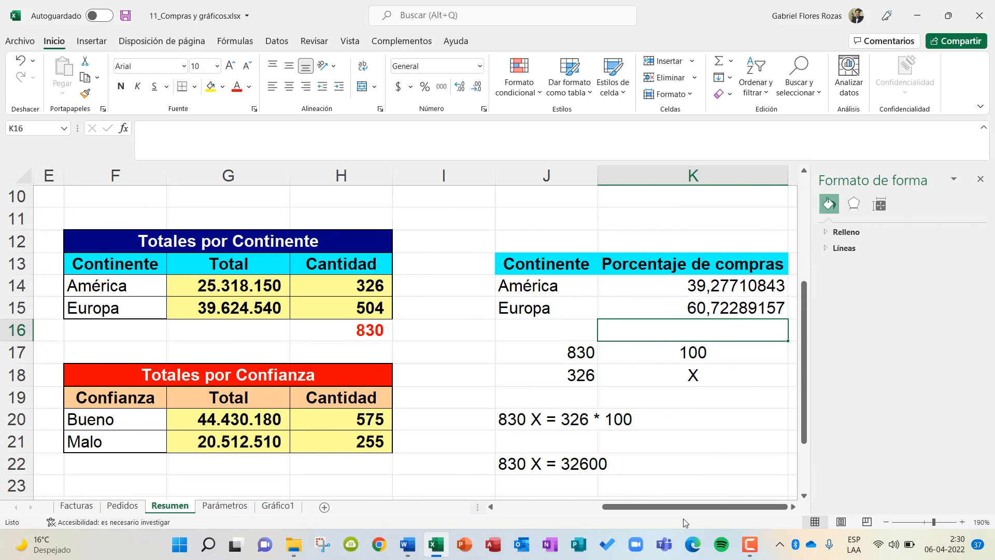
left_click_drag(684, 507, 698, 507)
left_click_drag(677, 285, 681, 309)
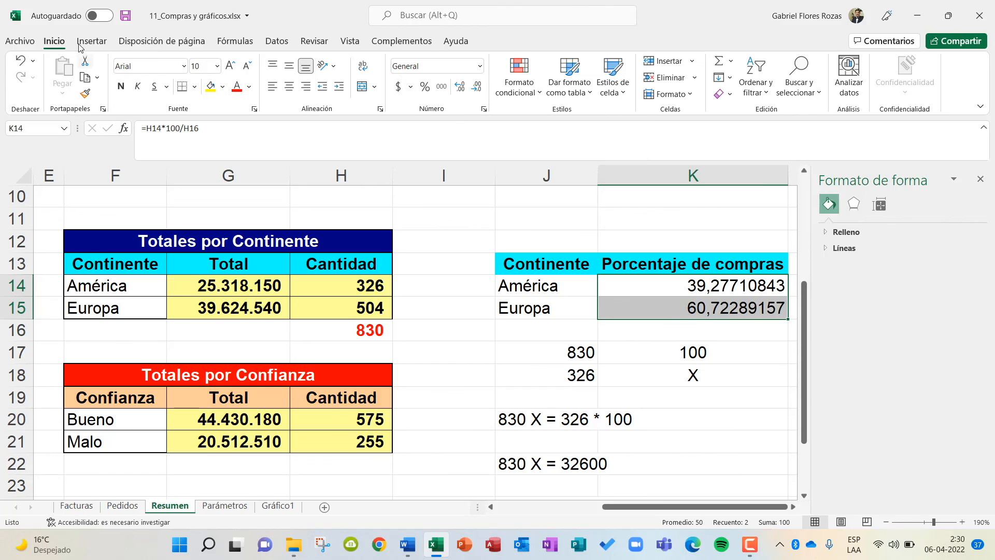
left_click(476, 89)
left_click(476, 88)
left_click(476, 88)
left_click(476, 88)
left_click(476, 88)
left_click(476, 89)
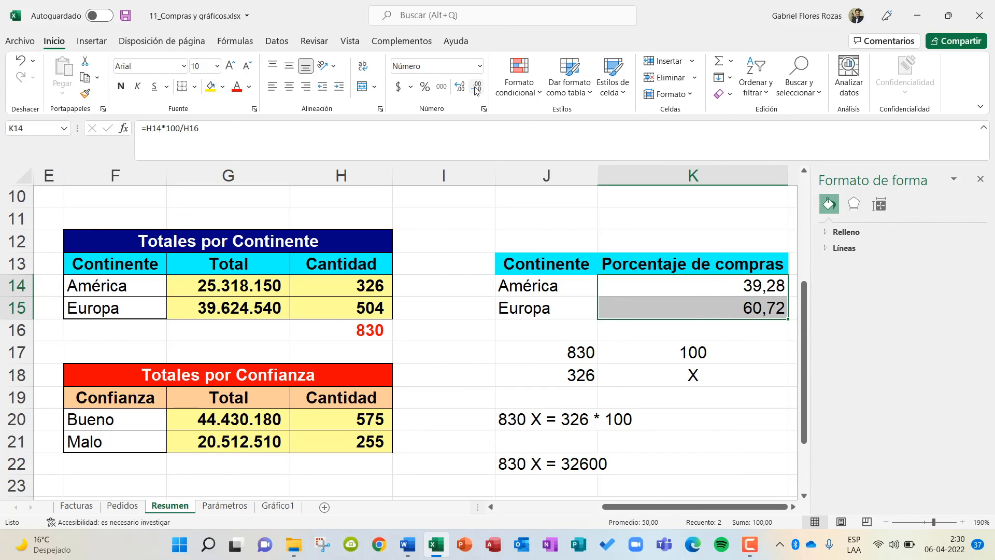
left_click(640, 225)
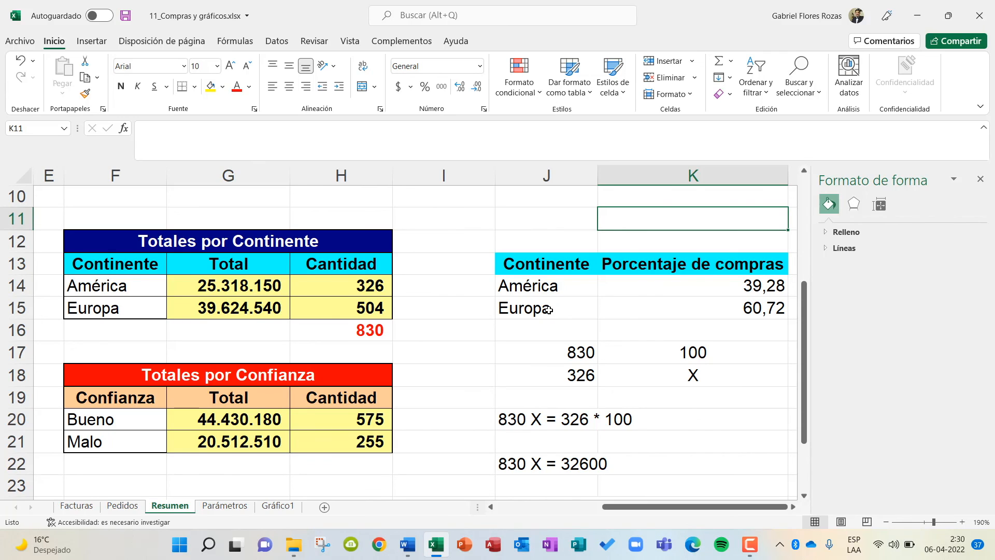
Apply all borders to the Continente and Porcentaje de compras table in J13:K15.
left_click_drag(551, 264, 720, 311)
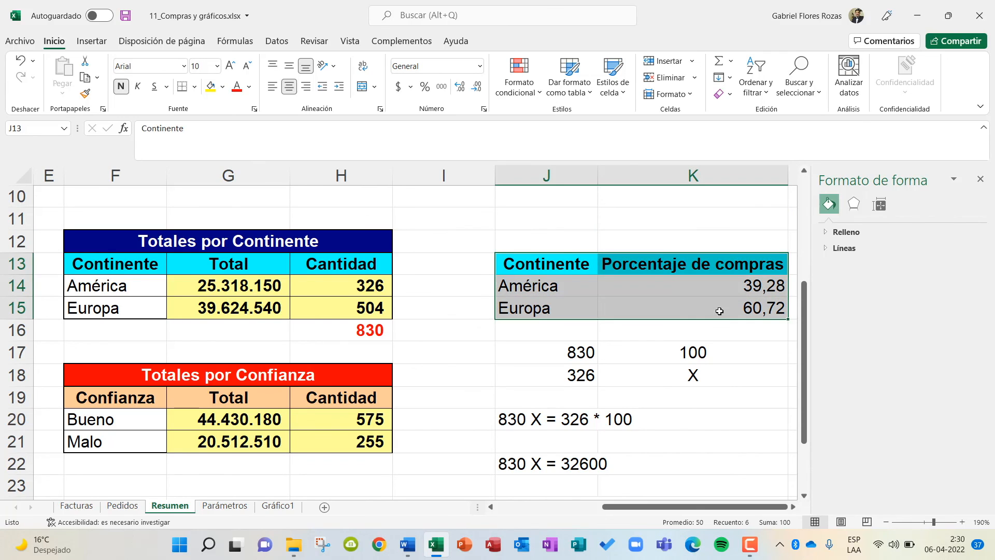
left_click(195, 86)
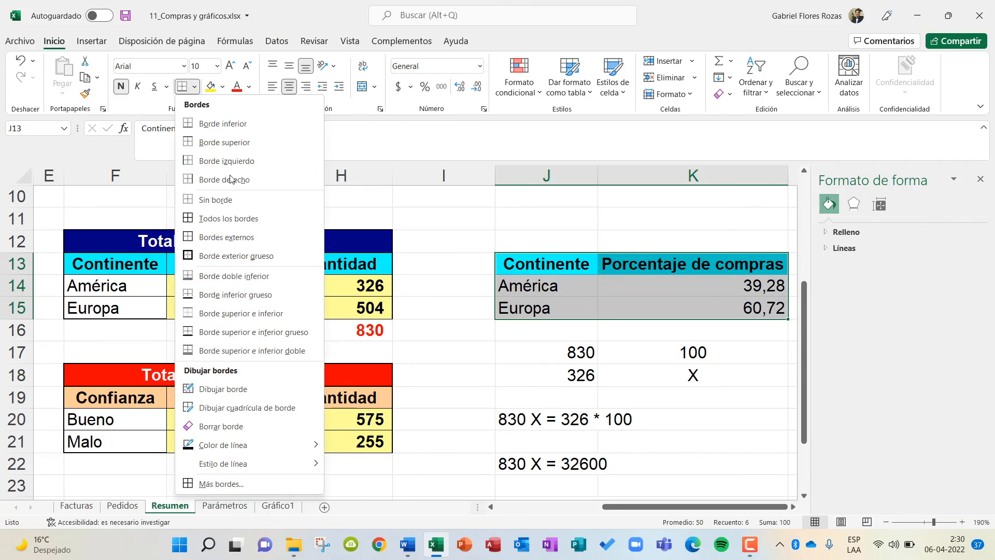
left_click(226, 233)
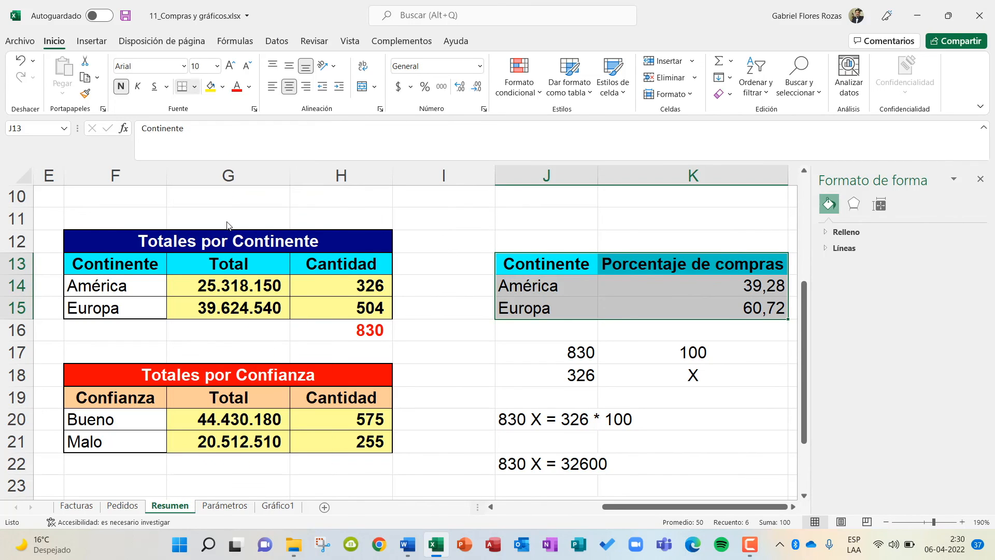
left_click(734, 412)
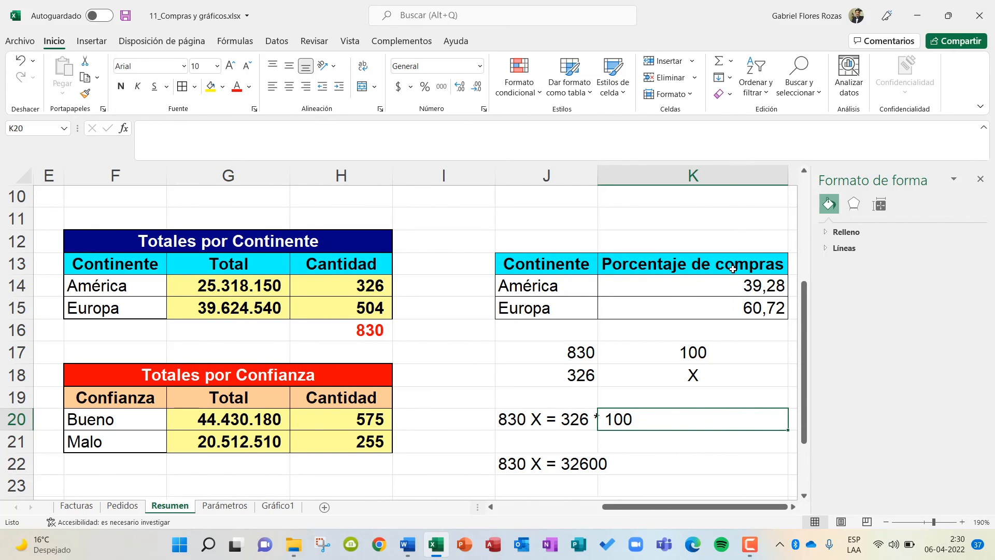
Insert a 2D pie chart based on the percentage table in J13:K15.
left_click_drag(549, 265, 725, 309)
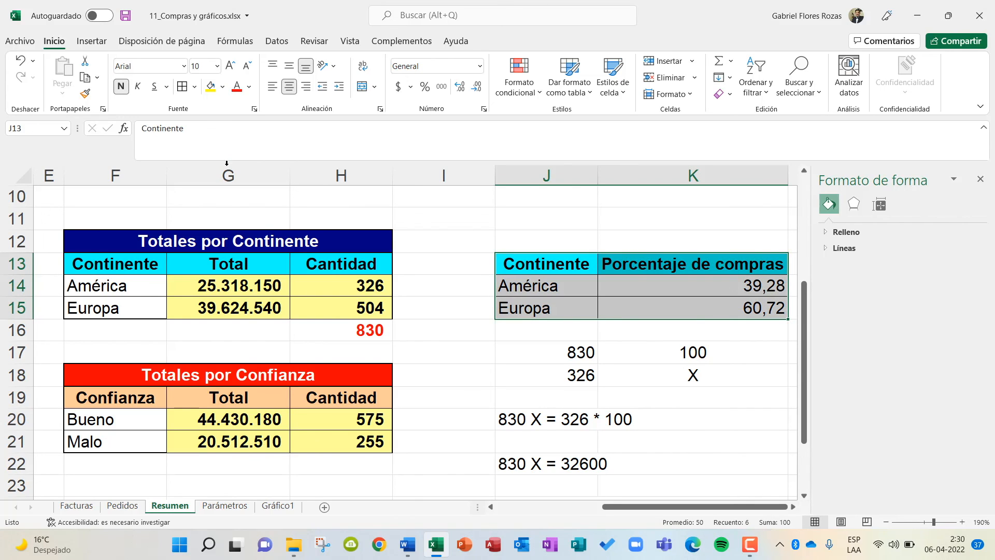
left_click(87, 45)
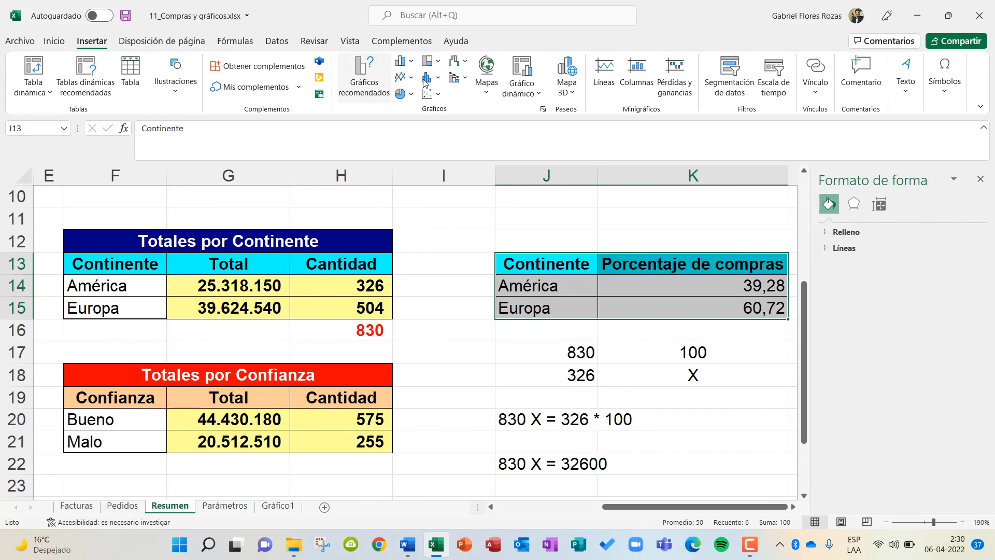
left_click(401, 96)
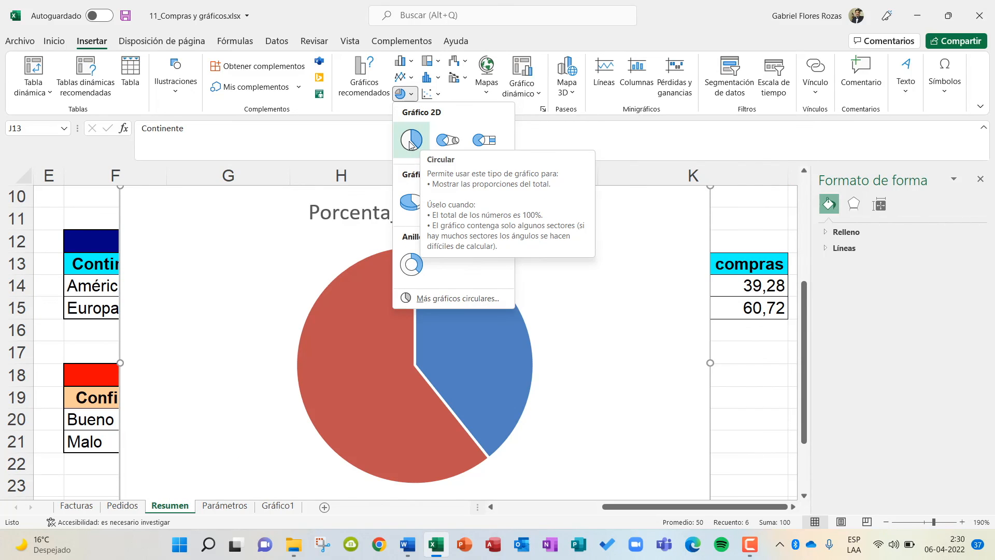
left_click(410, 141)
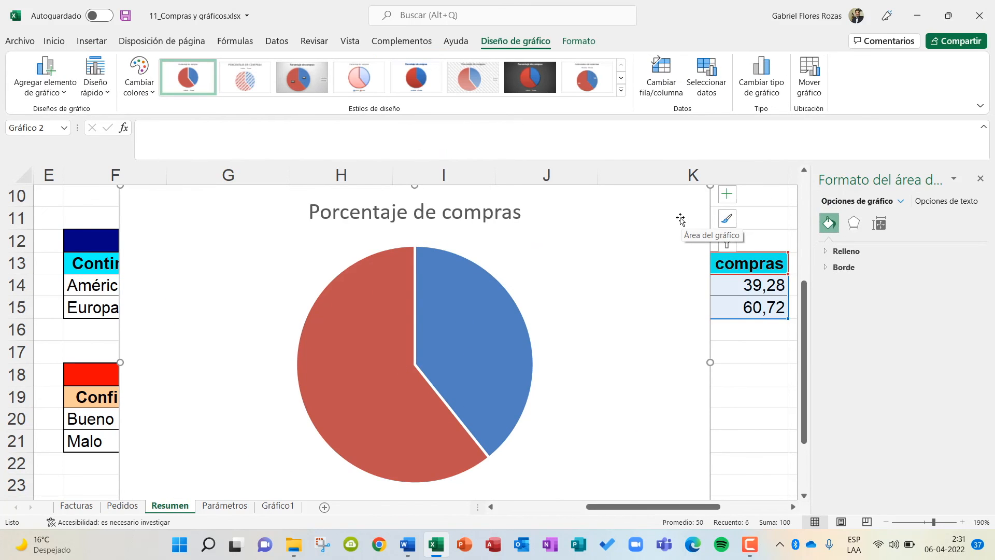
Move the Porcentaje de compras pie chart to a new chart sheet, keeping the suggested sheet name.
left_click(804, 69)
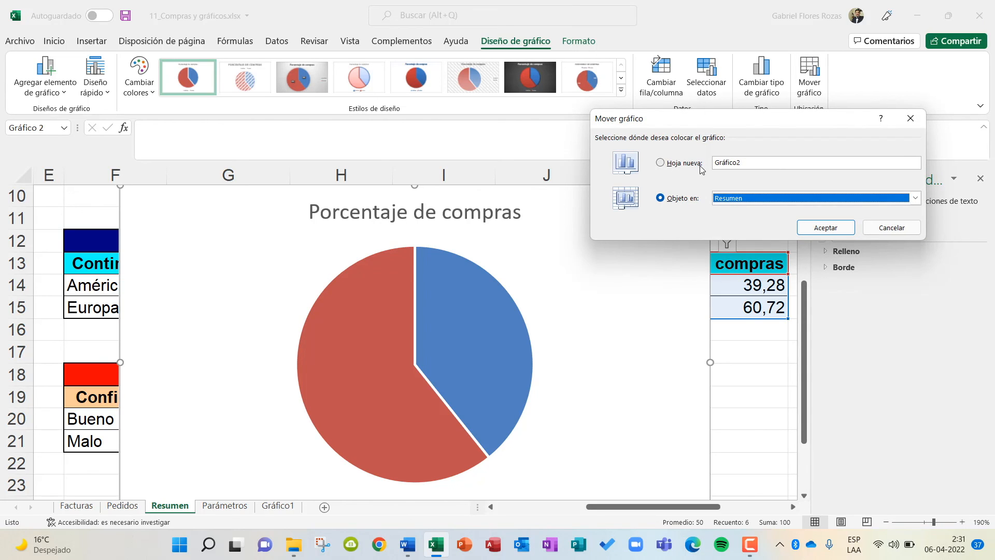
left_click(700, 165)
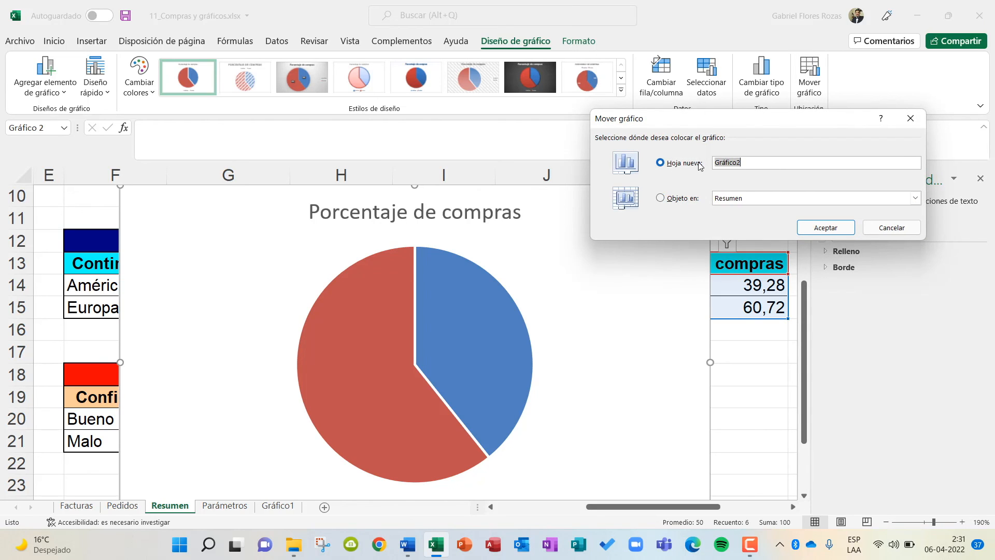
left_click(826, 227)
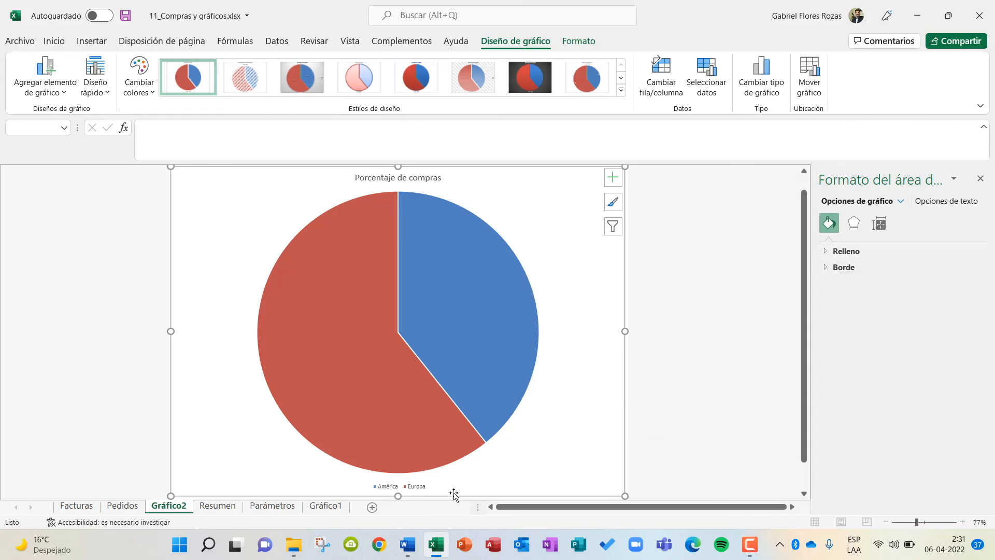
mouse_move(347, 260)
mouse_move(481, 256)
mouse_move(331, 301)
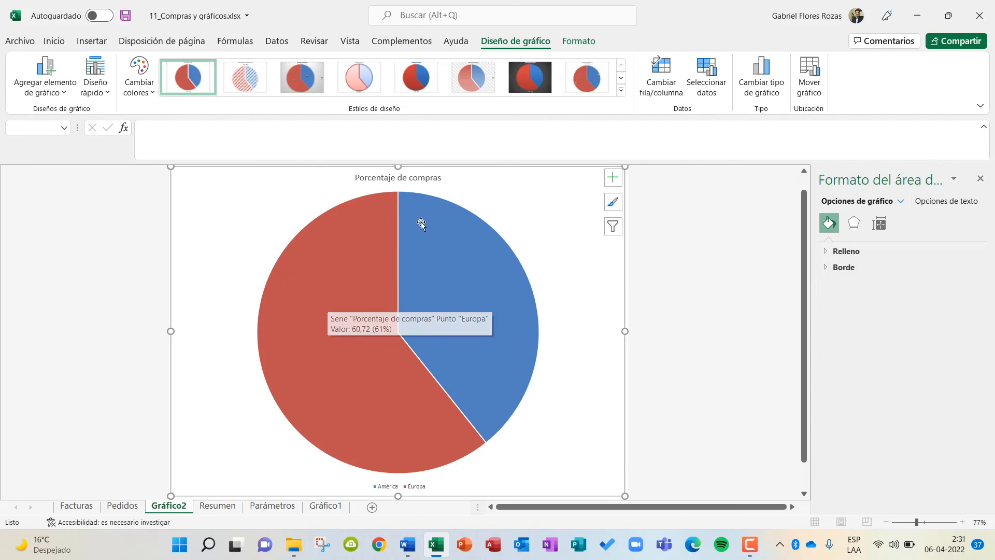
Add data labels to the América and Europa slices of the pie chart.
mouse_move(496, 299)
left_click(486, 276)
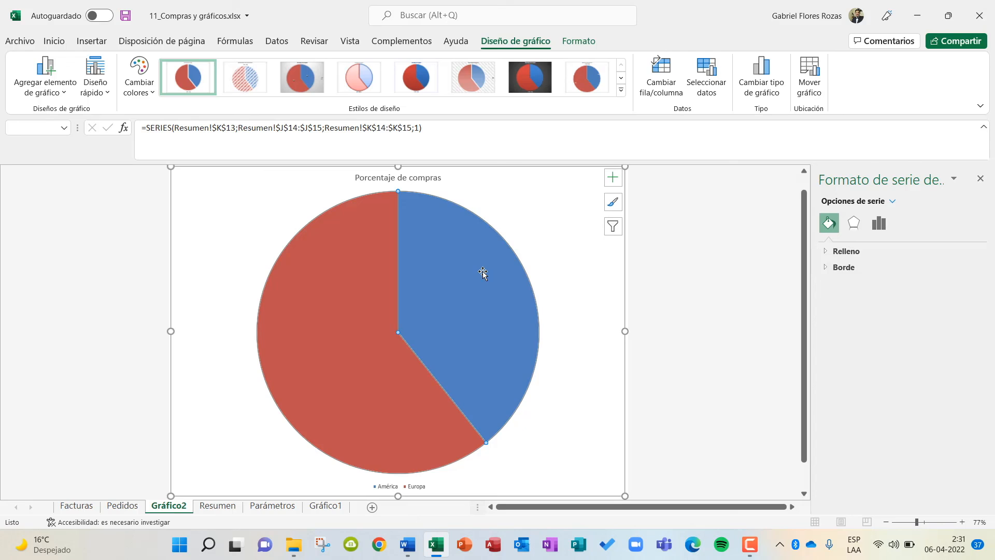
right_click(482, 273)
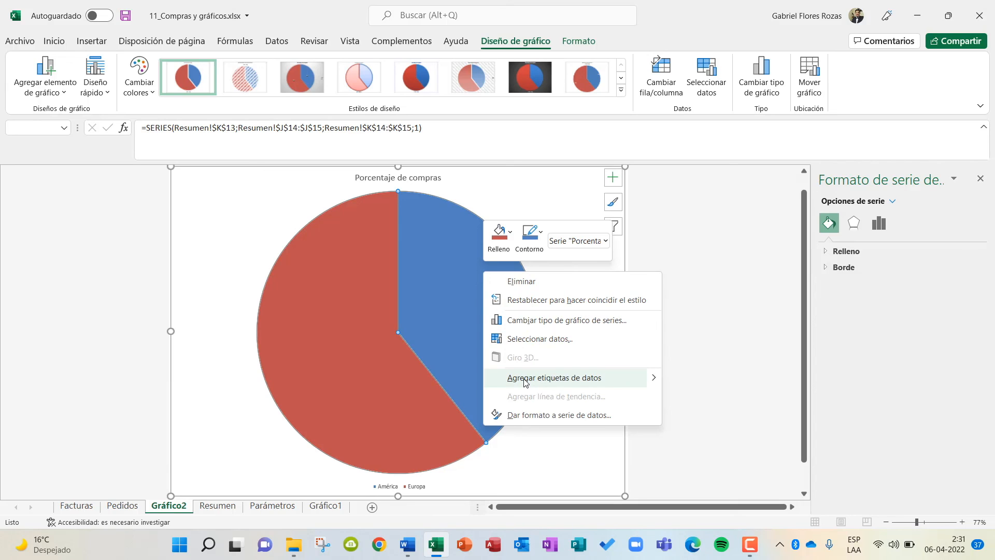
left_click(604, 384)
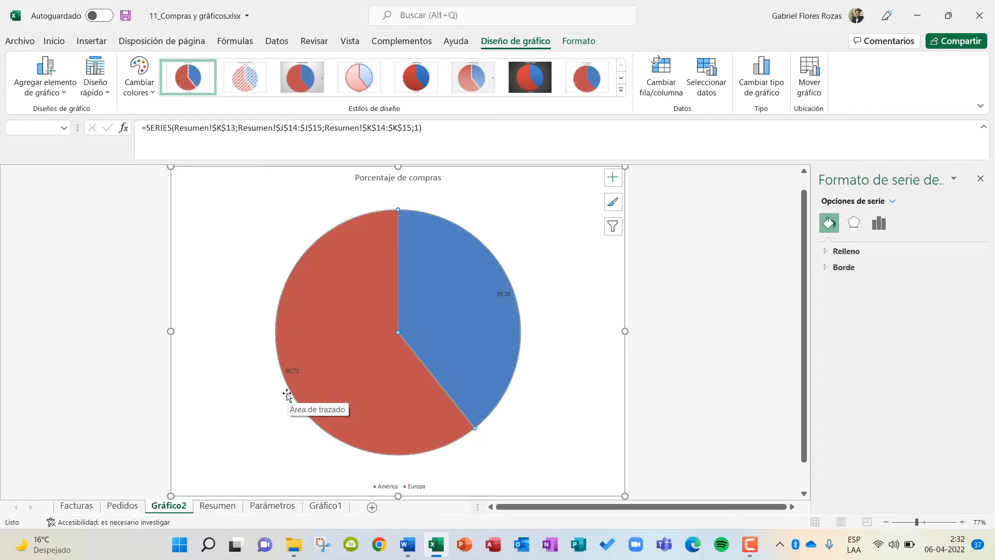
Change the pie chart's title to "GRÁFICO DE PORCENTAJES DE COMPRAS POR CADA CONTINENTE".
left_click(399, 178)
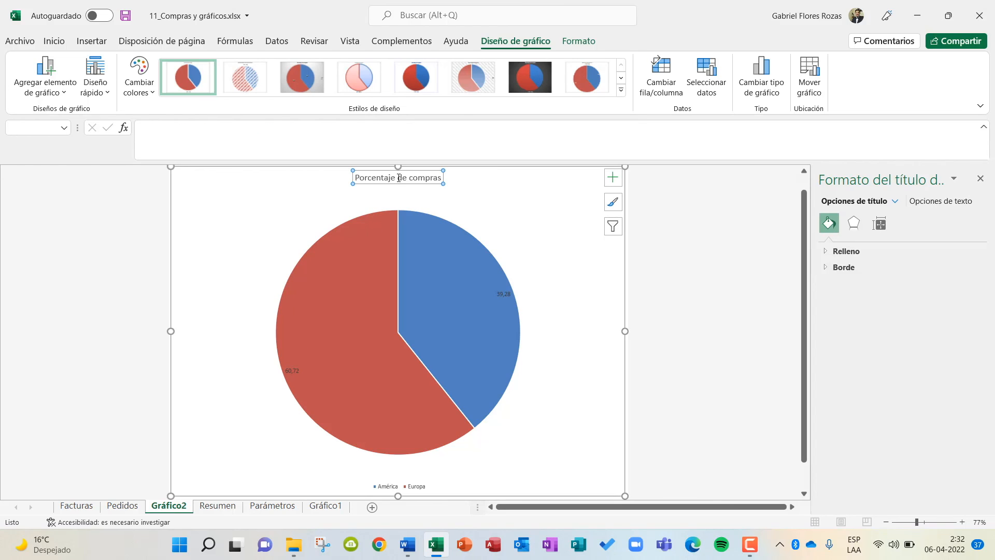
triple_click(414, 178)
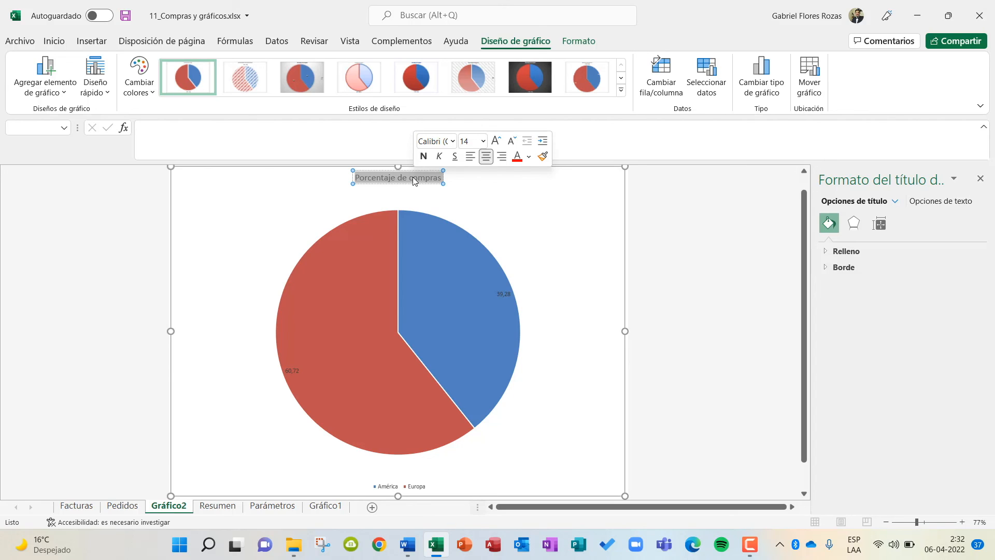
key("Caps_Lock")
type("GR")
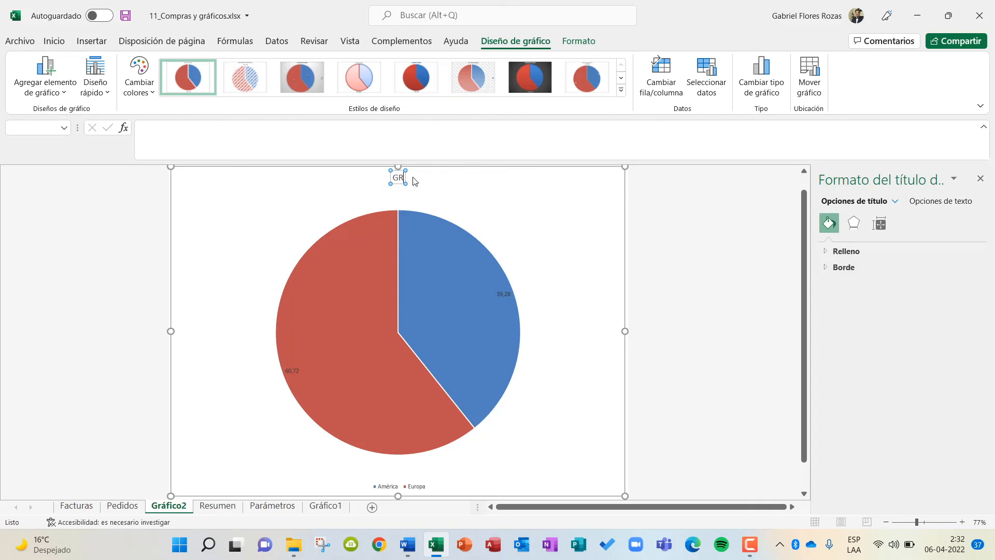
type("ÁFICO DE PORCENT")
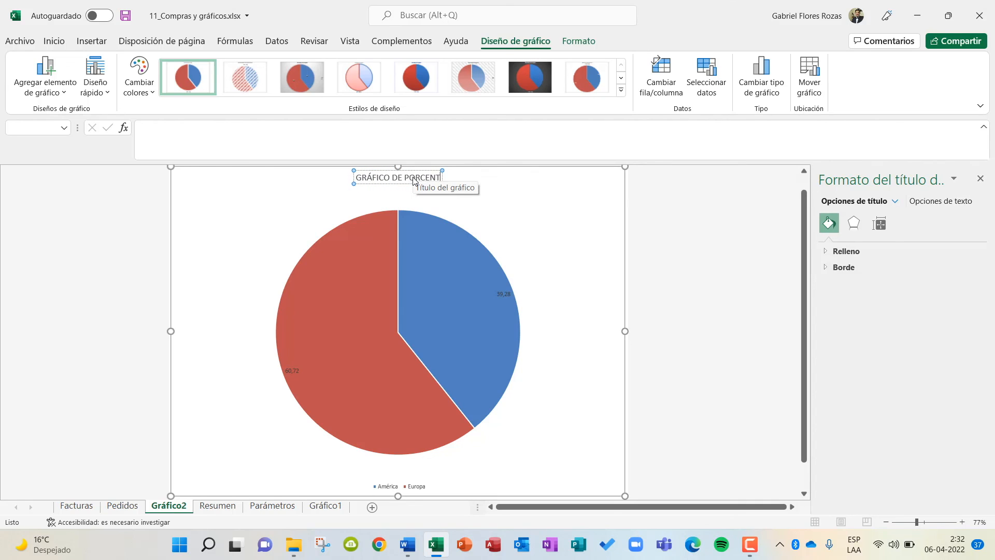
type("AJES DE COMPRAS")
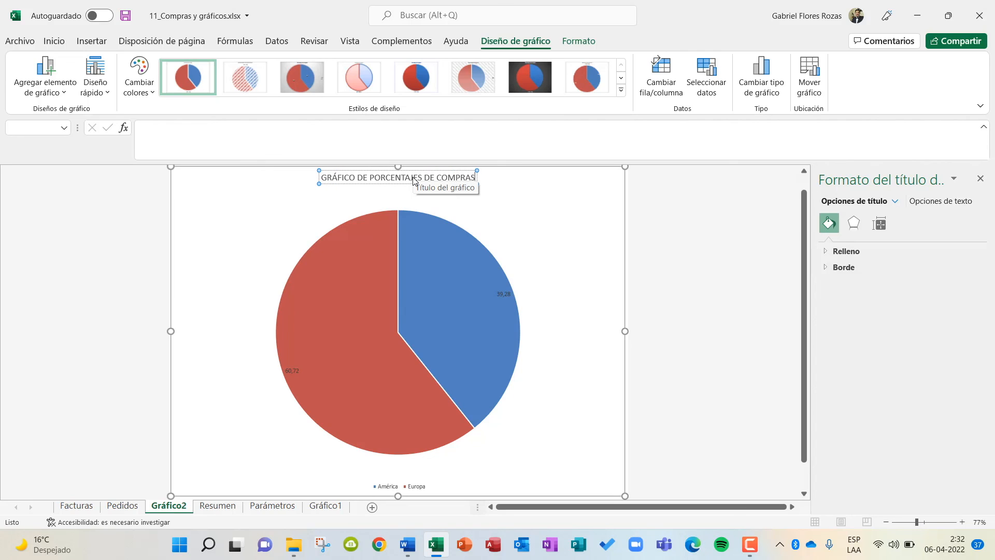
type(" POR CADA CONTINENTE")
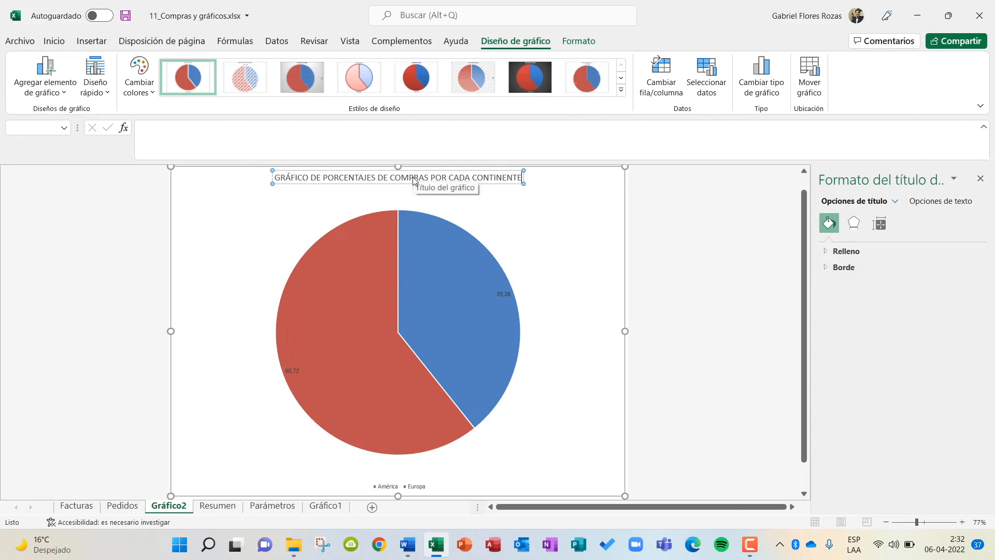
left_click(599, 194)
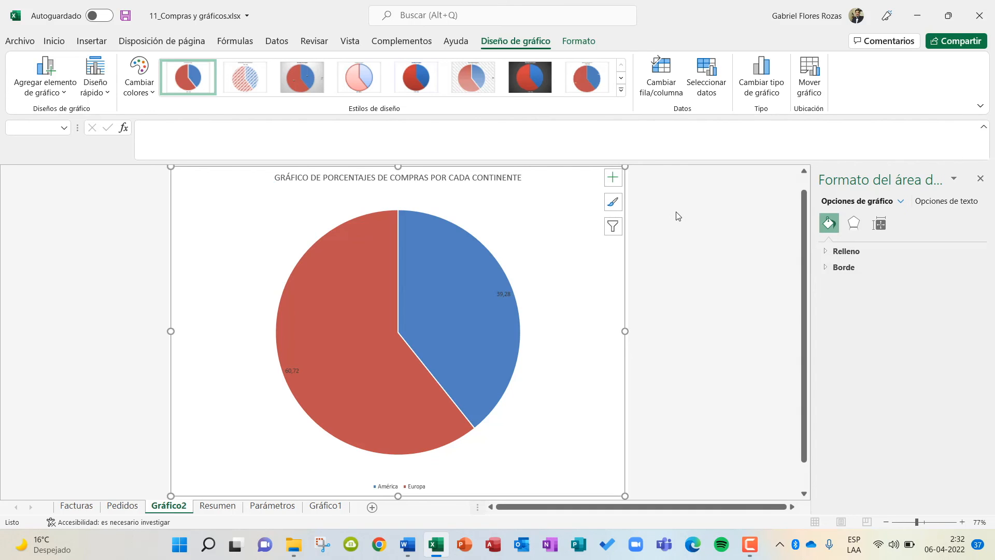
left_click(680, 217)
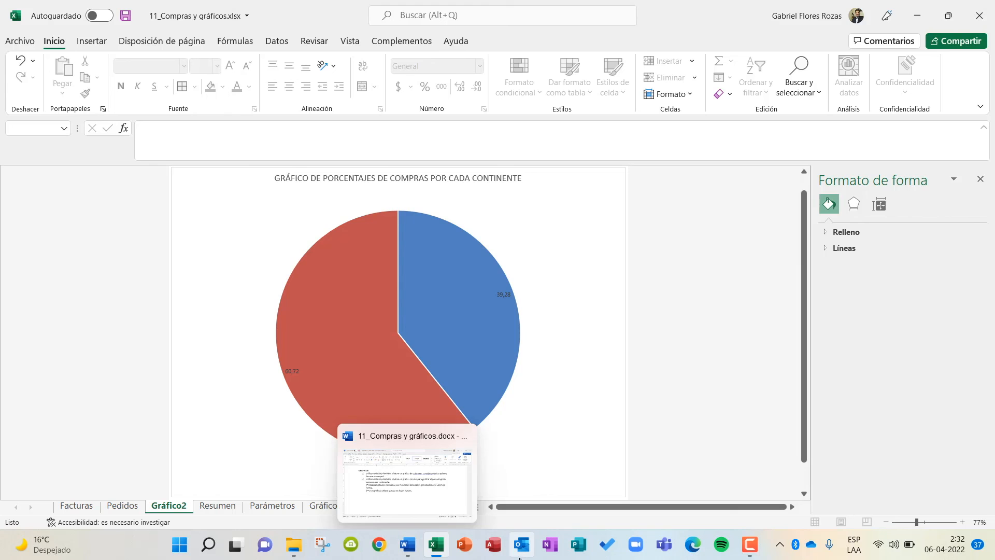
Switch to Word, check the end of the exercise instructions for remaining tasks, and close the document.
left_click(407, 544)
scroll(446, 338, "down", 6)
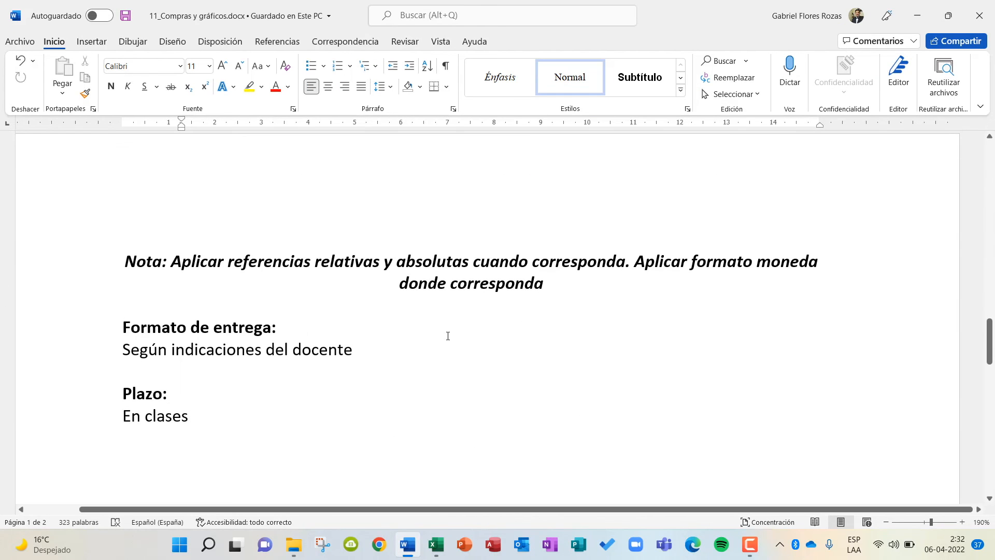
scroll(449, 340, "up", 4)
scroll(449, 340, "up", 9)
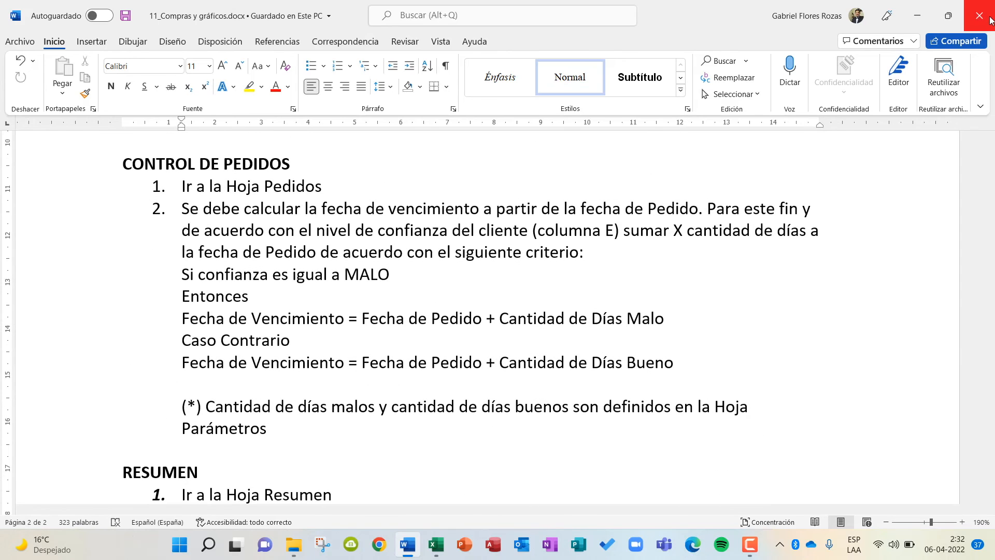
left_click(986, 17)
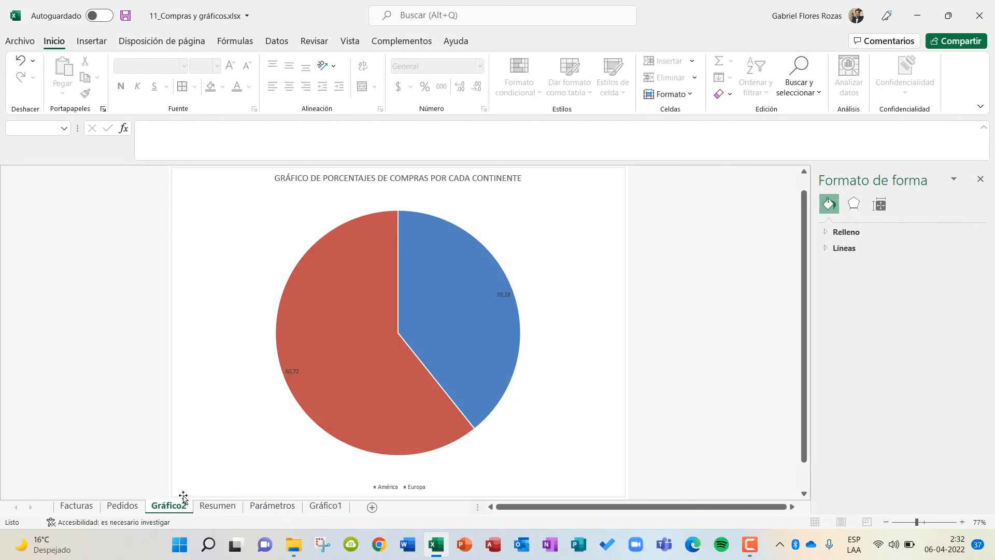
Move the Gráfico2 sheet to the end of the workbook, after Gráfico1, and display the Gráfico1 sheet.
left_click_drag(167, 508, 367, 503)
left_click(265, 507)
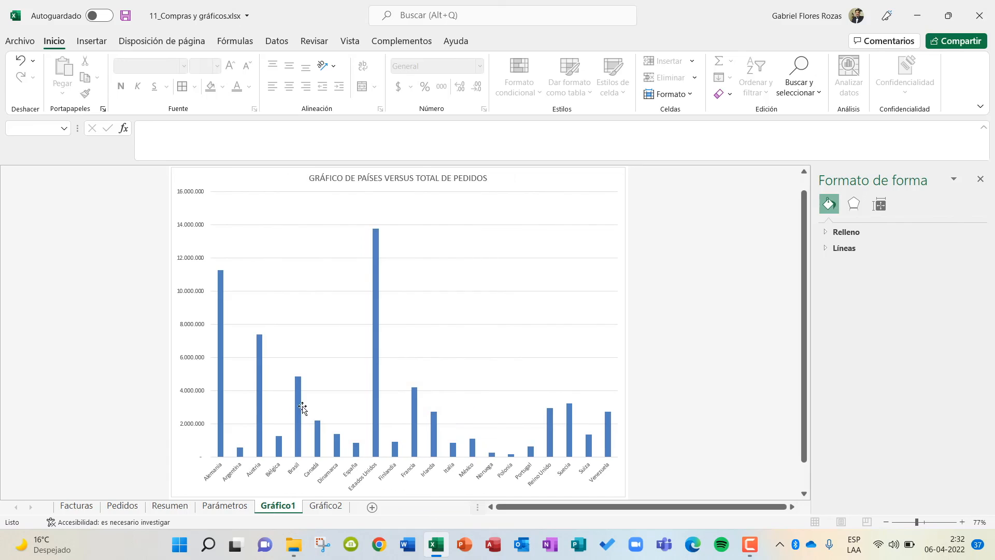